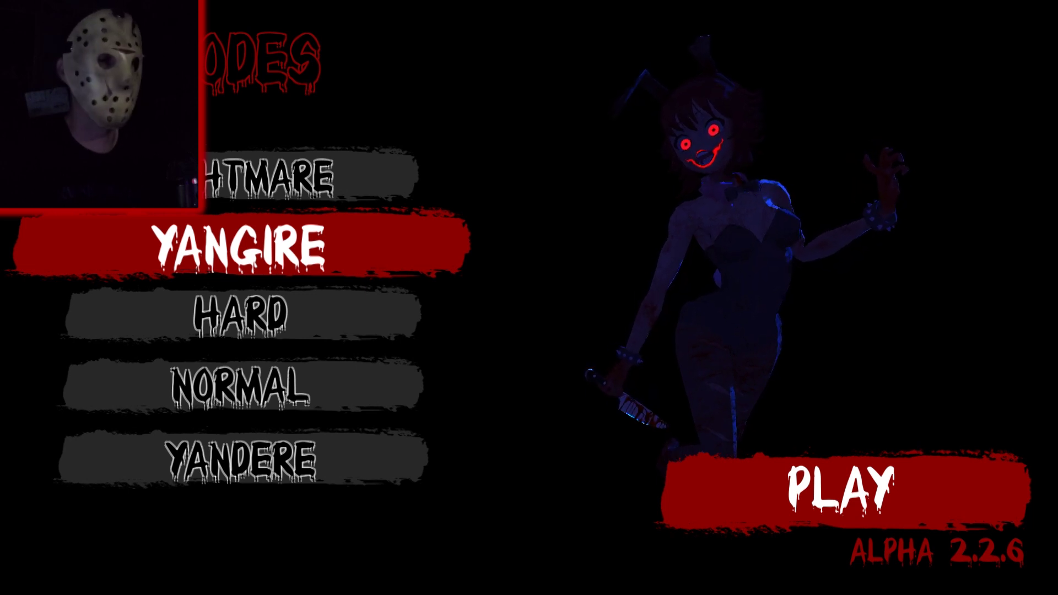
# - Start the run from the Input Controls page on Hard difficulty
pyautogui.click(839, 488)
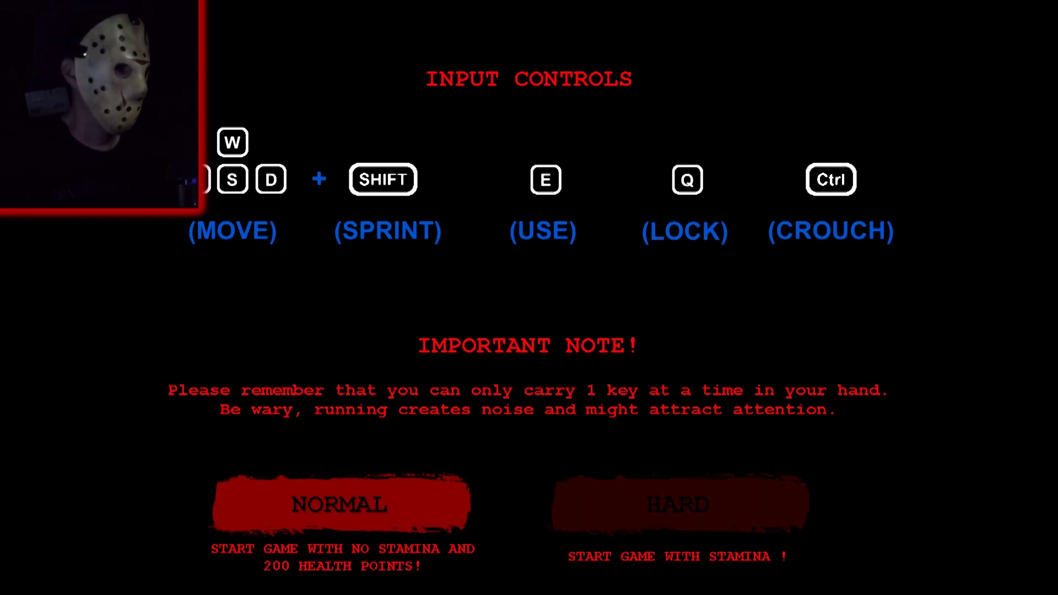
pyautogui.click(341, 504)
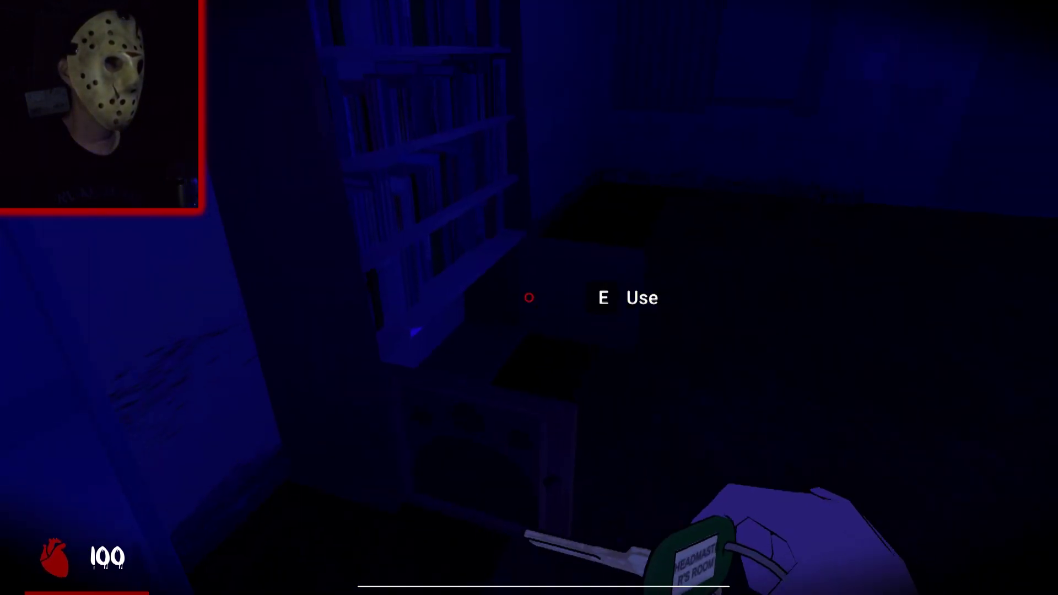
# - Unlock the locked door with the key and cross the dark room beyond
pyautogui.press('w')
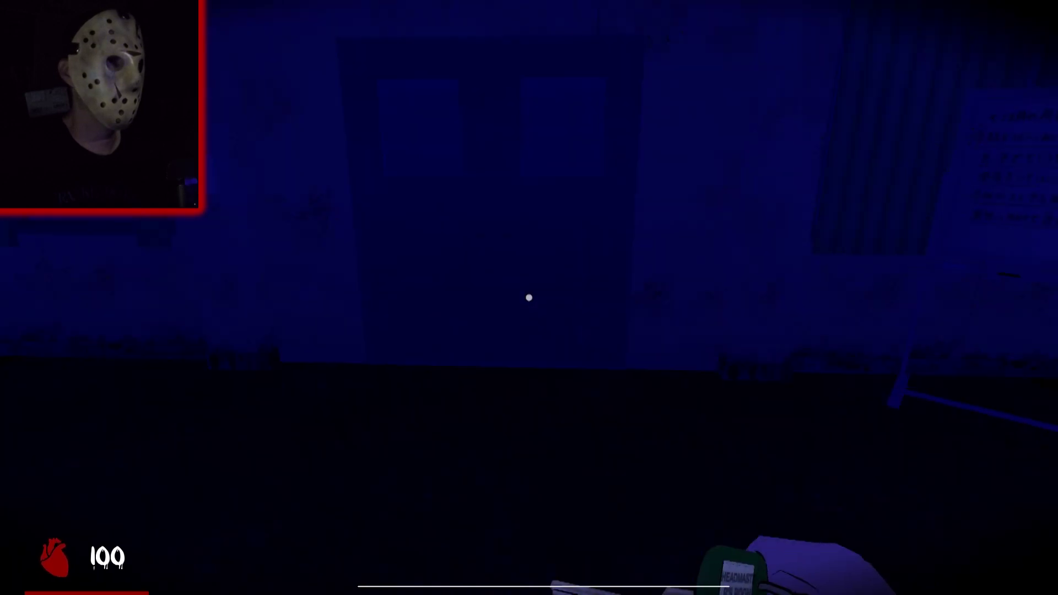
pyautogui.press('e')
pyautogui.press('w')
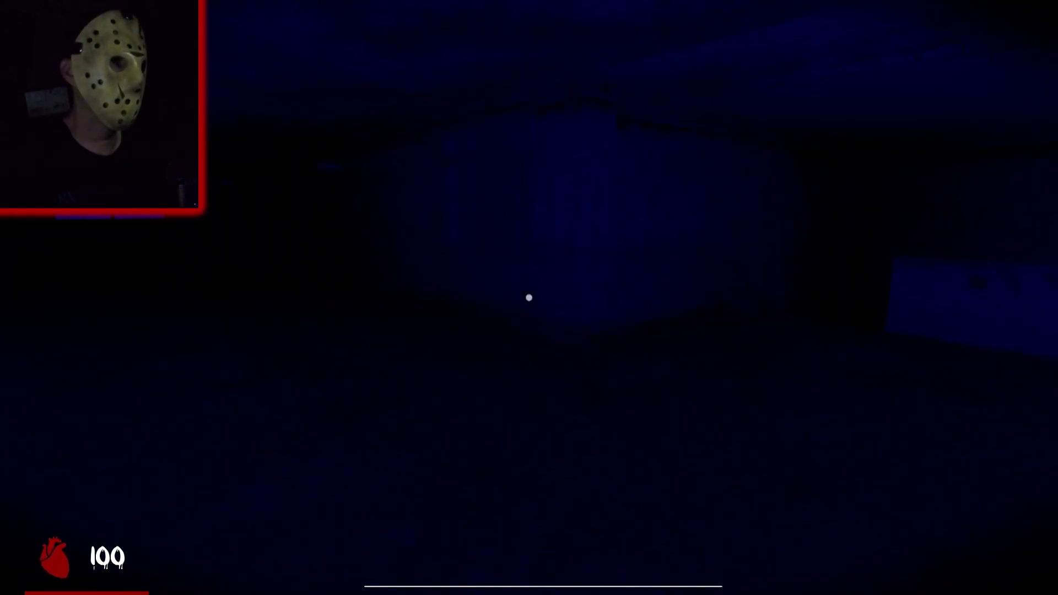
pyautogui.press('w')
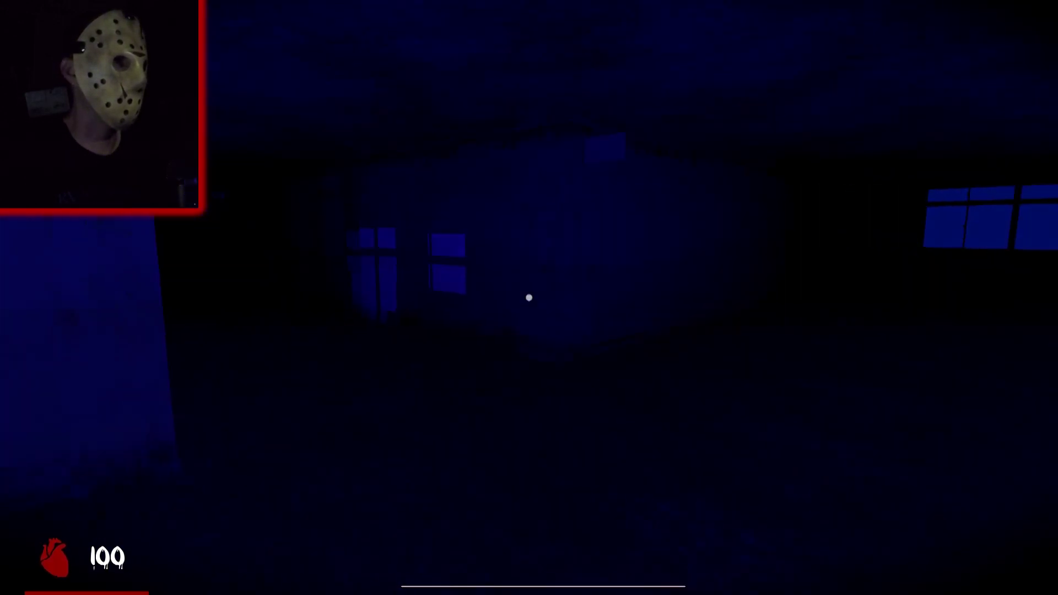
# - Follow the long corridor and climb the staircase to the landing
pyautogui.press('w')
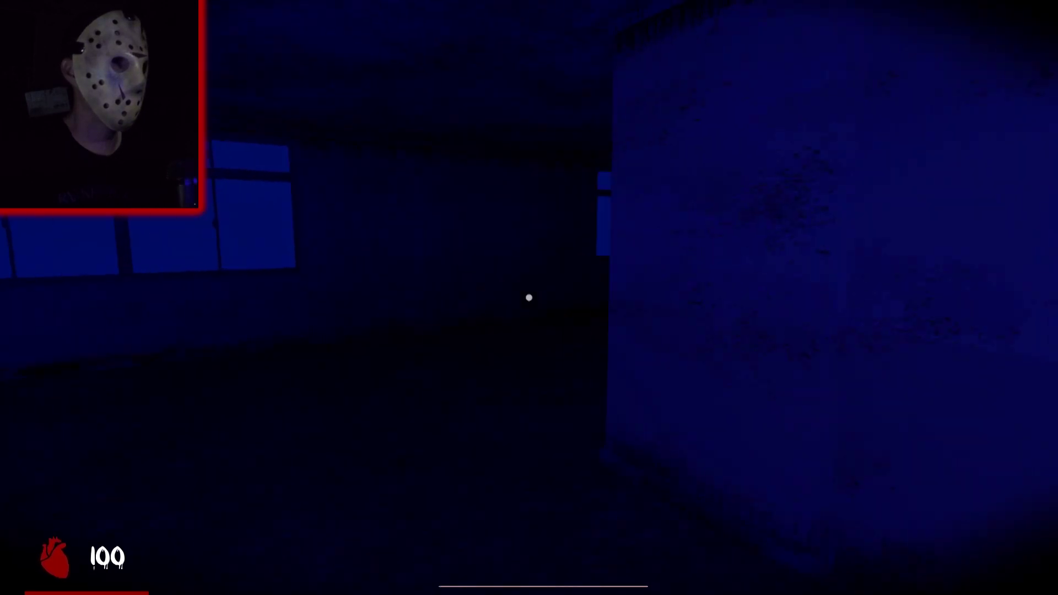
pyautogui.press('w')
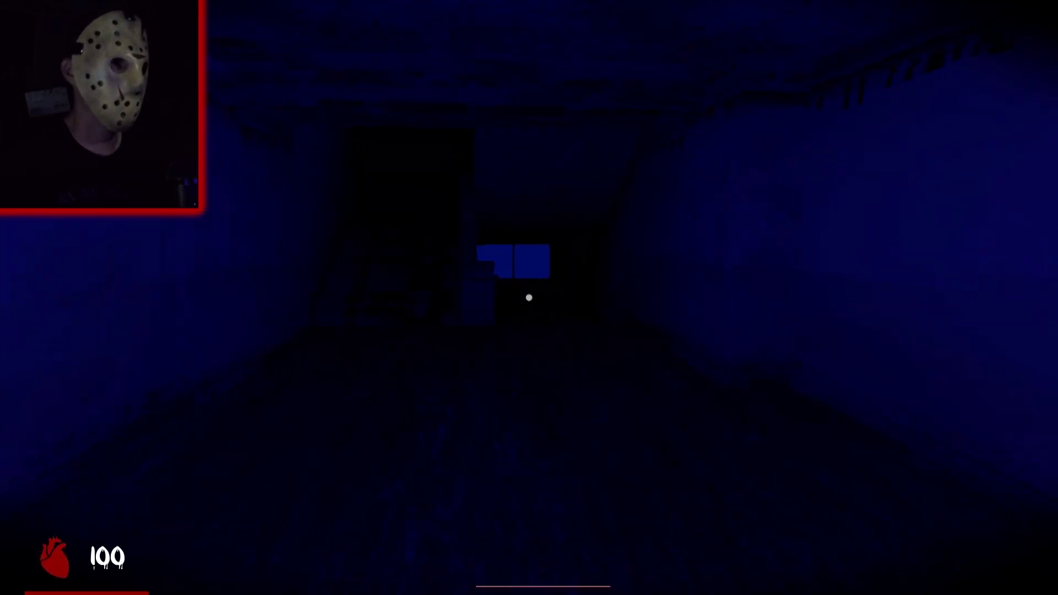
pyautogui.press('w')
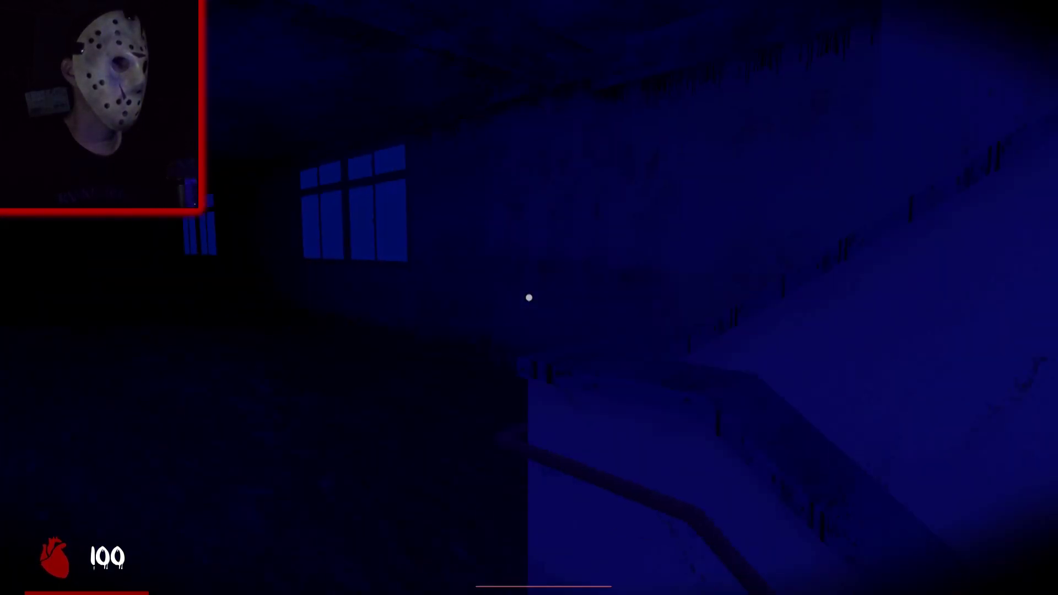
pyautogui.press('w')
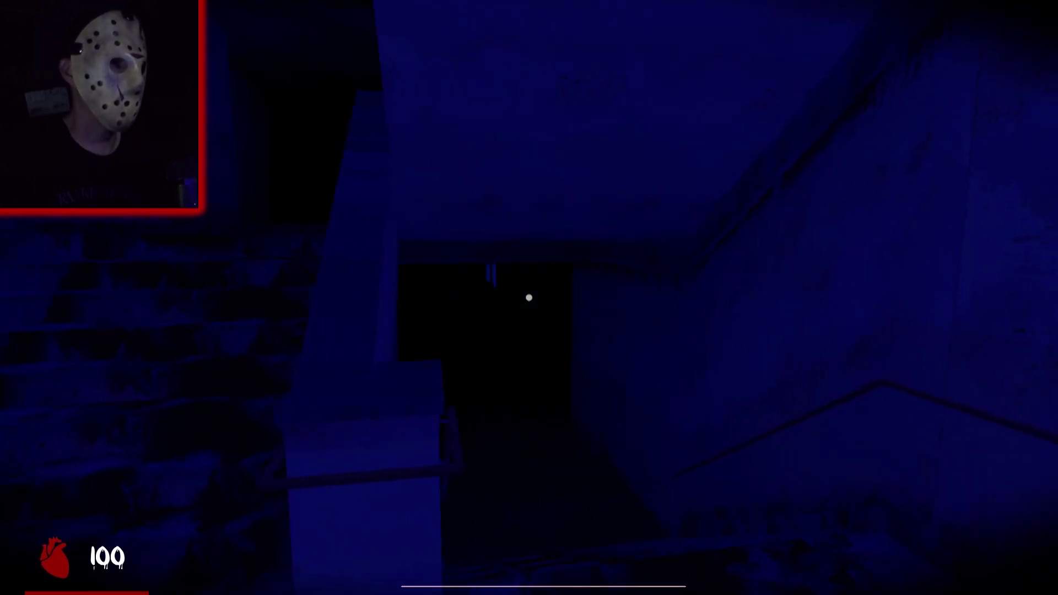
# - Walk through the top doorway and along the dark corridor to the double door
pyautogui.press('w')
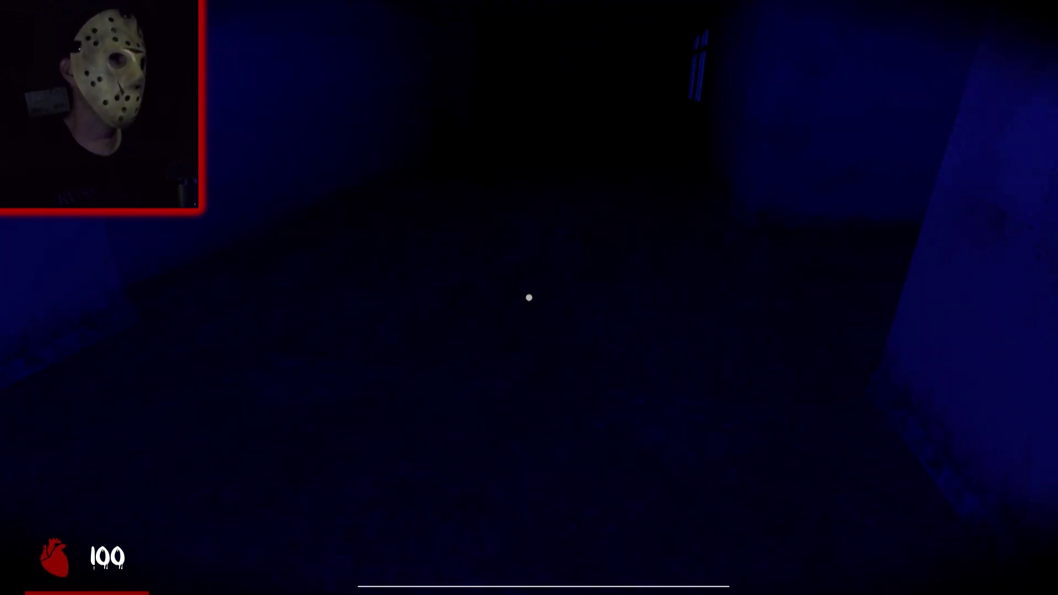
pyautogui.press('w')
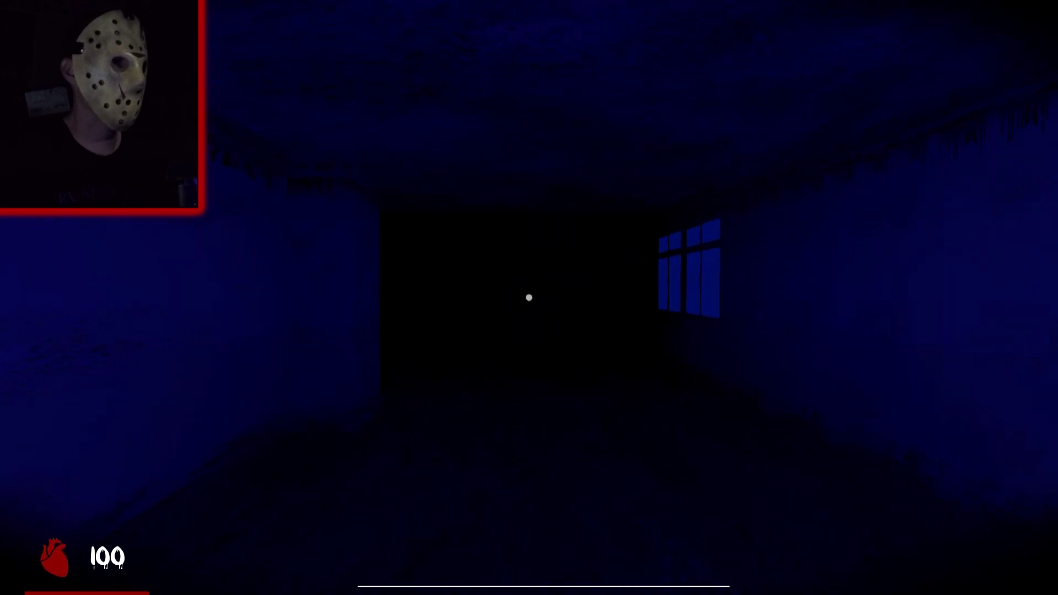
pyautogui.press('w')
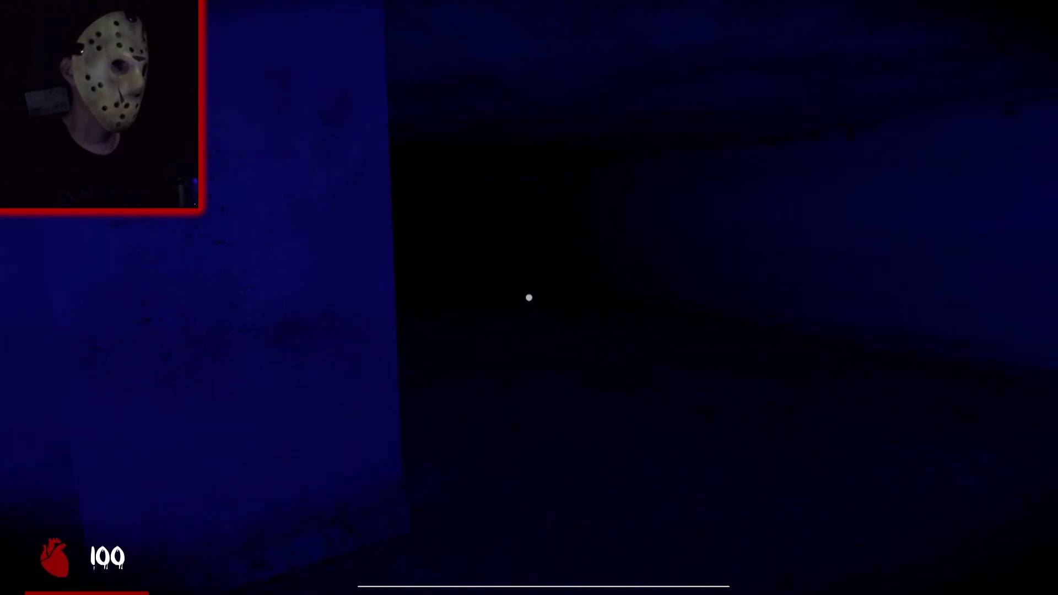
pyautogui.press('w')
pyautogui.press('w')
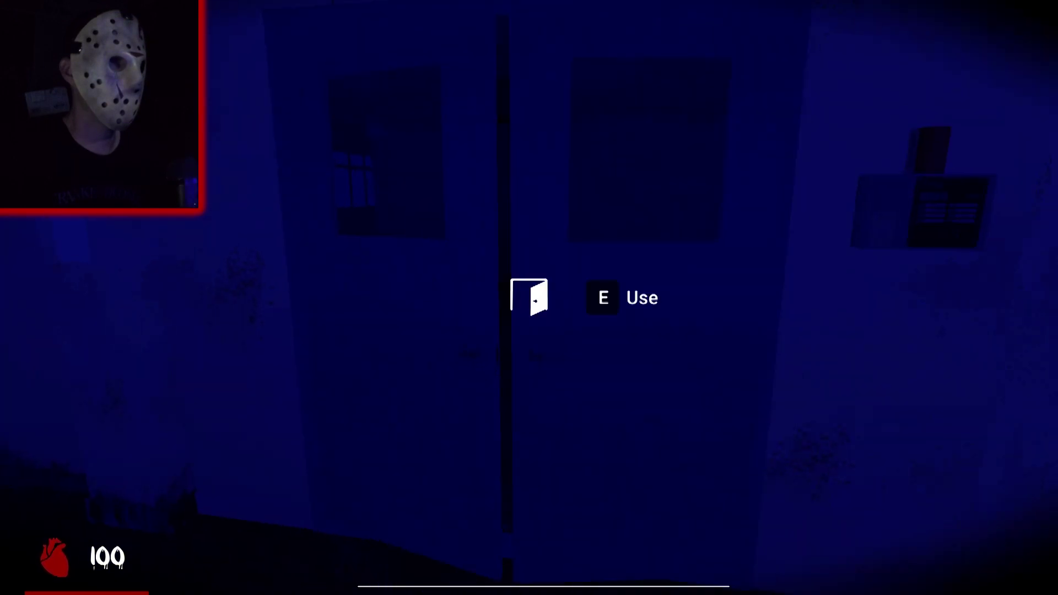
pyautogui.press('s')
# - Reach the DANGER main switch box in the corner and open it
pyautogui.press('w')
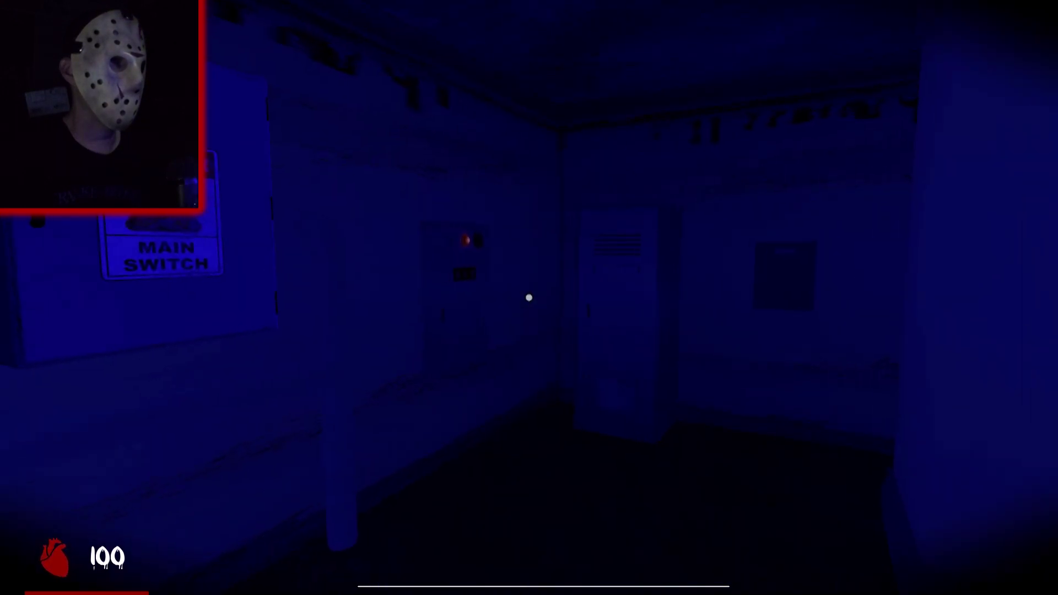
pyautogui.press('w')
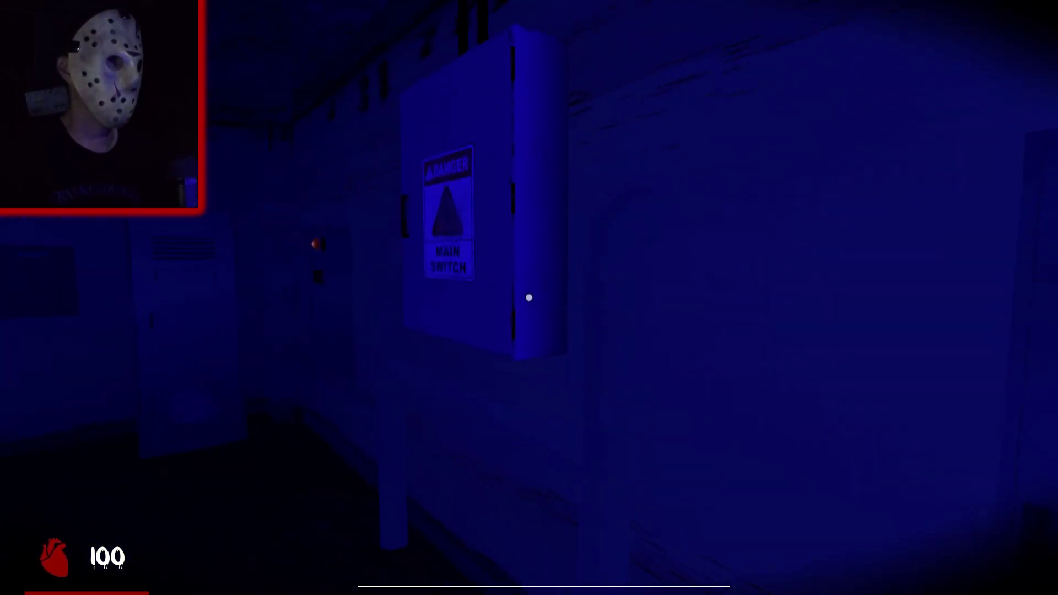
pyautogui.press('e')
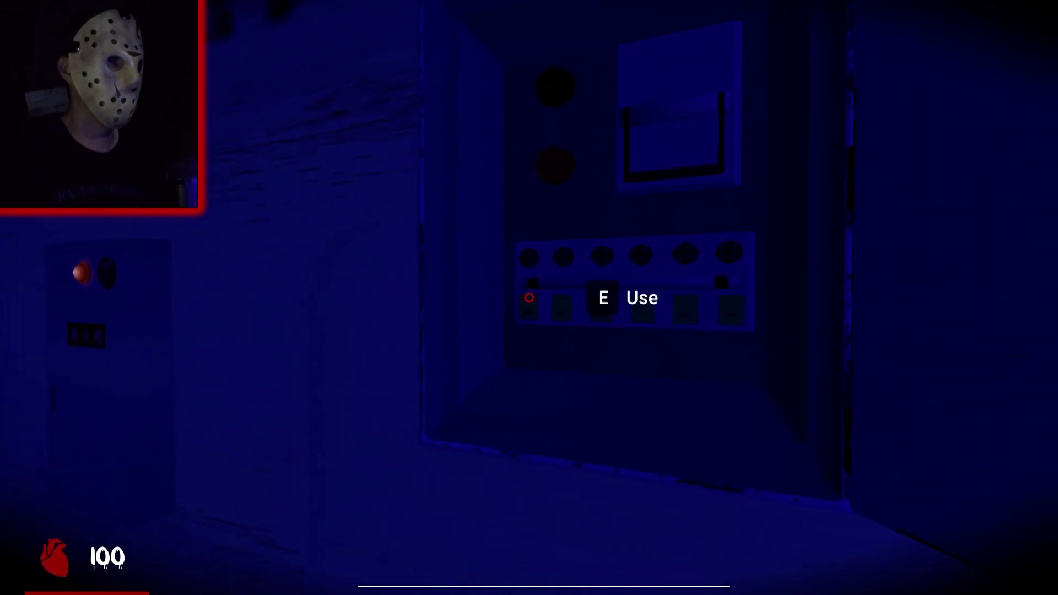
# - Turn on every switch on the panel, then hide in the blue locker
pyautogui.press('e')
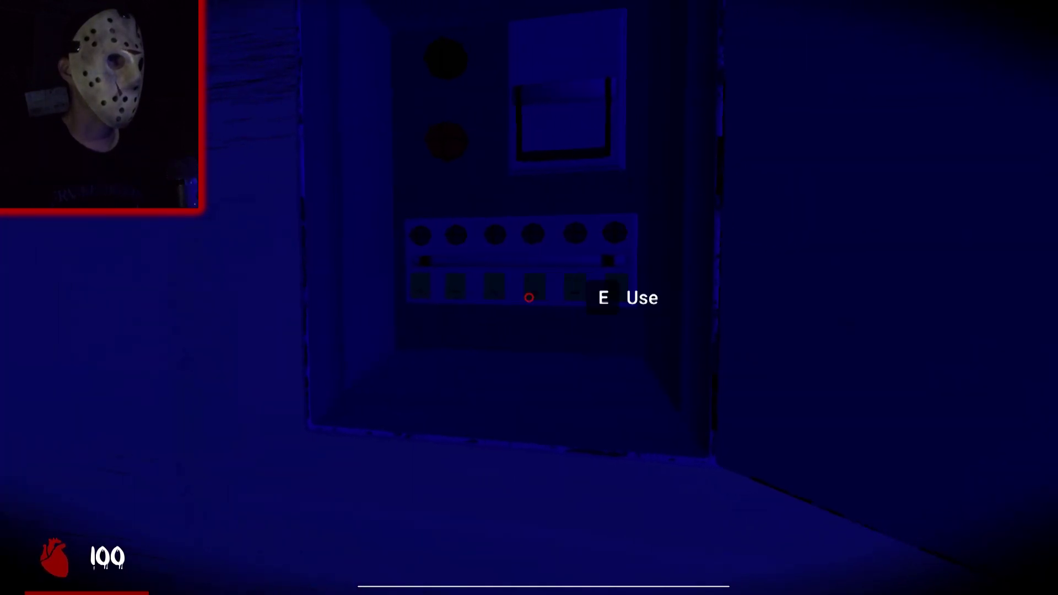
pyautogui.press('e')
pyautogui.press('e')
pyautogui.press('e')
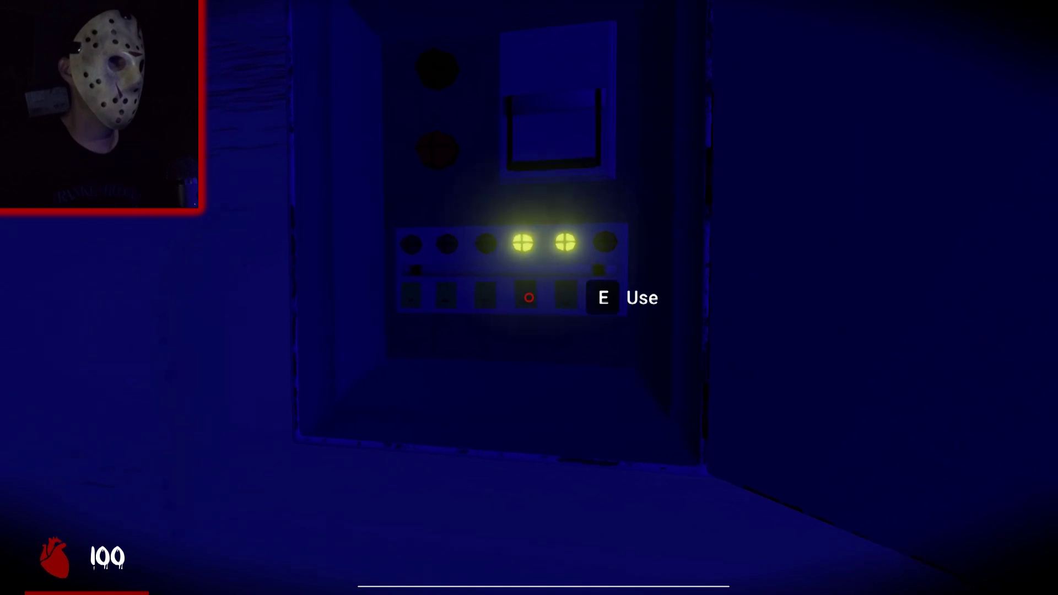
pyautogui.press('e')
pyautogui.press('e')
pyautogui.press('e')
pyautogui.press('e')
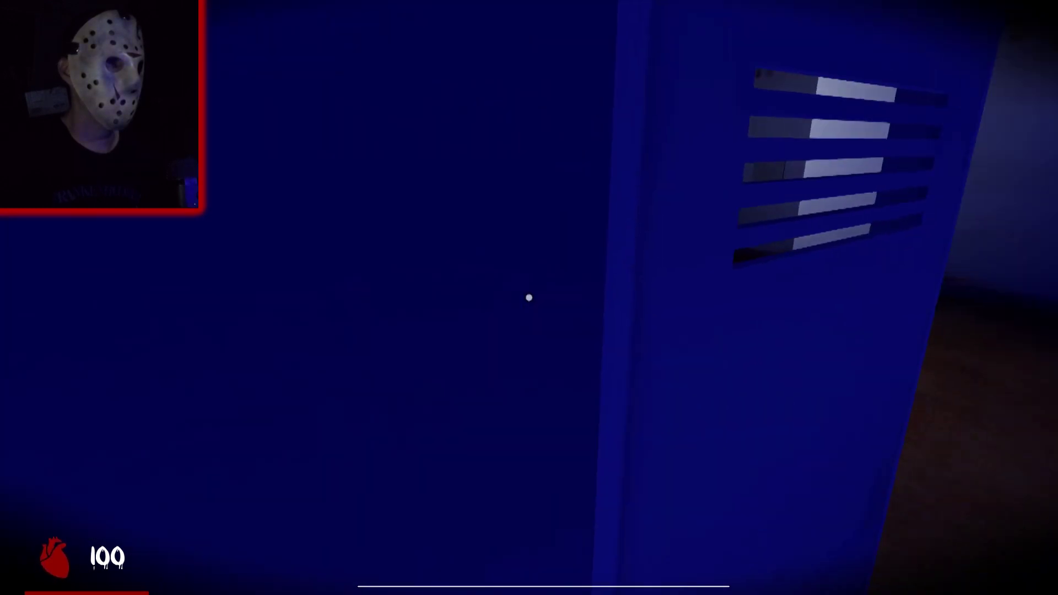
pyautogui.press('e')
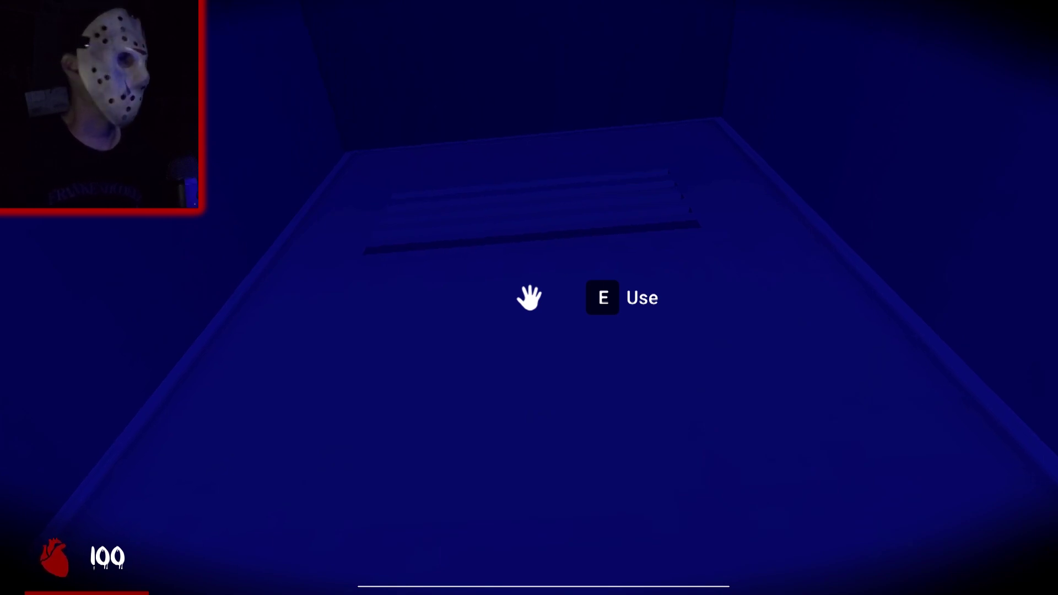
# - Leave the locker and walk down the long hallway past the pillar
pyautogui.press('e')
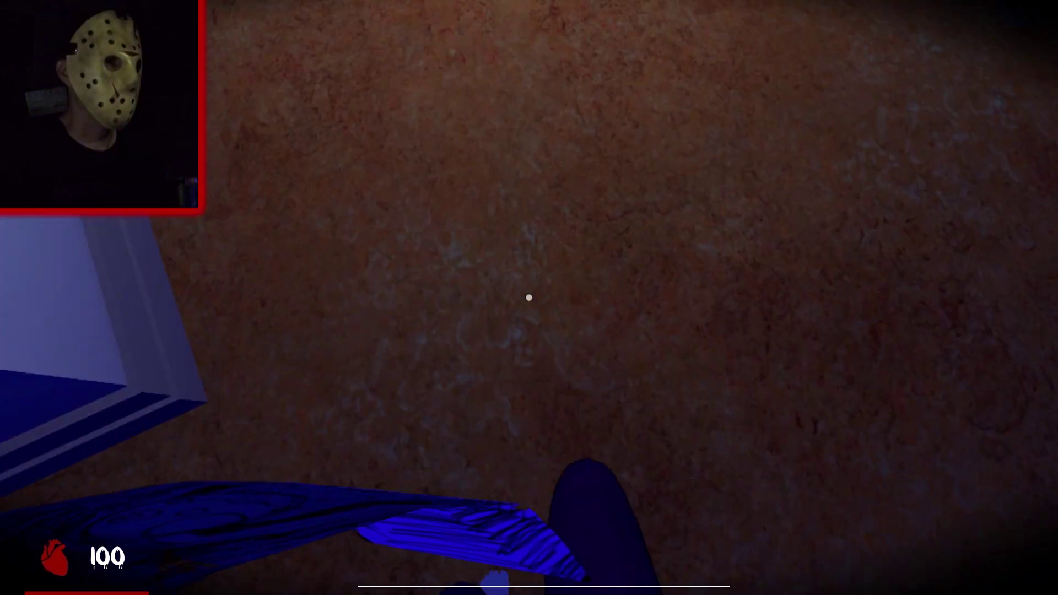
pyautogui.press('w')
pyautogui.press('w')
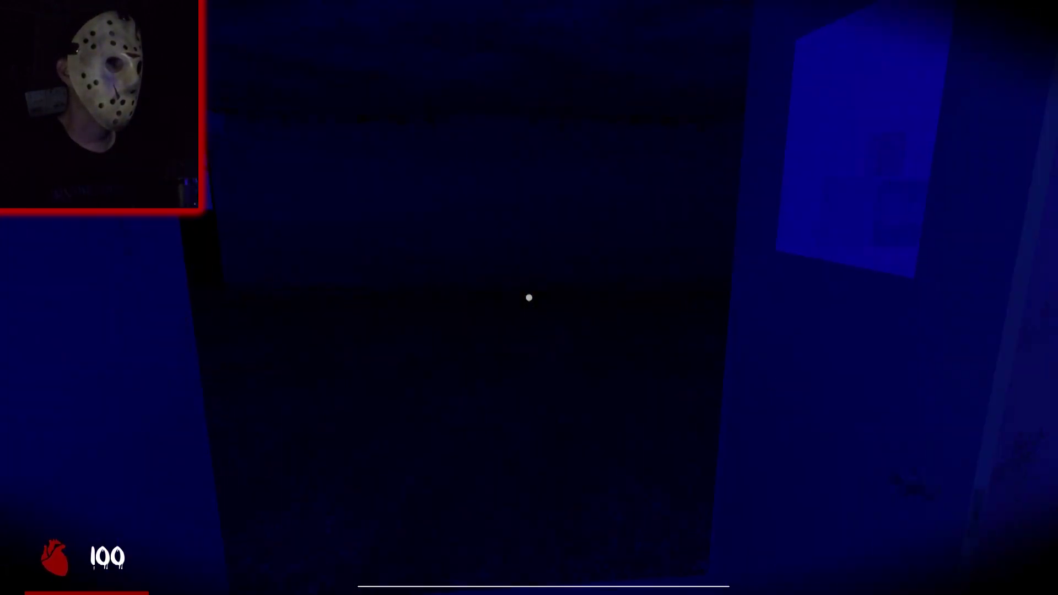
pyautogui.press('w')
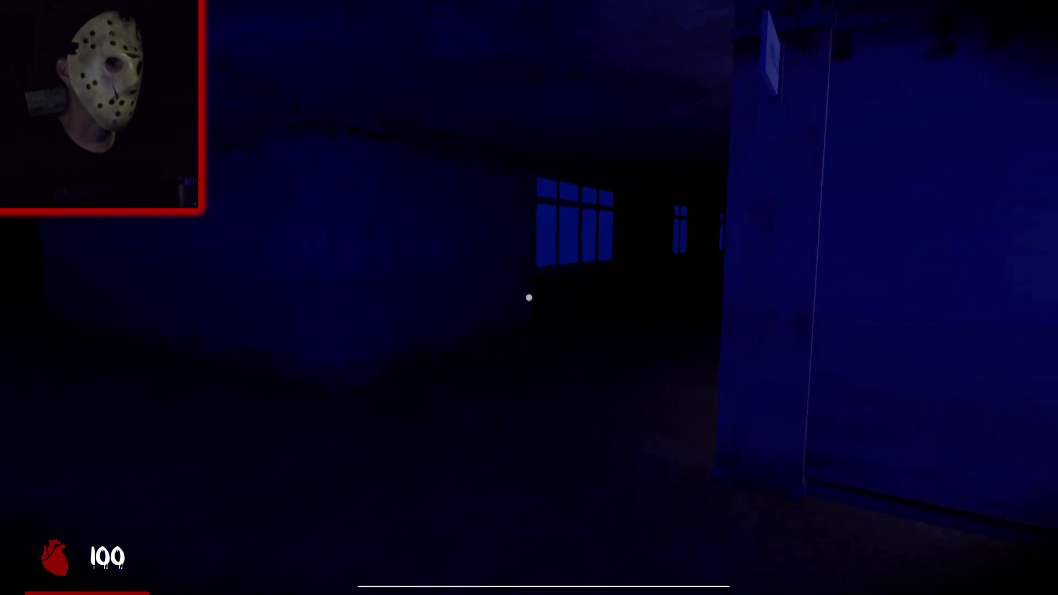
pyautogui.press('w')
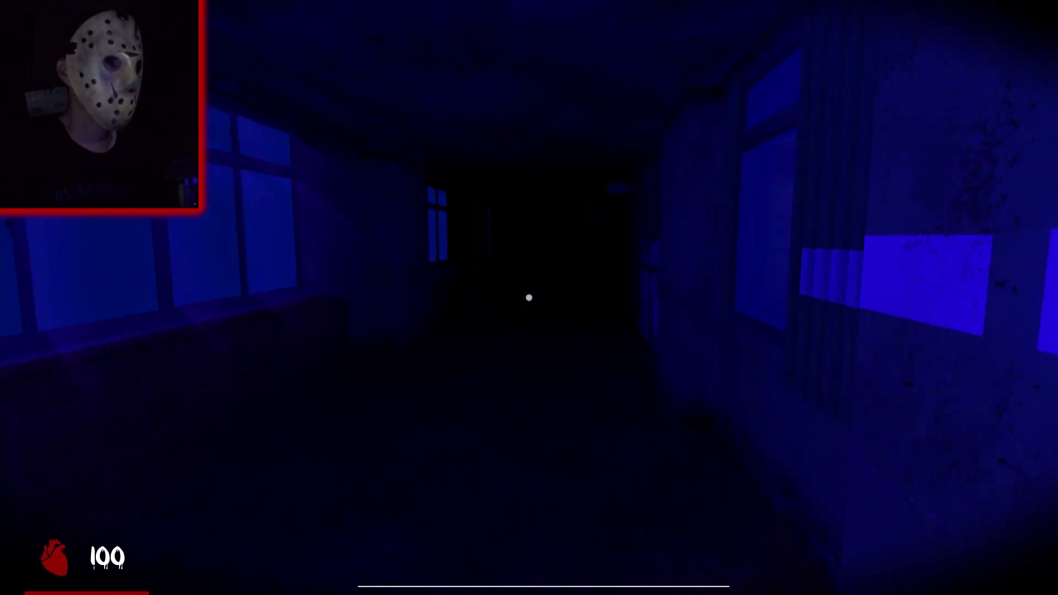
pyautogui.press('w')
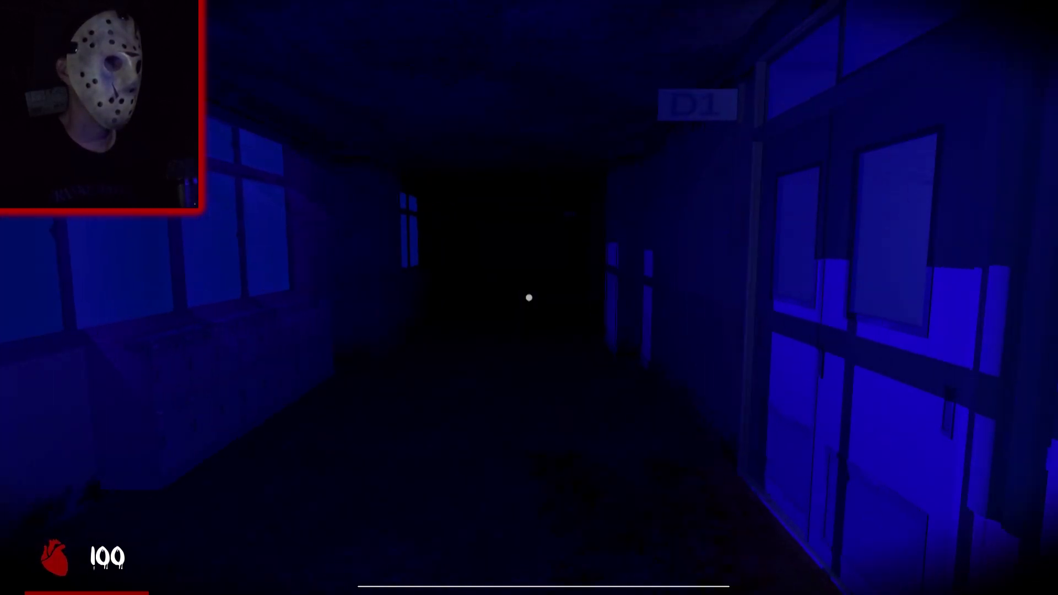
pyautogui.press('w')
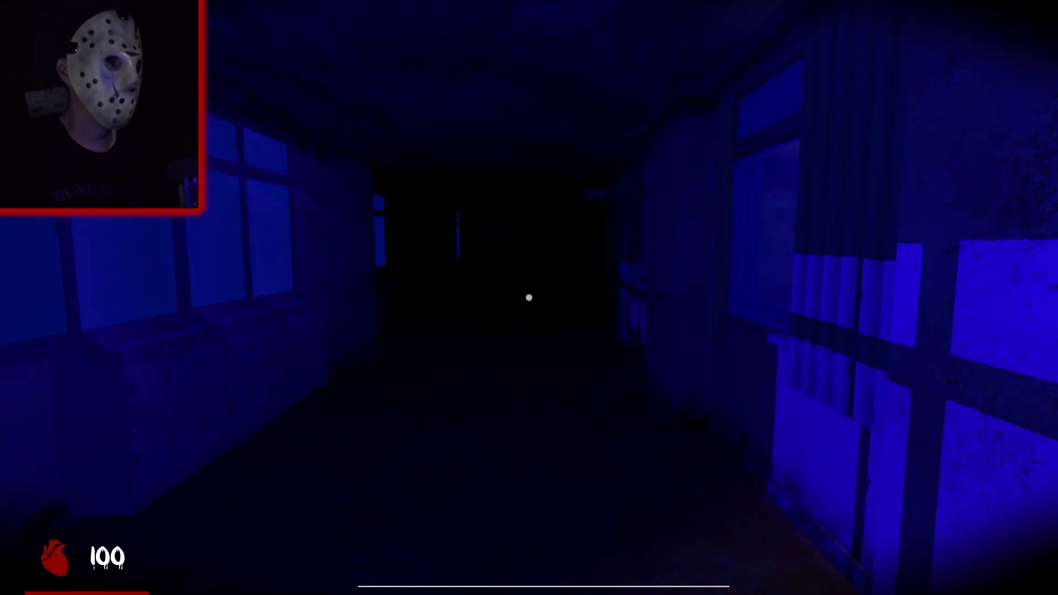
# - Turn toward the doorway marked D3 and open its door
pyautogui.press('w')
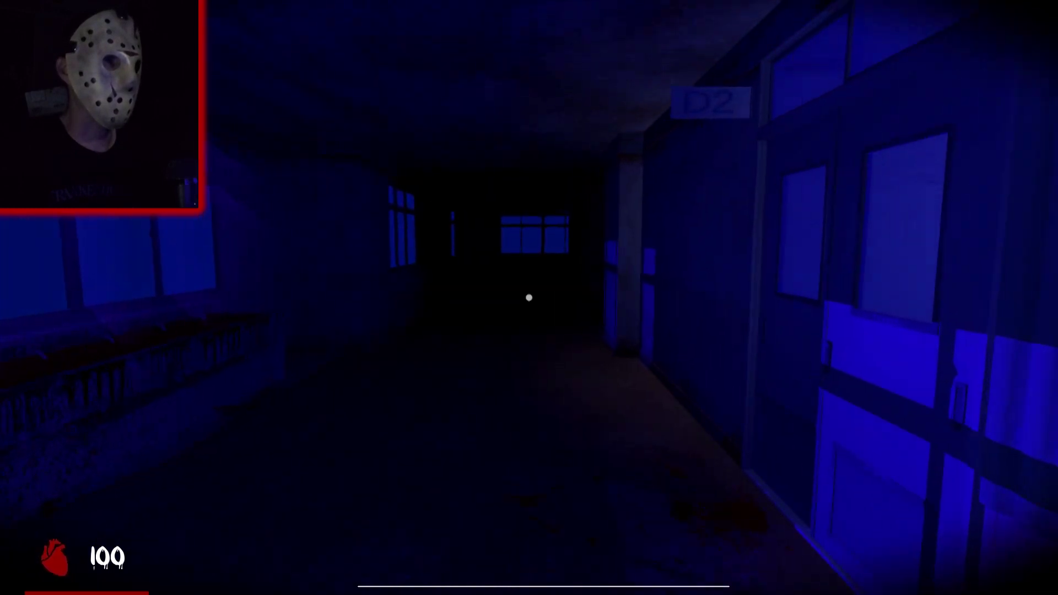
pyautogui.press('w')
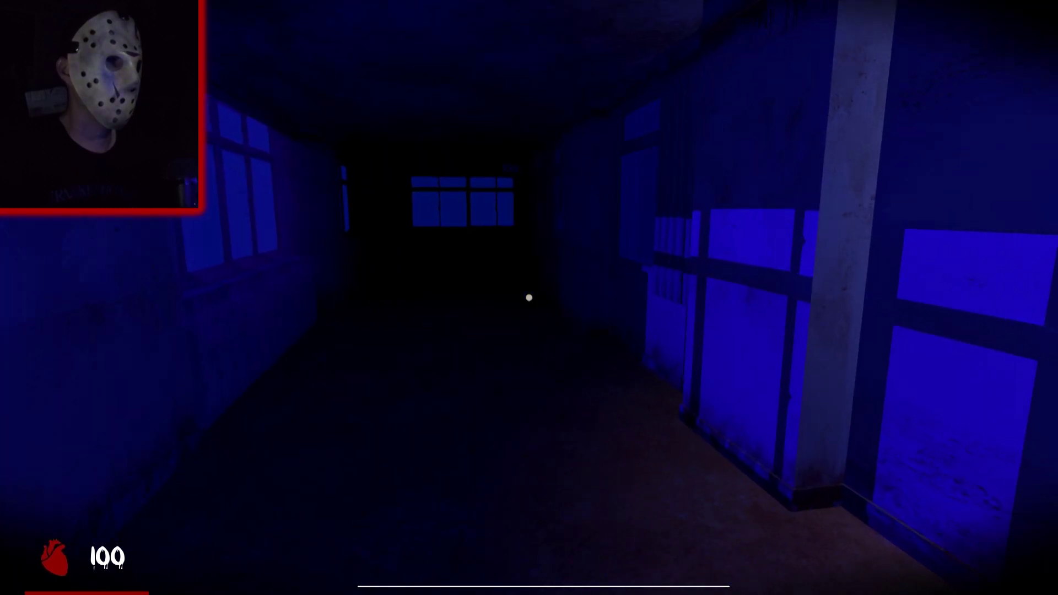
pyautogui.press('w')
pyautogui.press('w')
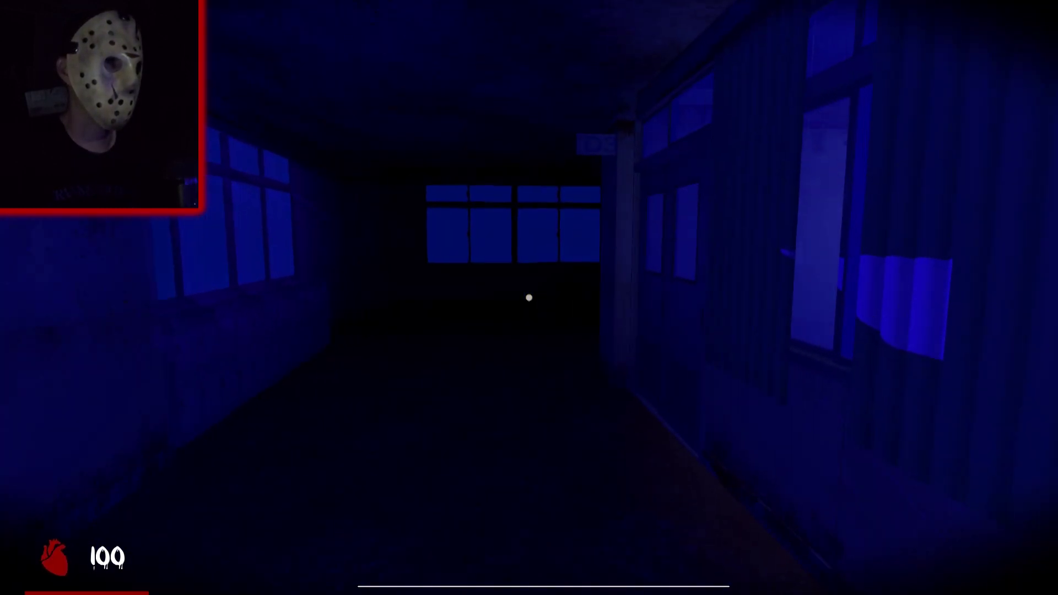
pyautogui.press('w')
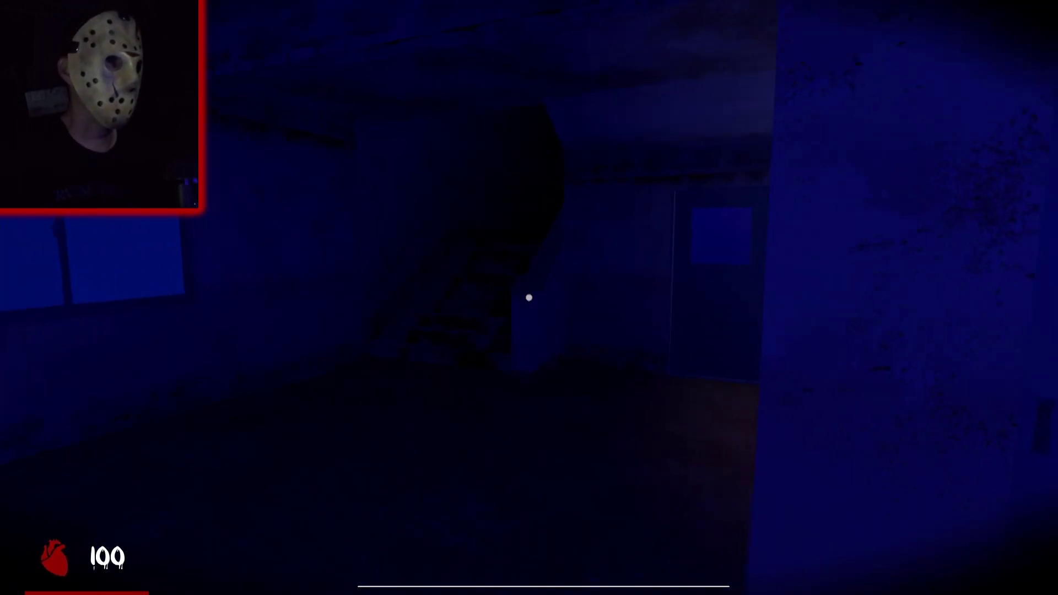
pyautogui.press('e')
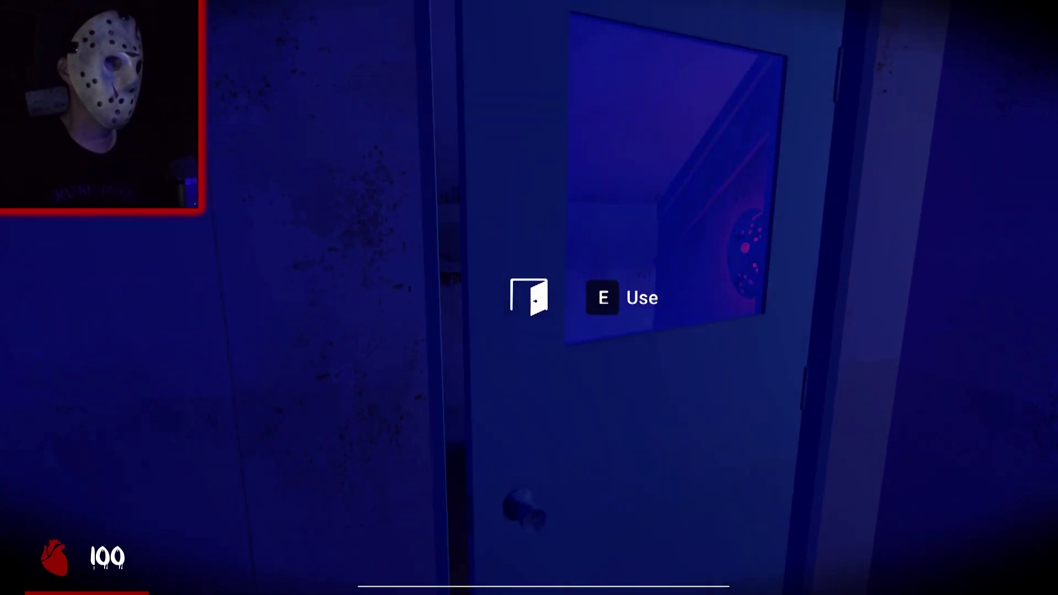
# - Put on the wall mask for 15 seconds of protection and open the classroom door
pyautogui.press('e')
pyautogui.press('w')
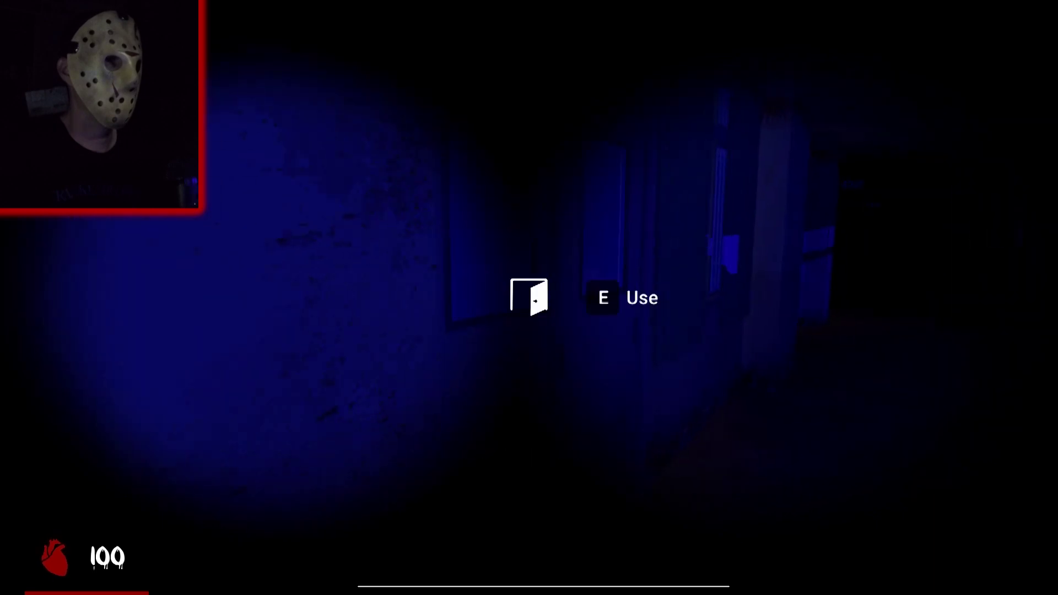
pyautogui.press('e')
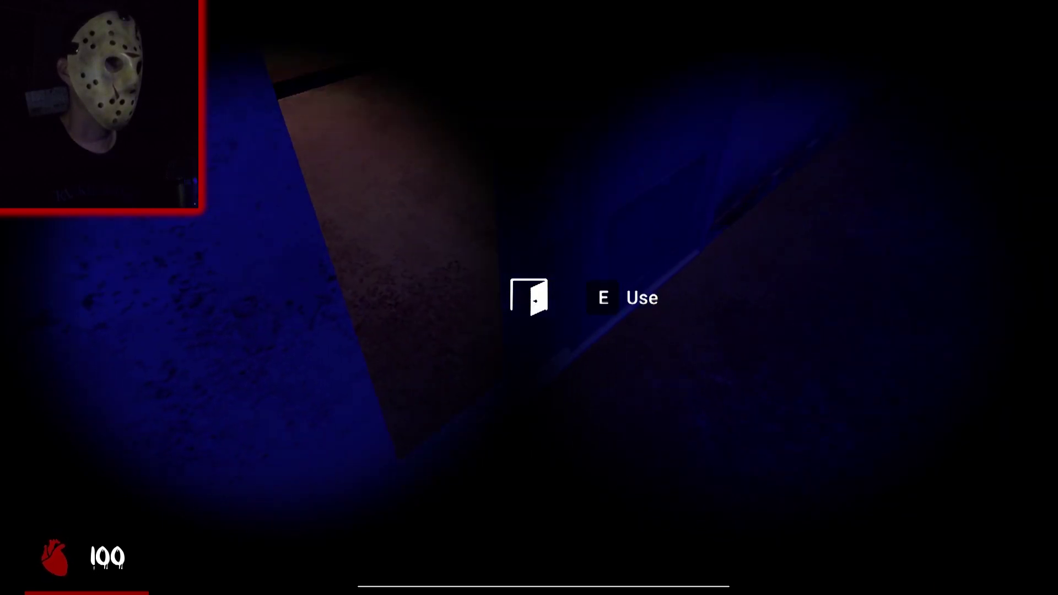
# - Search past the lockers, desks and bookcase until Saiko appears, then reach the classroom door
pyautogui.press('w')
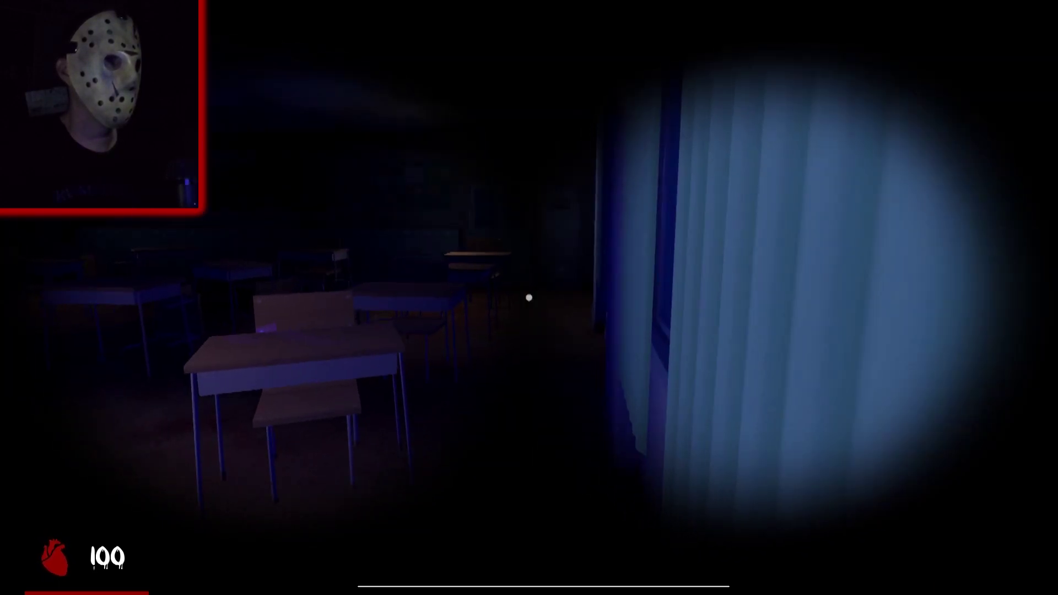
pyautogui.press('w')
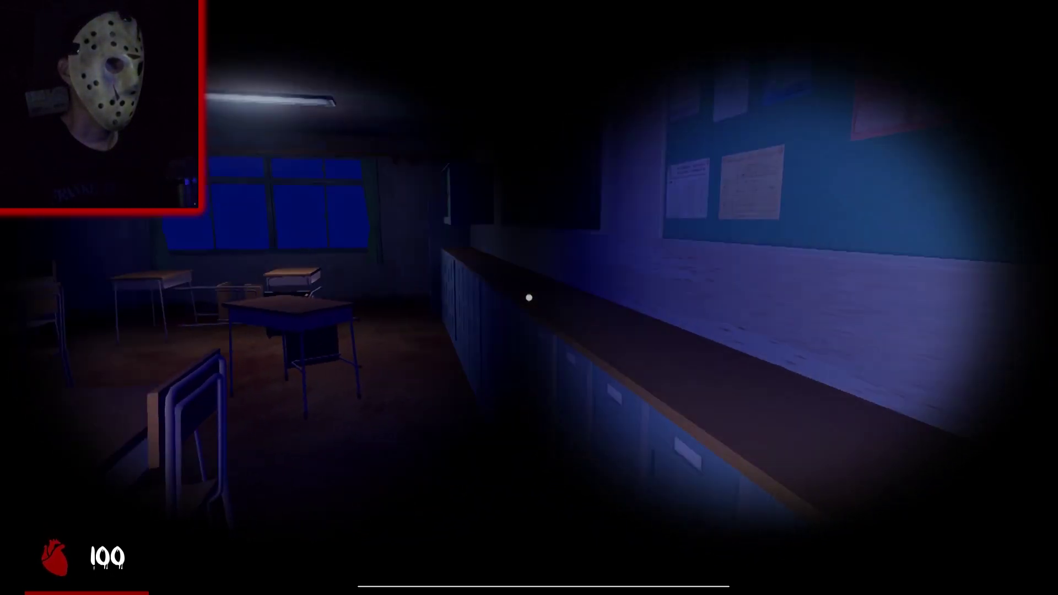
pyautogui.press('w')
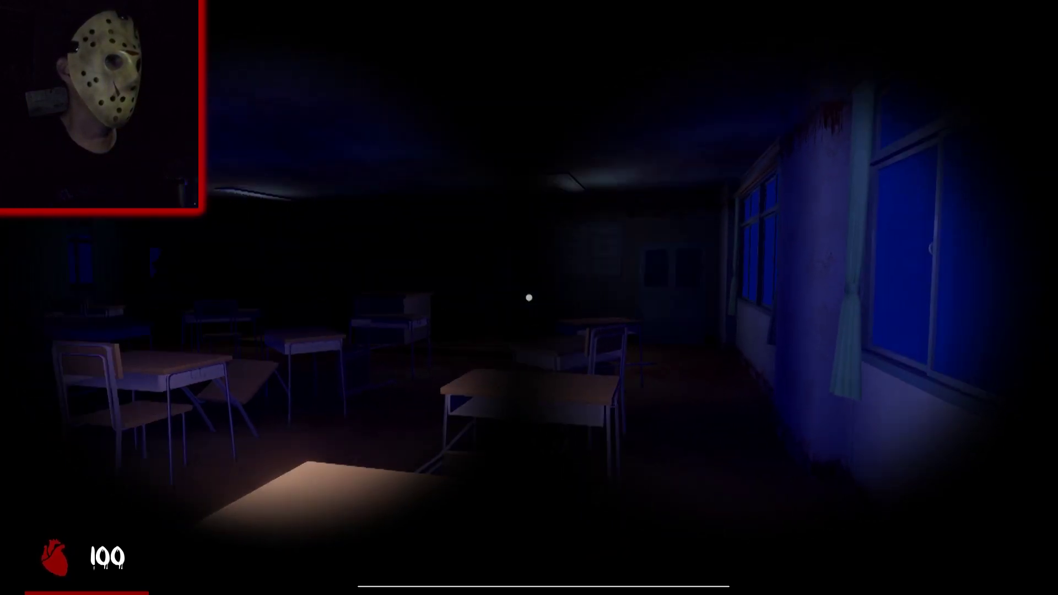
pyautogui.press('w')
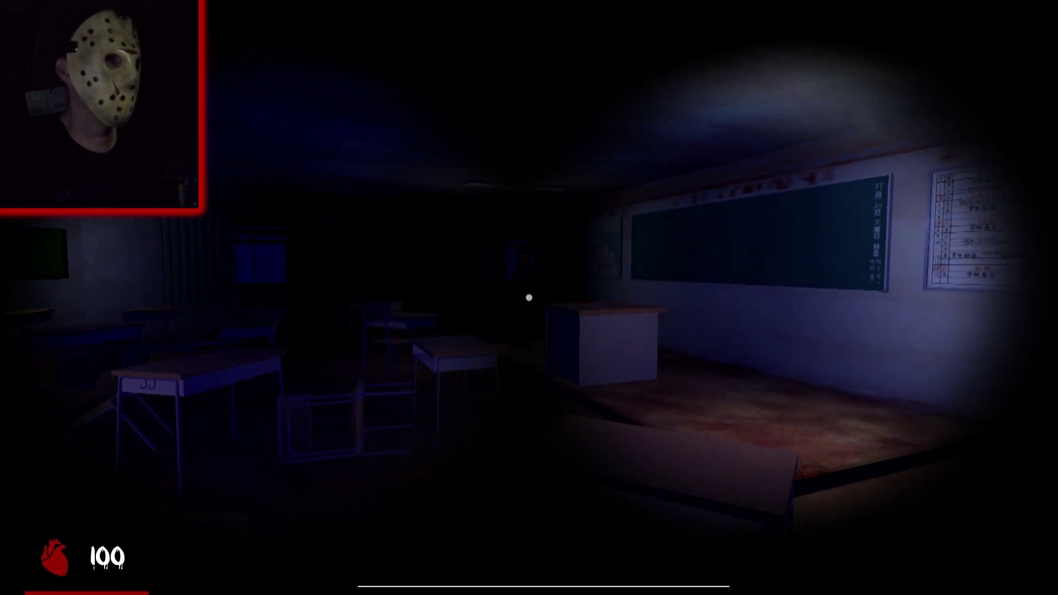
pyautogui.press('w')
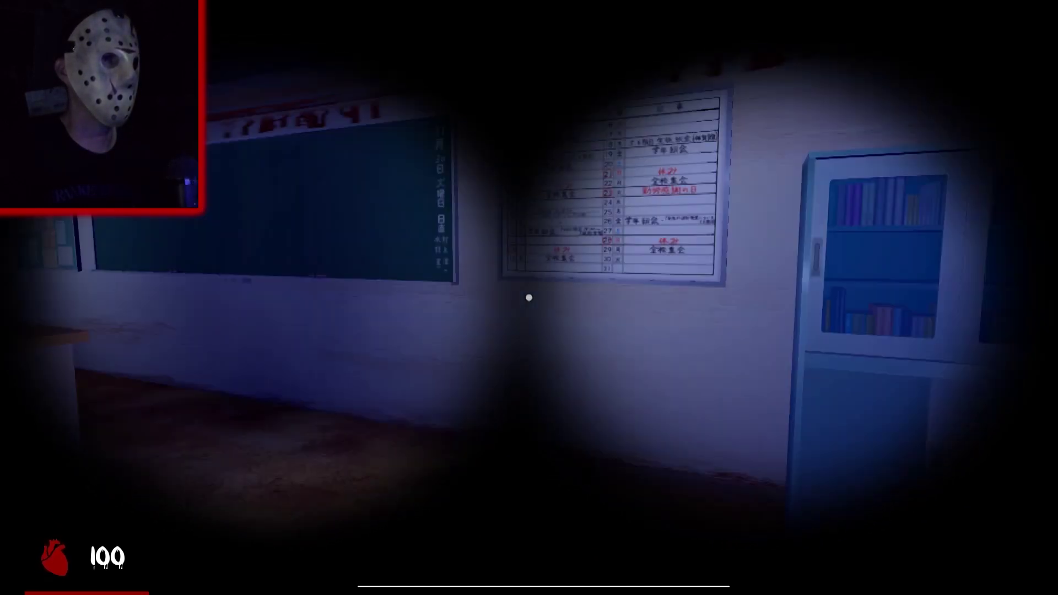
pyautogui.press('w')
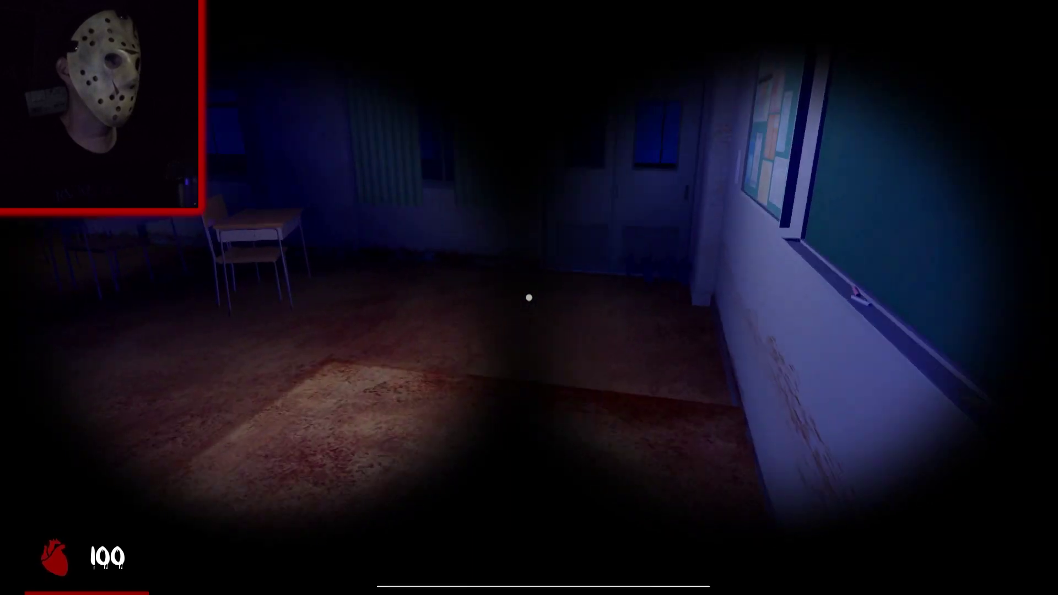
pyautogui.press('w')
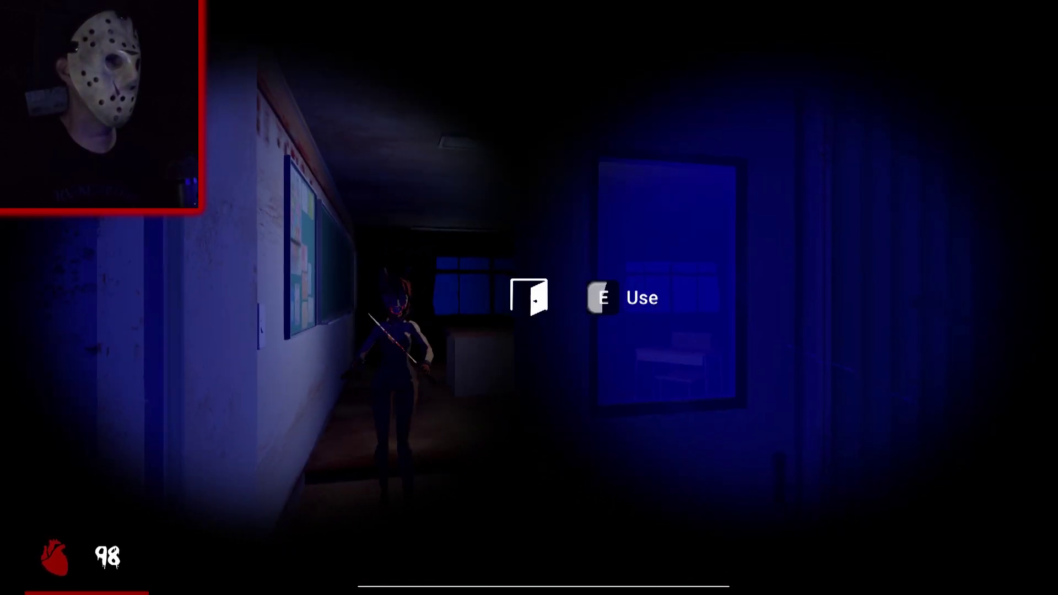
# - Flee the classroom along the dark hallway and open the door with the window
pyautogui.press('w')
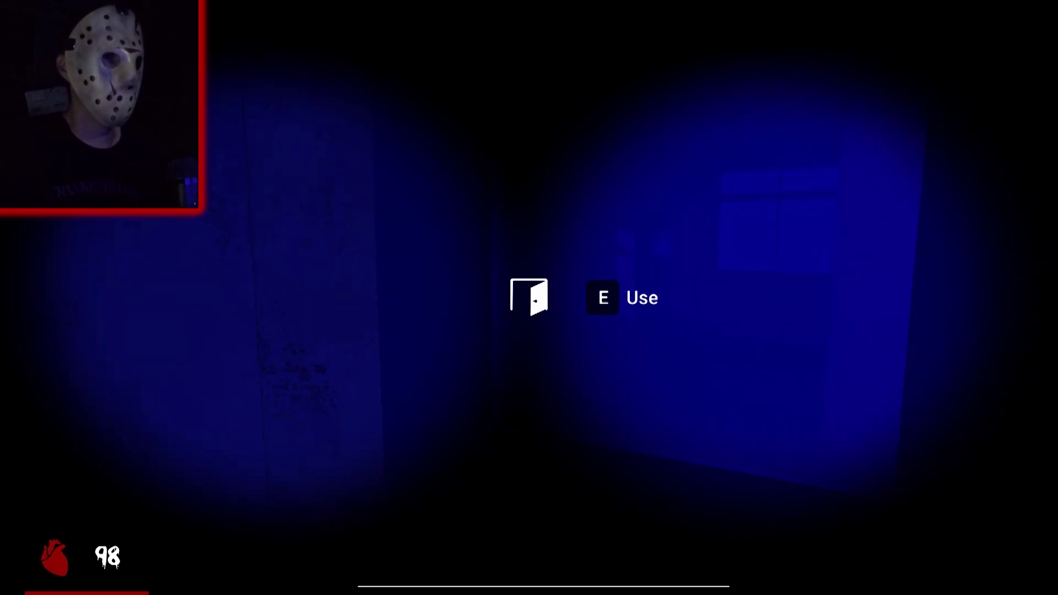
pyautogui.press('e')
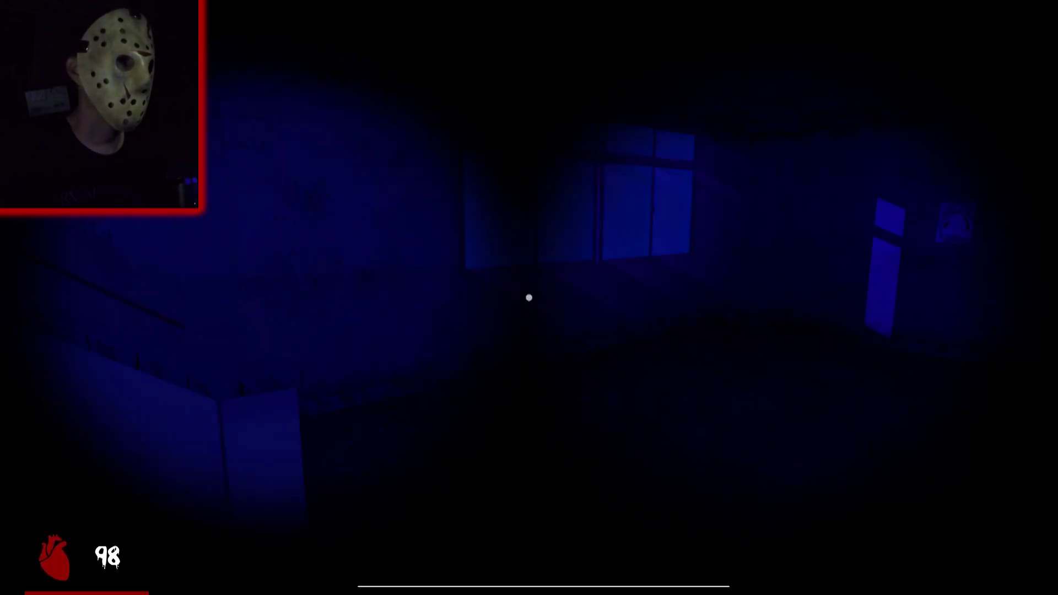
# - Run down the dark corridor and through the dark room to the blue-windowed corridor
pyautogui.press('w')
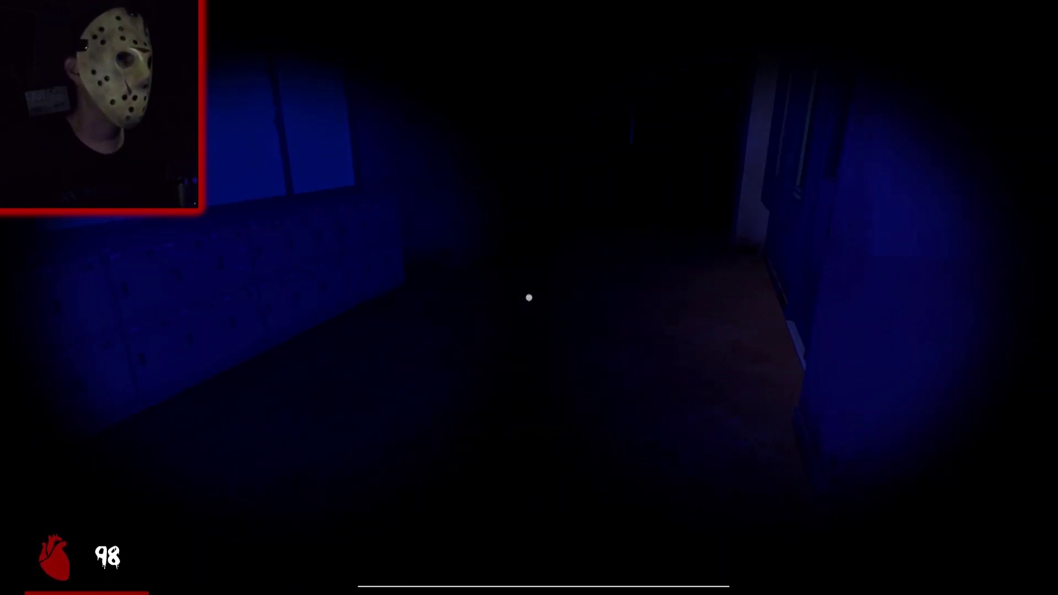
pyautogui.press('w')
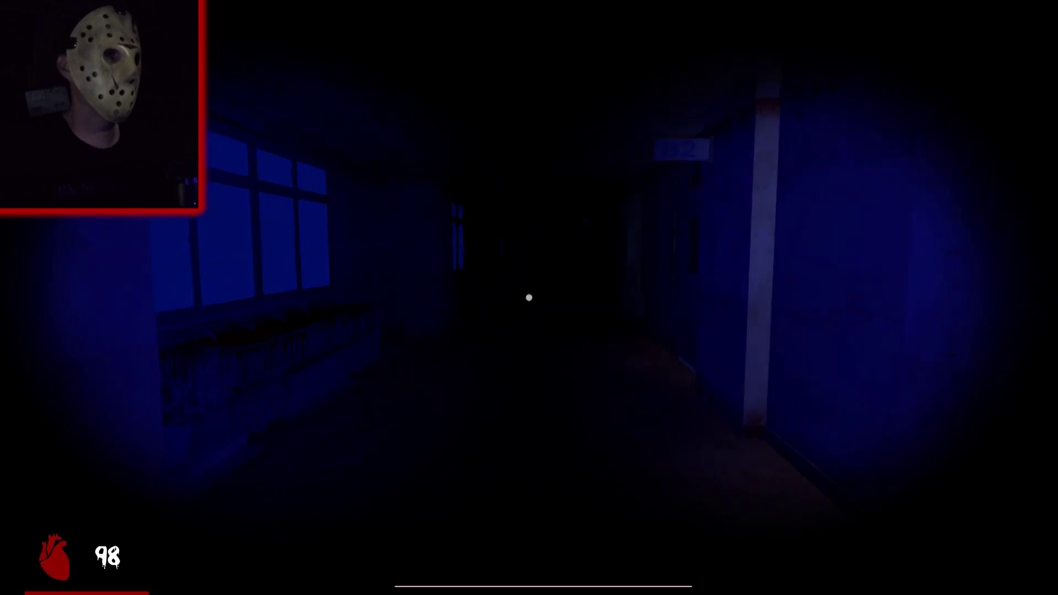
pyautogui.press('w')
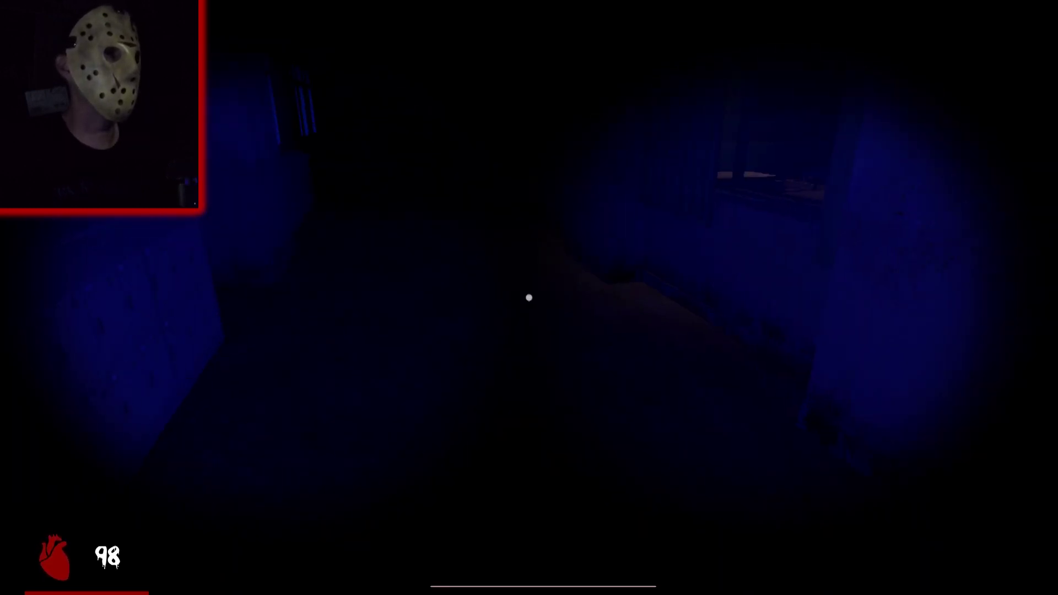
pyautogui.press('w')
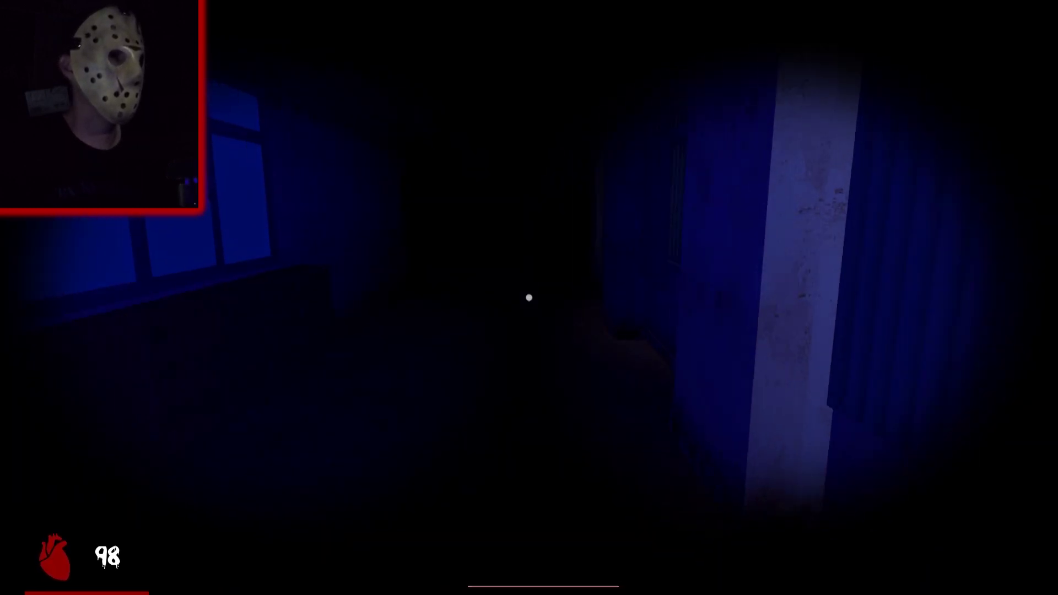
pyautogui.press('w')
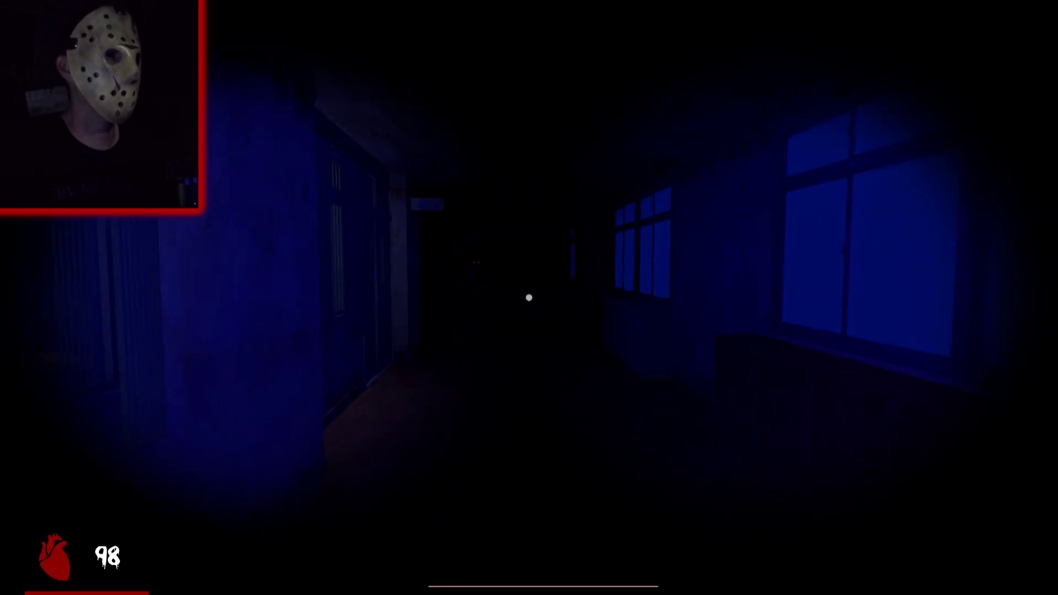
# - Cross the blue-windowed room into the corridor with lit windows
pyautogui.press('w')
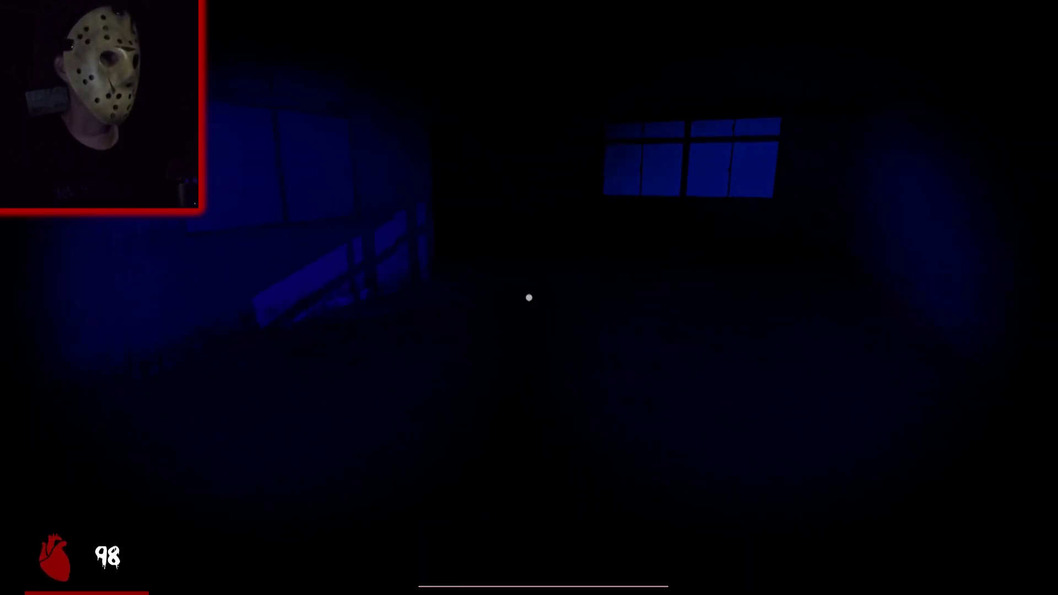
pyautogui.press('w')
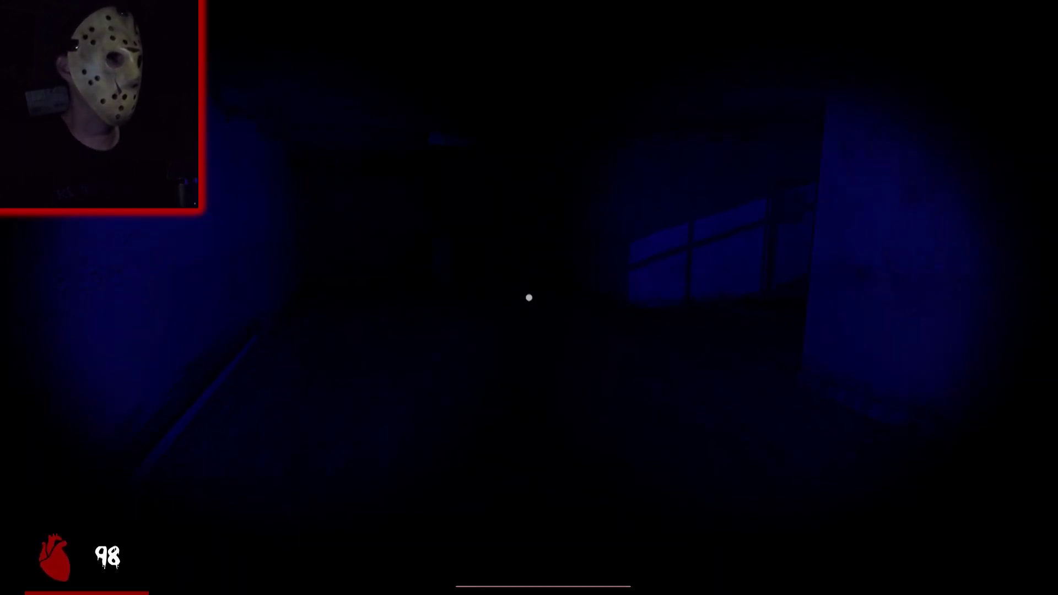
pyautogui.press('w')
pyautogui.press('w')
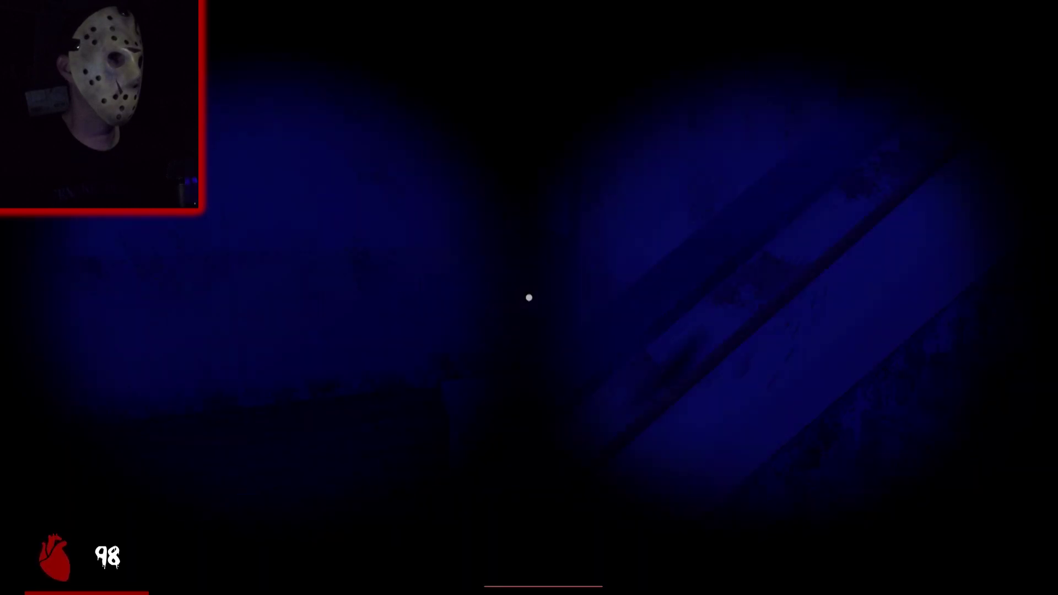
pyautogui.press('w')
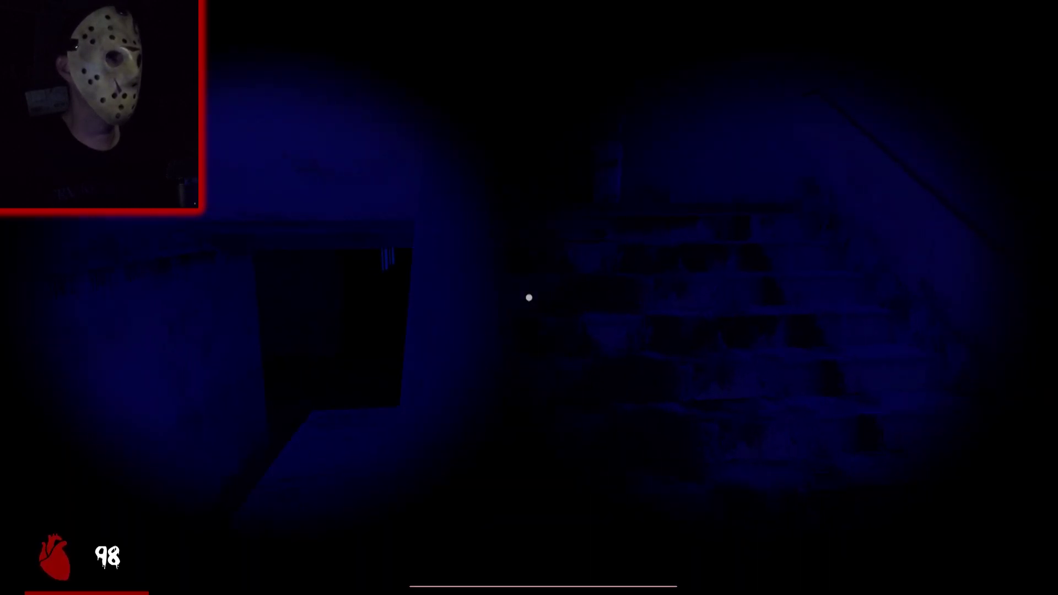
# - Run left down the corridor toward the distant windows
pyautogui.press('w')
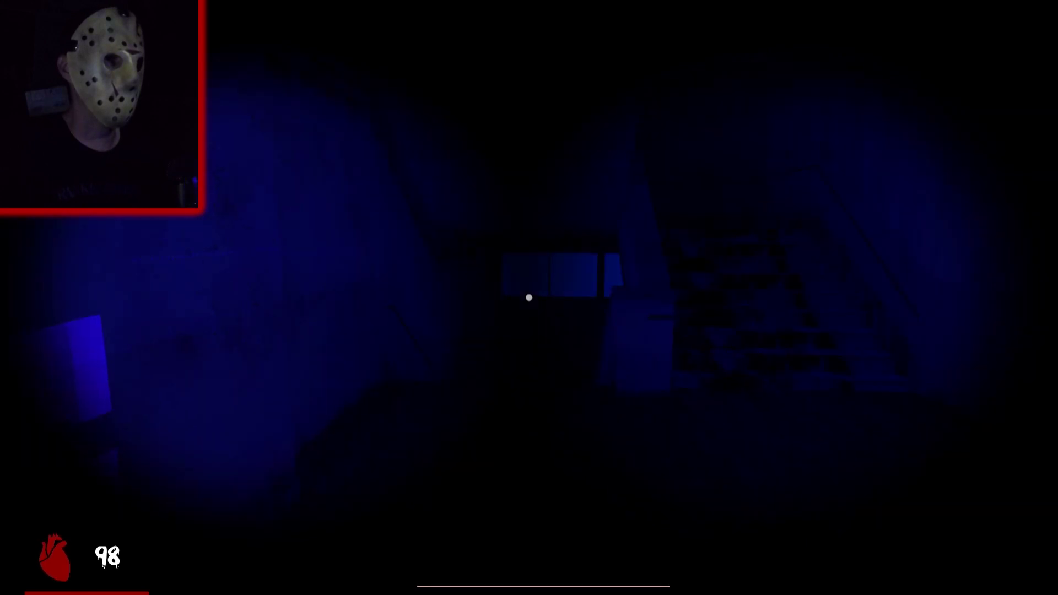
pyautogui.press('w')
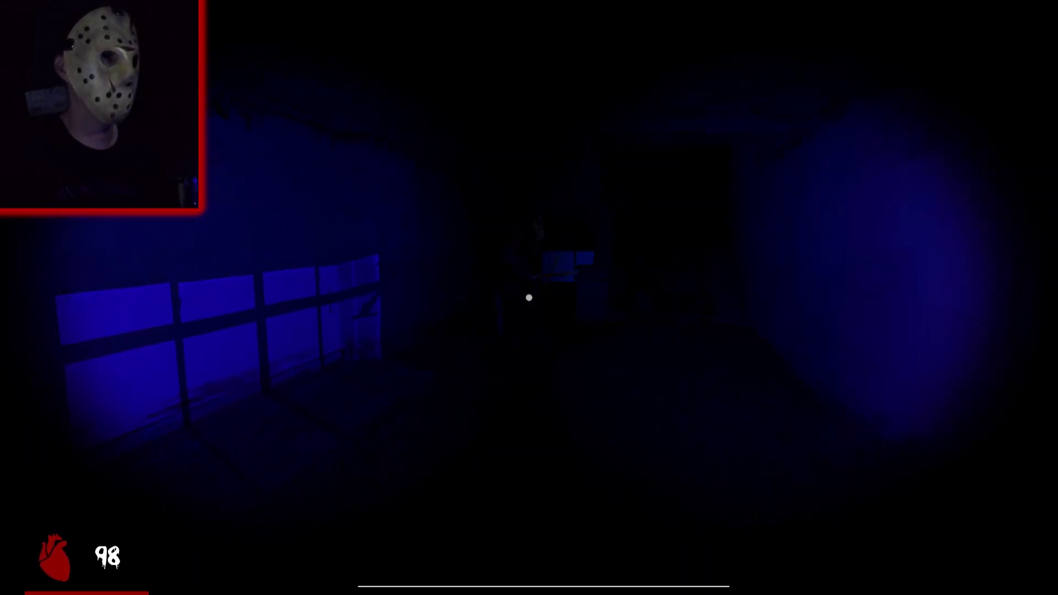
pyautogui.press('w')
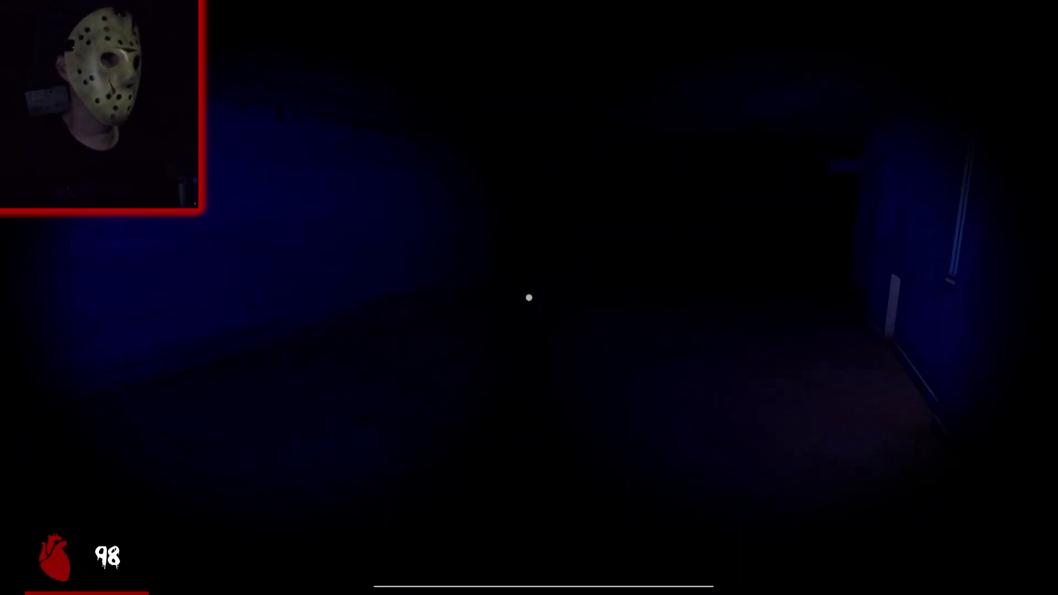
pyautogui.press('w')
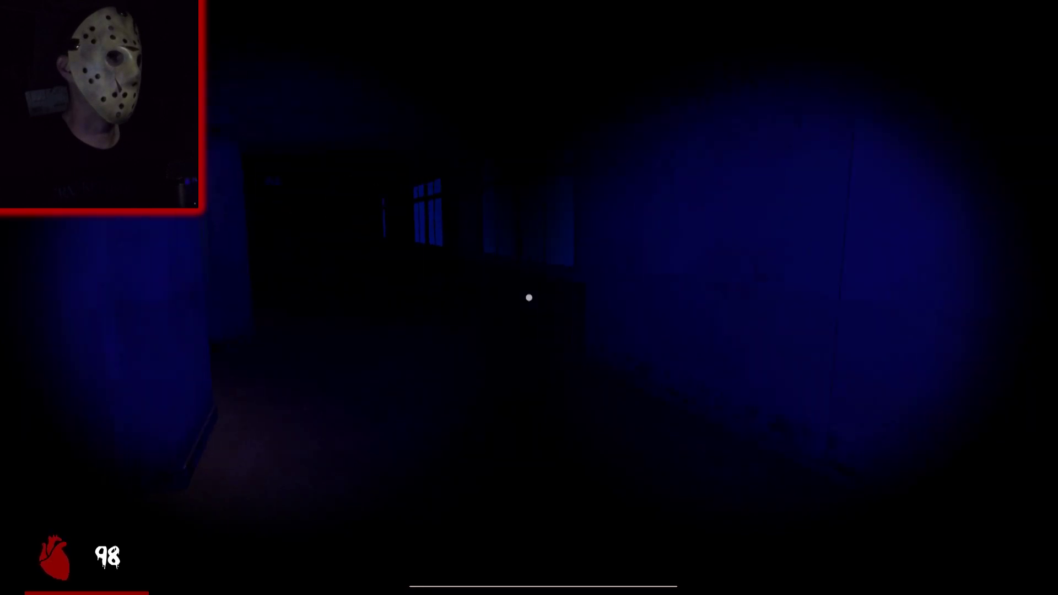
pyautogui.press('w')
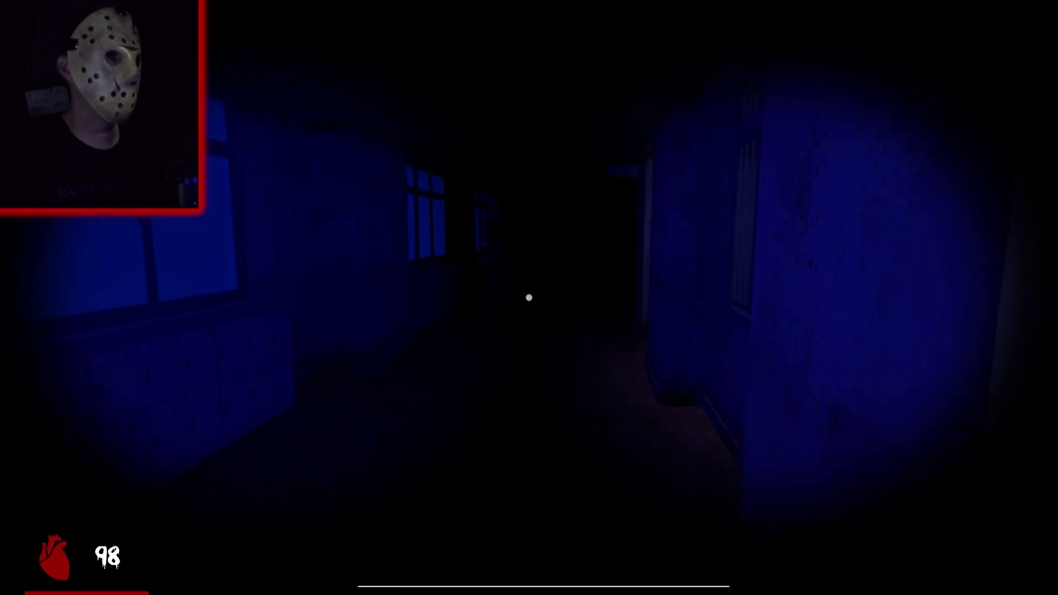
pyautogui.press('w')
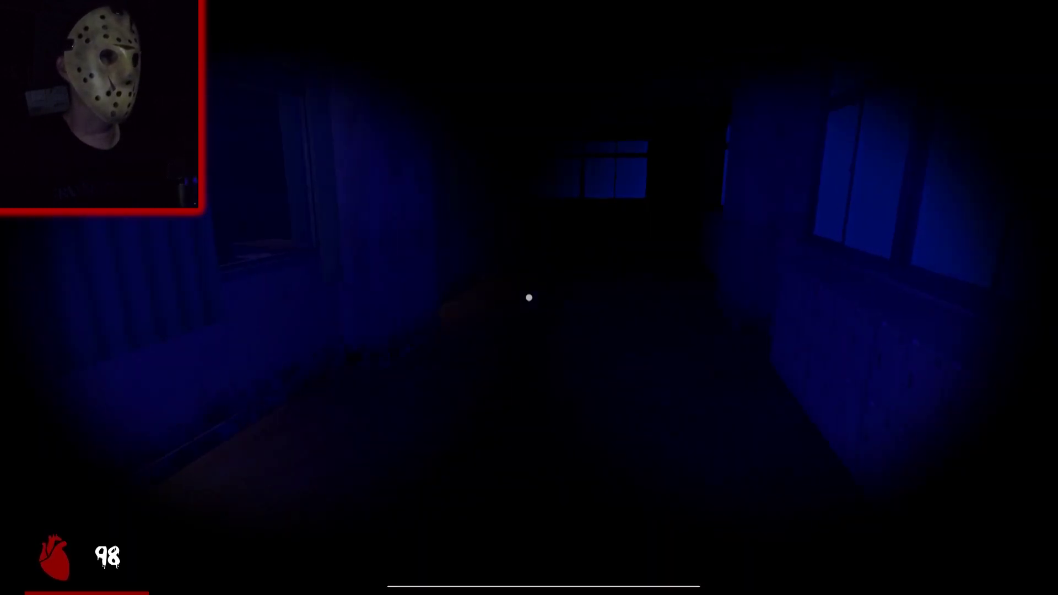
# - Go down the stairs into the windowed corridor, turning away from the red-eyed figure
pyautogui.press('w')
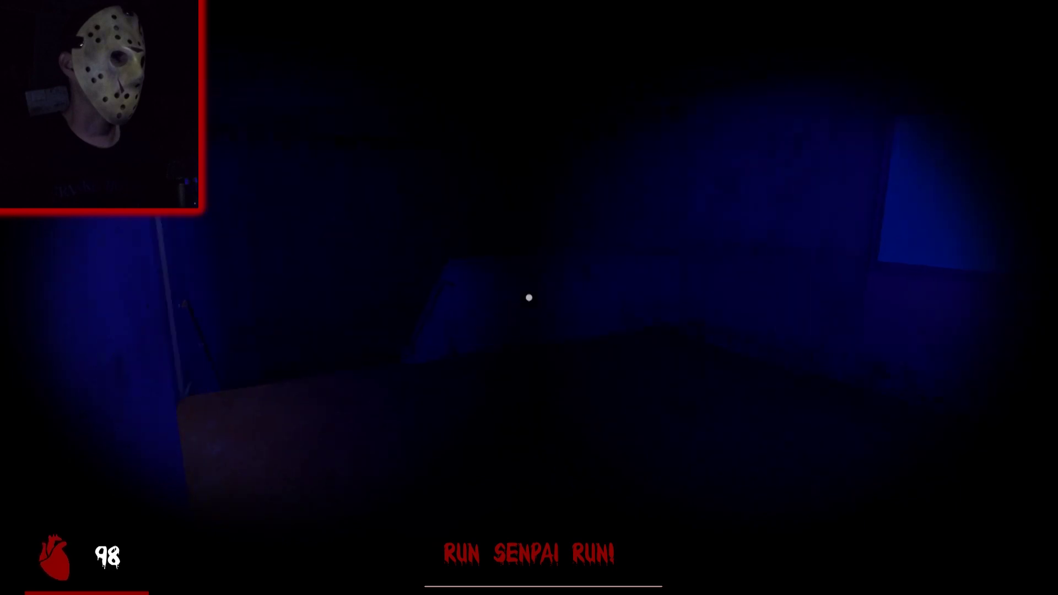
pyautogui.press('w')
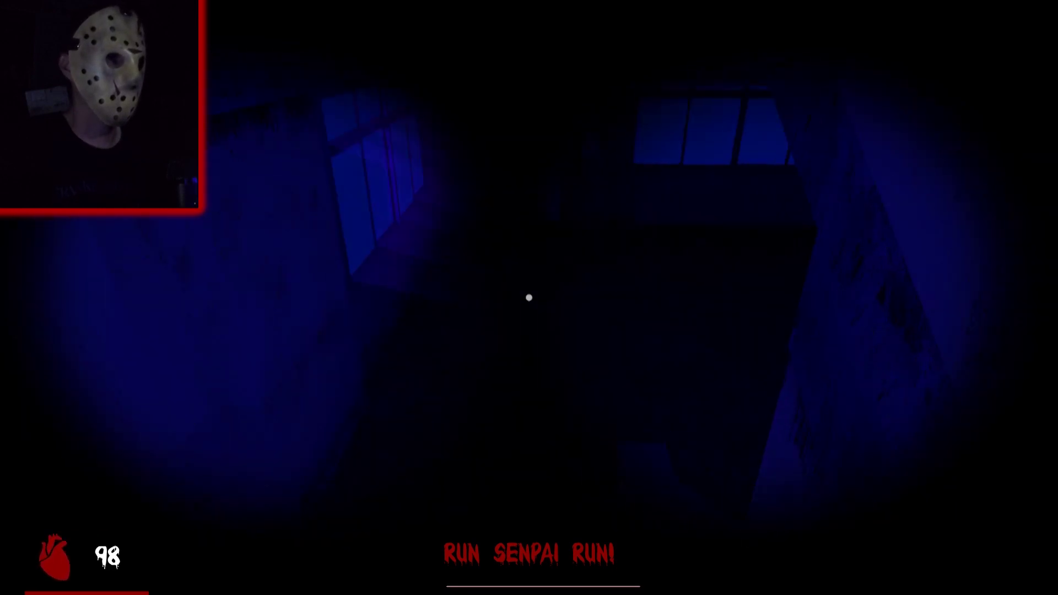
pyautogui.press('w')
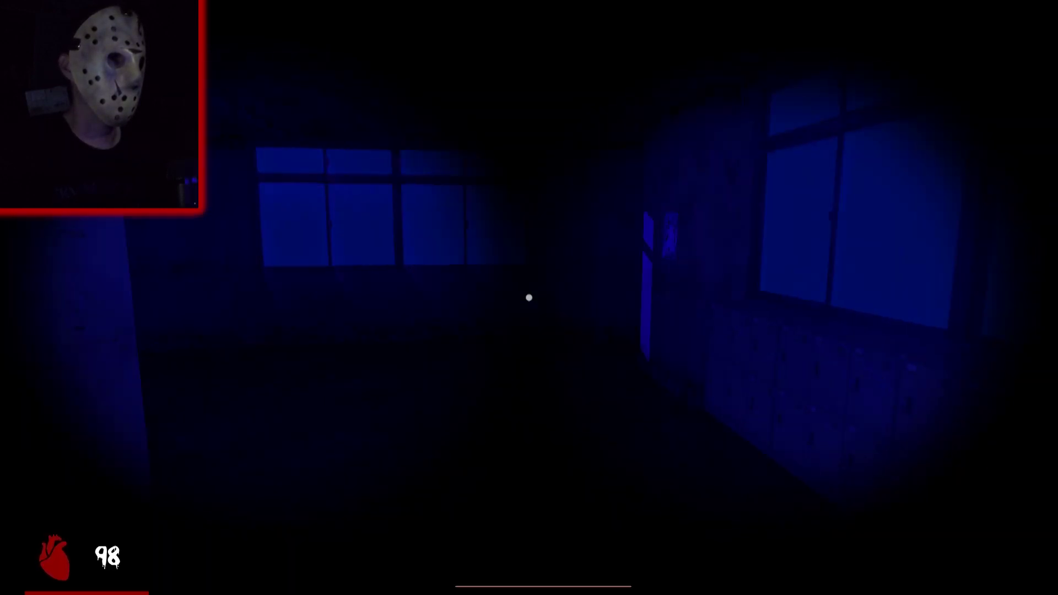
pyautogui.press('w')
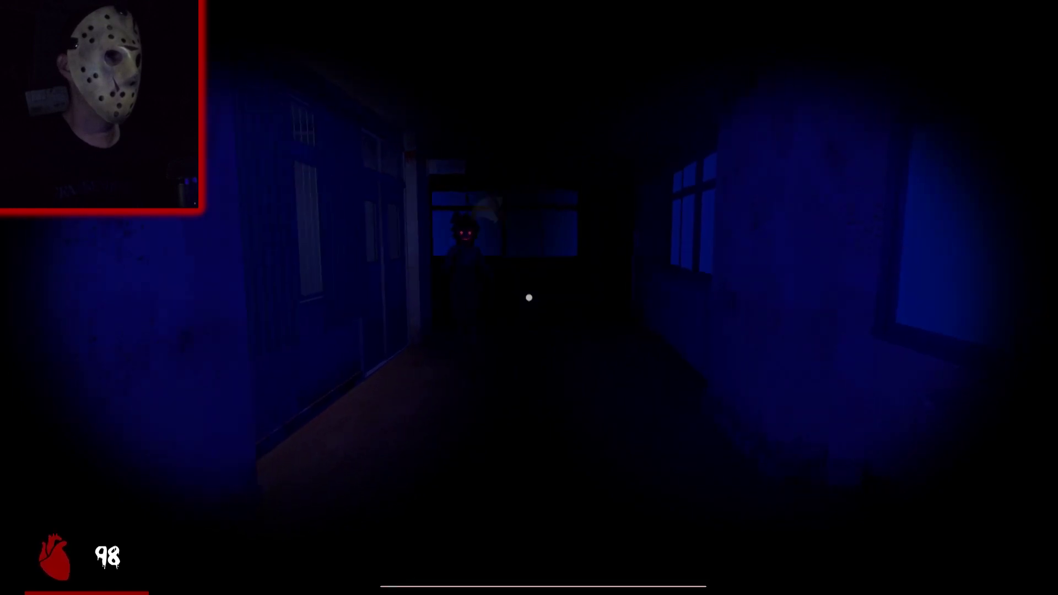
pyautogui.press('w')
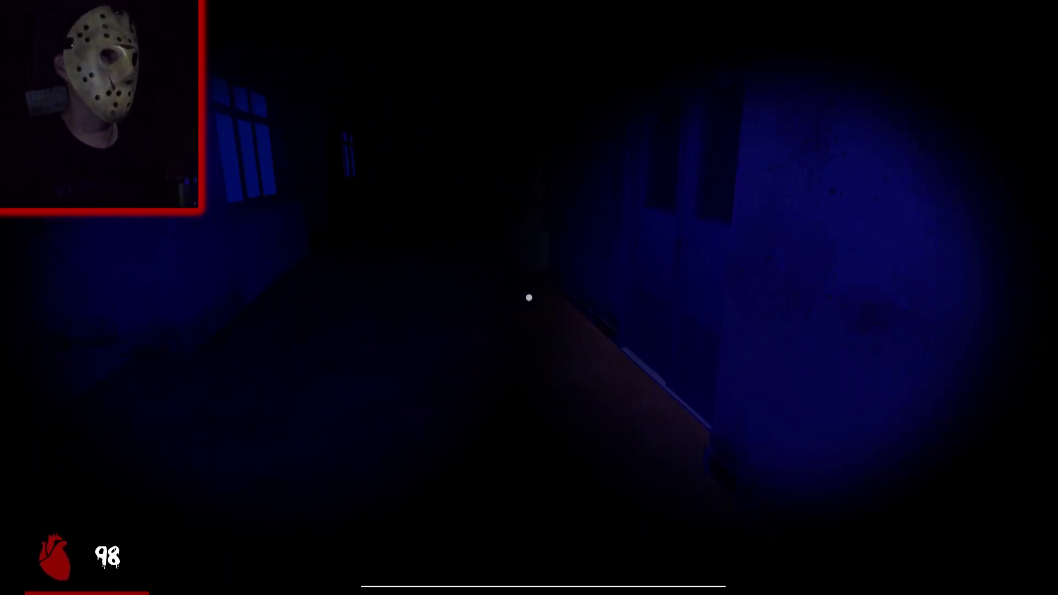
# - Run past the corridor doors and through the room toward the windows
pyautogui.press('w')
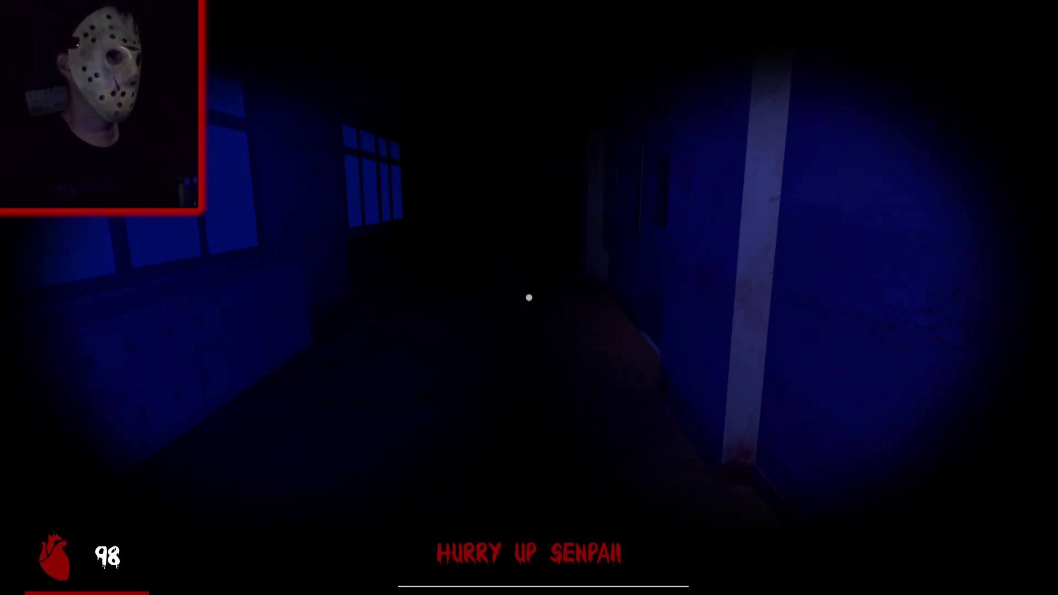
pyautogui.press('w')
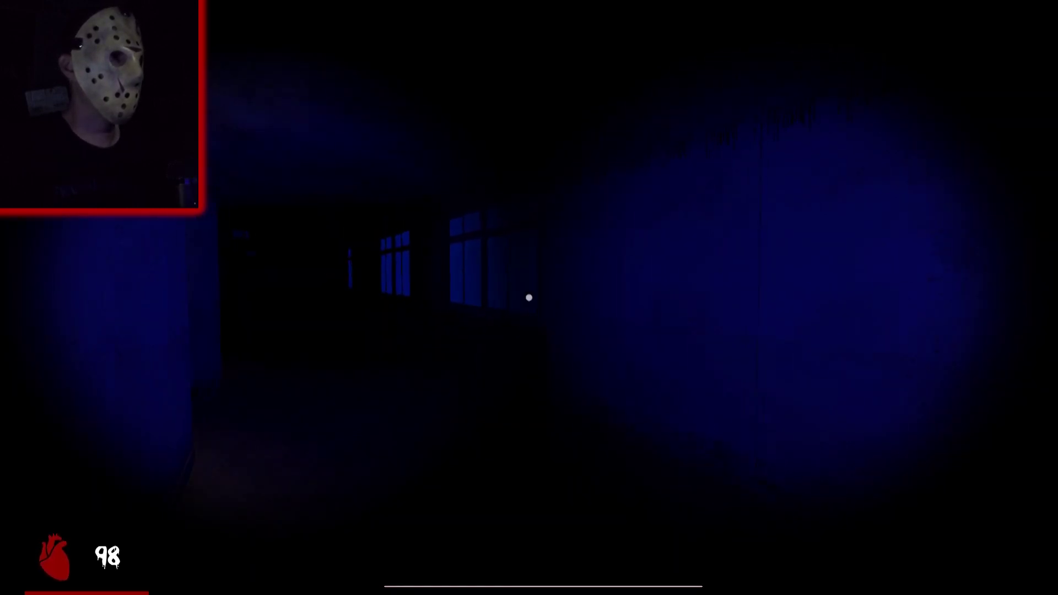
pyautogui.press('w')
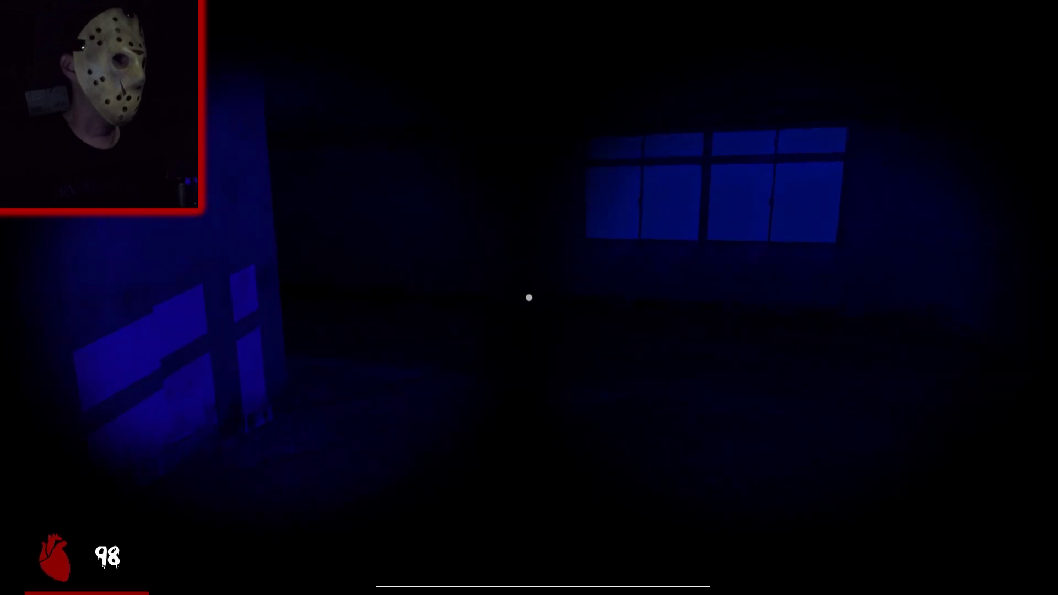
pyautogui.press('w')
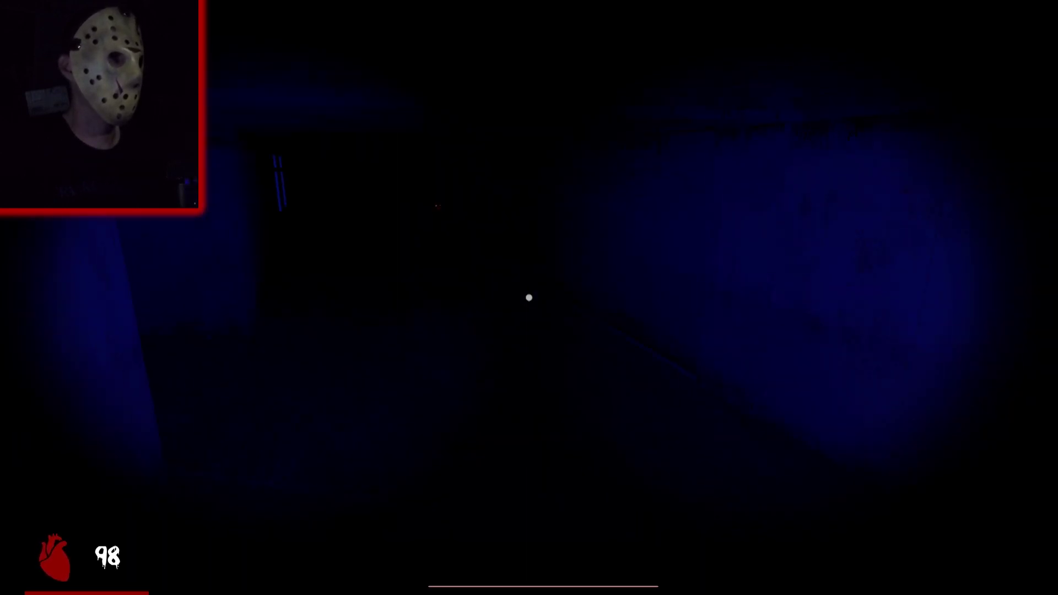
pyautogui.press('w')
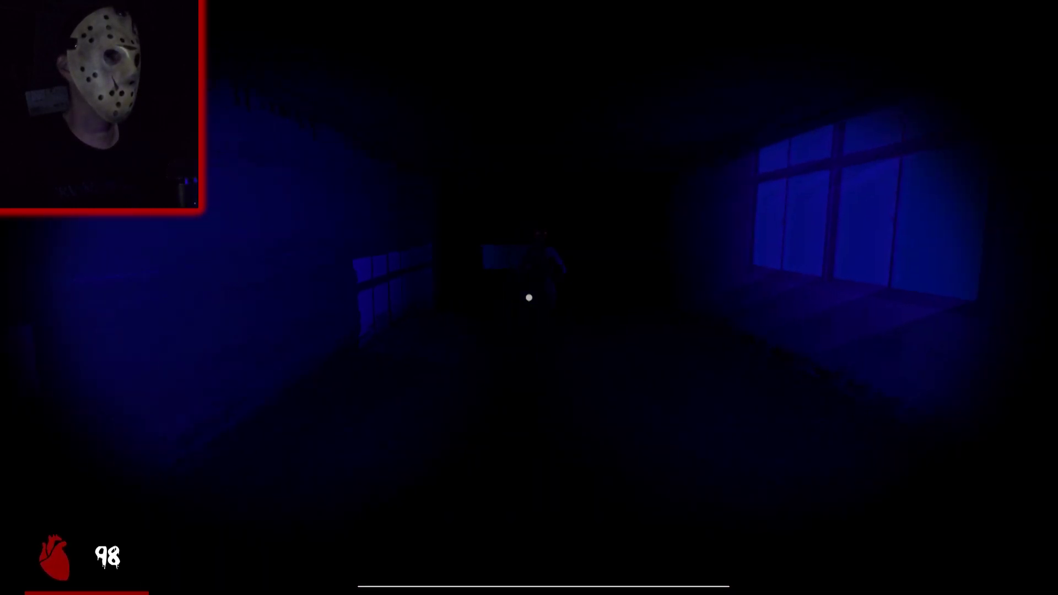
# - Continue down the dark corridor past the classroom doorway to a usable door
pyautogui.press('w')
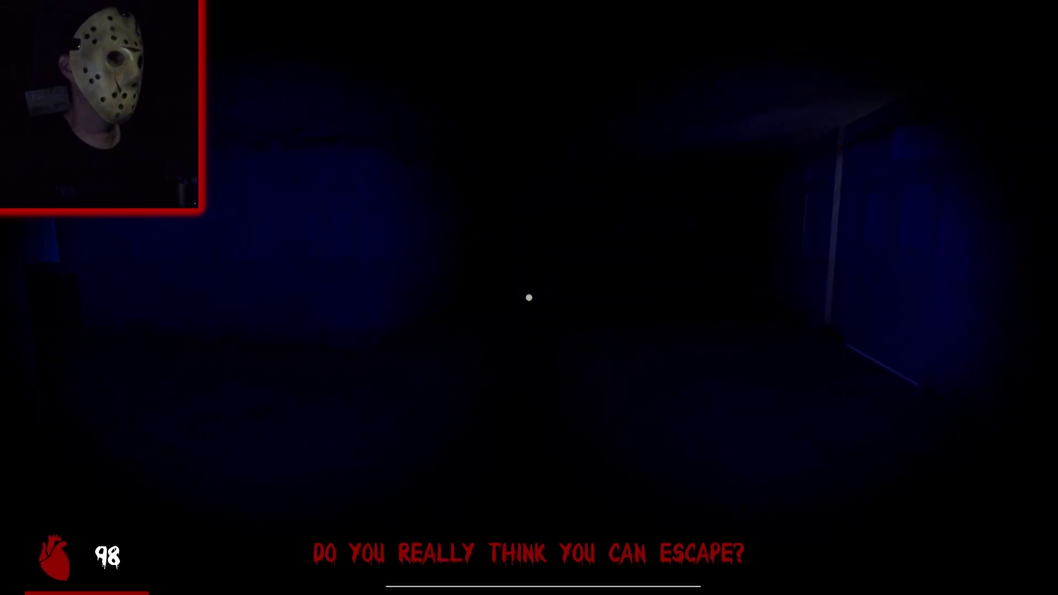
pyautogui.press('w')
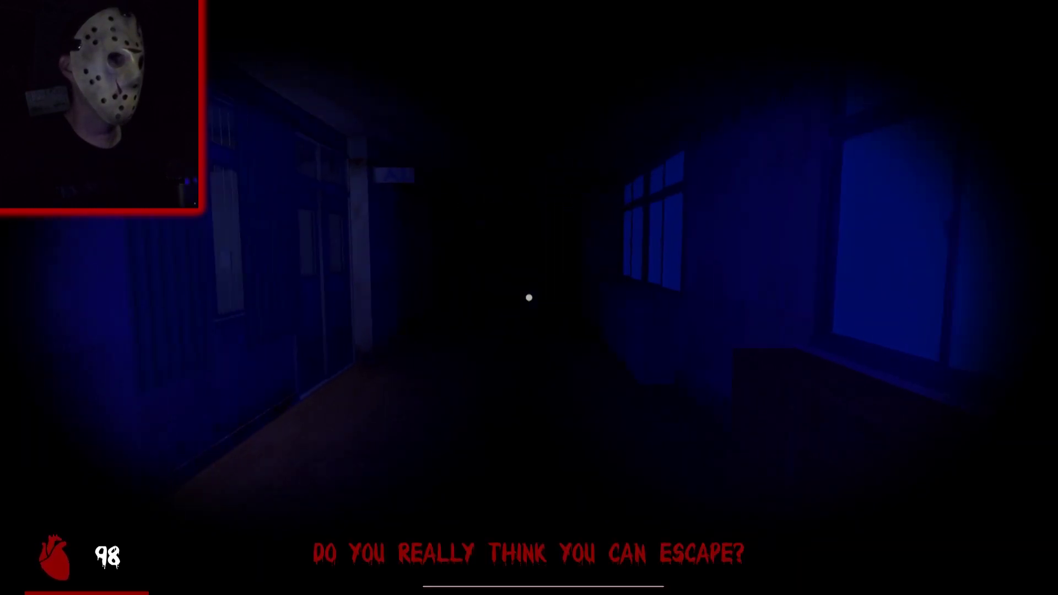
pyautogui.press('w')
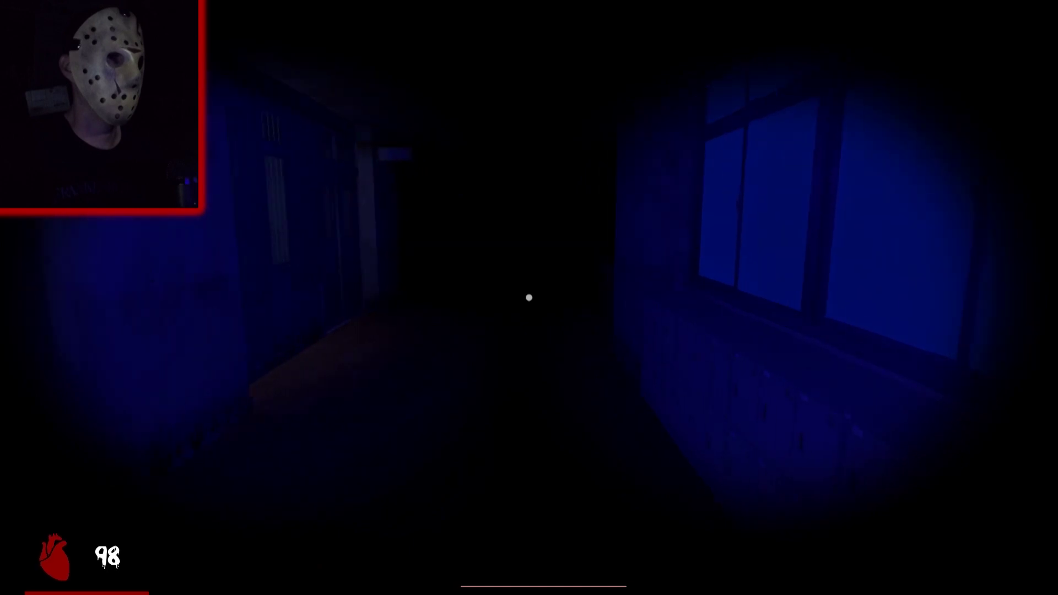
pyautogui.press('w')
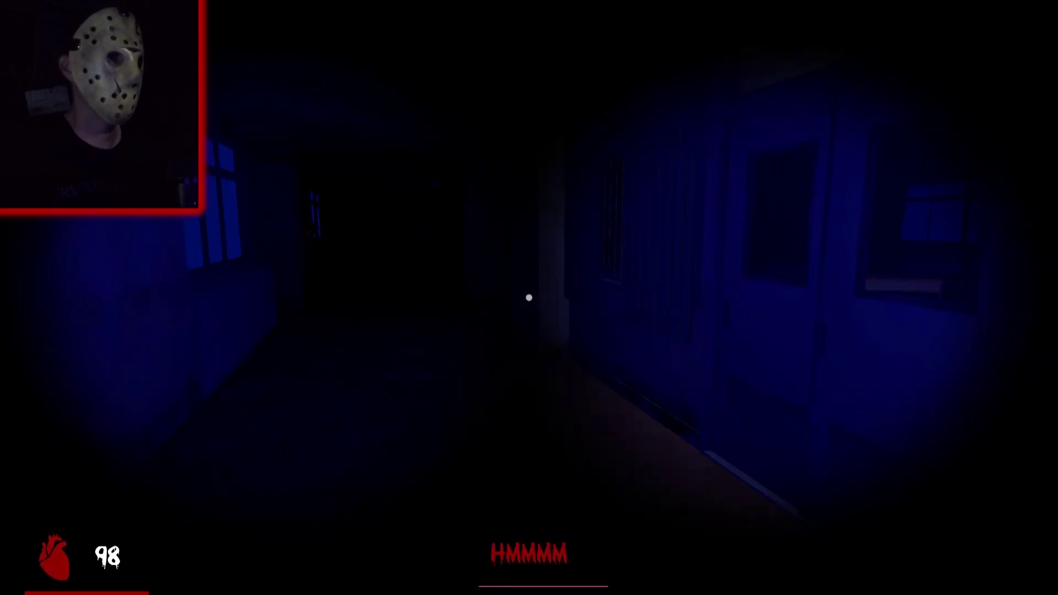
pyautogui.press('w')
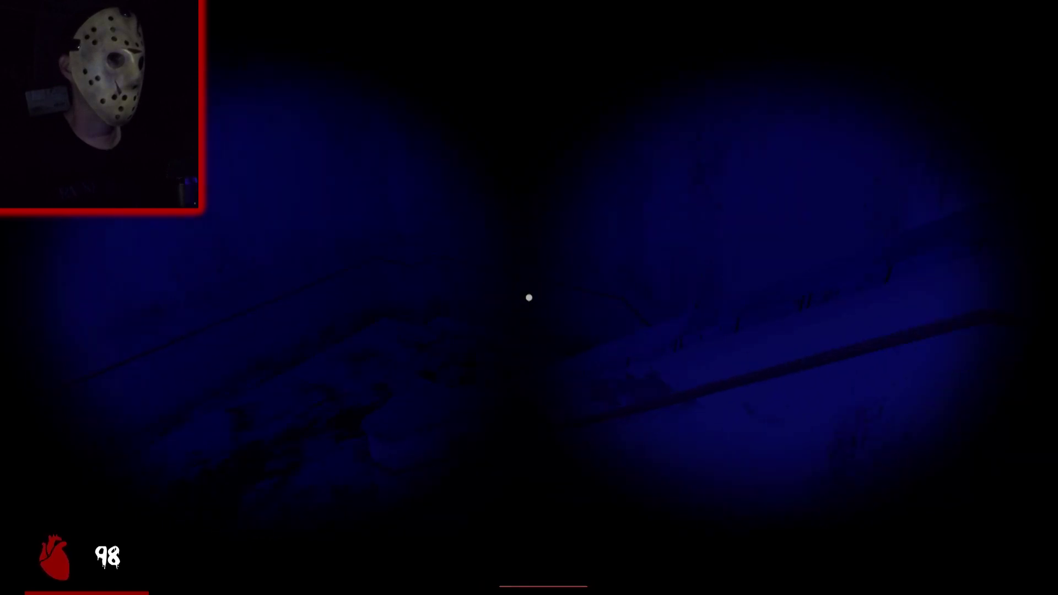
pyautogui.press('w')
# - Open the door and sprint down the dark corridor past the windows and doors
pyautogui.press('w')
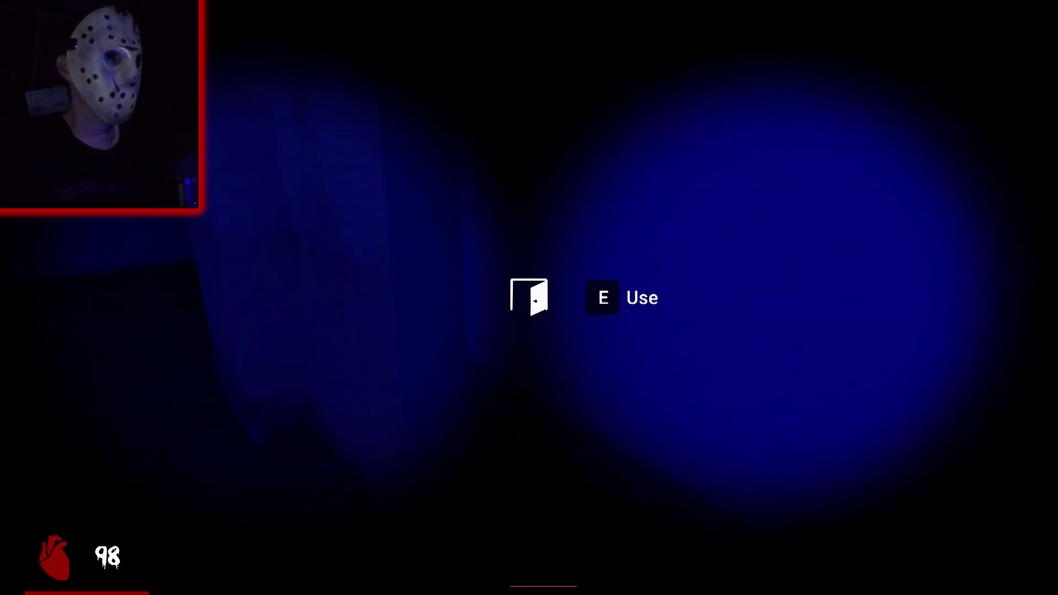
pyautogui.press('w')
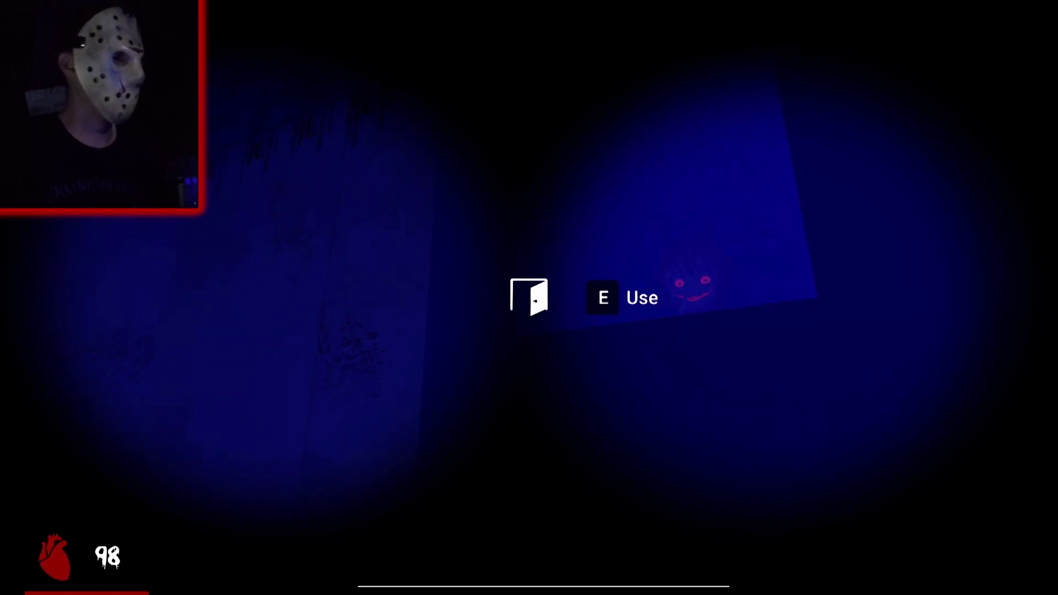
pyautogui.press('e')
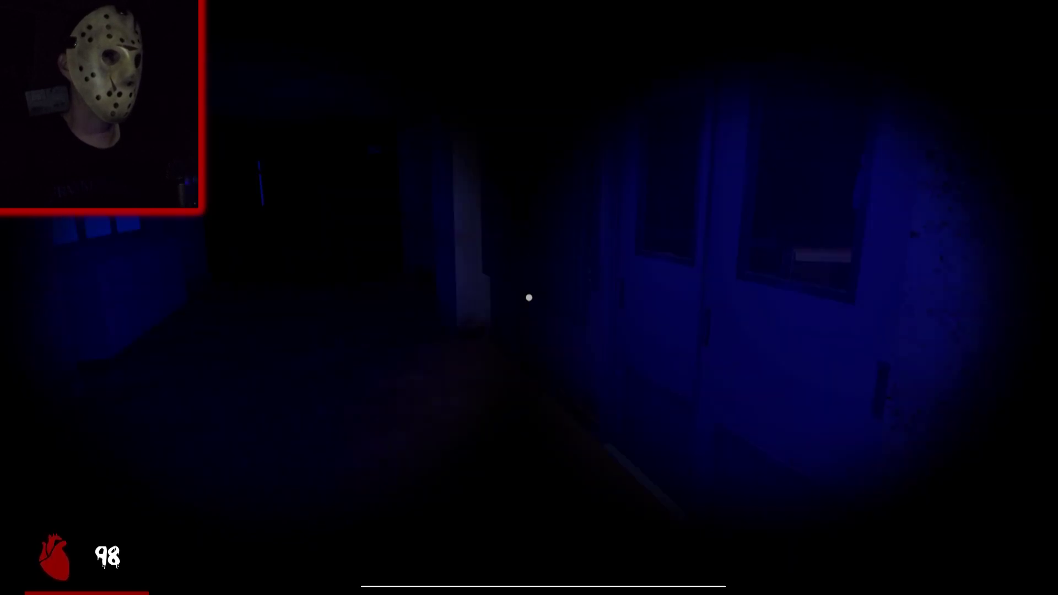
pyautogui.hotkey('shift', 'w')
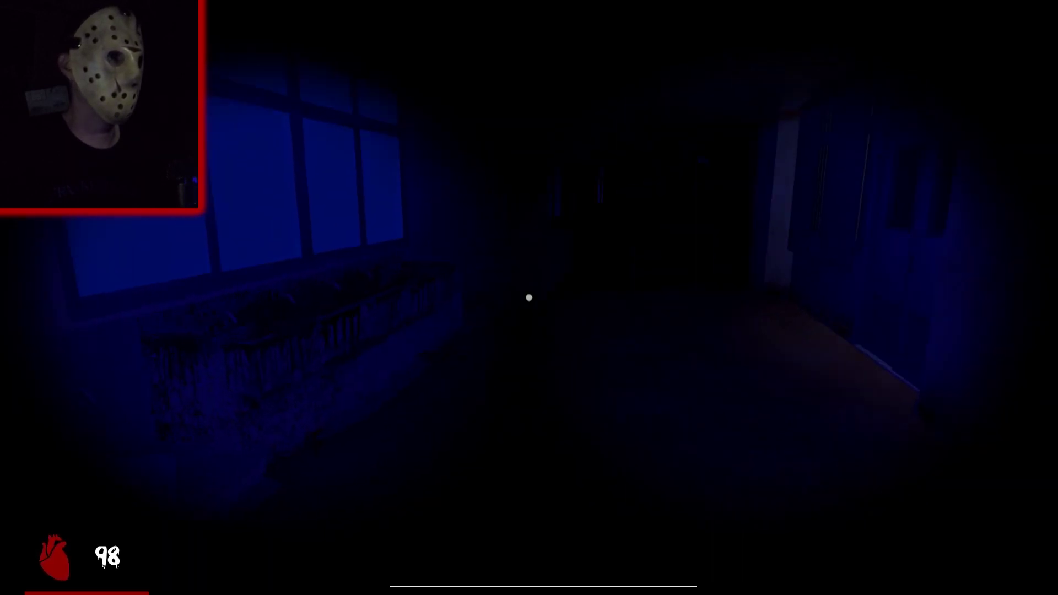
pyautogui.hotkey('shift', 'w')
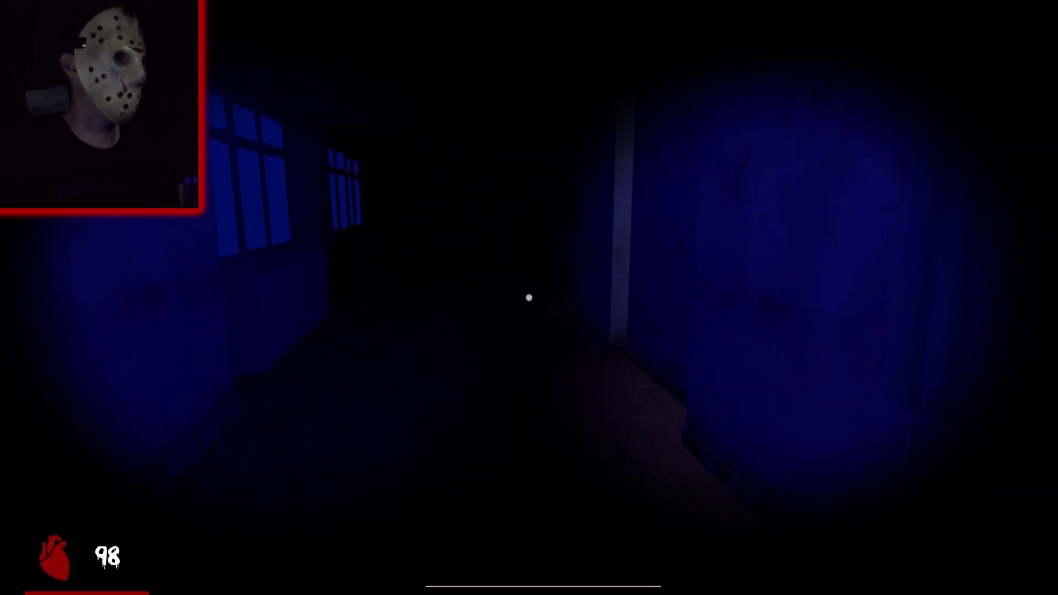
pyautogui.hotkey('shift', 'w')
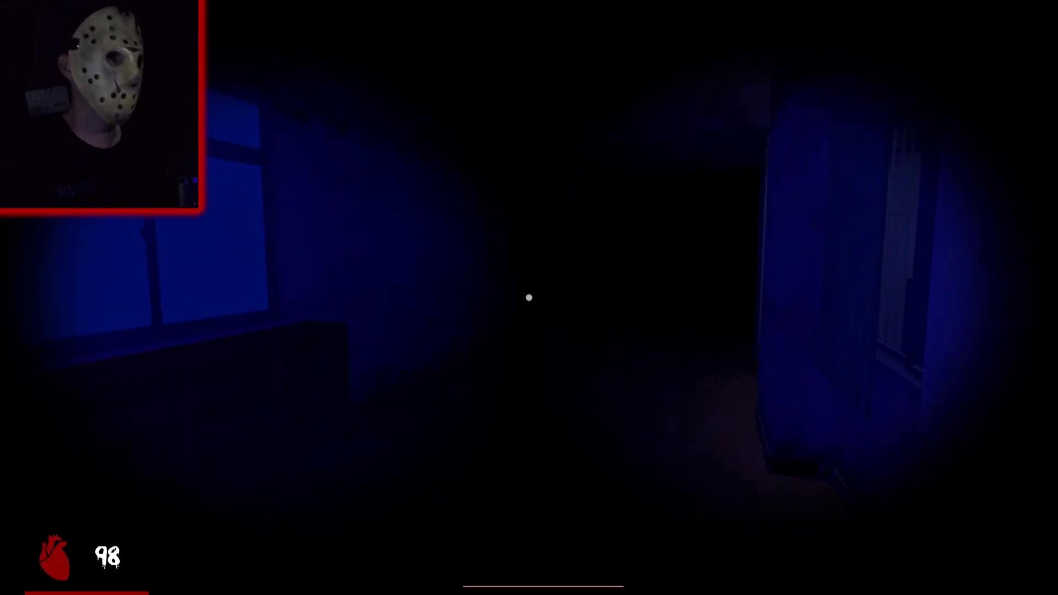
# - Evade the red-eyed girl by flashing the glowing red drawing while heading for the staircase
pyautogui.press('w')
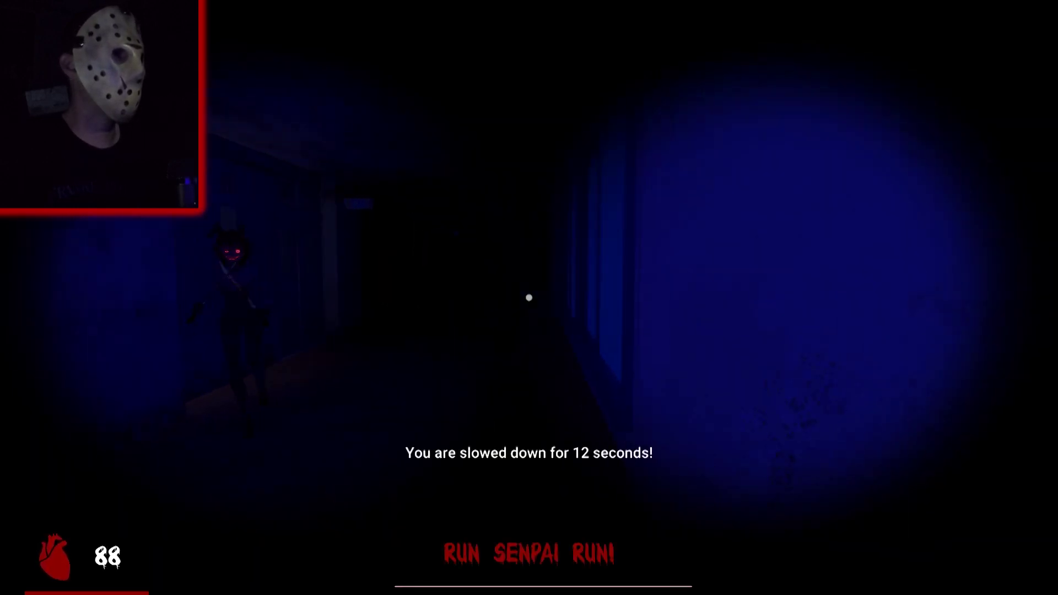
pyautogui.press('w')
pyautogui.press('w')
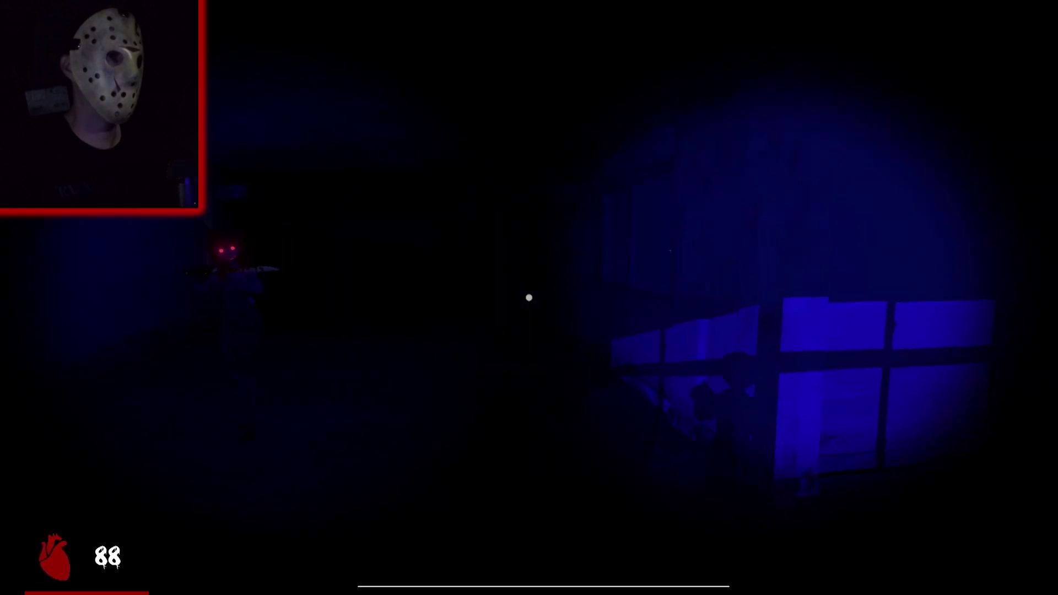
pyautogui.rightClick(529, 298)
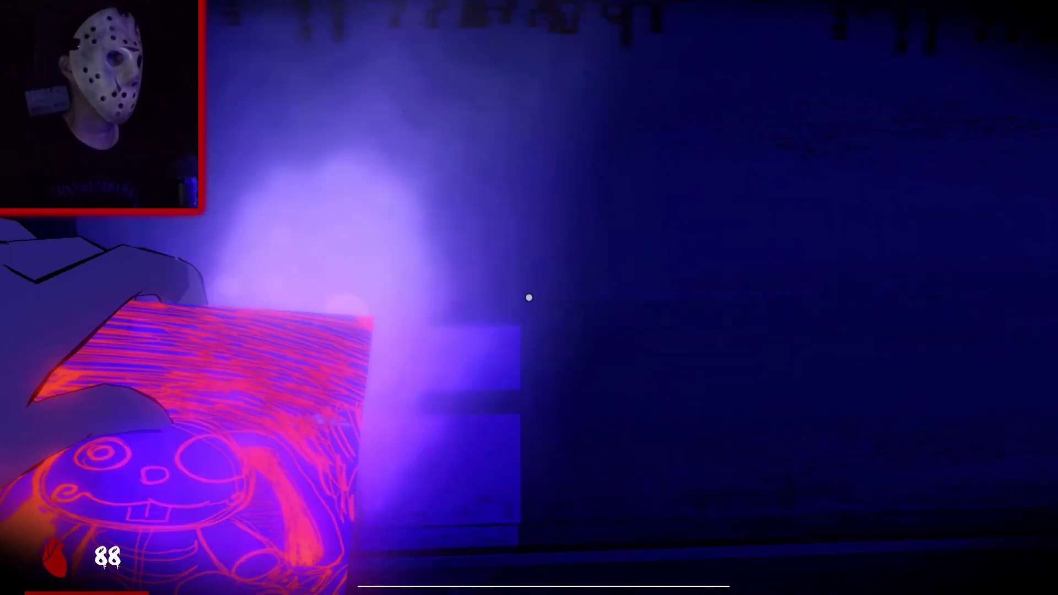
pyautogui.rightClick(529, 297)
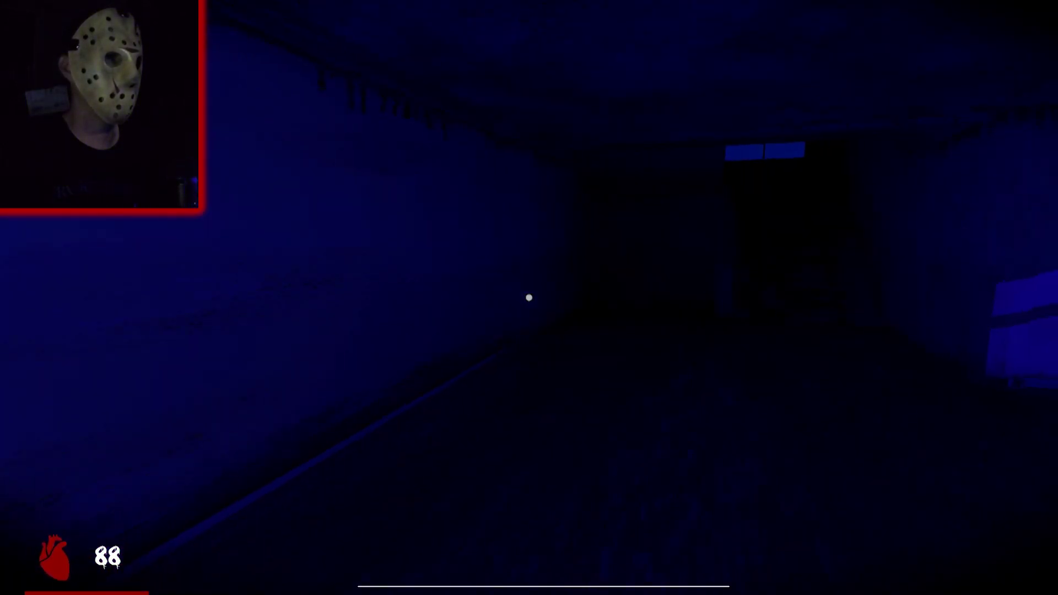
pyautogui.press('w')
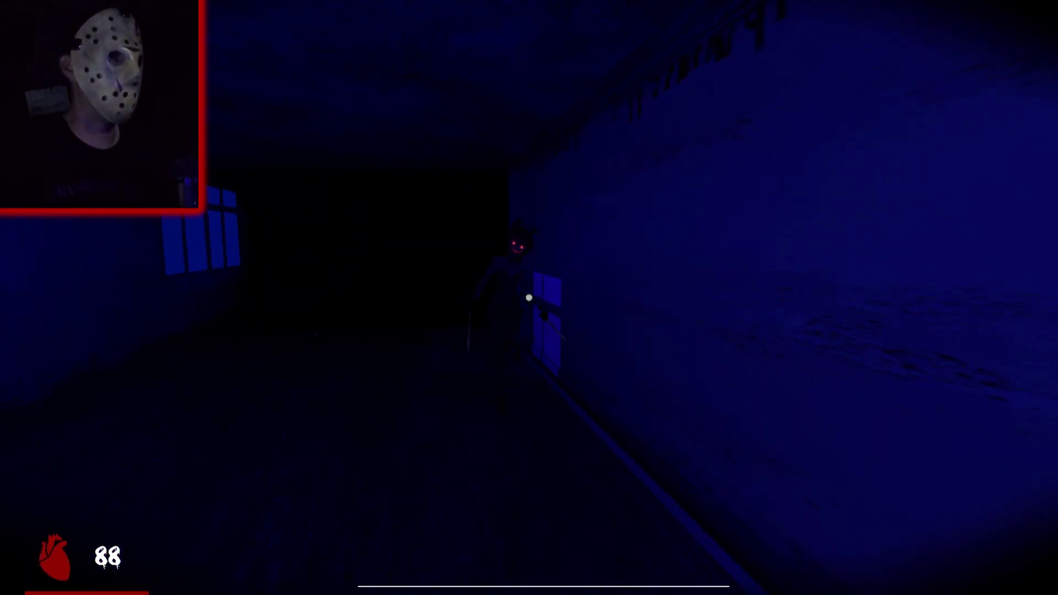
pyautogui.rightClick(529, 298)
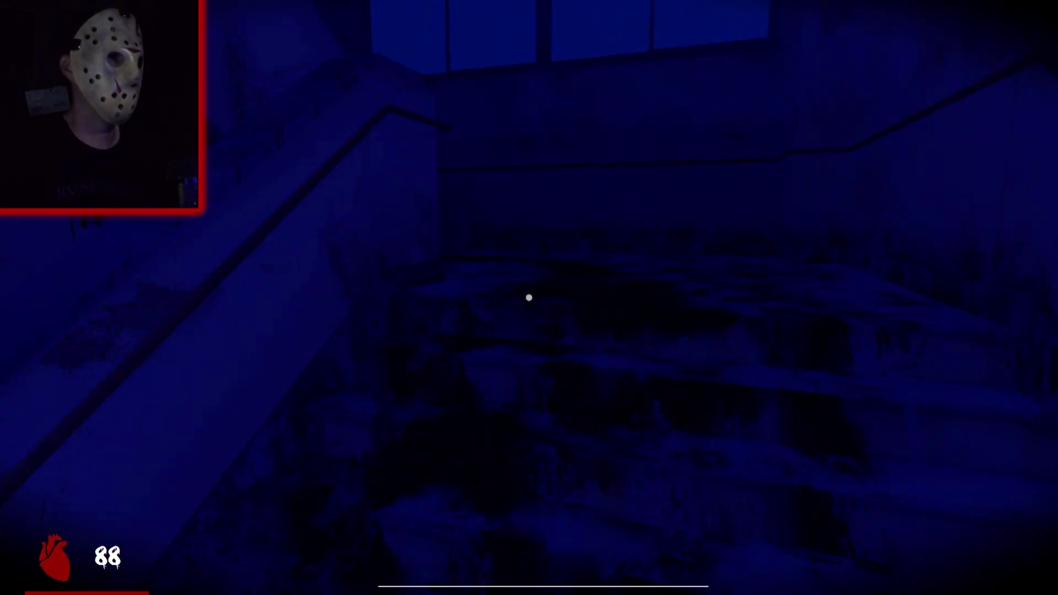
# - Climb the staircase and walk along the upper corridor toward the window
pyautogui.press('w')
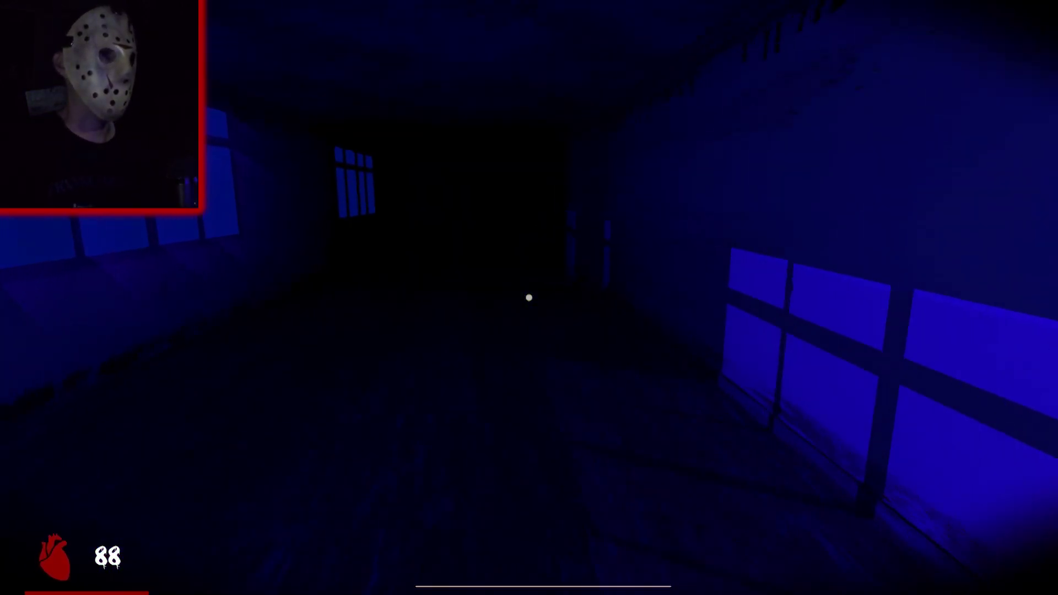
pyautogui.press('w')
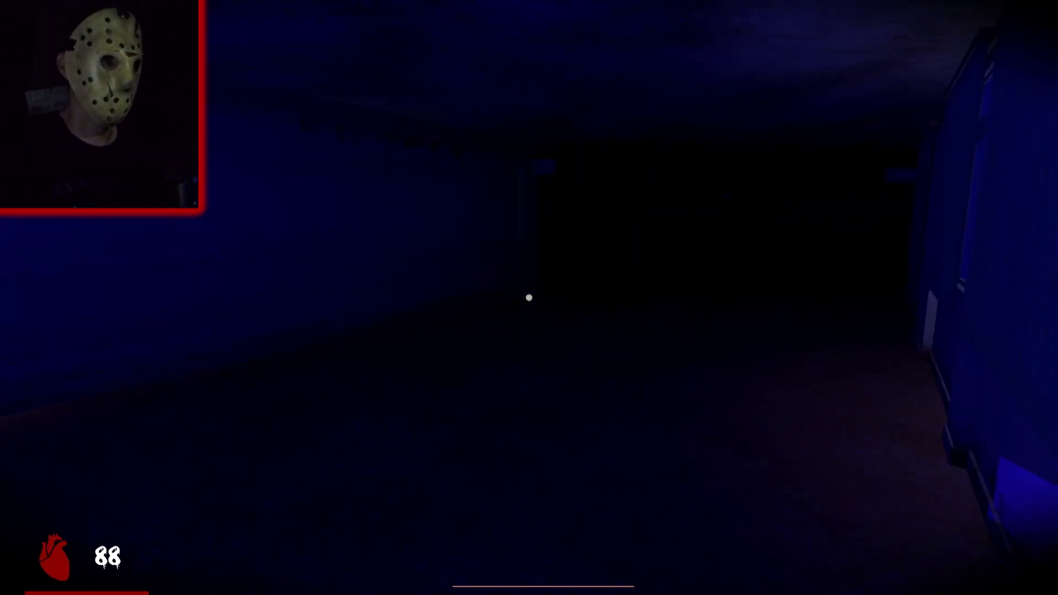
pyautogui.press('w')
pyautogui.press('w')
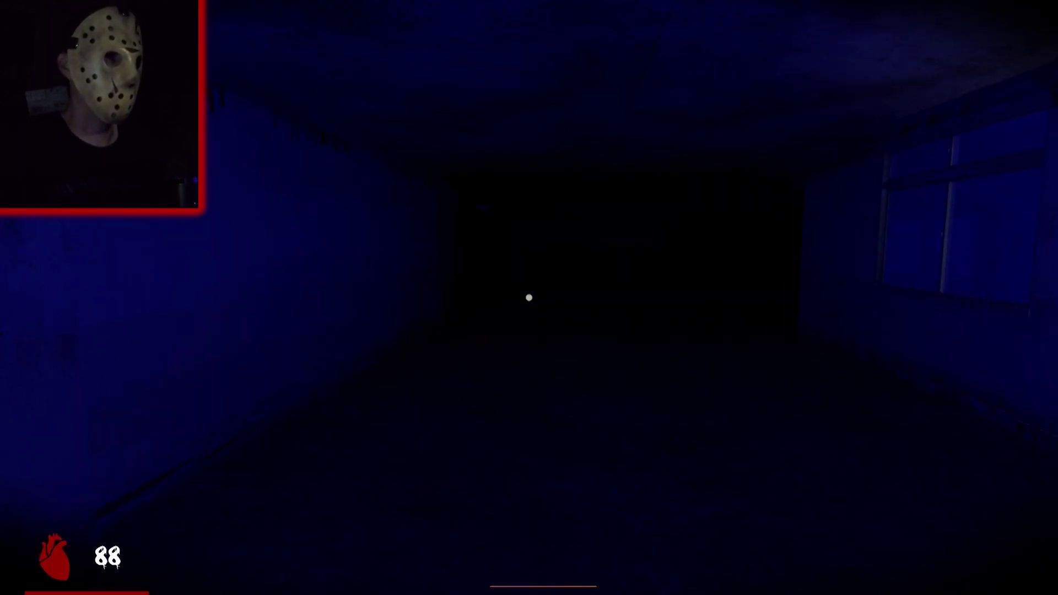
pyautogui.press('w')
pyautogui.moveTo(529, 297); pyautogui.dragTo(529, 298)
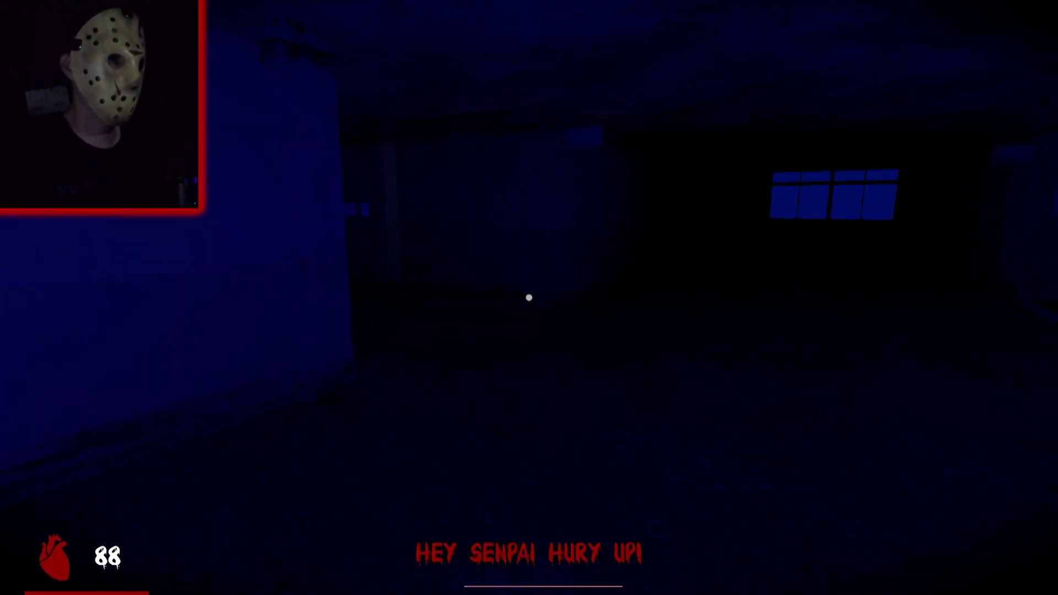
# - Take out and stow the glowing drawing, then walk to the stairwell doorway
pyautogui.press('e')
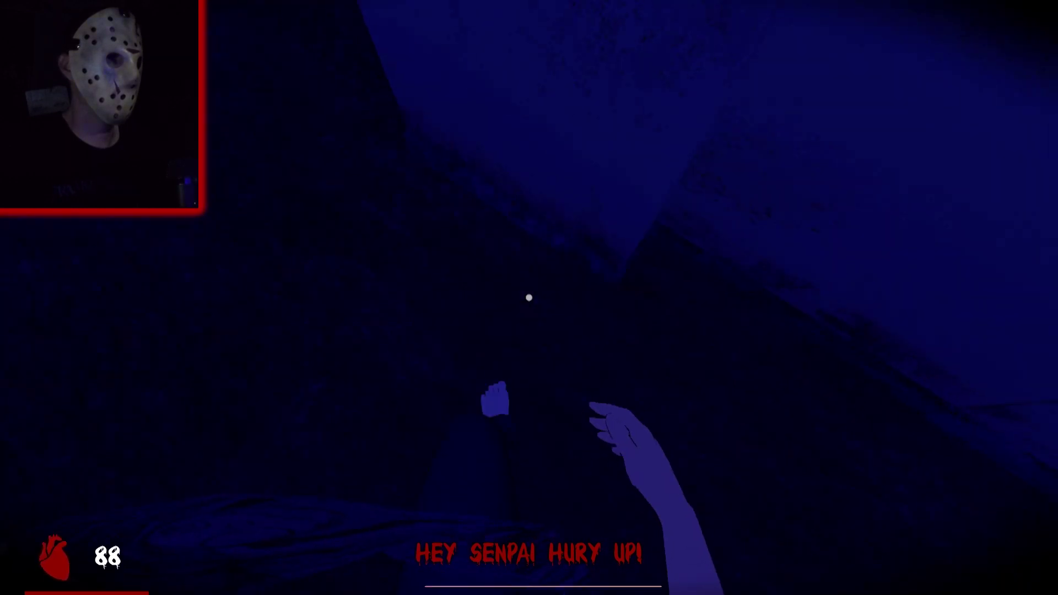
pyautogui.press('e')
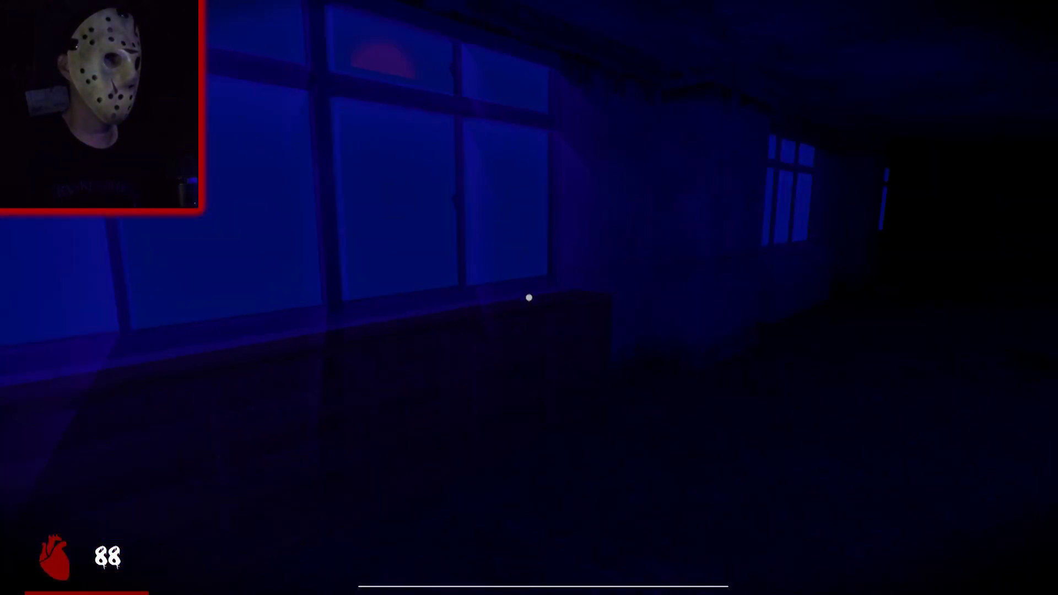
pyautogui.press('w')
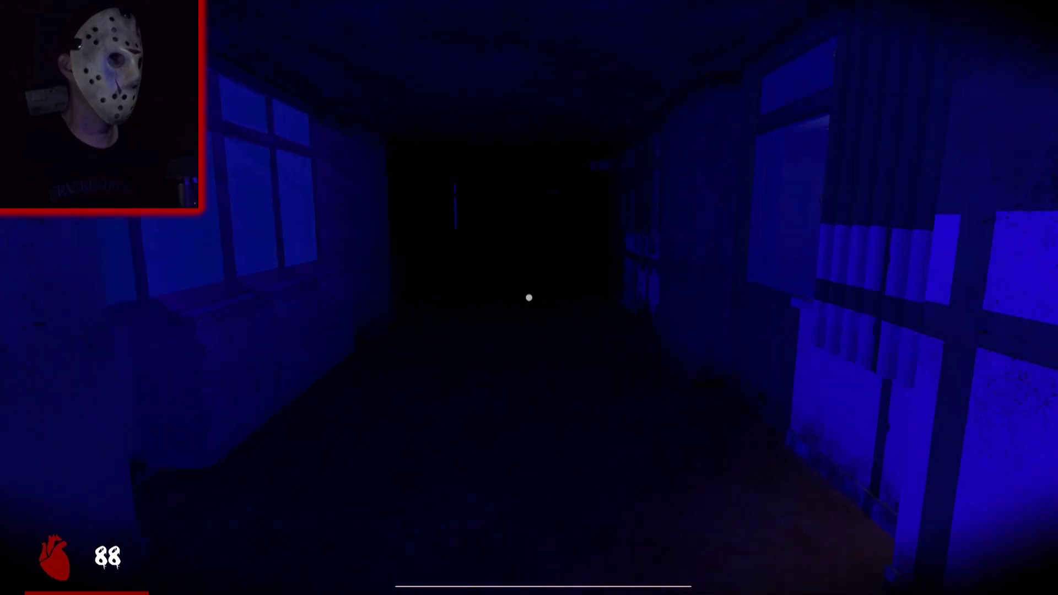
pyautogui.press('w')
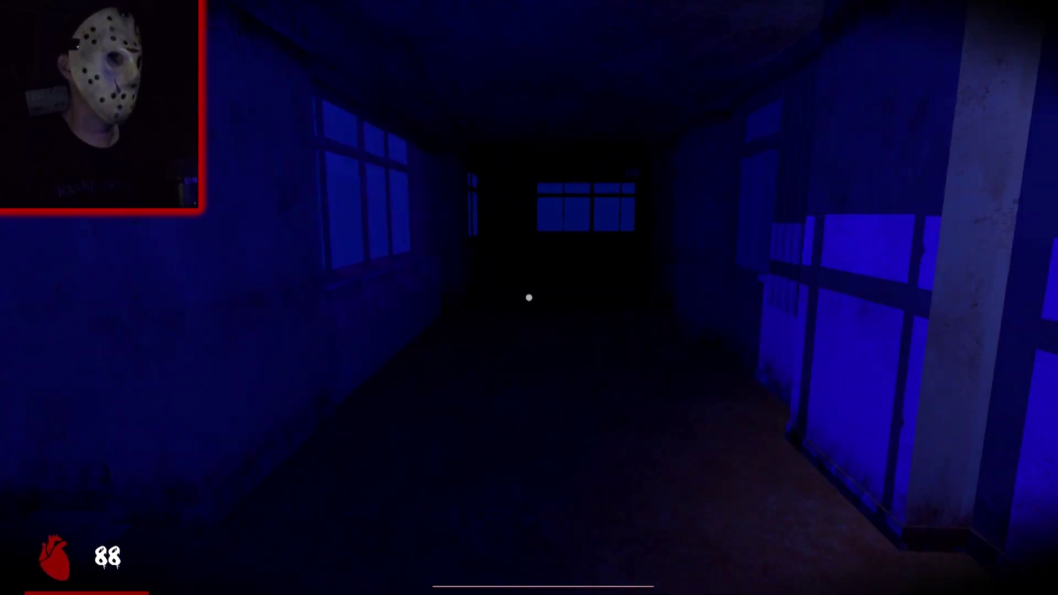
pyautogui.press('w')
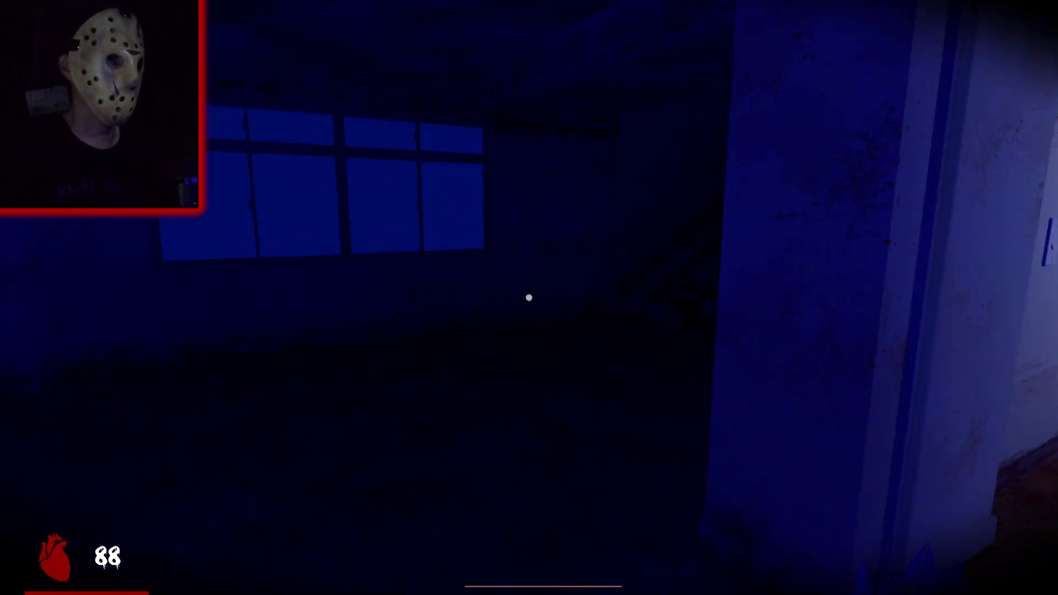
# - Pass the stairs, check the windowsill, and round the corner until the red-eyed girl appears
pyautogui.press('w')
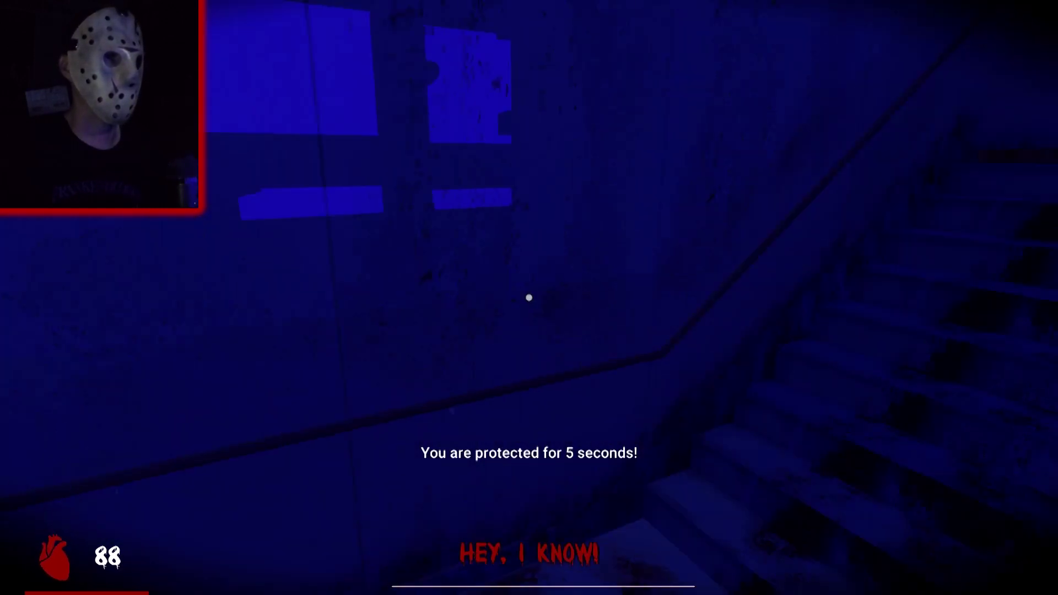
pyautogui.press('w')
pyautogui.press('w')
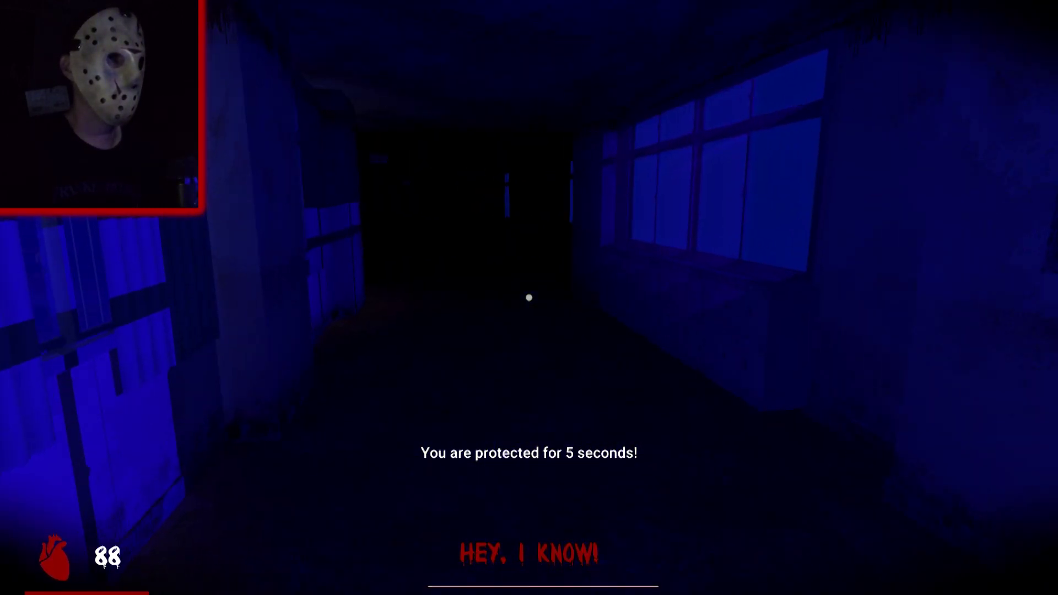
pyautogui.click(530, 297)
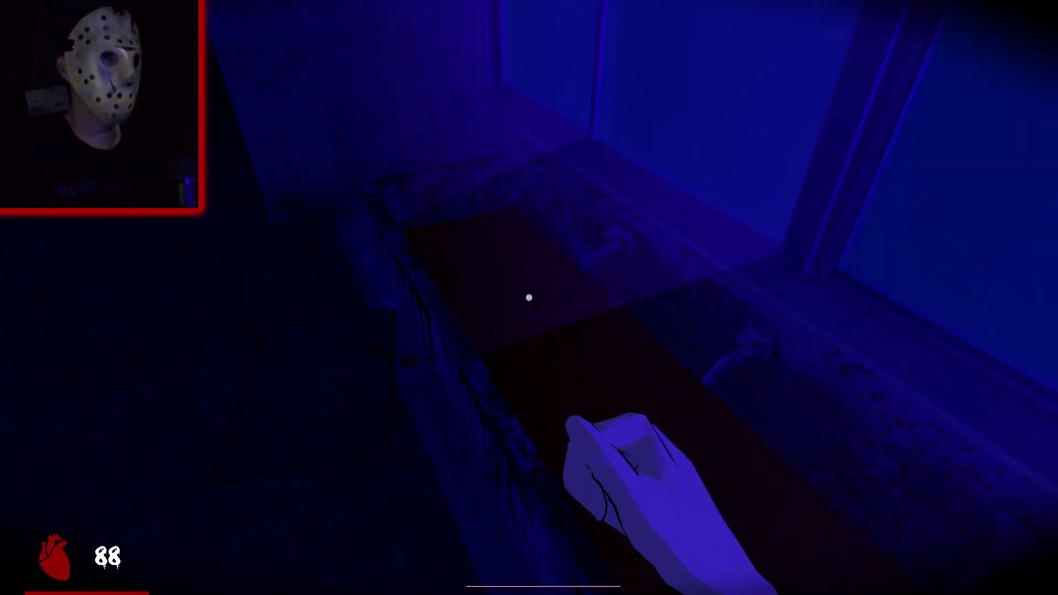
pyautogui.press('w')
pyautogui.press('w')
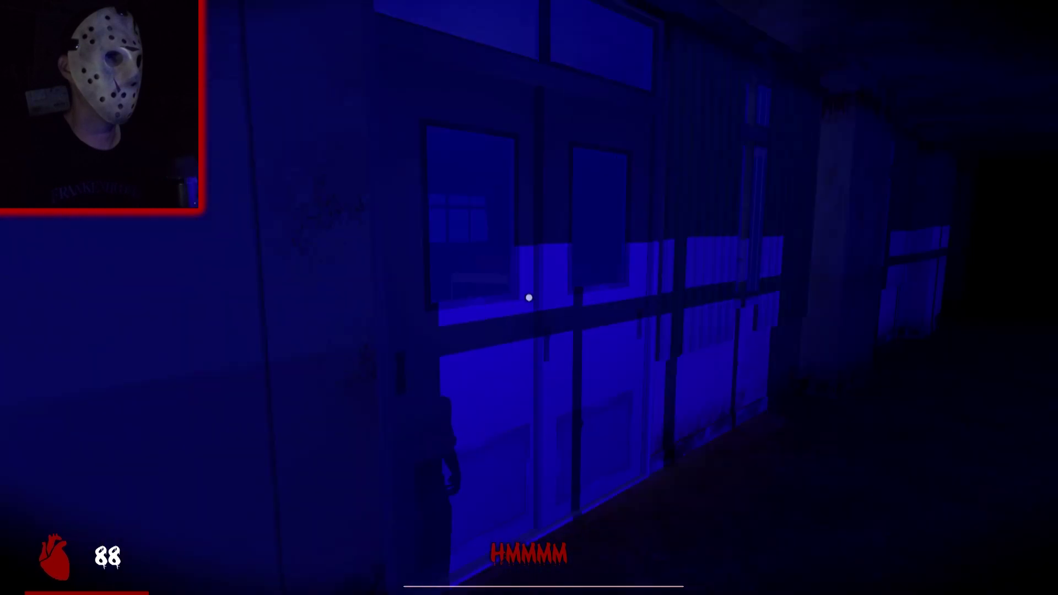
pyautogui.press('w')
pyautogui.press('w')
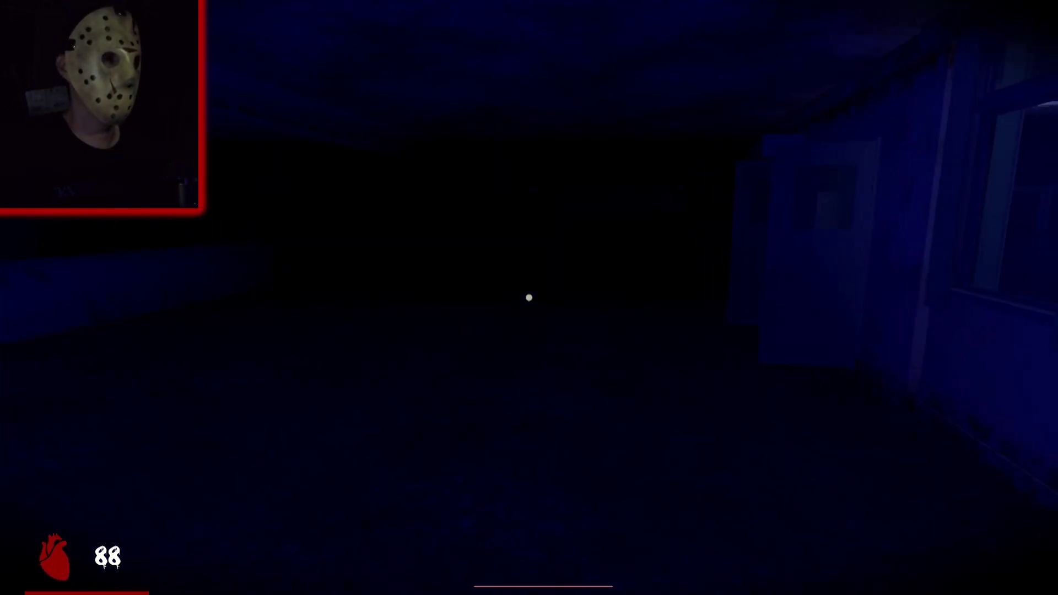
pyautogui.press('w')
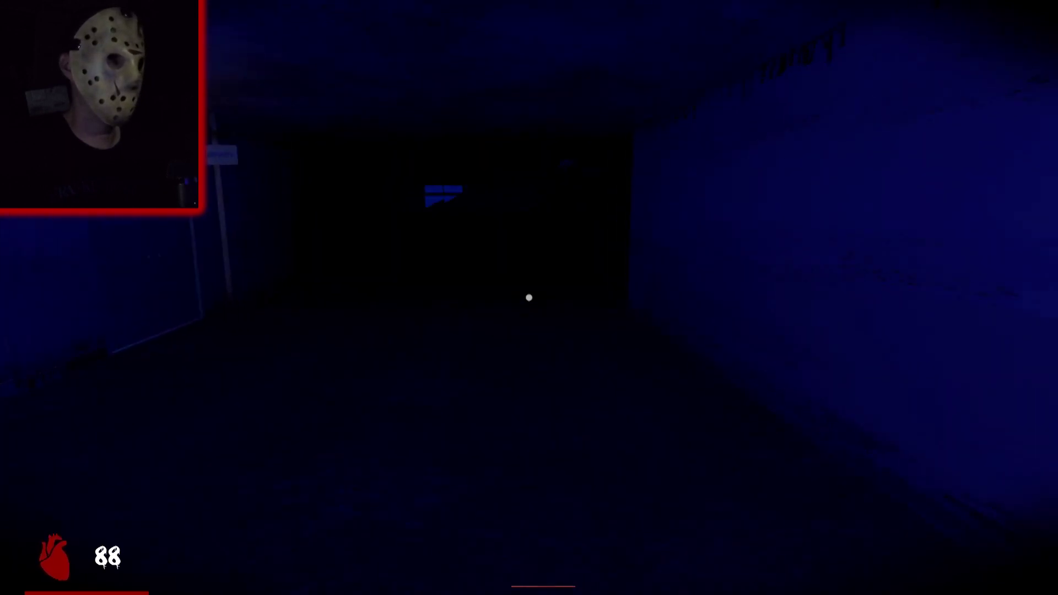
pyautogui.press('w')
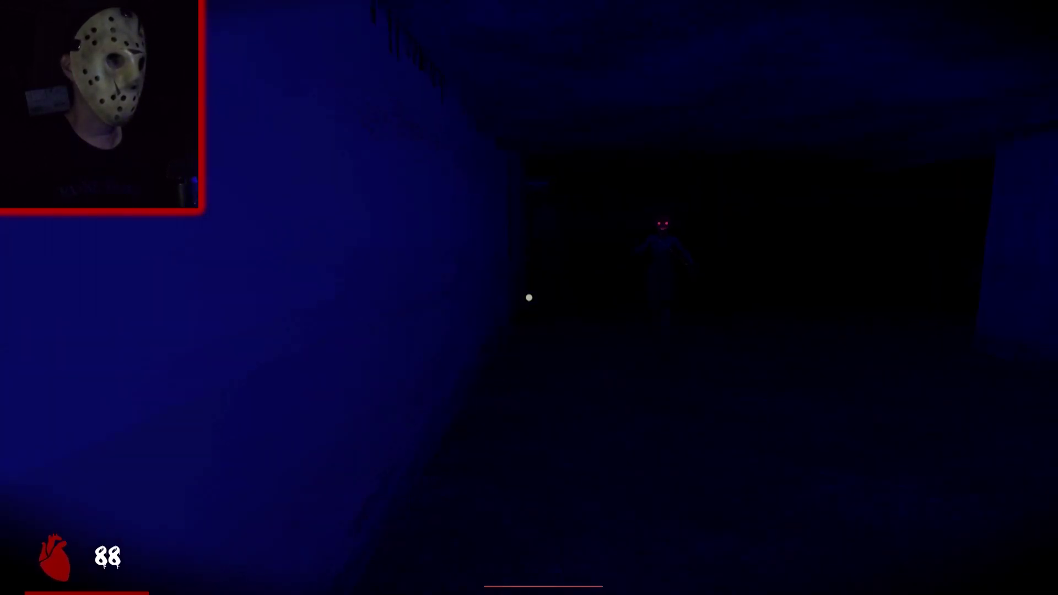
# - Flee the red-eyed figure down the corridor past the classroom doors and windows
pyautogui.press('a')
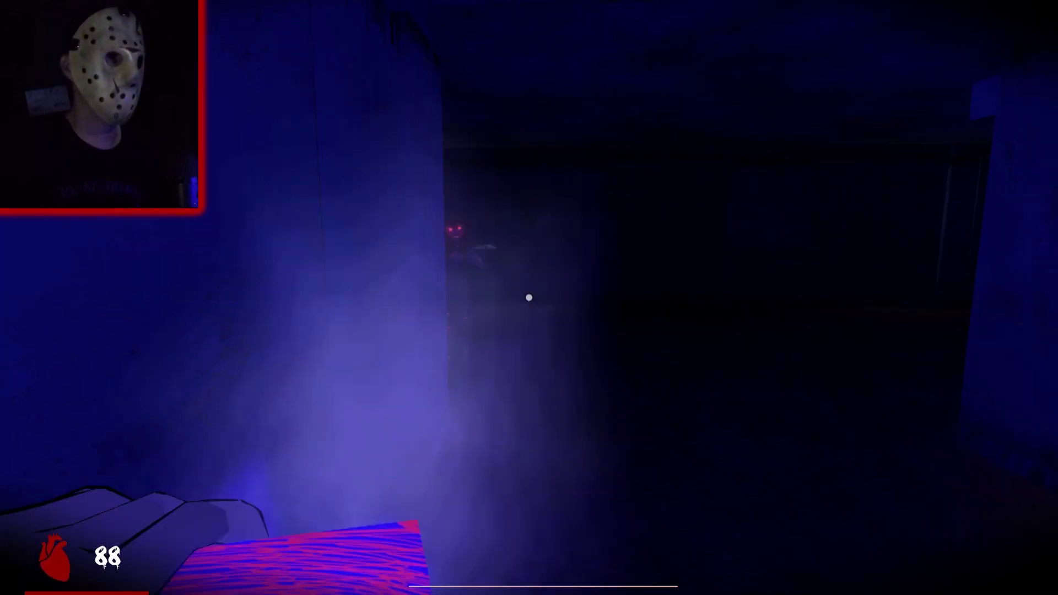
pyautogui.press('w')
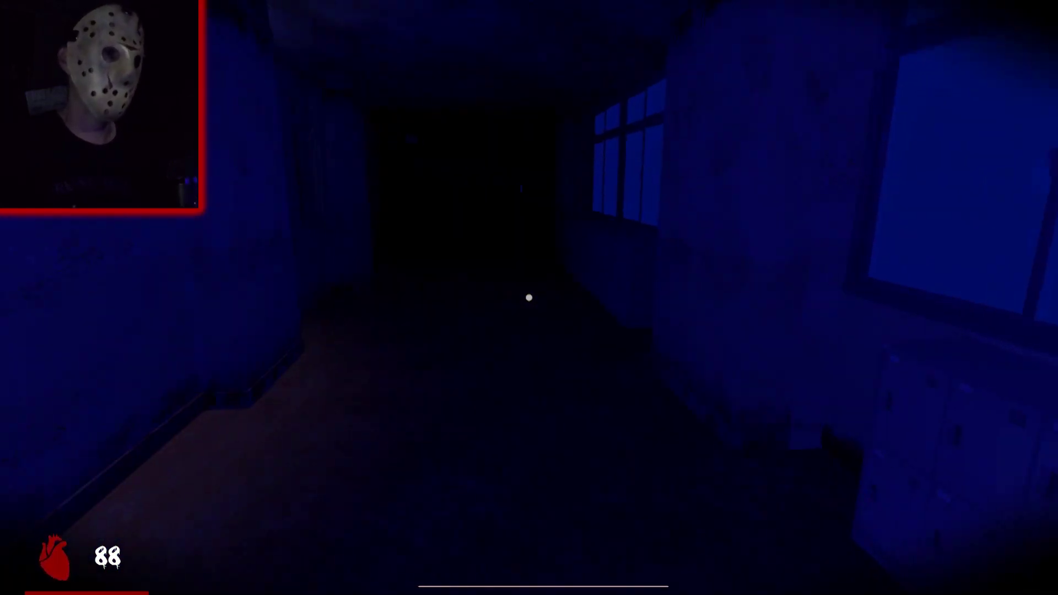
pyautogui.press('w')
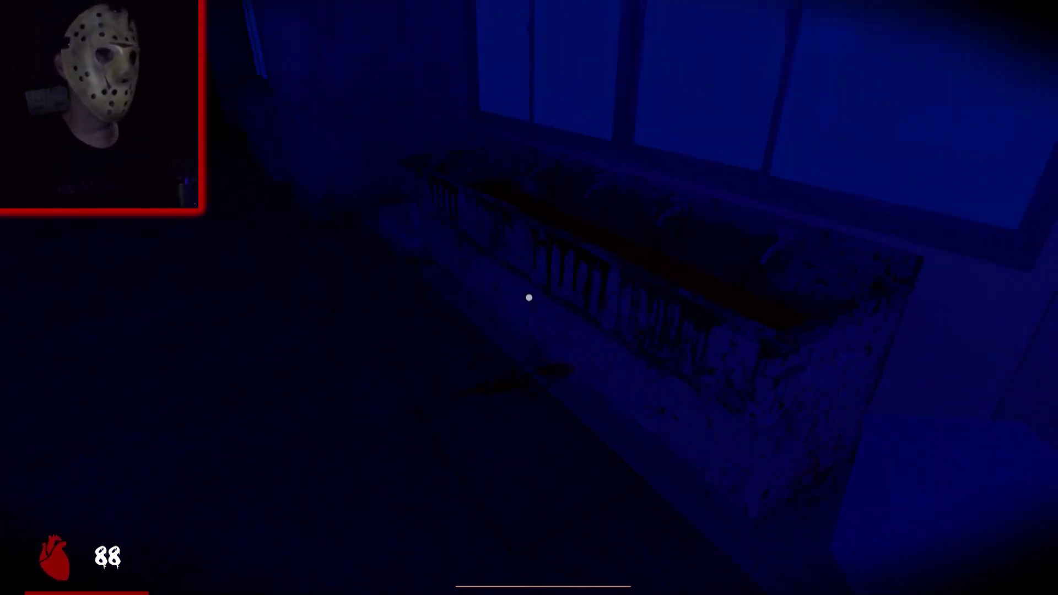
pyautogui.press('w')
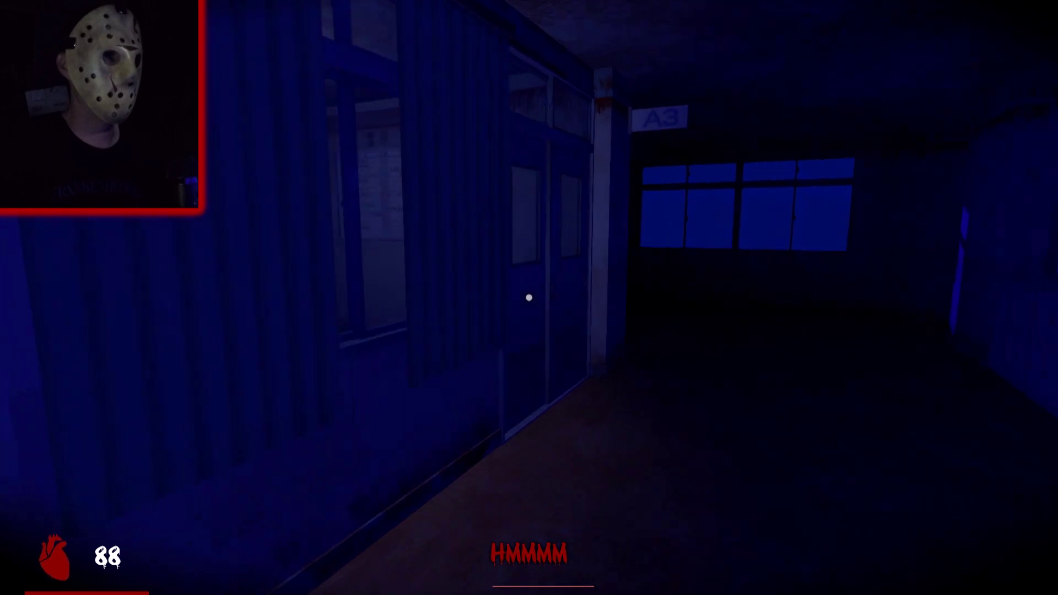
pyautogui.press('w')
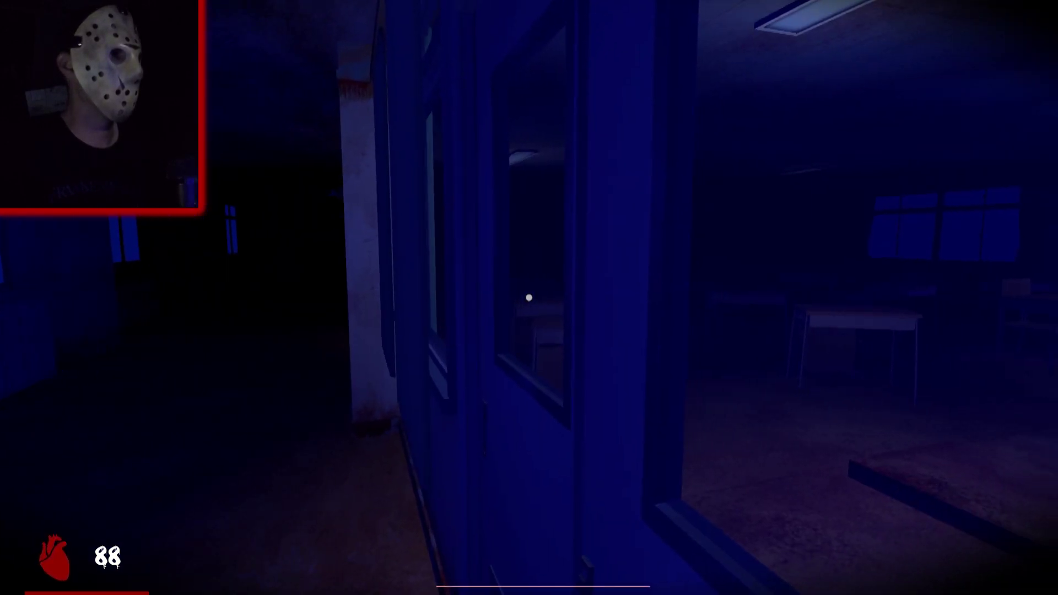
# - Continue from the stair railing through the B2 corridor into the dark windowed room
pyautogui.press('w')
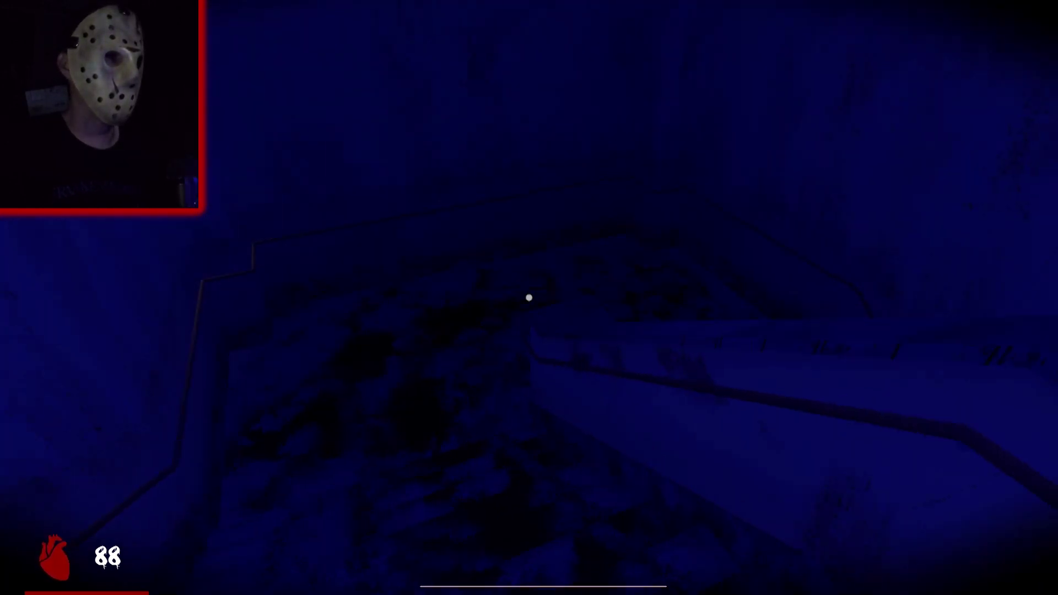
pyautogui.press('w')
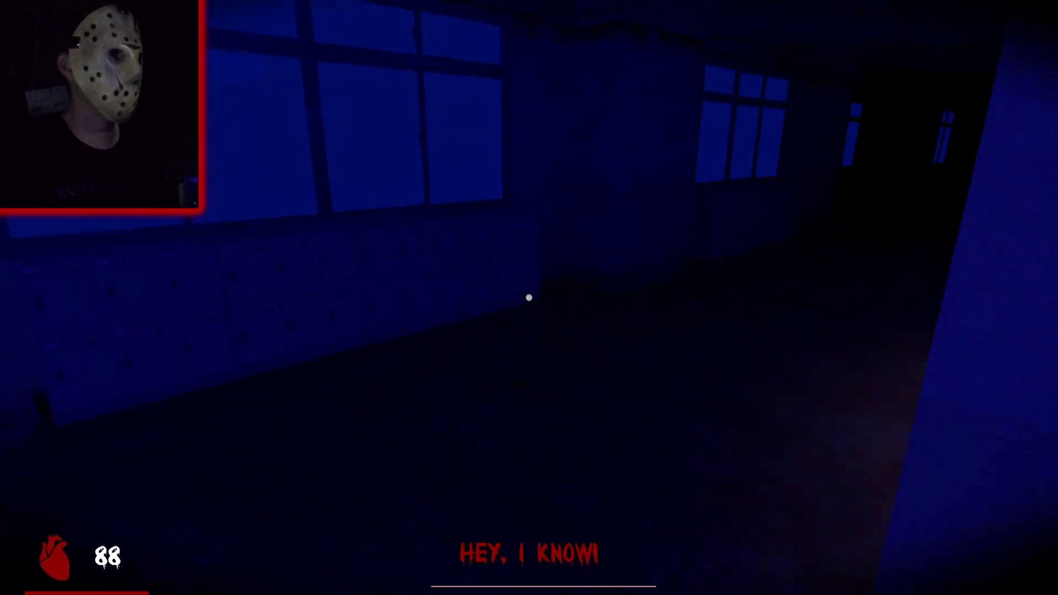
pyautogui.press('w')
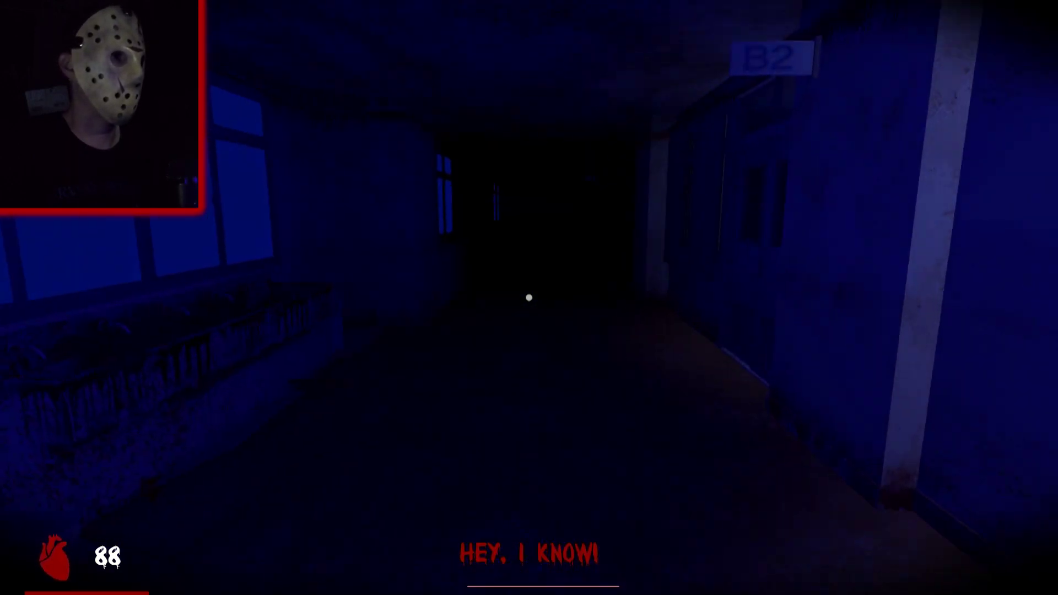
pyautogui.press('w')
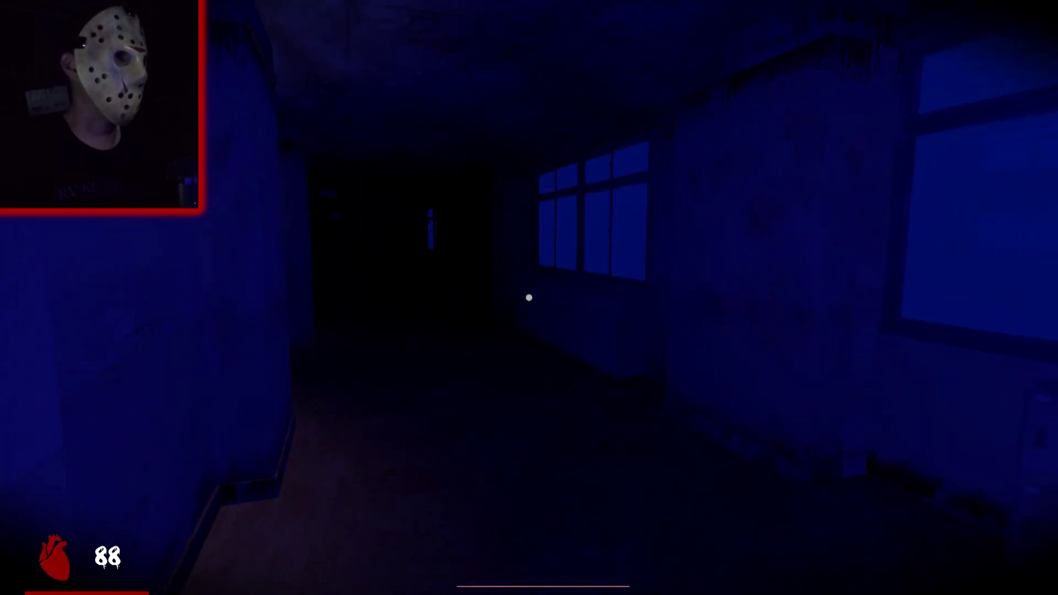
pyautogui.press('w')
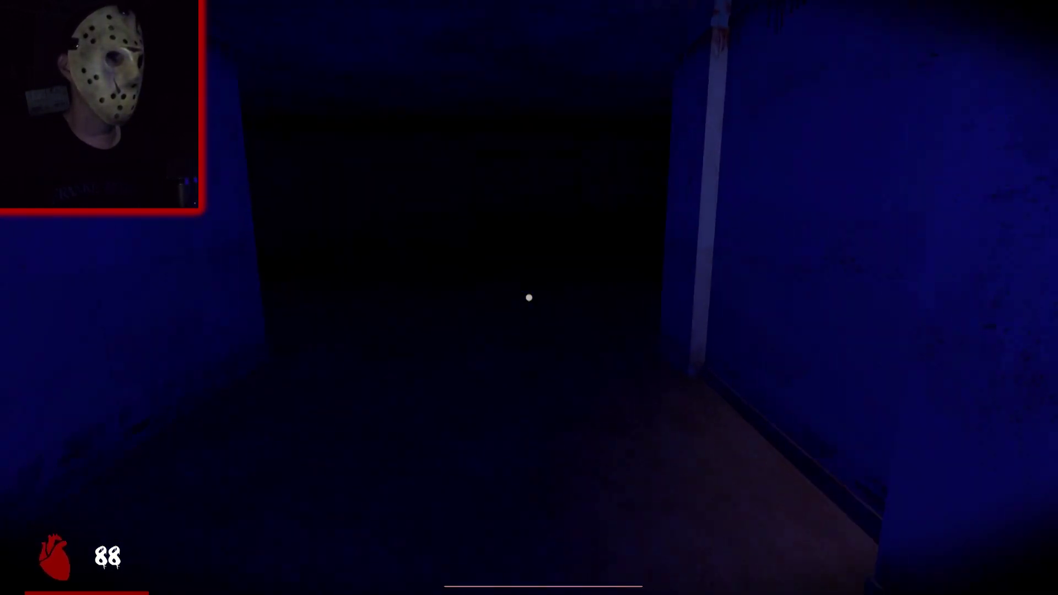
pyautogui.press('w')
pyautogui.press('w')
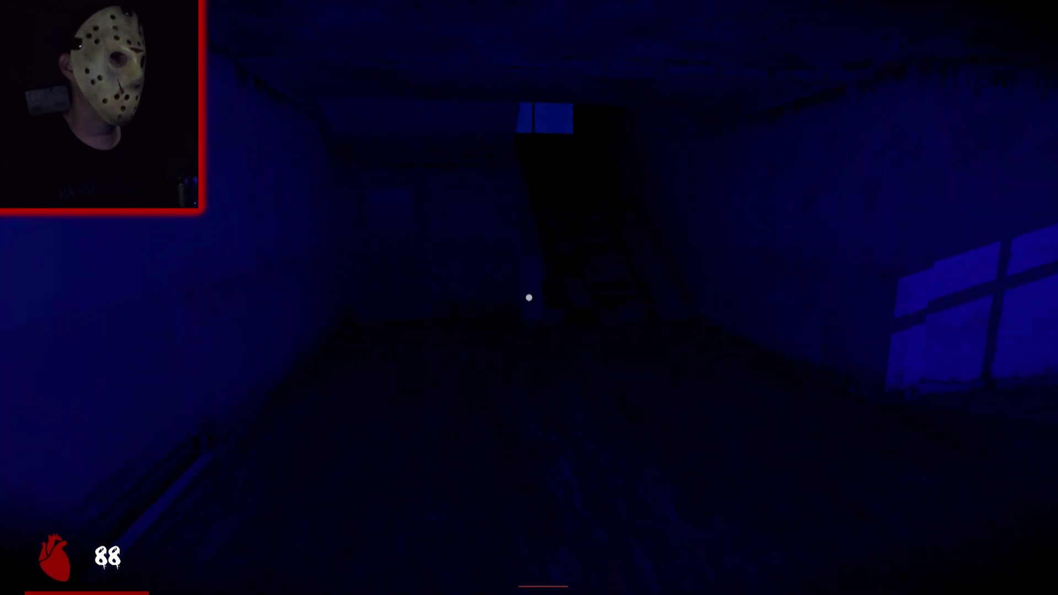
# - Circle the staircase and turn toward the dark blue-walled hallway
pyautogui.press('w')
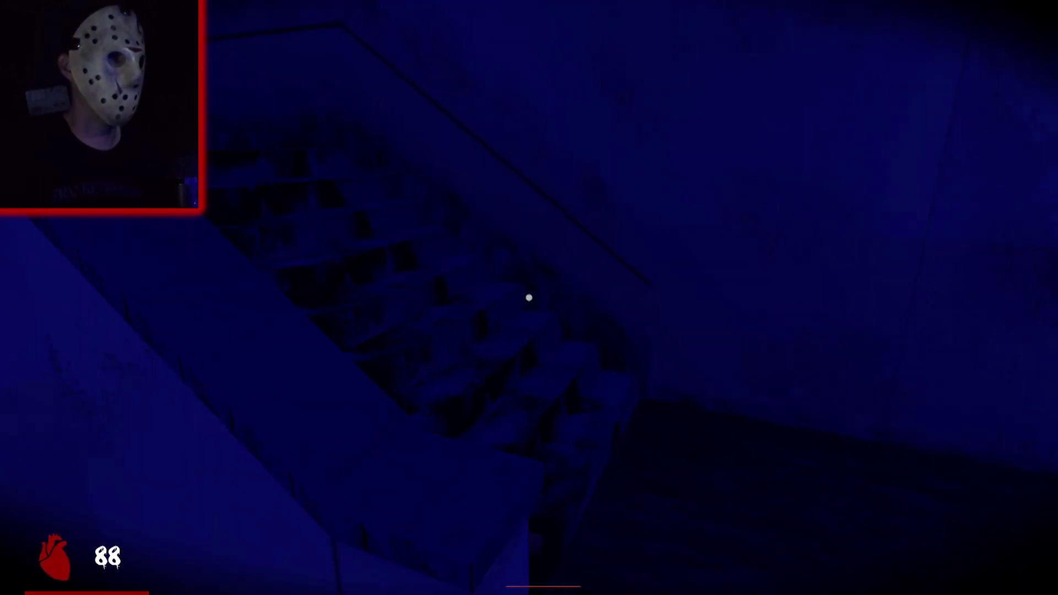
pyautogui.press('w')
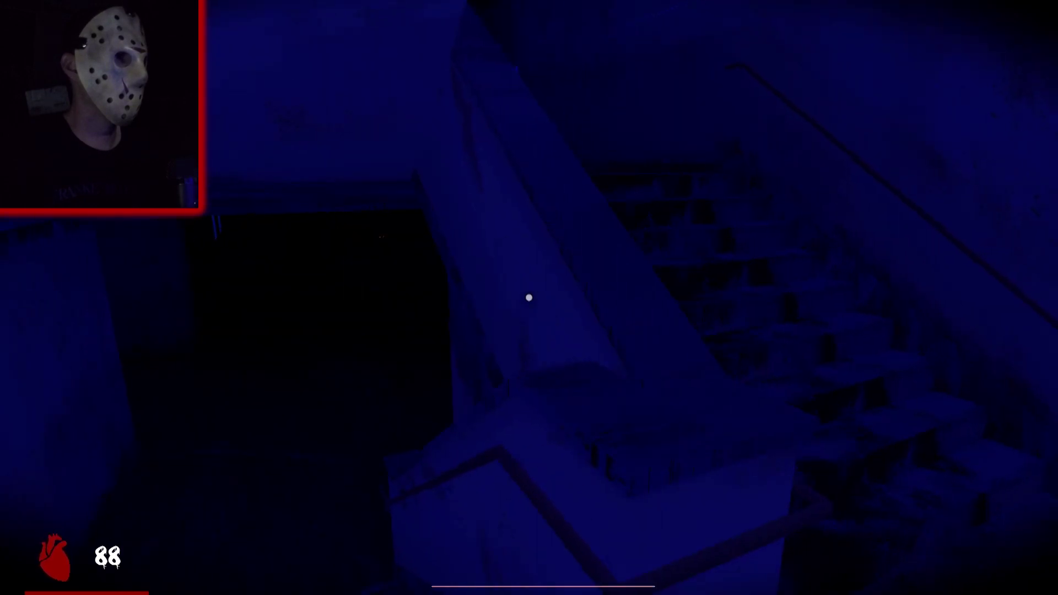
pyautogui.press('w')
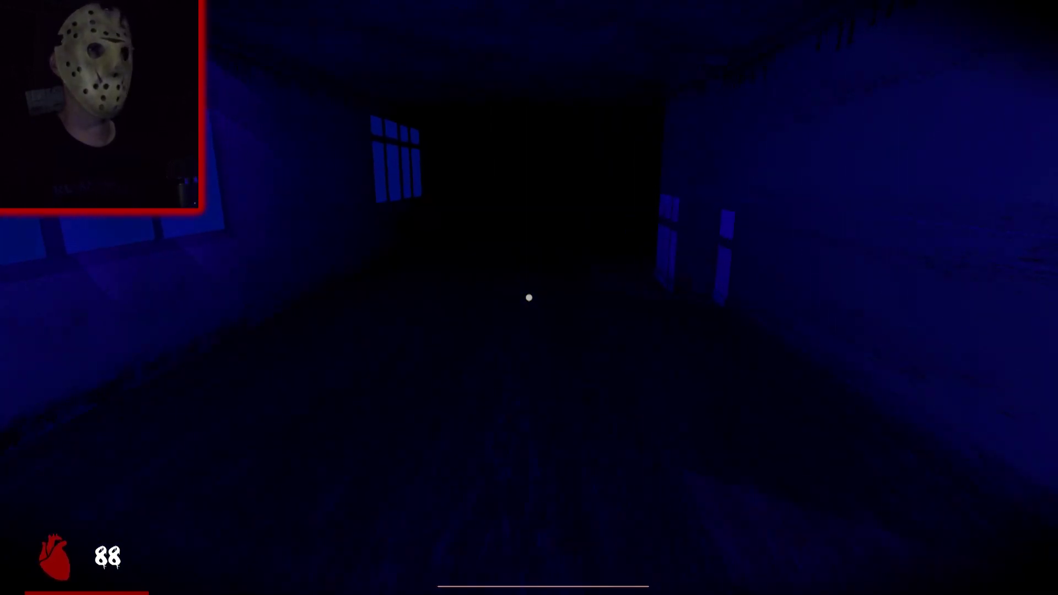
pyautogui.press('w')
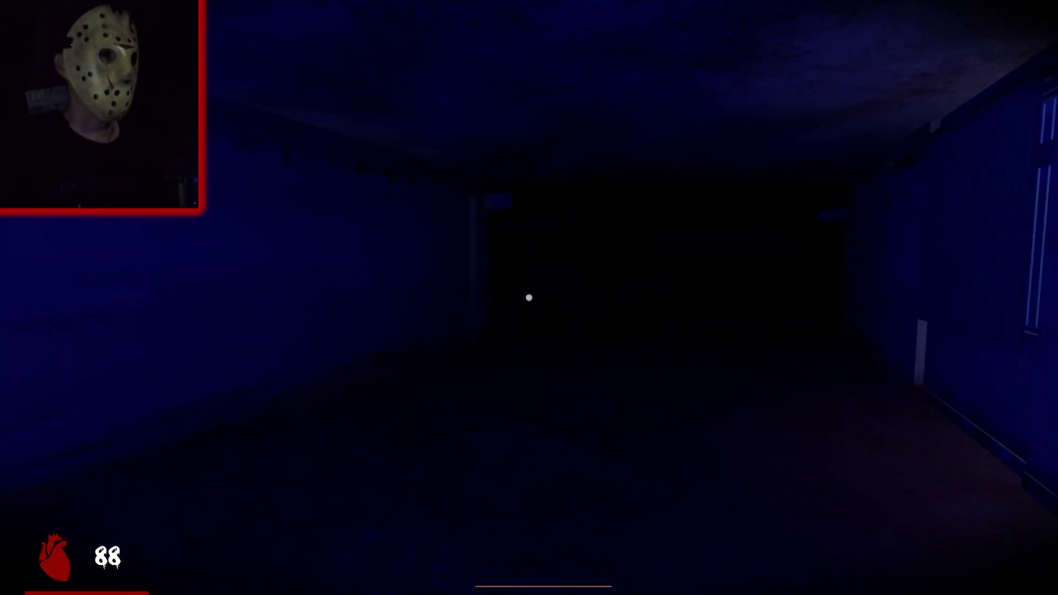
pyautogui.press('w')
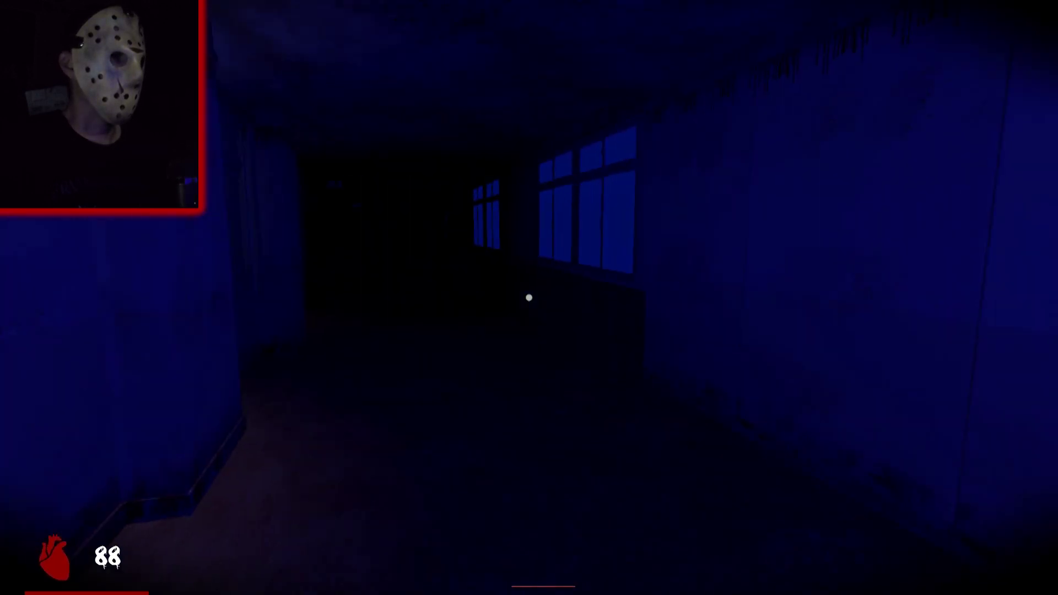
pyautogui.press('w')
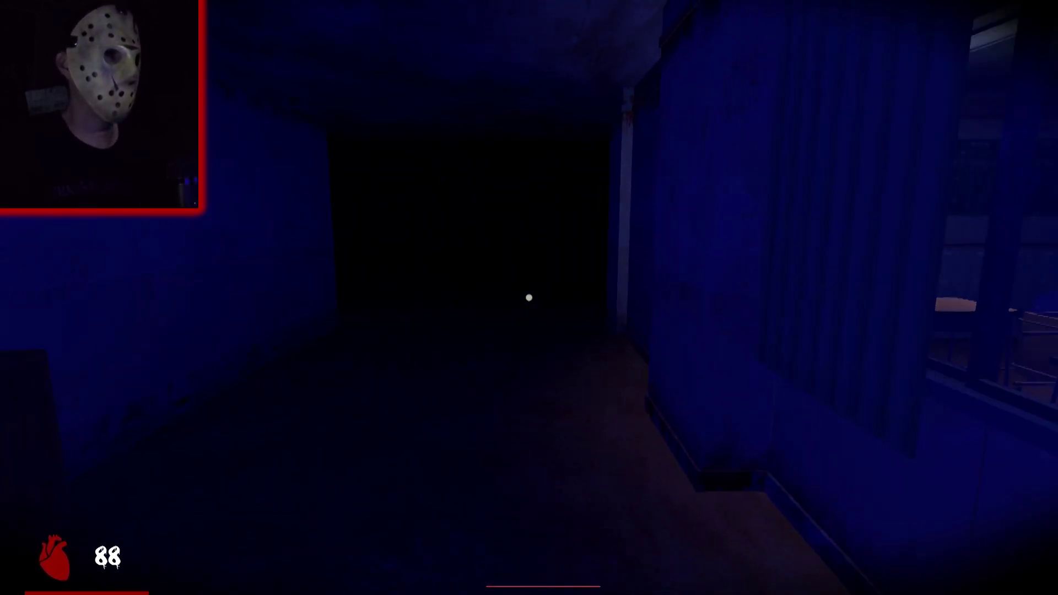
# - Hide from the stalker near A1, then pass A3 to the stairwell landing
pyautogui.press('w')
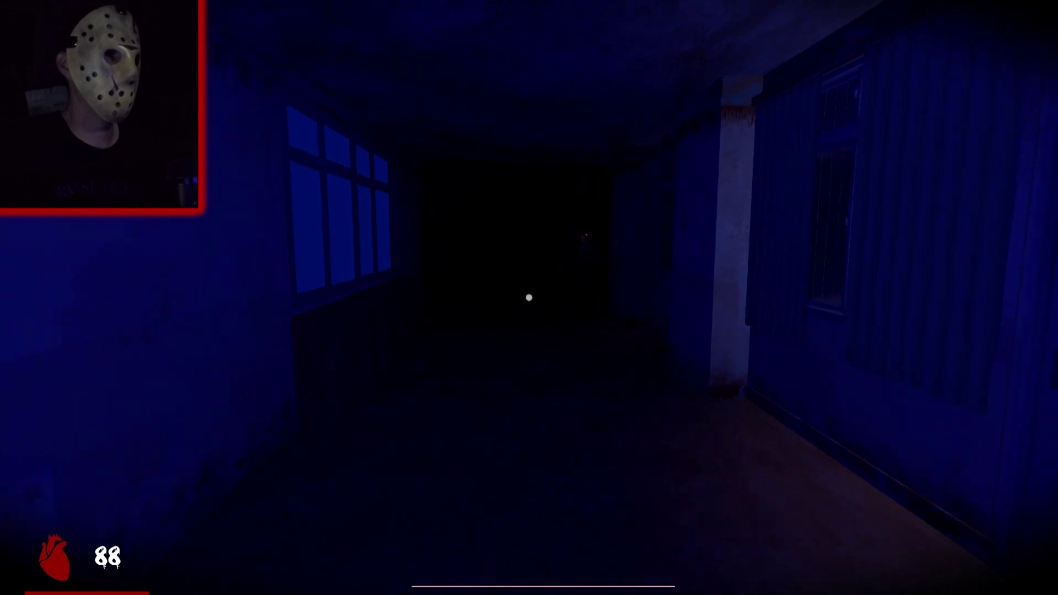
pyautogui.press('w')
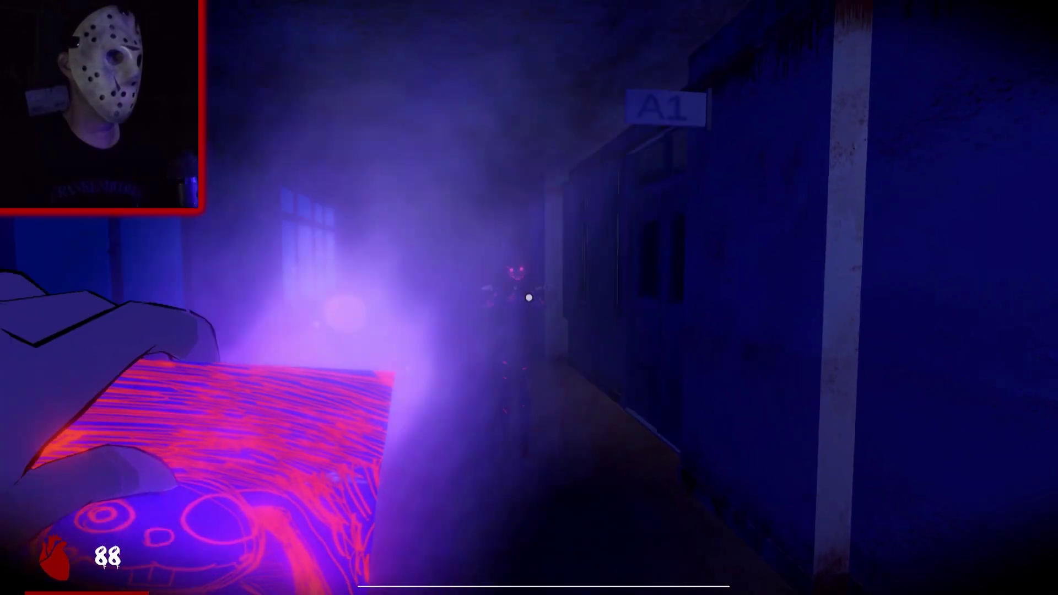
pyautogui.press('w')
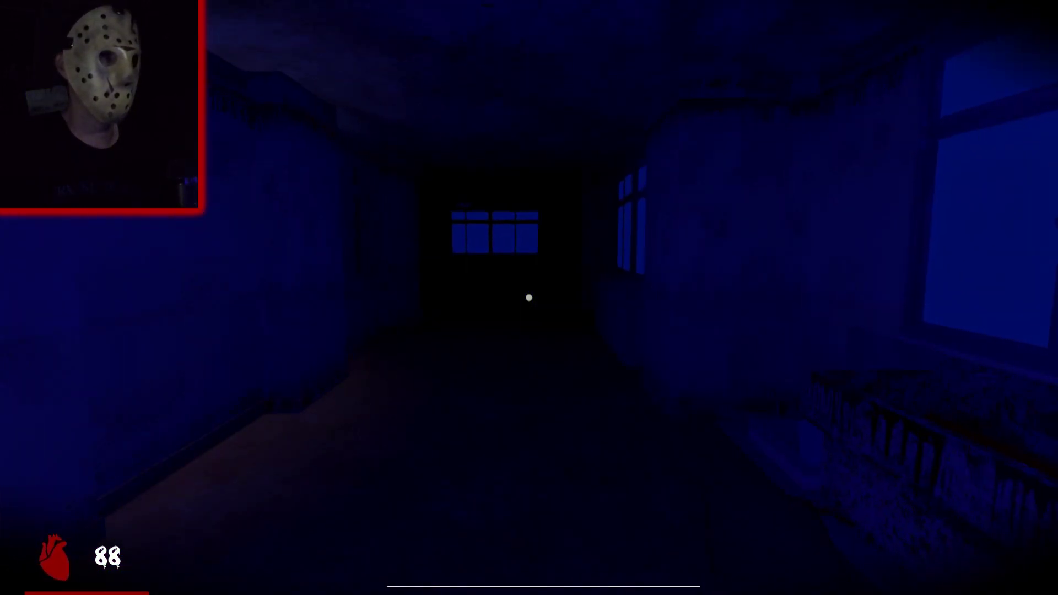
pyautogui.press('w')
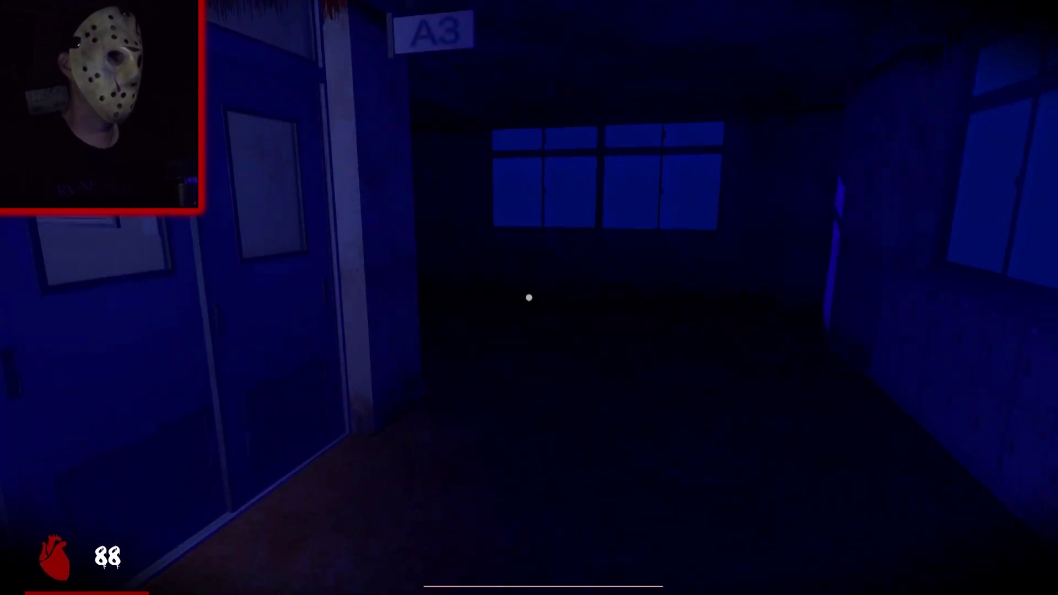
pyautogui.press('w')
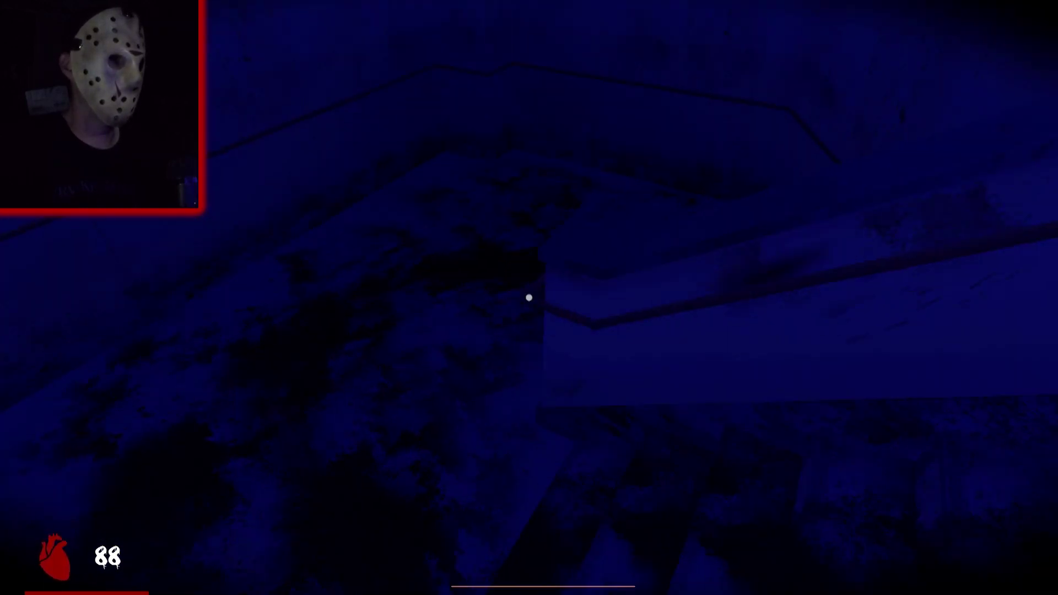
pyautogui.press('w')
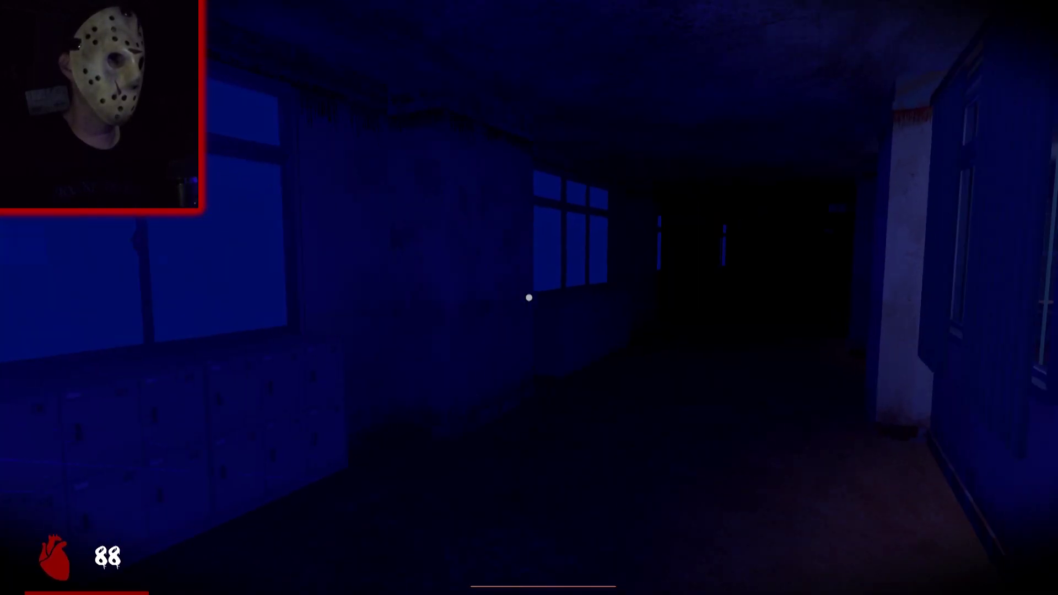
# - Check behind, then follow the dark corridor past B1 into a new room
pyautogui.press('w')
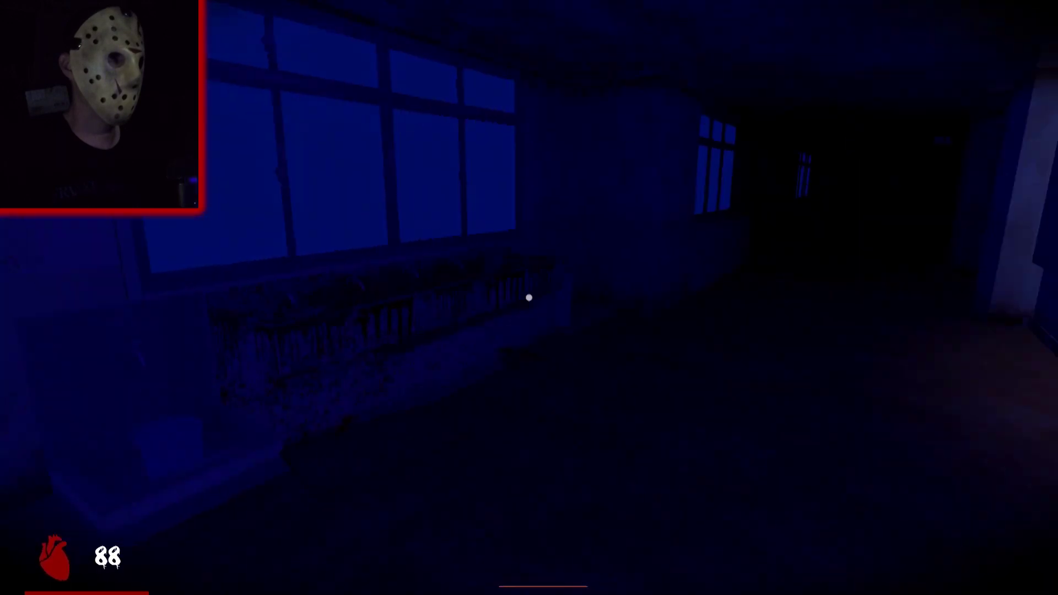
pyautogui.press('w')
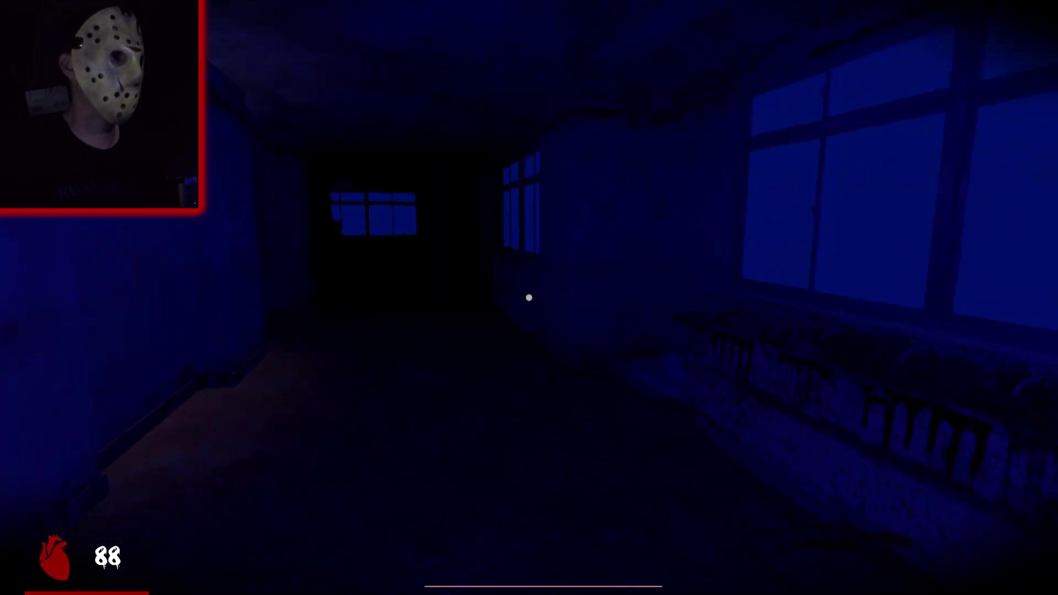
pyautogui.press('w')
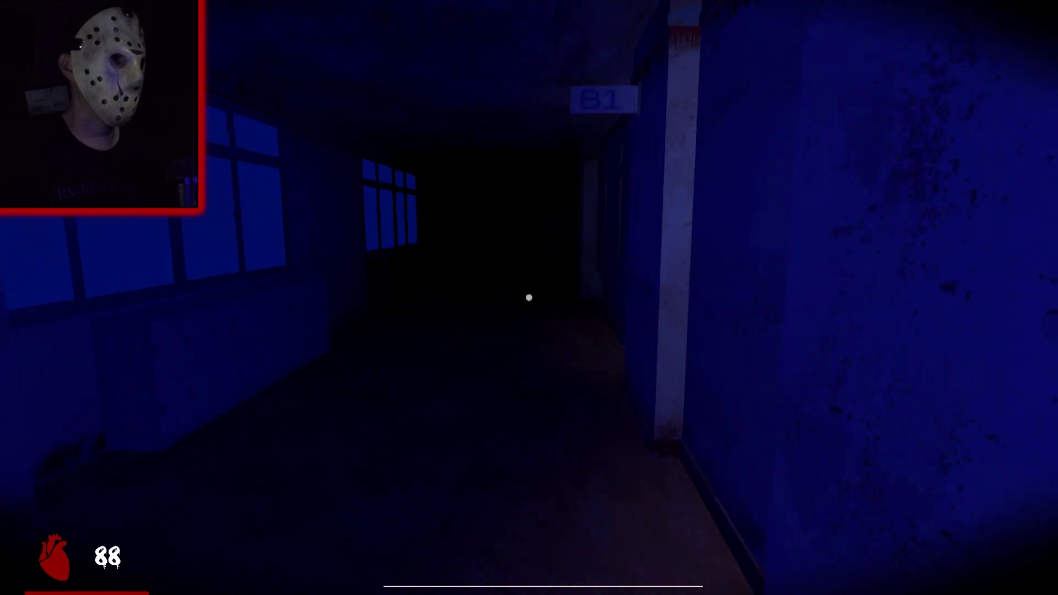
pyautogui.press('w')
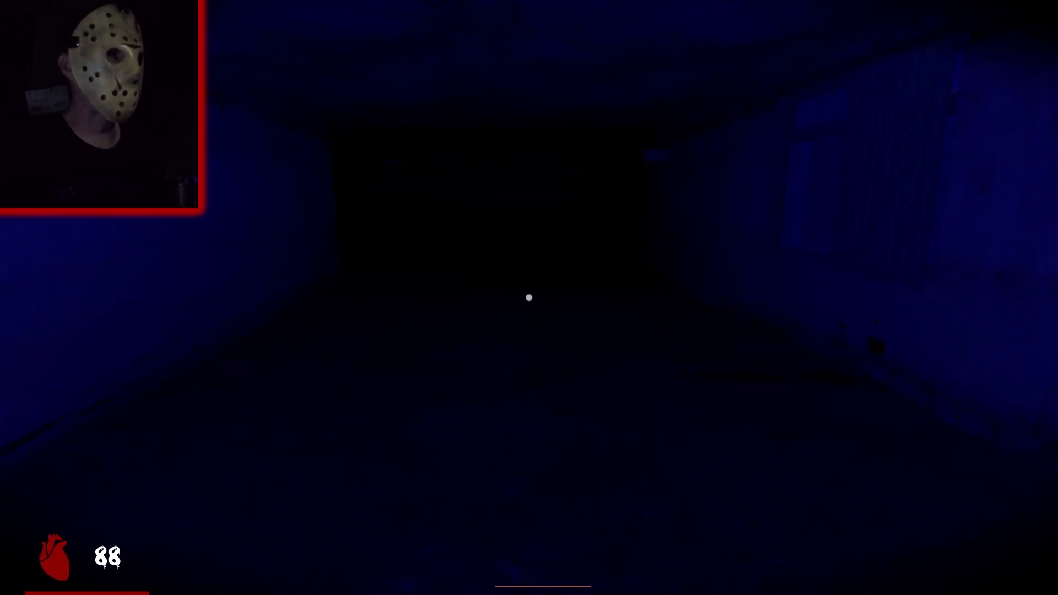
# - Go down the exit-sign corridor and enter the side room through the lit doorway
pyautogui.press('w')
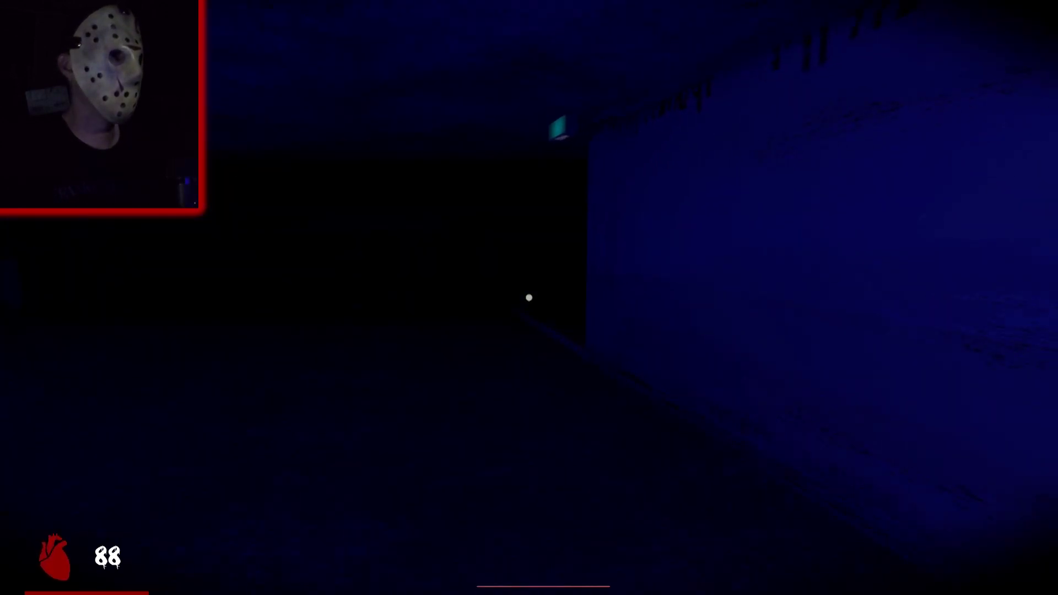
pyautogui.press('w')
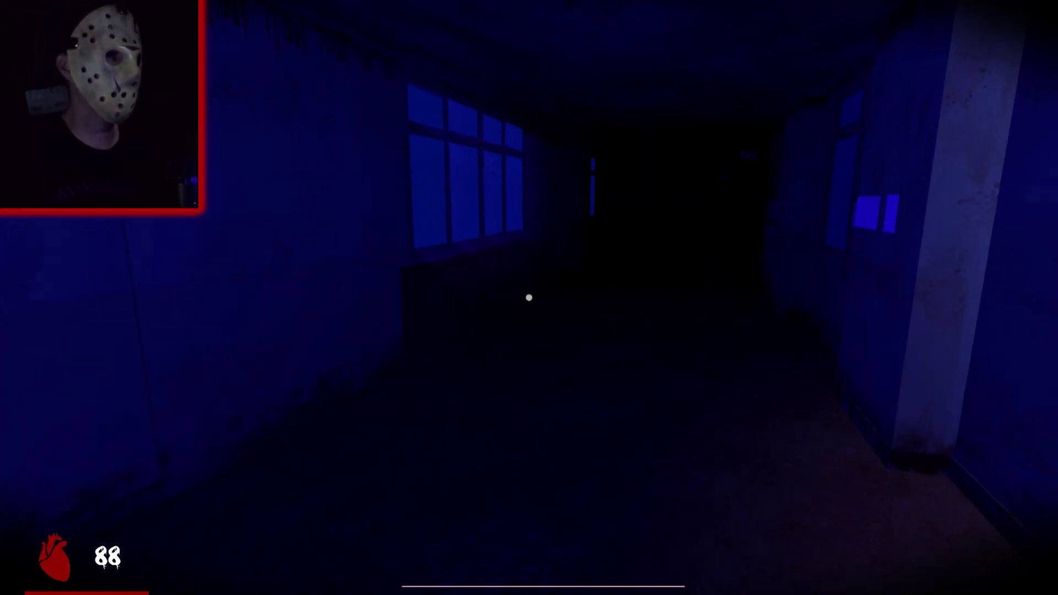
pyautogui.press('w')
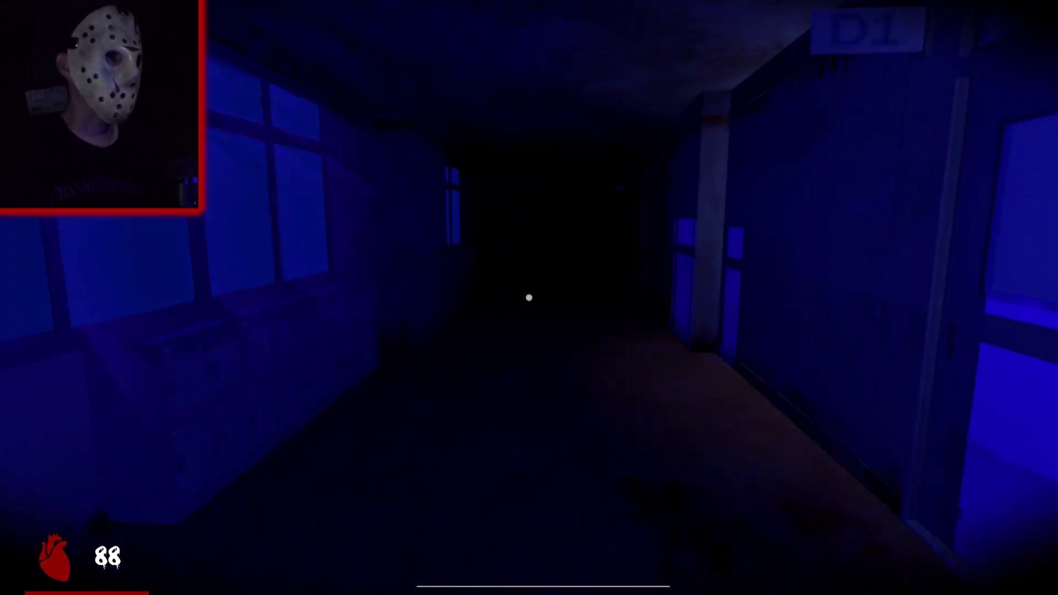
pyautogui.press('w')
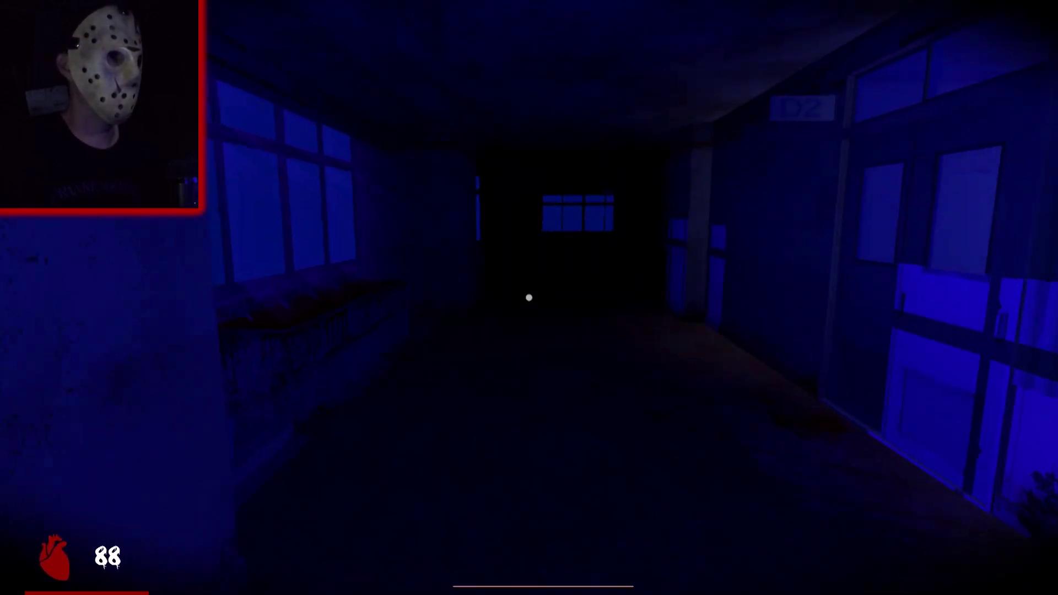
pyautogui.press('w')
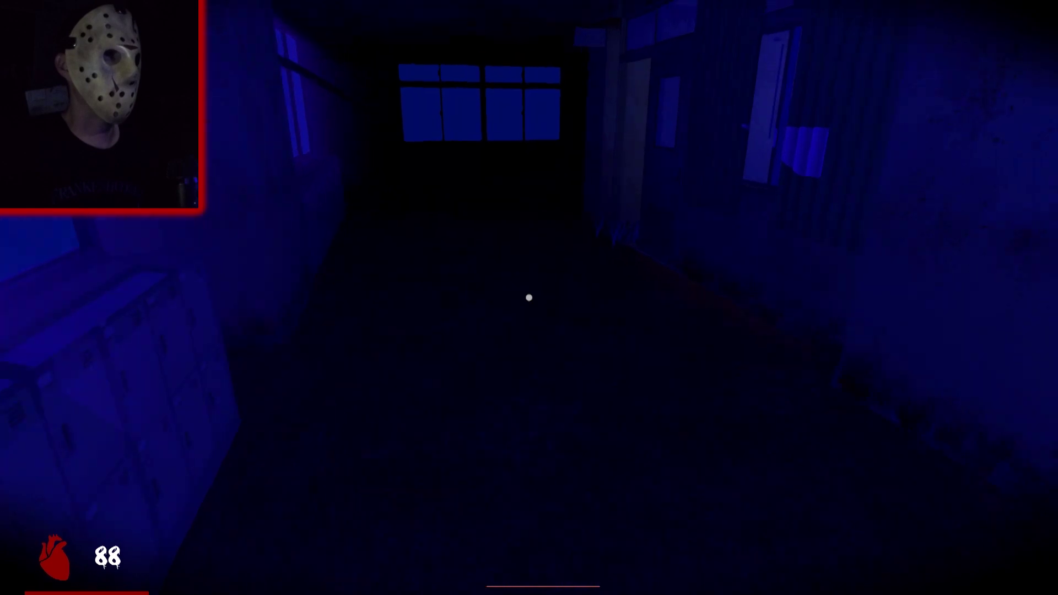
pyautogui.press('w')
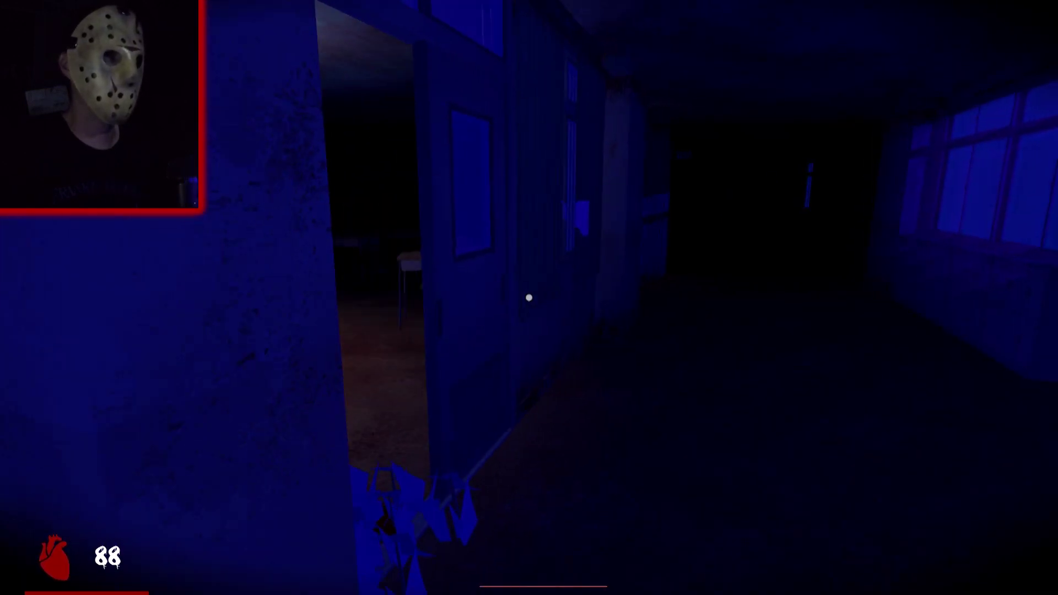
pyautogui.press('w')
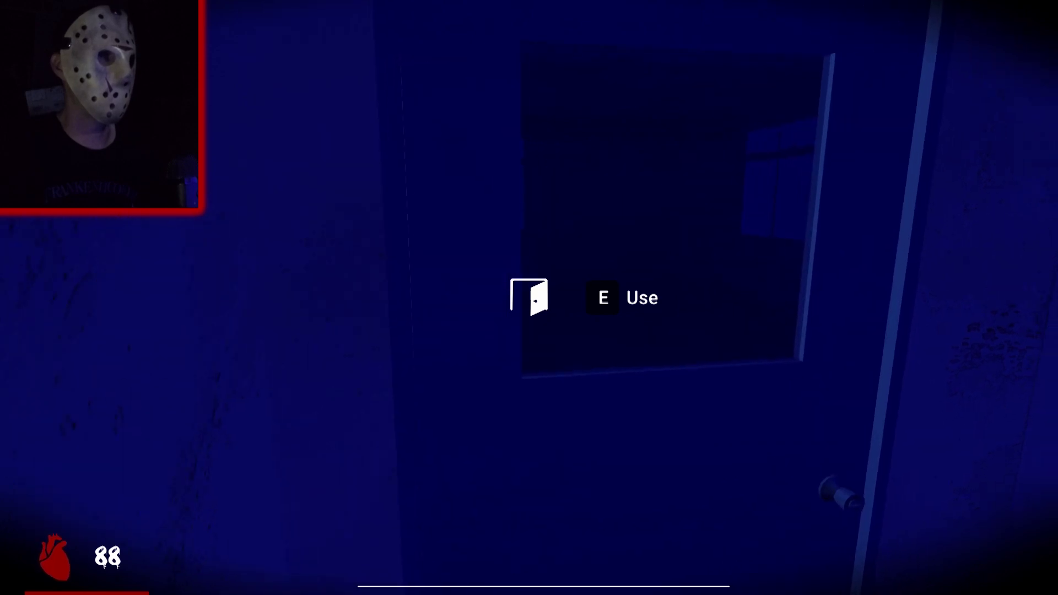
# - Open the side room's windowed door, pass into the dark room, and reach the staircase
pyautogui.press('e')
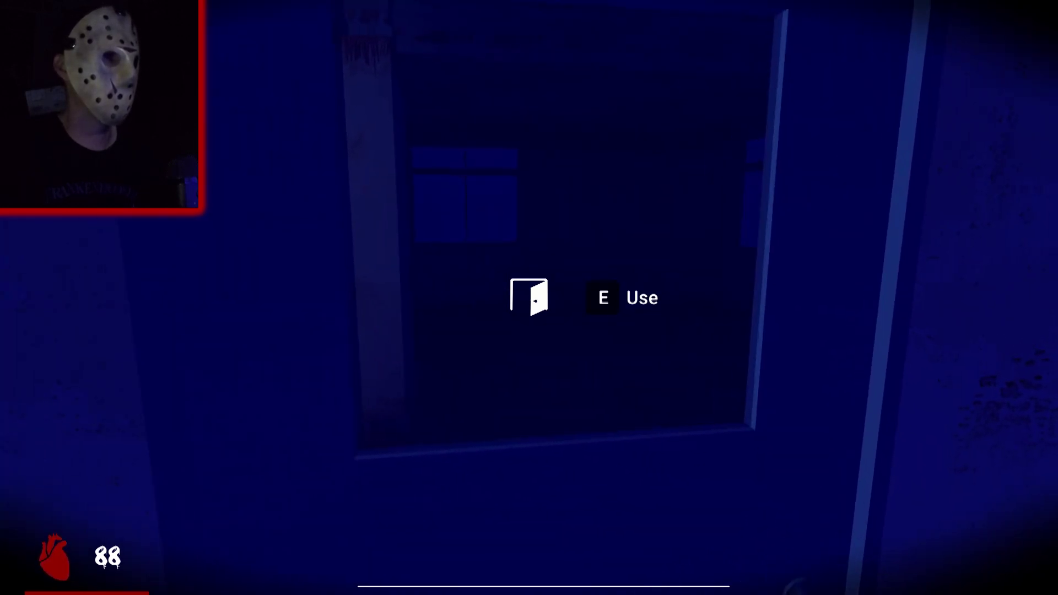
pyautogui.press('e')
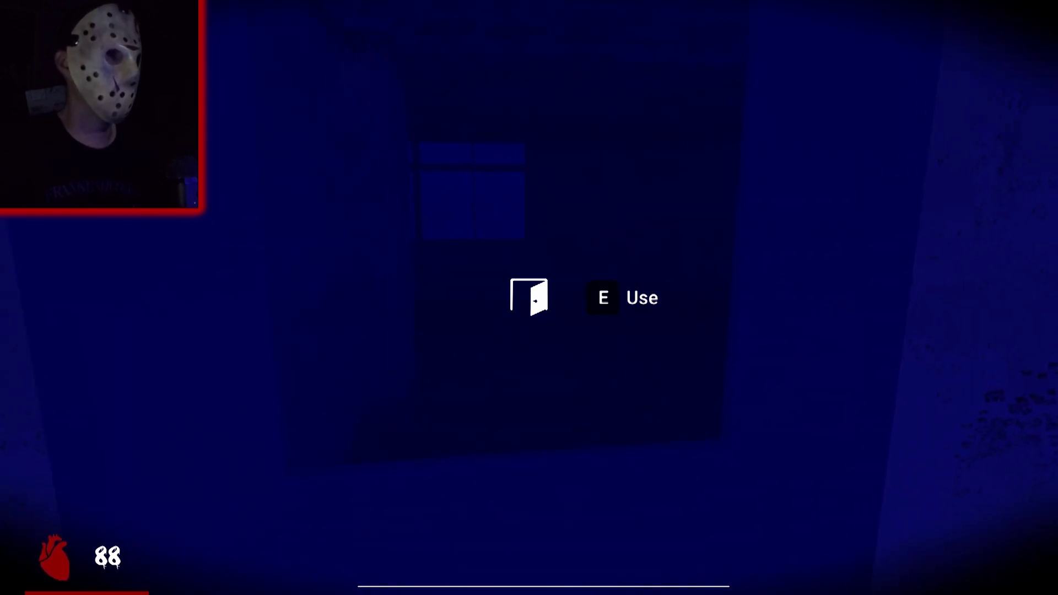
pyautogui.press('w')
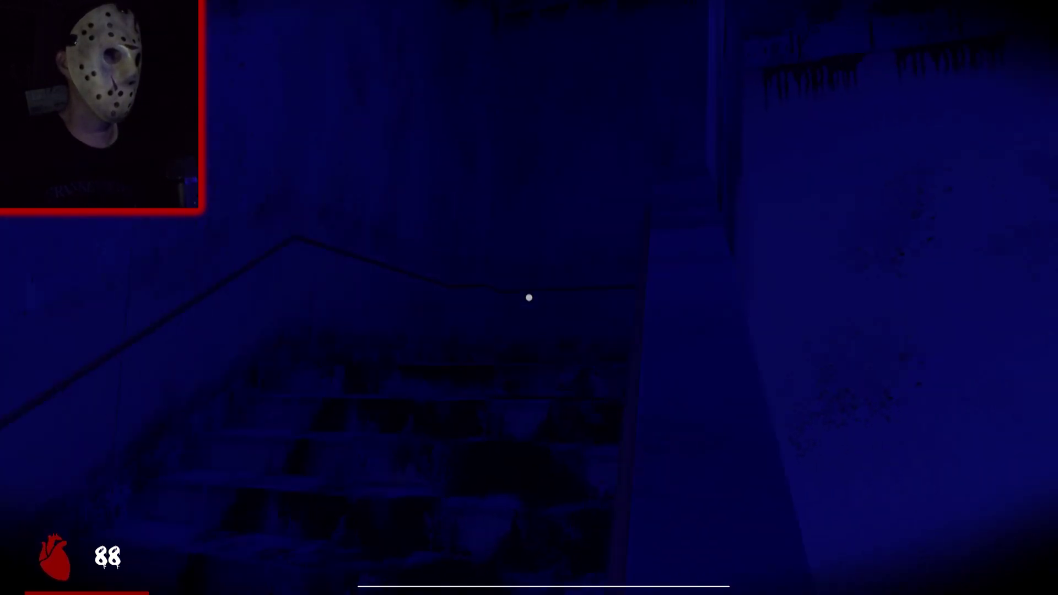
# - Climb to the stair landing and open a sliding door off the corridor
pyautogui.press('w')
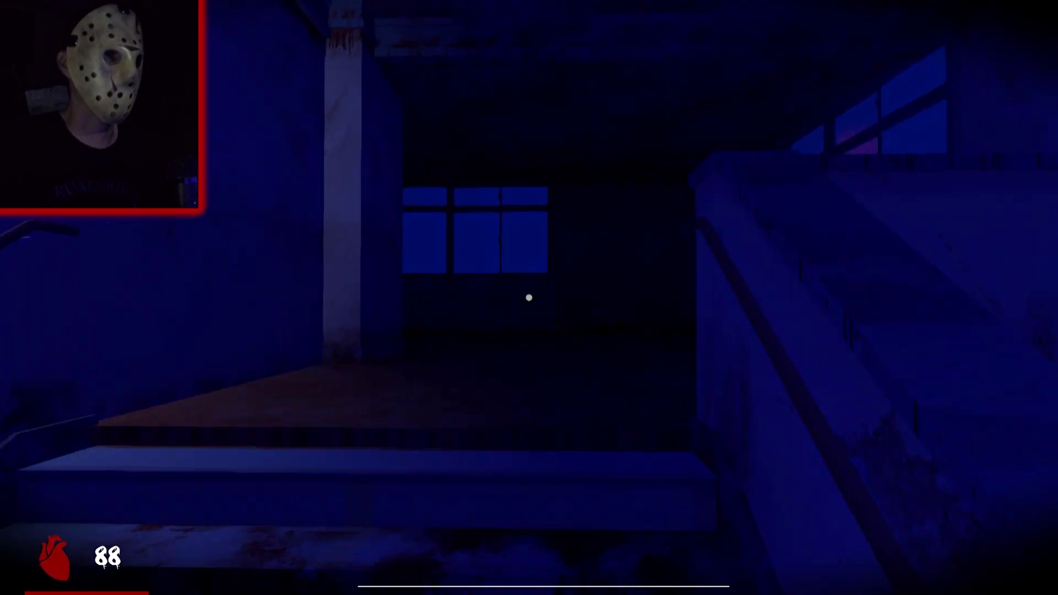
pyautogui.press('w')
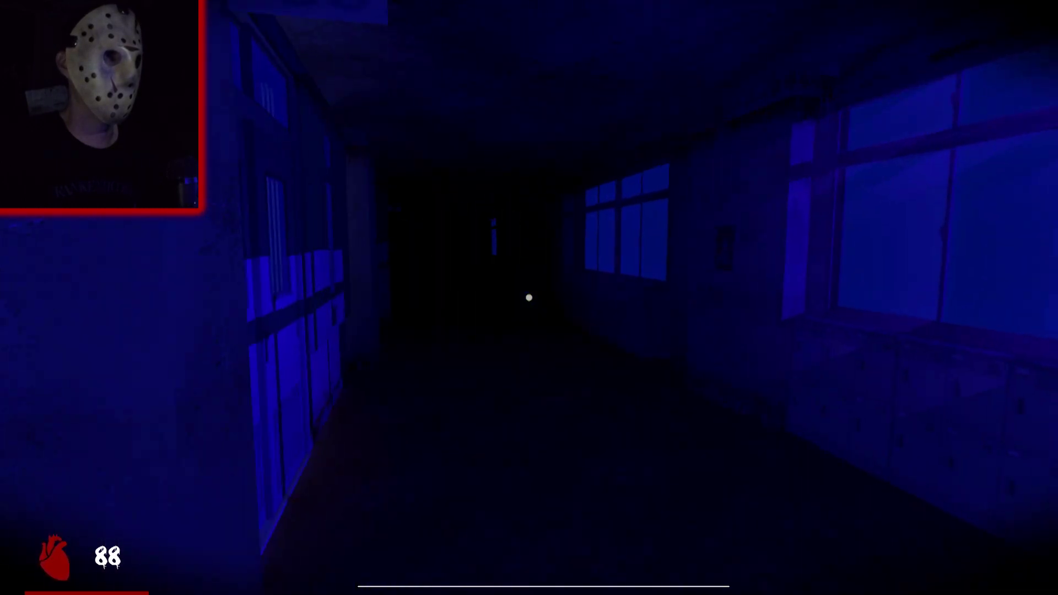
pyautogui.press('e')
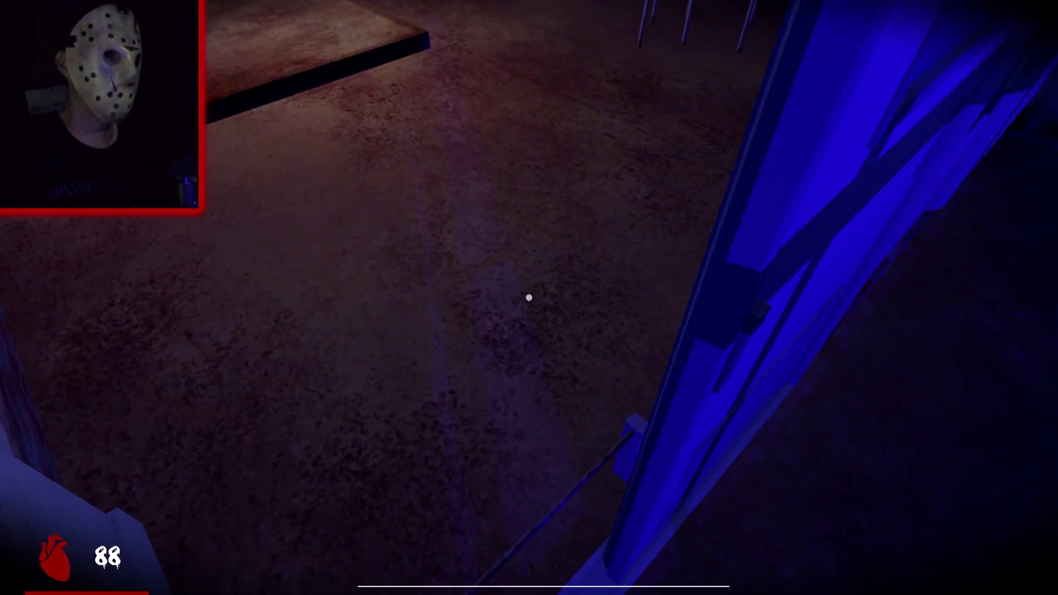
# - Enter the C2 classroom and search inside the lockers' lower sliding cabinet
pyautogui.press('w')
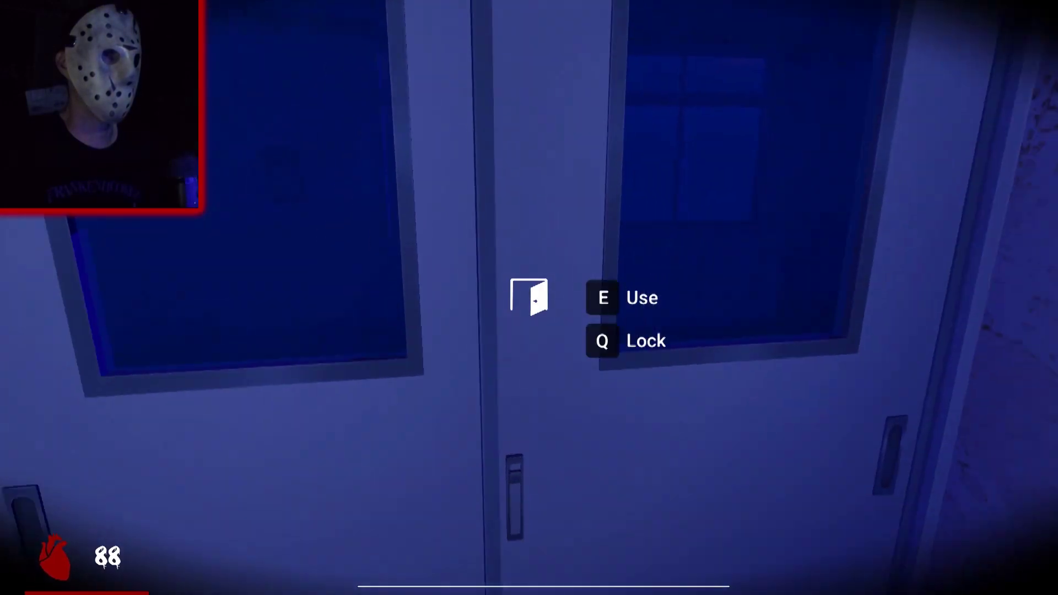
pyautogui.press('e')
pyautogui.press('w')
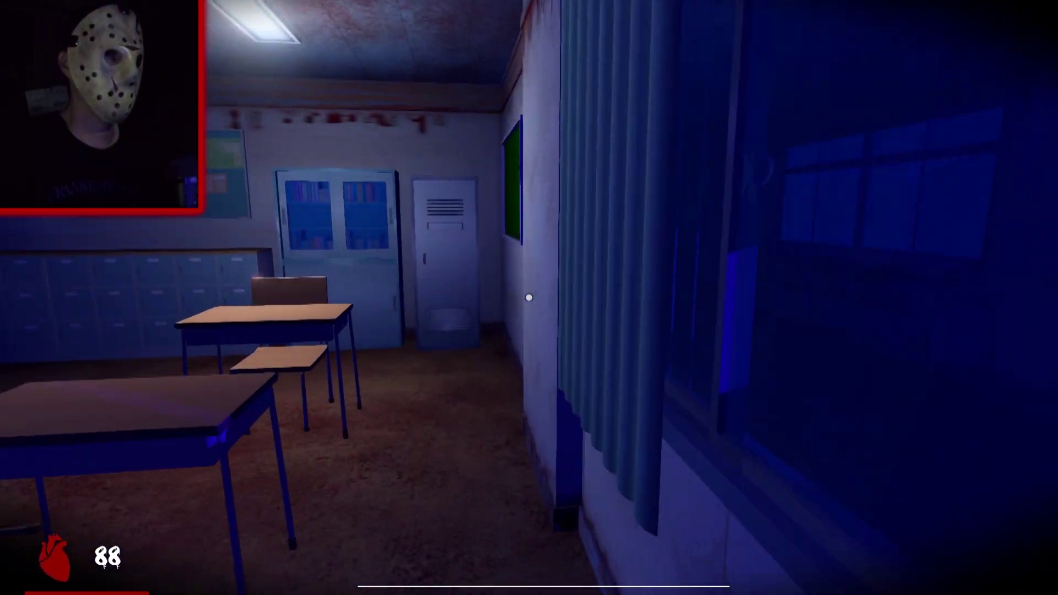
pyautogui.press('w')
pyautogui.press('e')
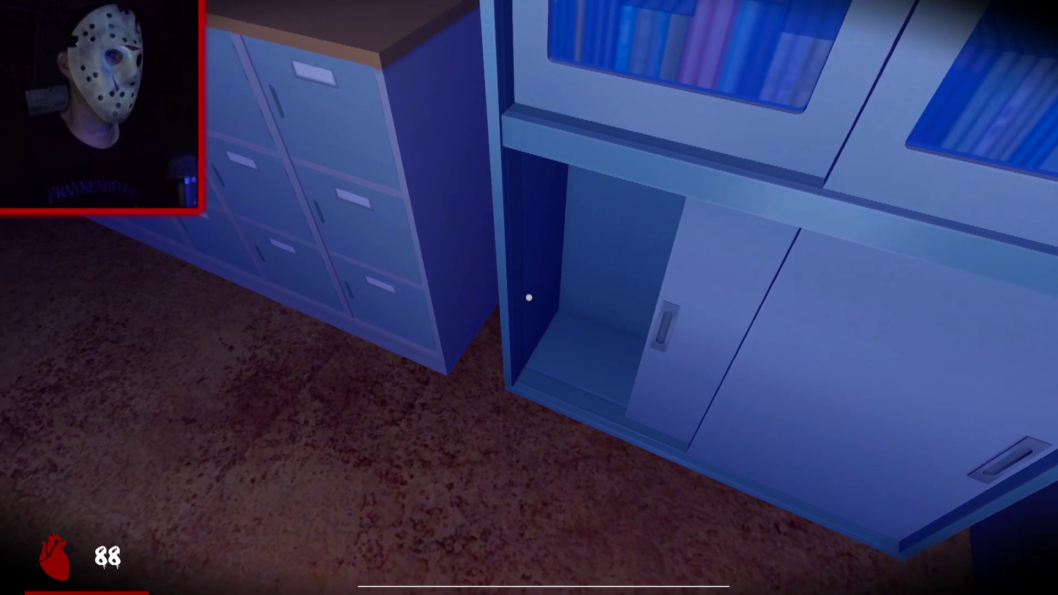
pyautogui.press('w')
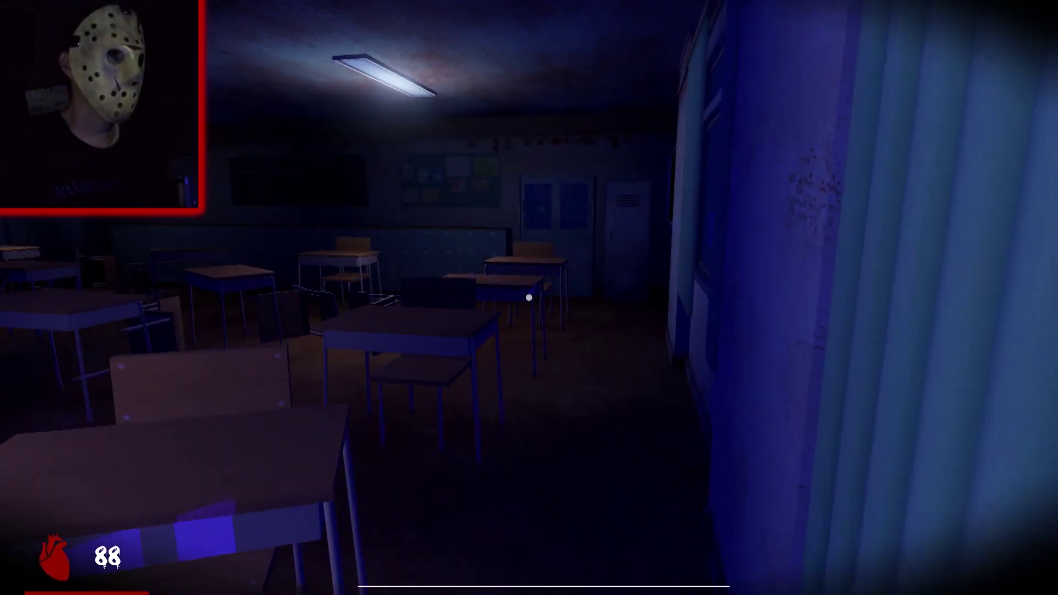
# - Take the B1 key from the glass bookcase and open the classroom doors
pyautogui.press('w')
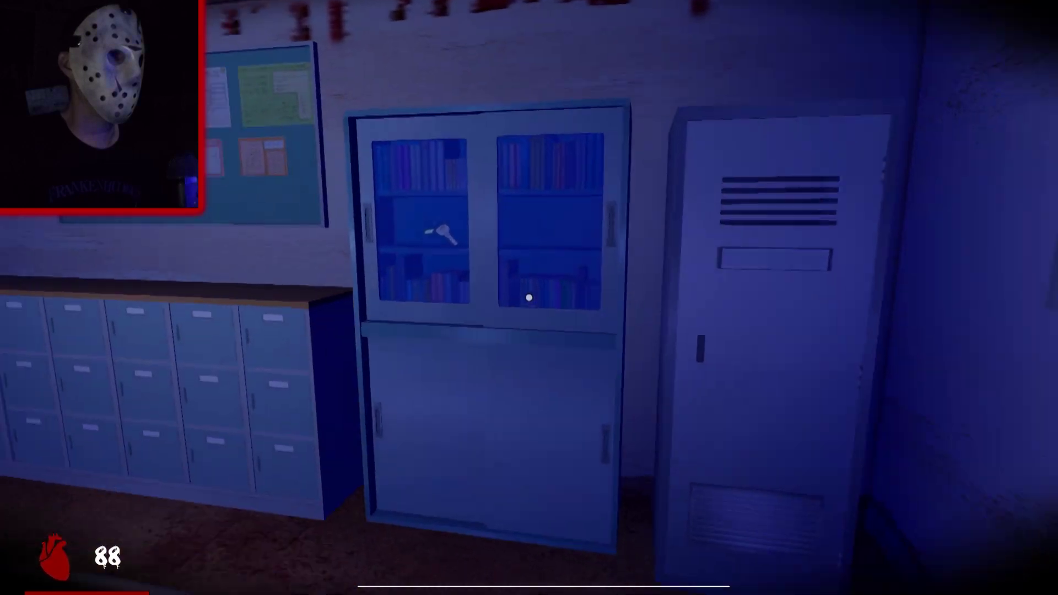
pyautogui.press('e')
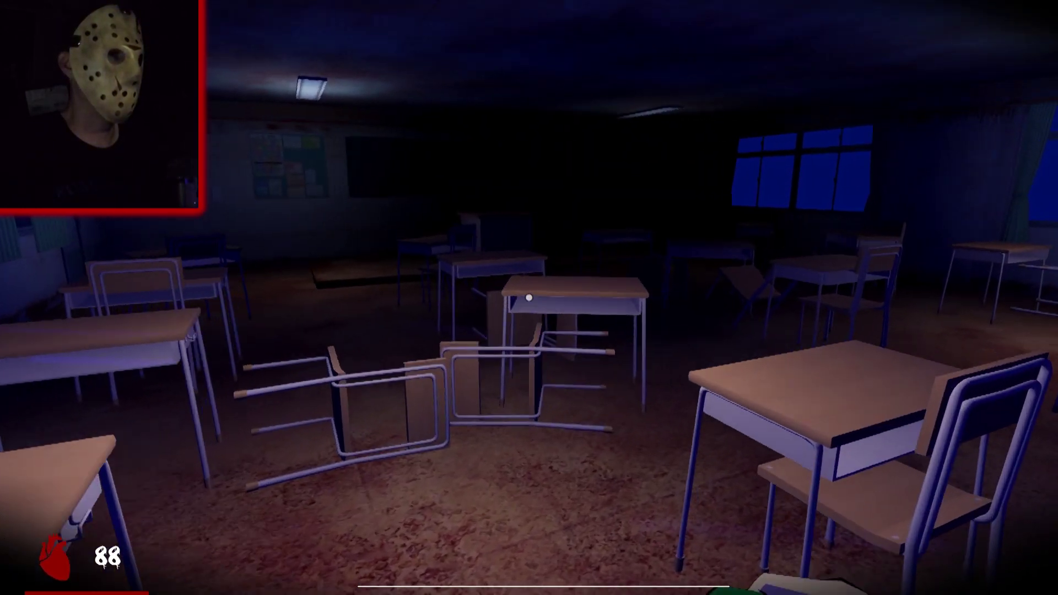
pyautogui.press('w')
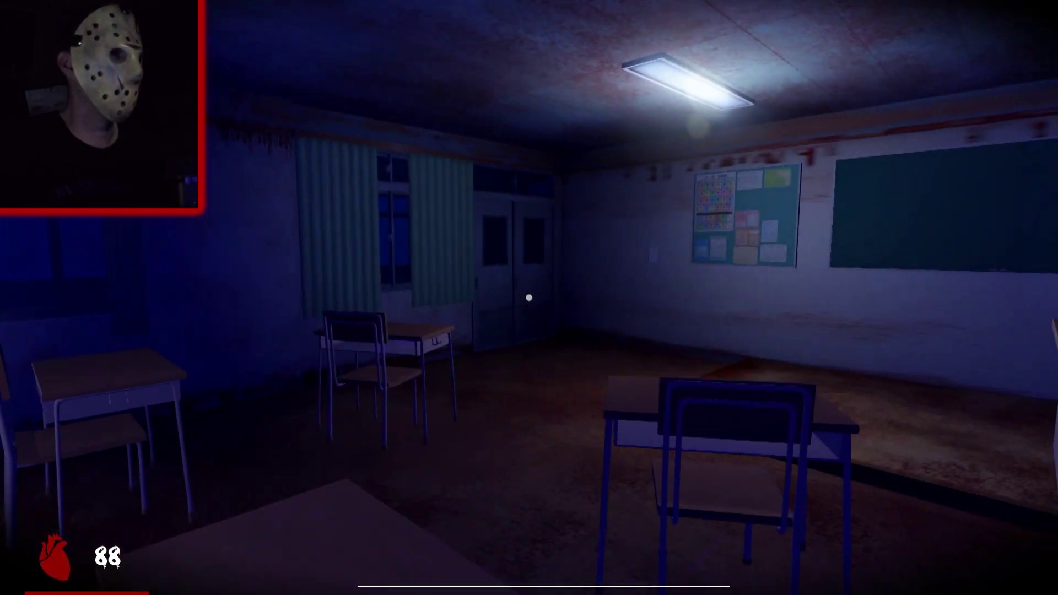
pyautogui.press('w')
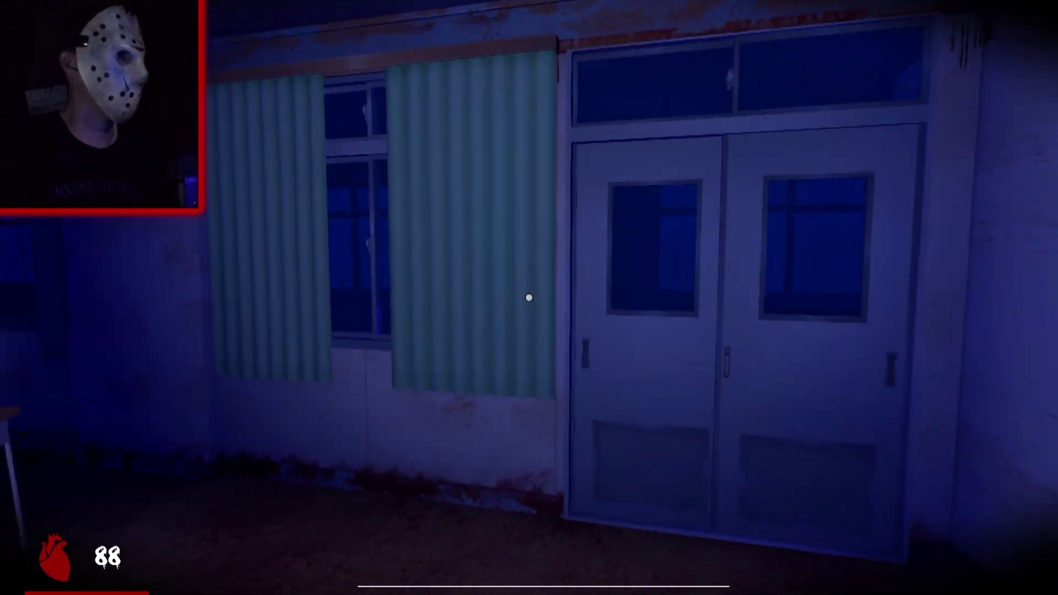
pyautogui.press('e')
# - Walk the dark hallway past the windows and blinds toward the dark corridor
pyautogui.press('w')
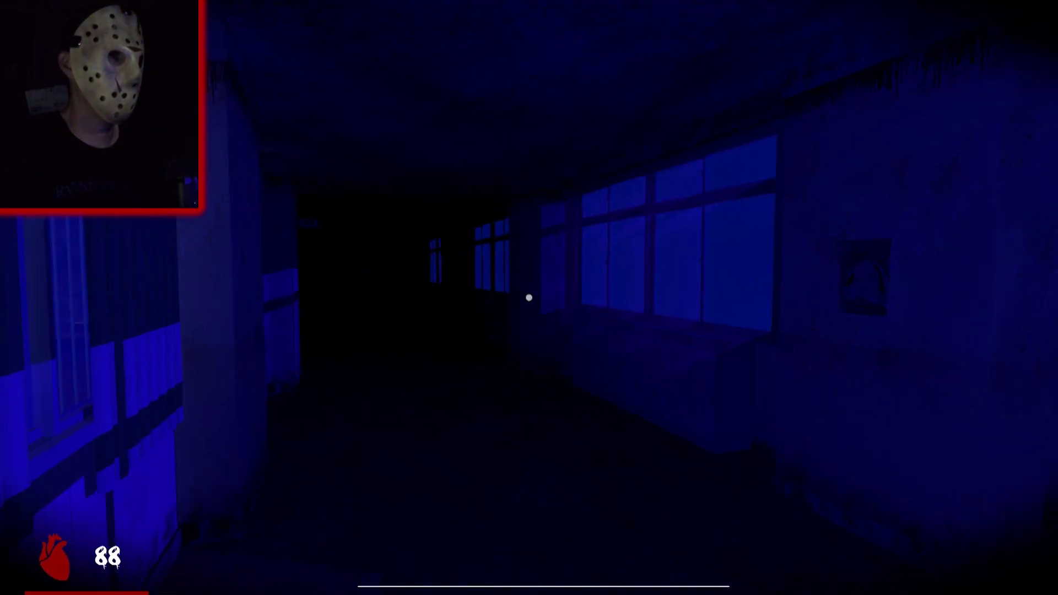
pyautogui.press('w')
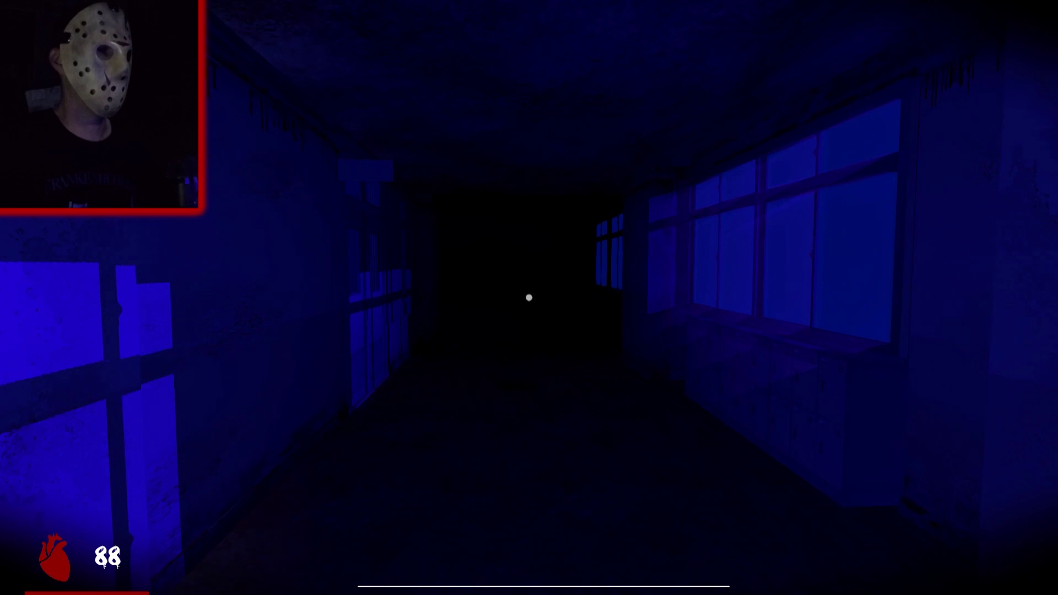
pyautogui.press('w')
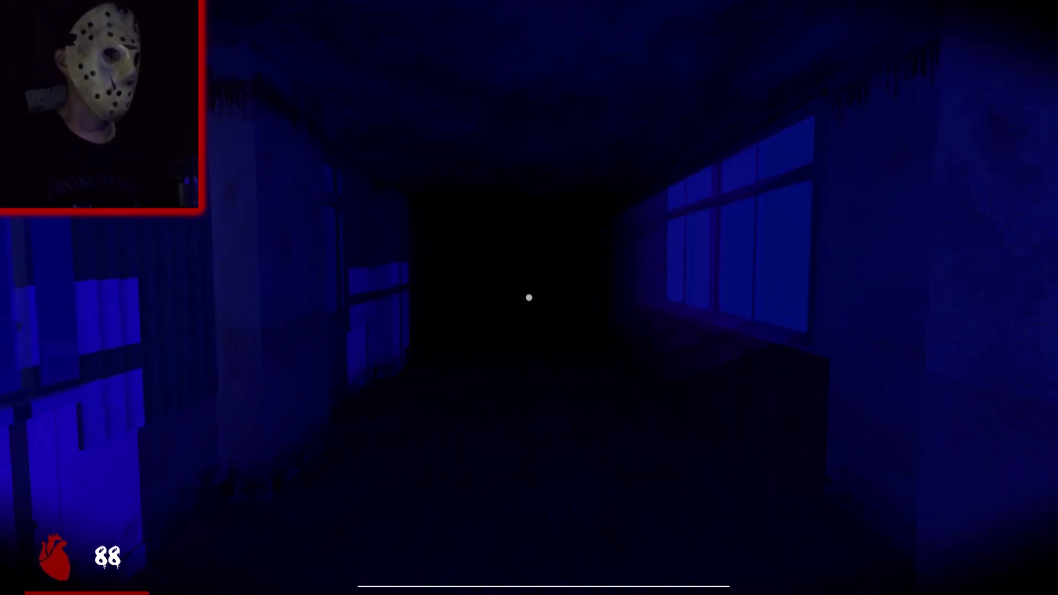
pyautogui.press('w')
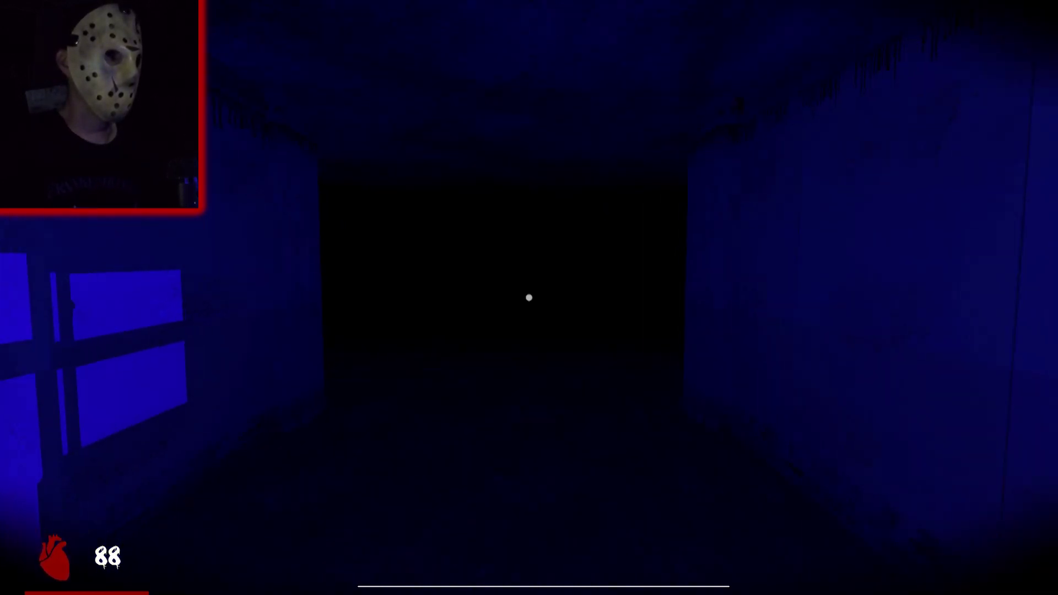
pyautogui.press('w')
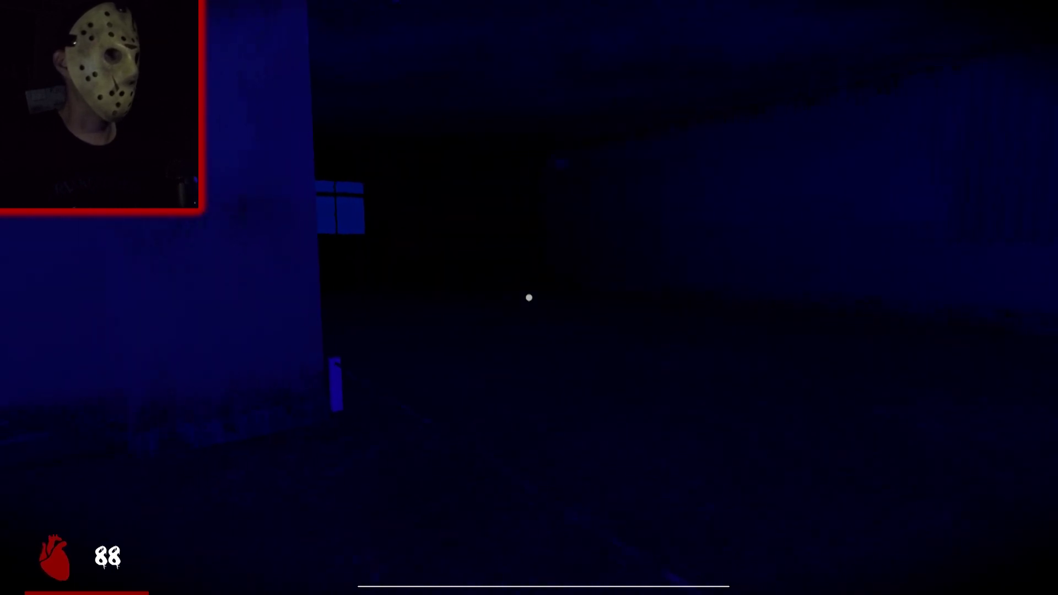
pyautogui.press('w')
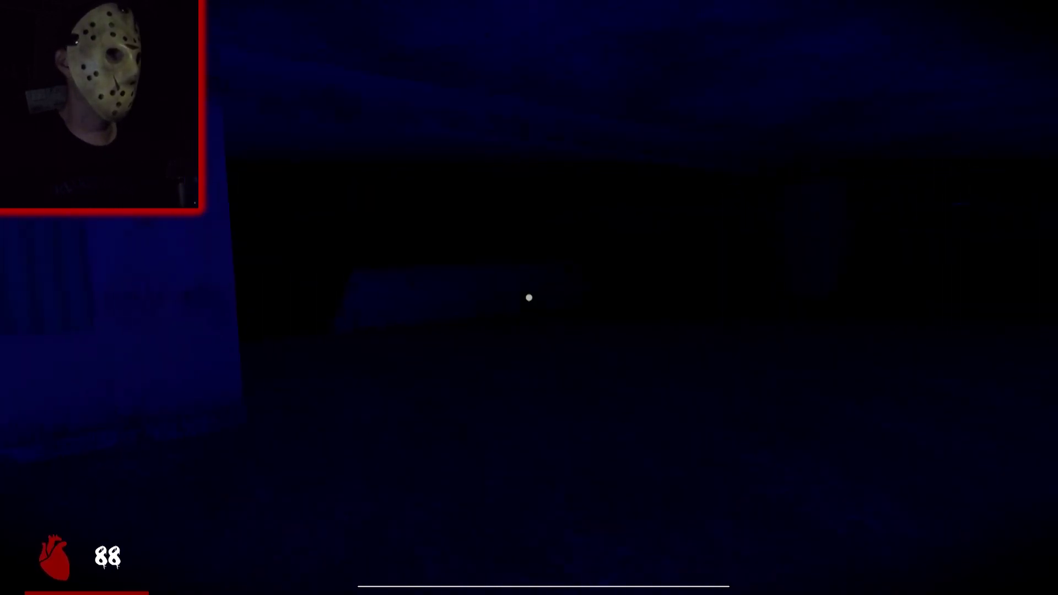
# - Carry the key up the stairs to the exit sign and face the long corridor
pyautogui.press('w')
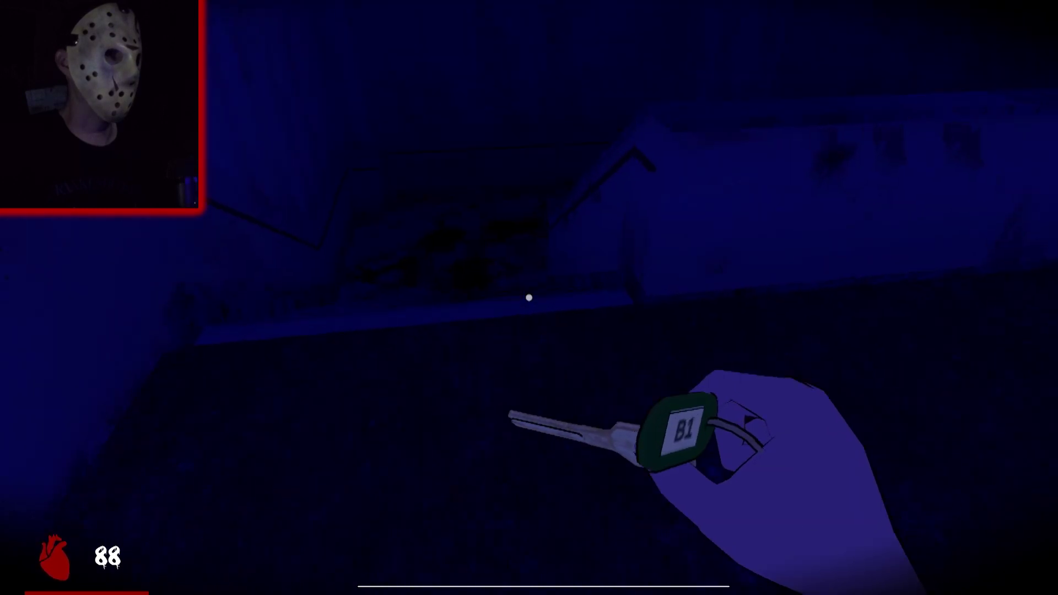
pyautogui.press('w')
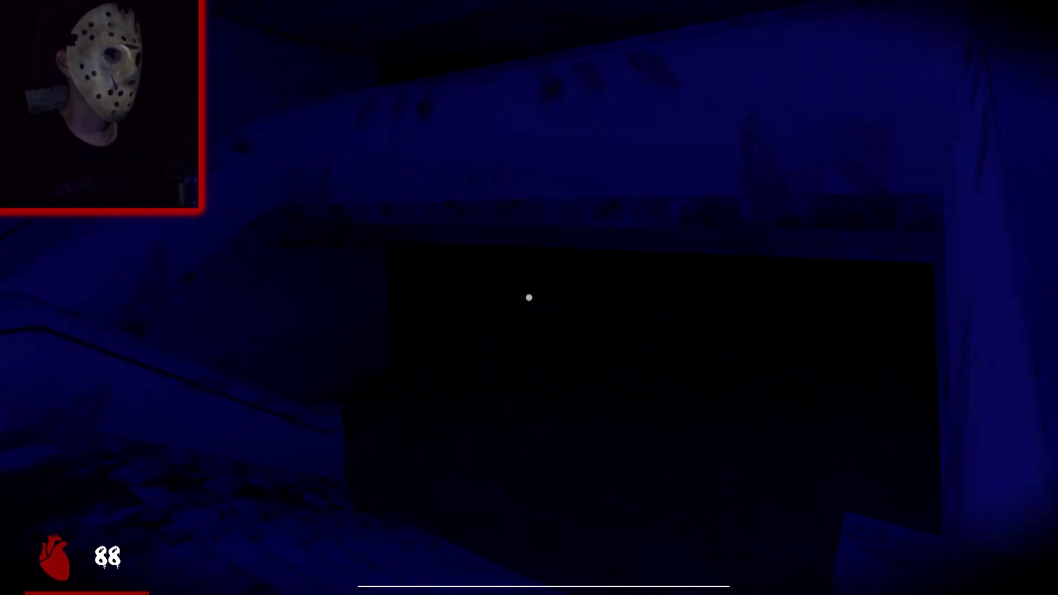
pyautogui.press('w')
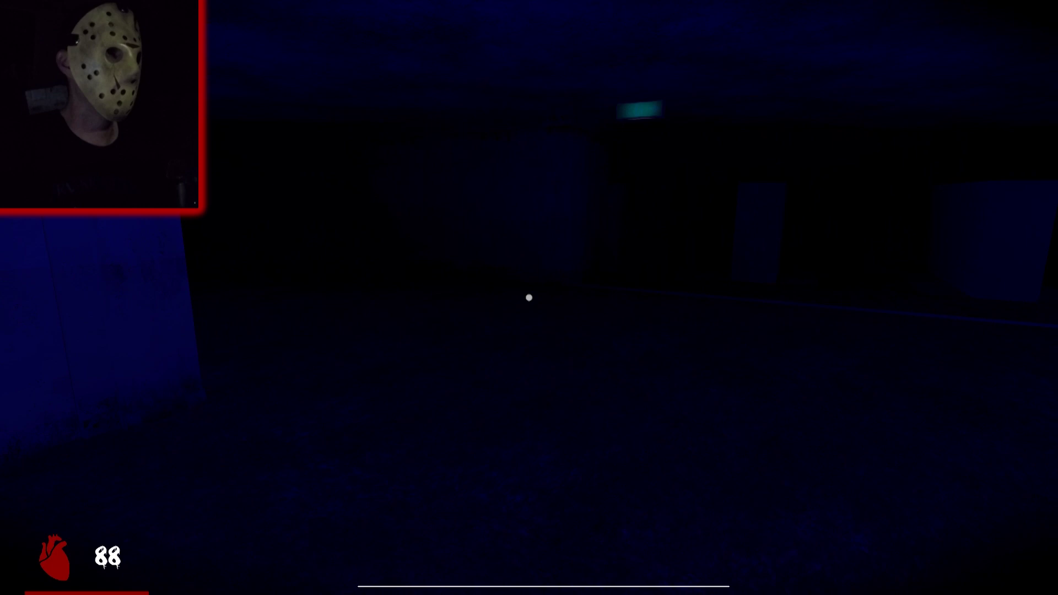
pyautogui.press('w')
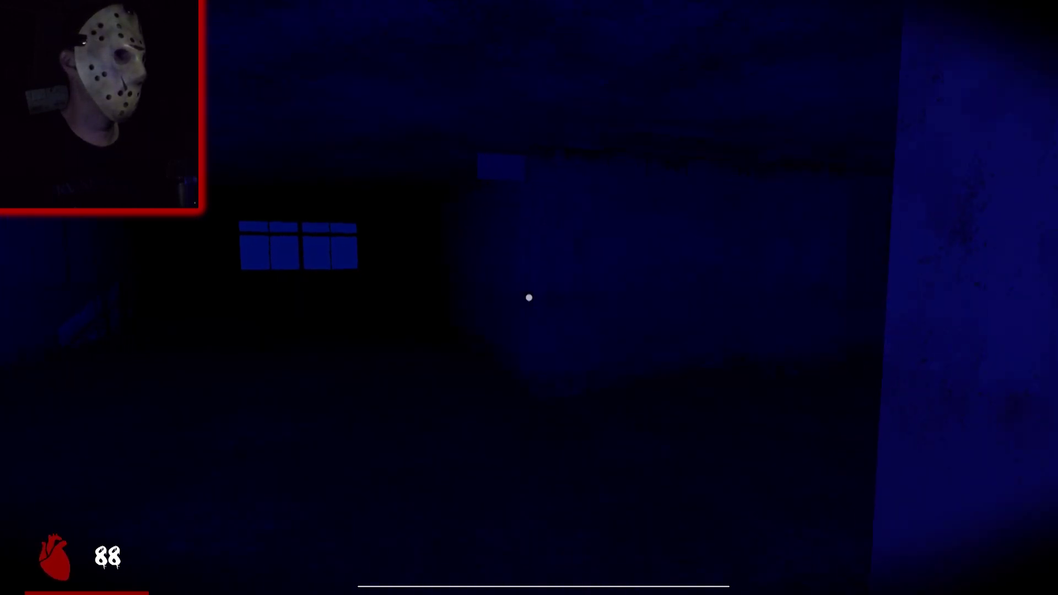
pyautogui.press('w')
pyautogui.press('w')
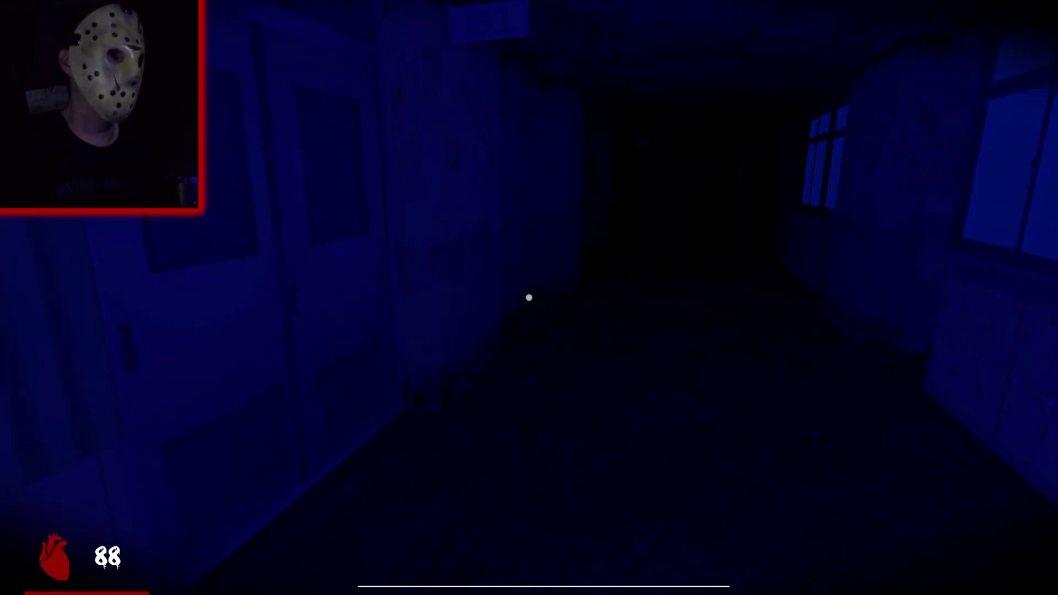
# - Walk to the door on the right wall and enter the dark classroom
pyautogui.press('w')
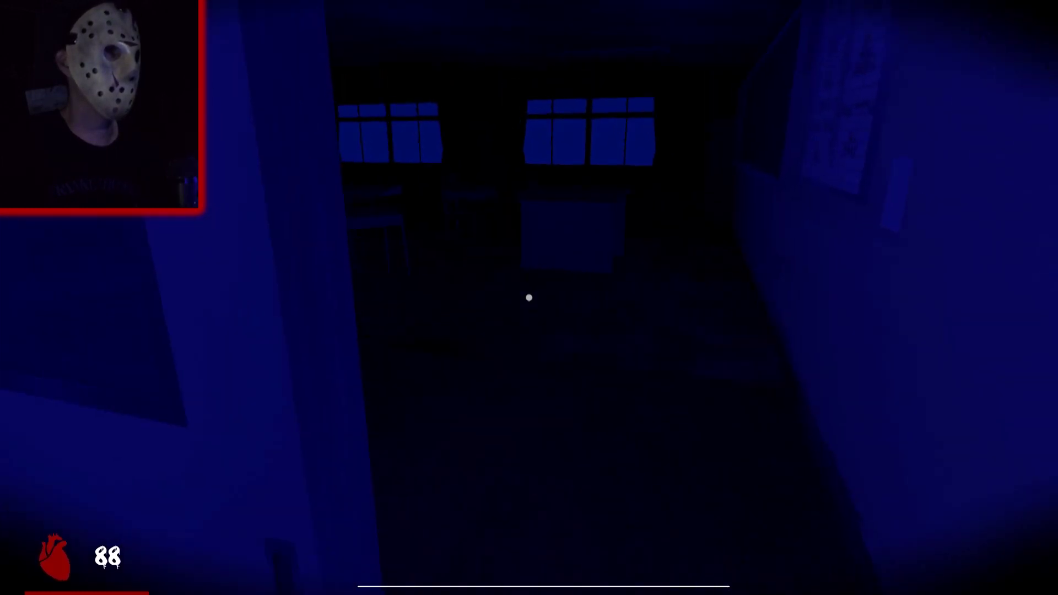
pyautogui.press('w')
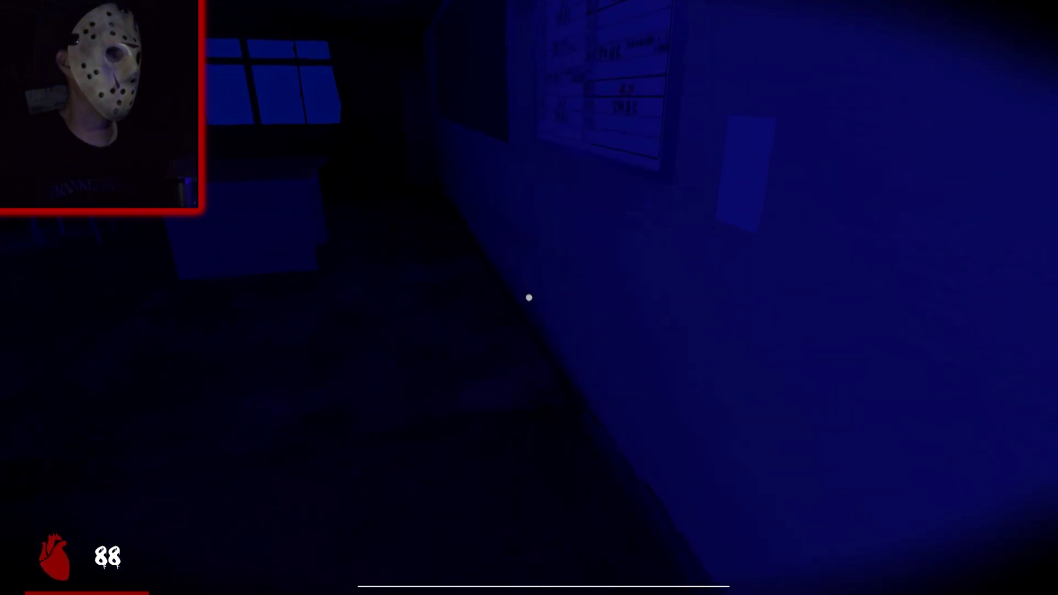
pyautogui.press('w')
pyautogui.press('e')
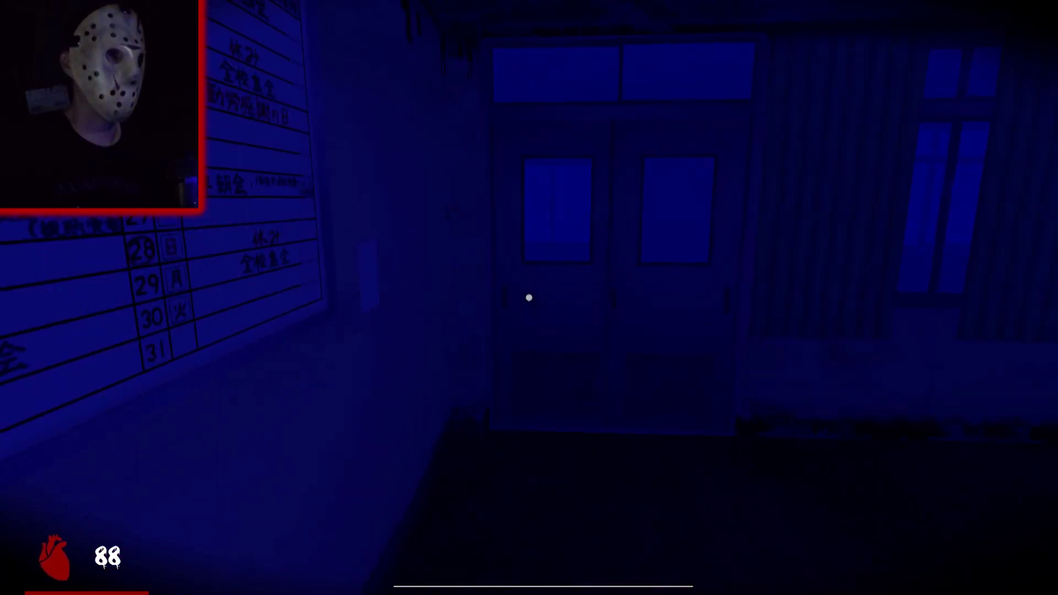
# - Open the closed door, run down the dark corridor, and climb the stairs
pyautogui.press('e')
pyautogui.press('w')
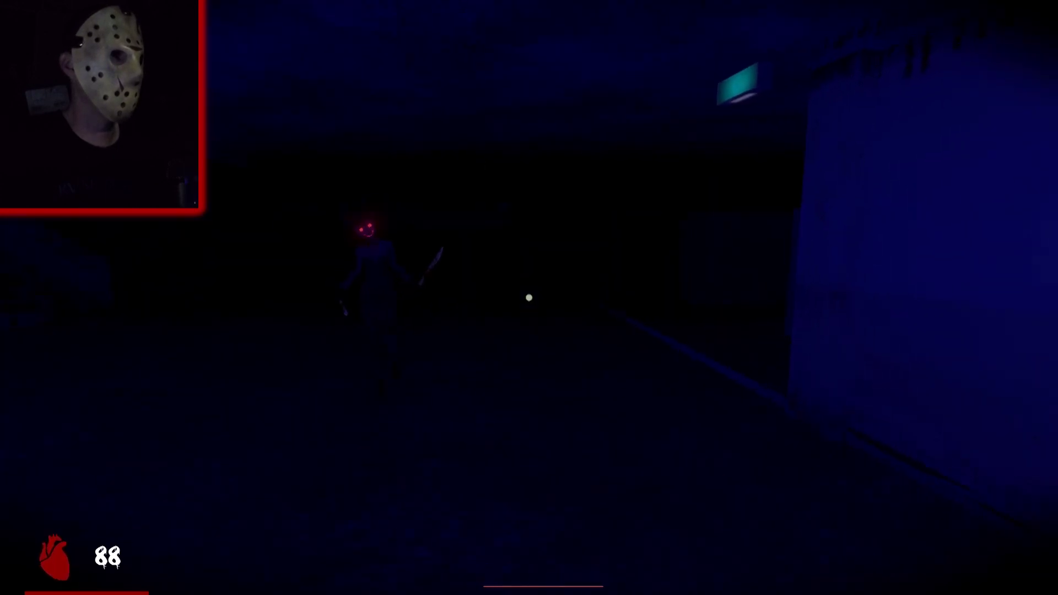
pyautogui.press('w')
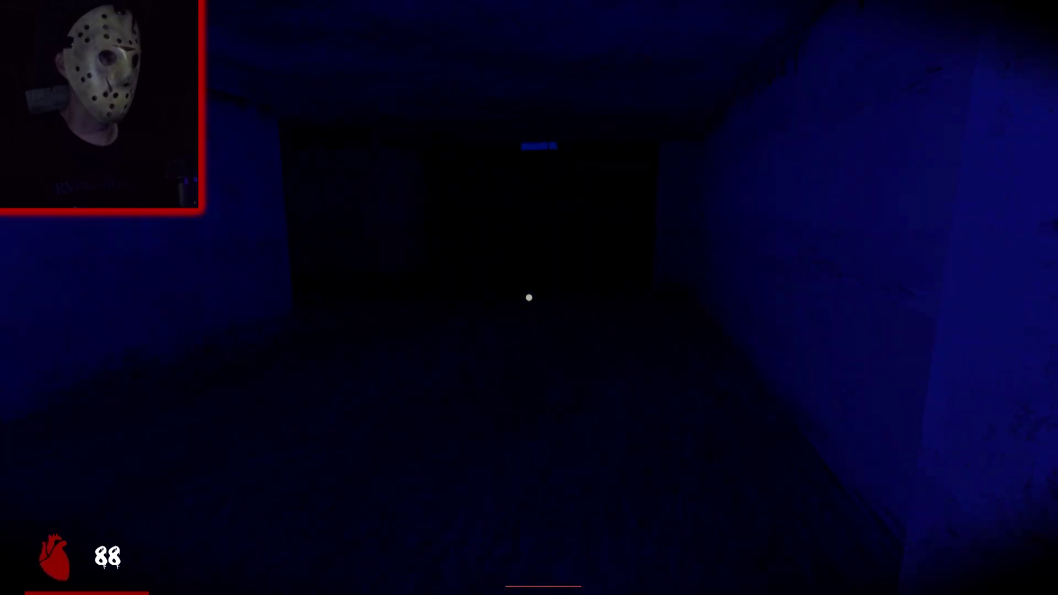
pyautogui.press('w')
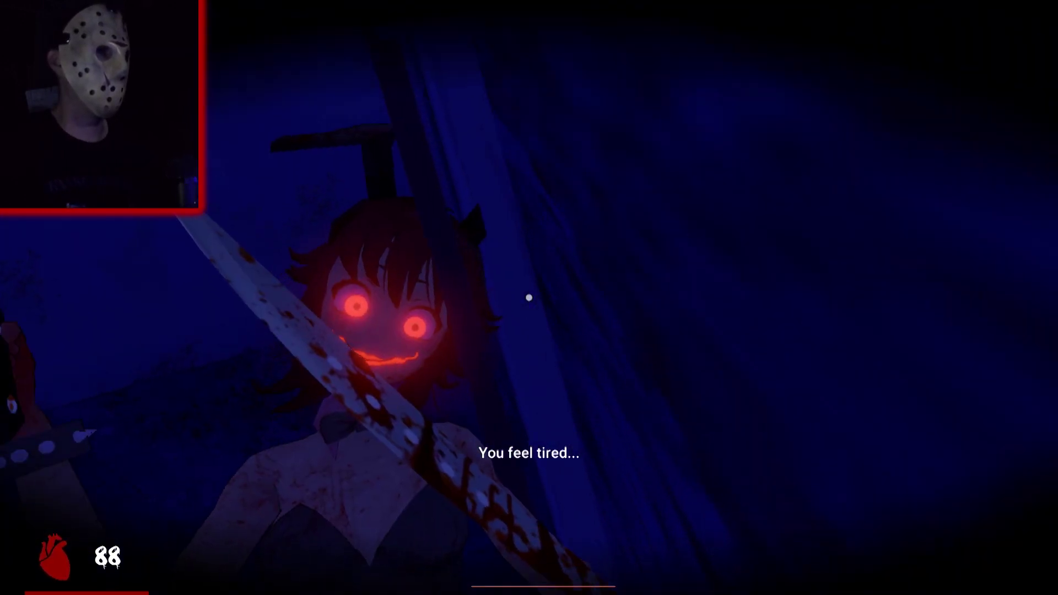
# - Kick the red-eyed attacker back with Q and flee along the landing
pyautogui.press('q')
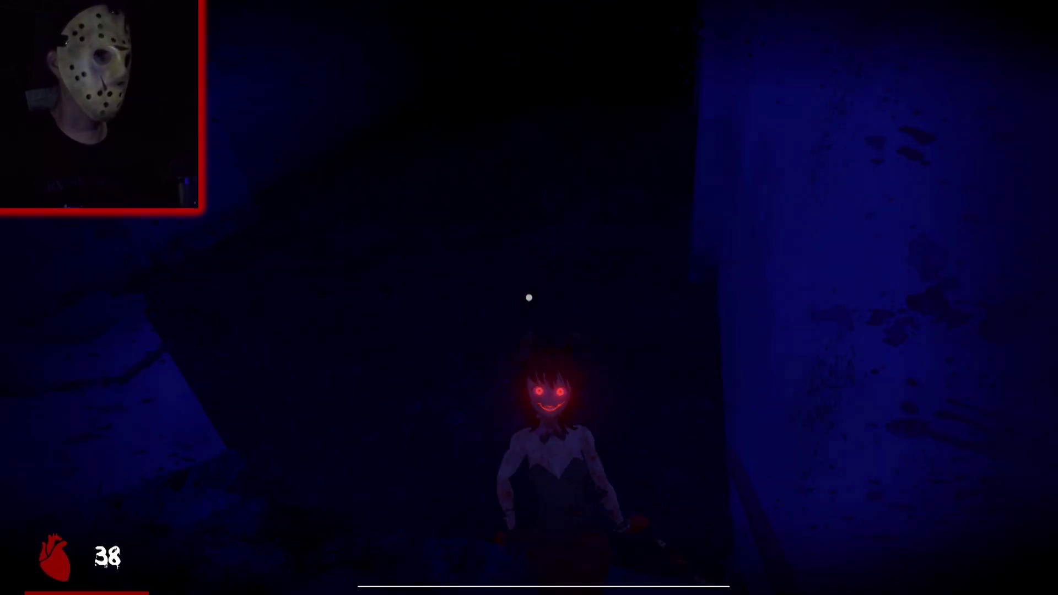
pyautogui.press('w')
pyautogui.press('w')
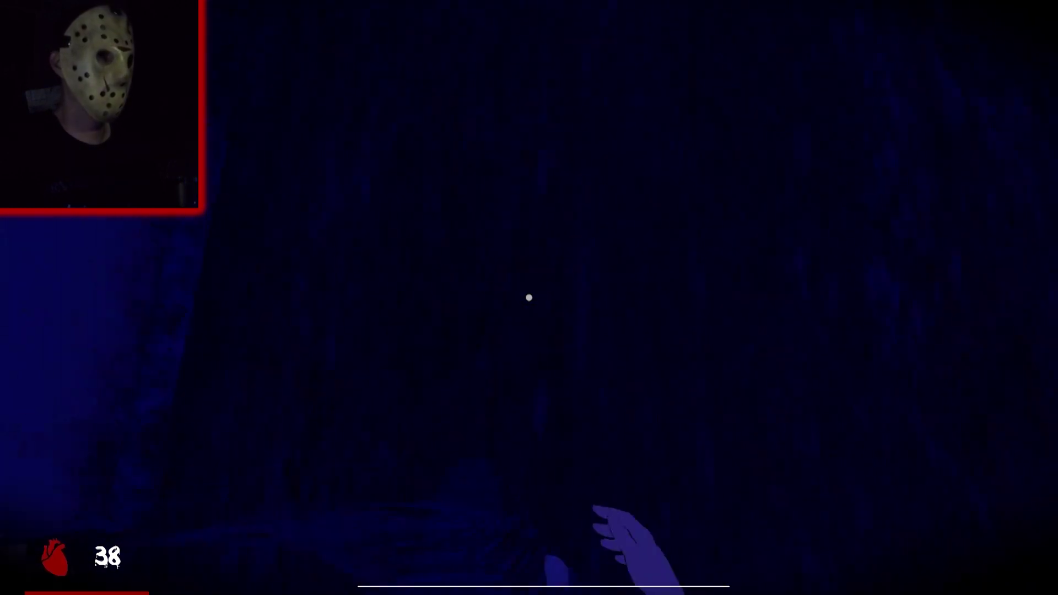
pyautogui.press('w')
pyautogui.press('w')
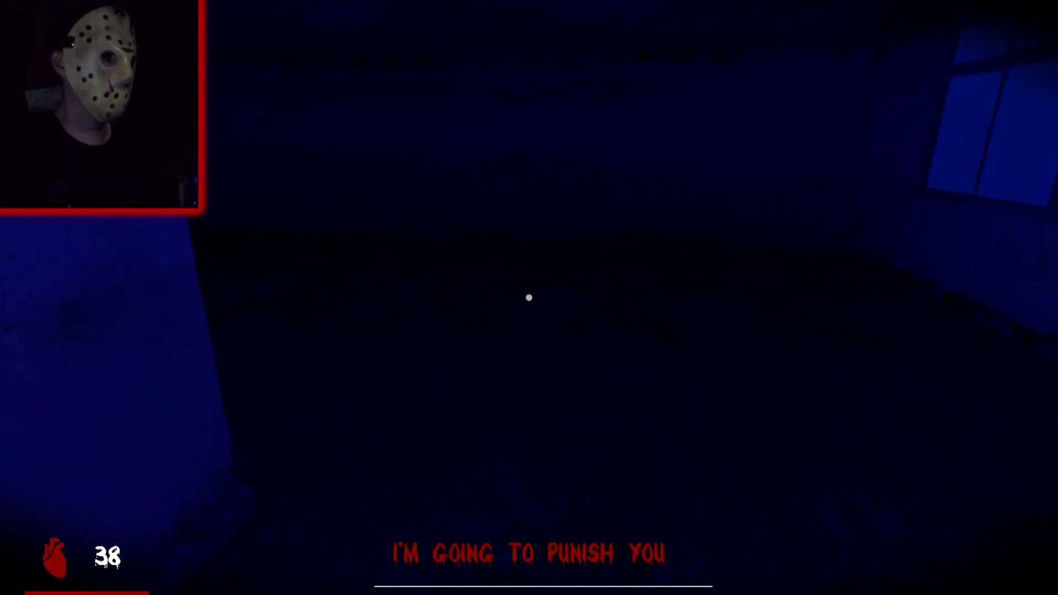
pyautogui.press('w')
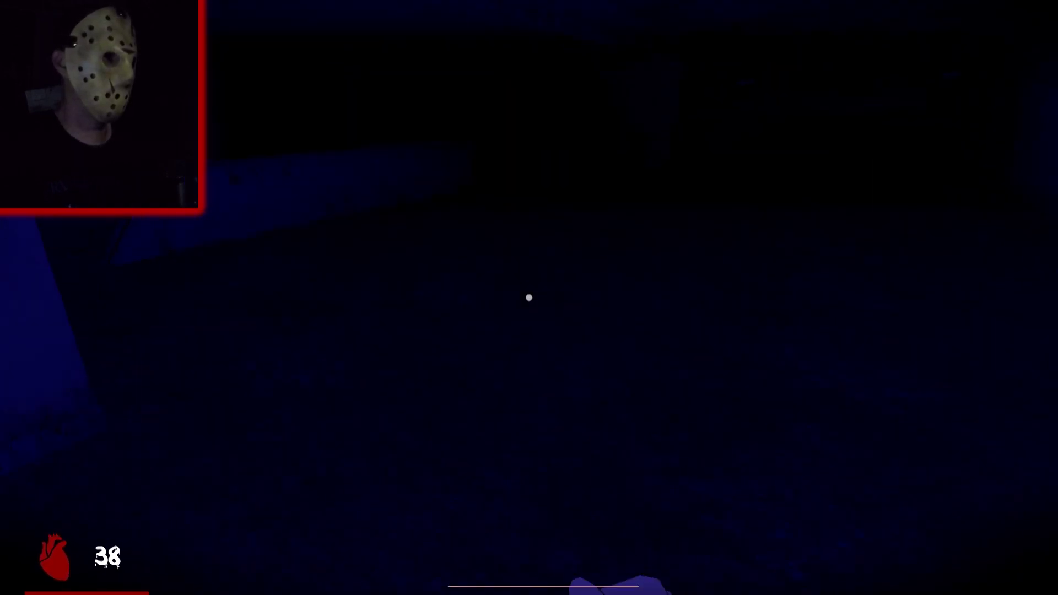
pyautogui.press('w')
# - Run through the windowed corridors and back past the staircase until health hits zero
pyautogui.press('w')
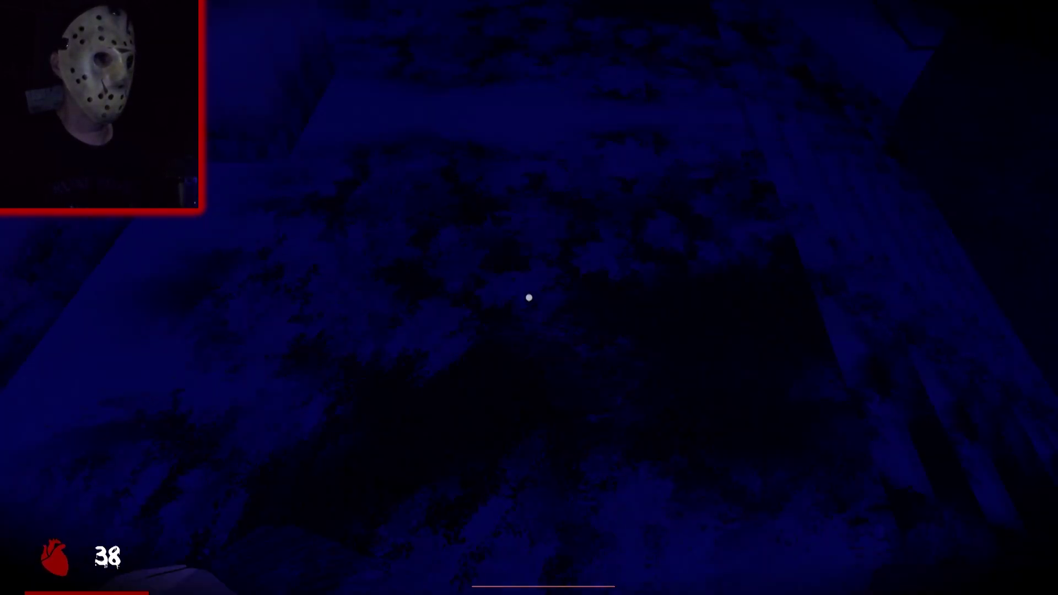
pyautogui.press('w')
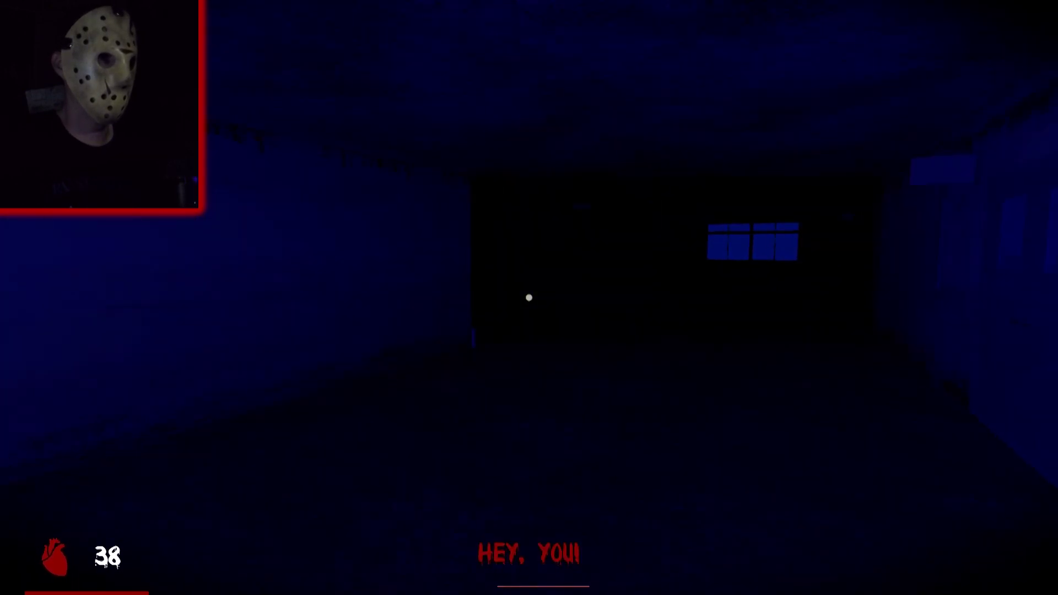
pyautogui.press('w')
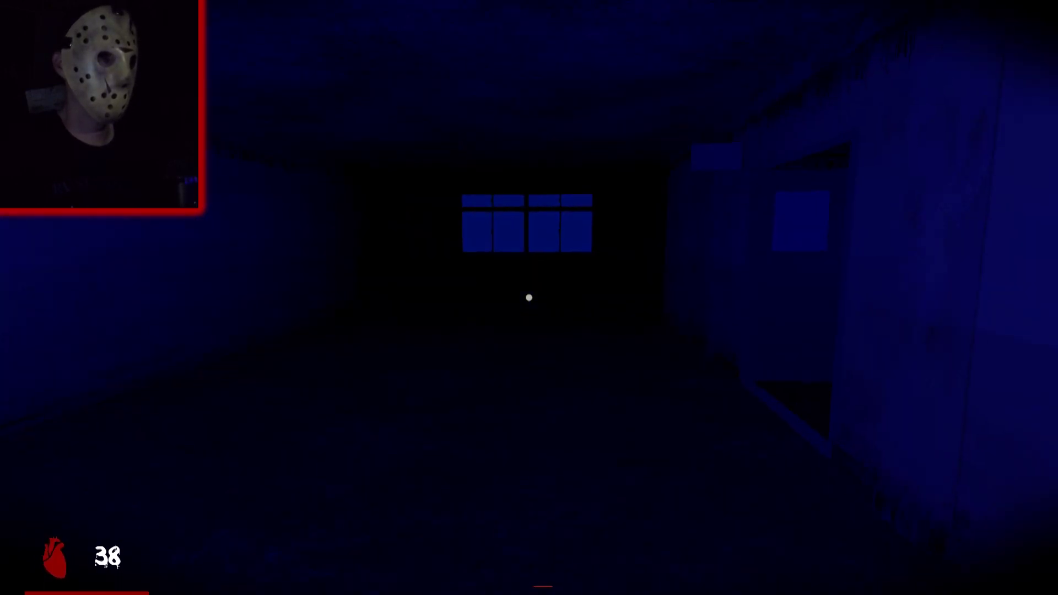
pyautogui.press('w')
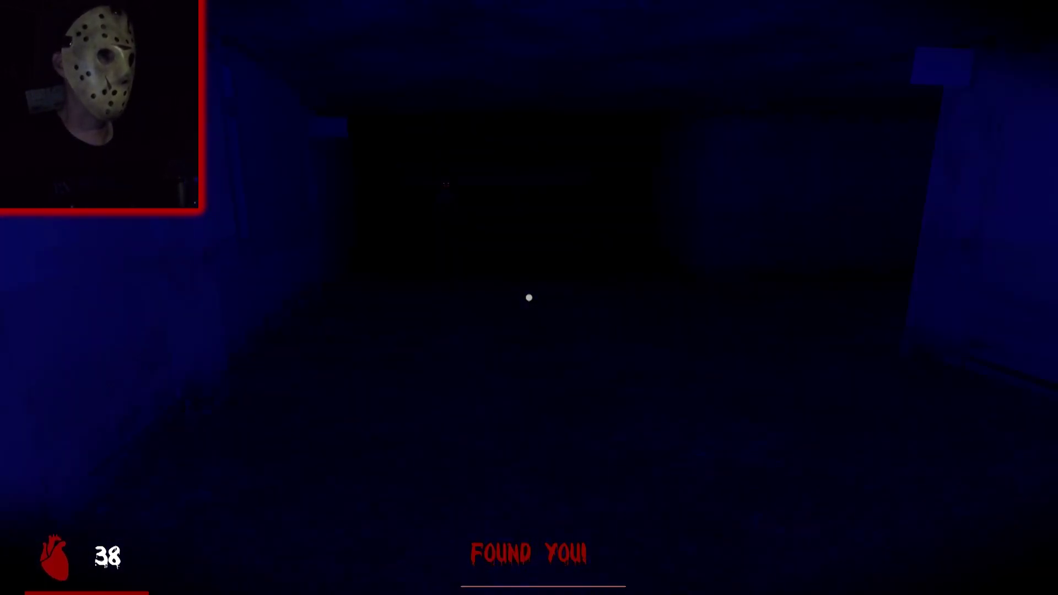
pyautogui.press('w')
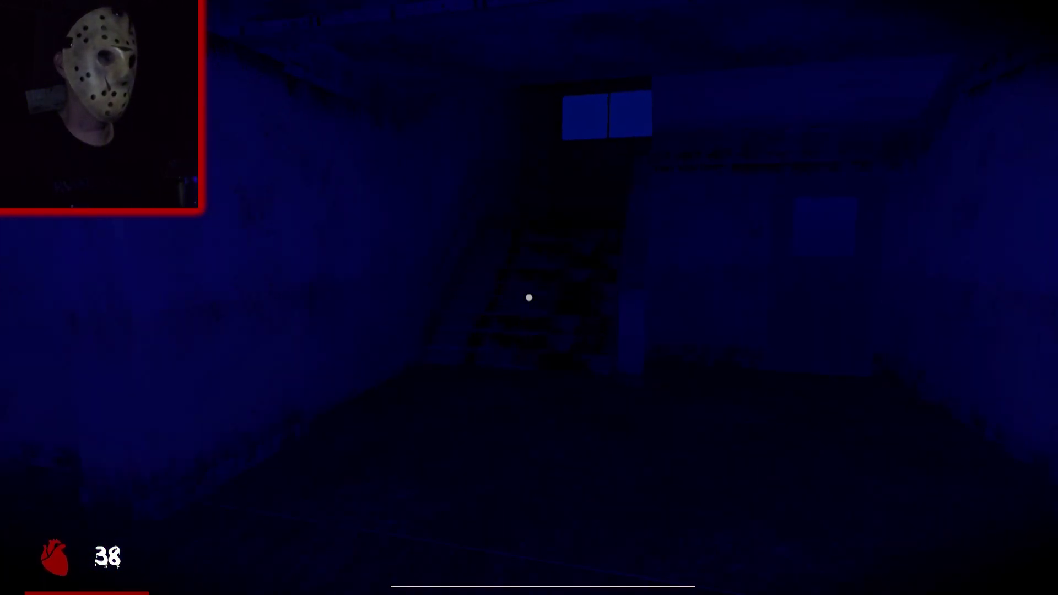
pyautogui.press('w')
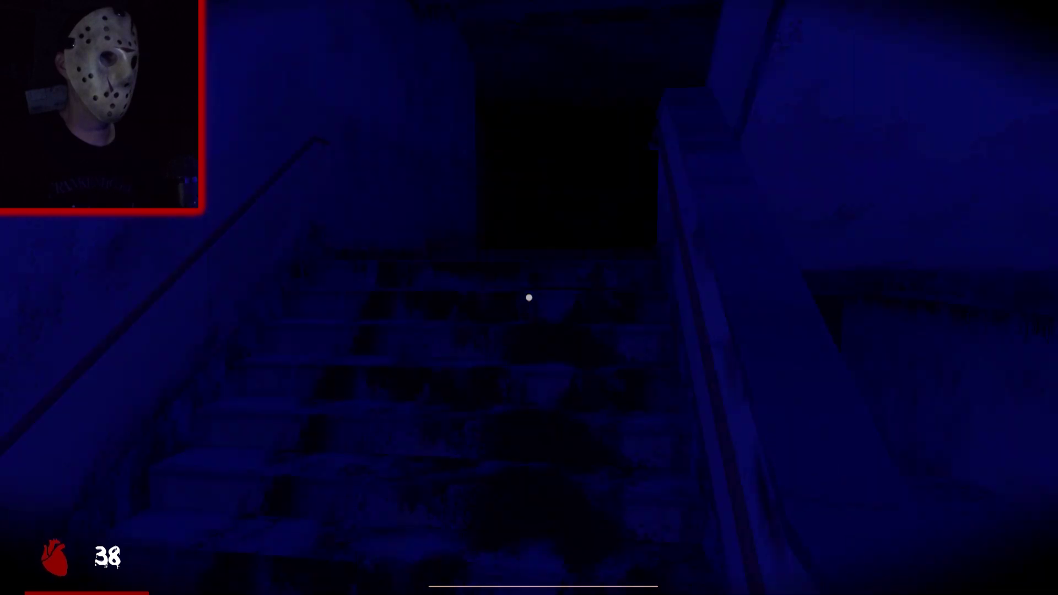
pyautogui.press('w')
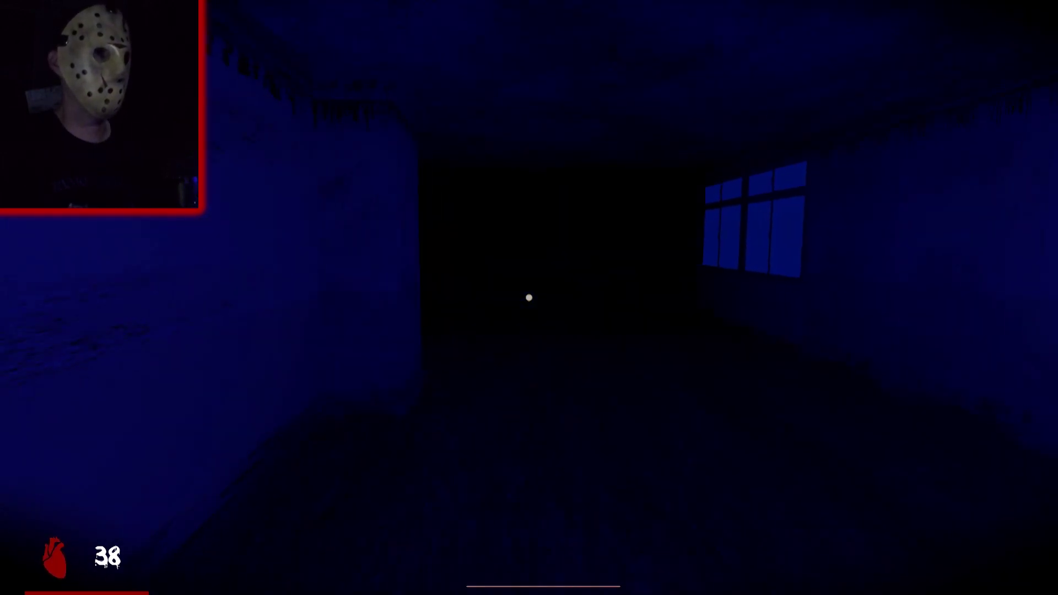
pyautogui.press('w')
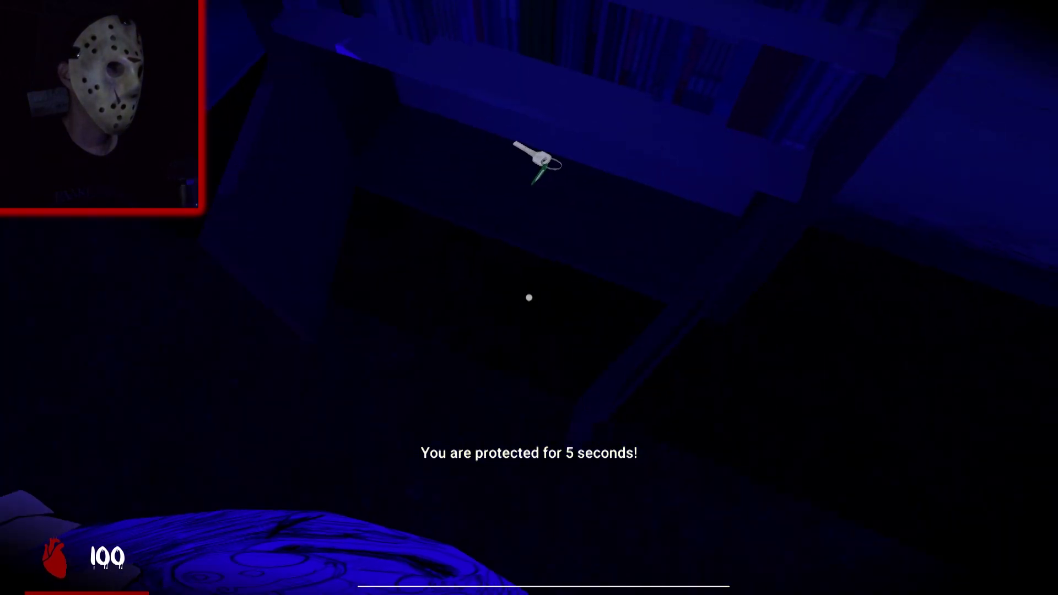
# - Pick up the key from the floor, unlock the door, and head for the stairwell
pyautogui.press('e')
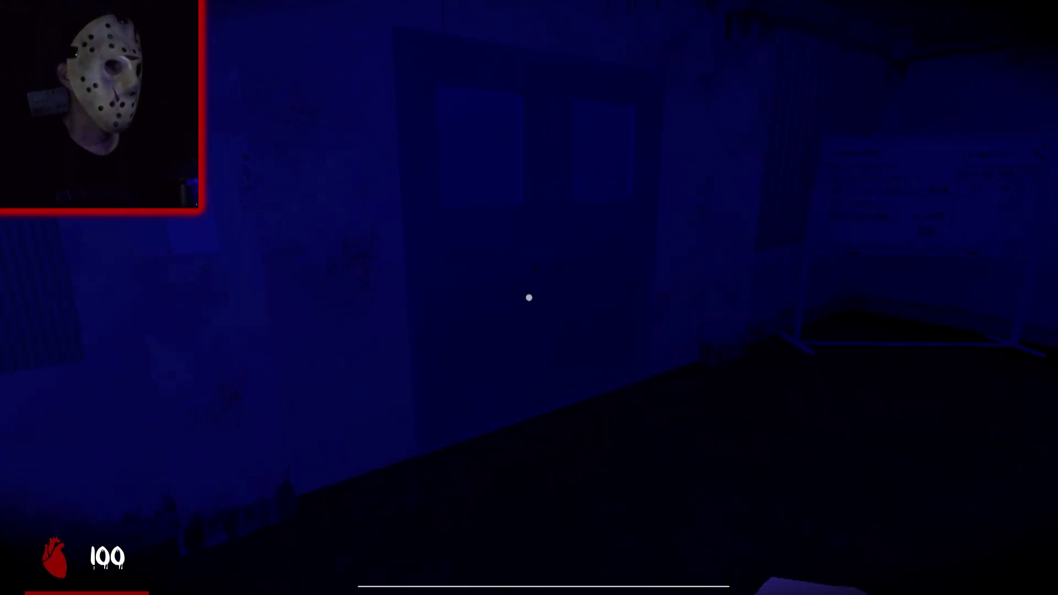
pyautogui.press('w')
pyautogui.press('e')
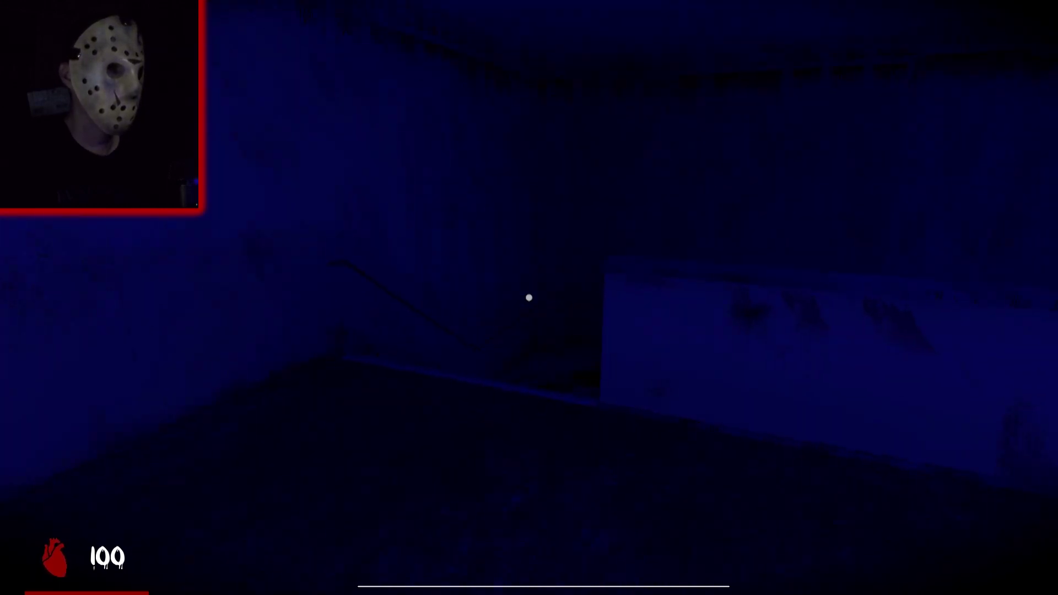
pyautogui.press('w')
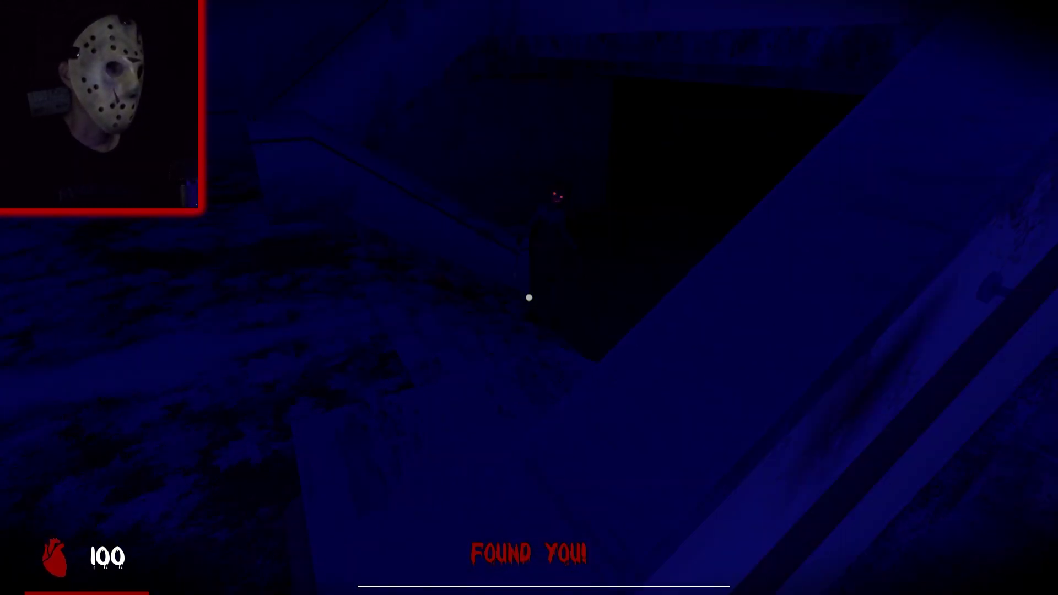
# - Leave the stairwell and follow the corridor through the dark doorway
pyautogui.press('w')
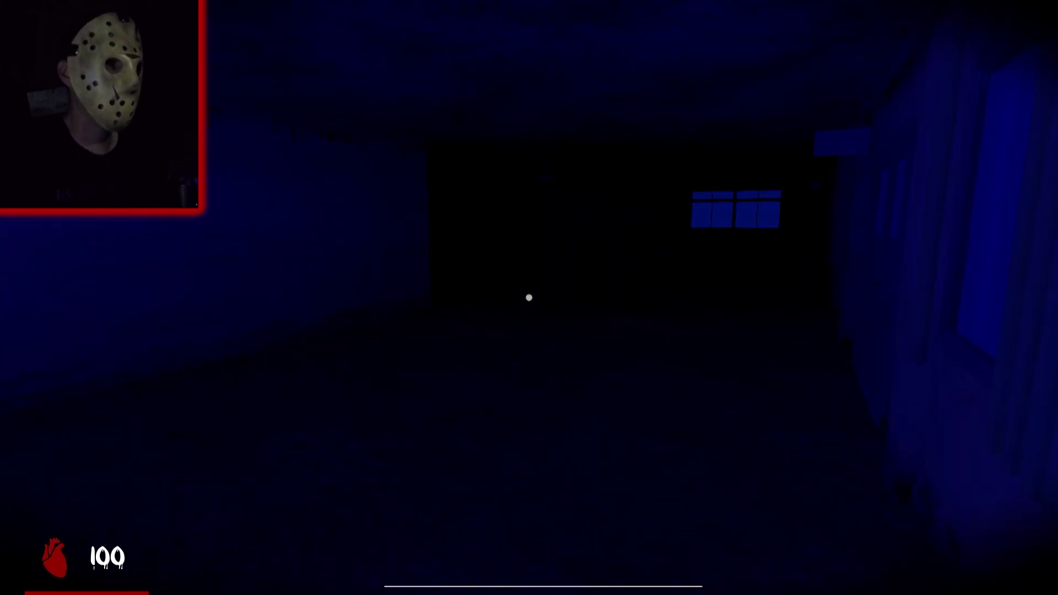
pyautogui.press('w')
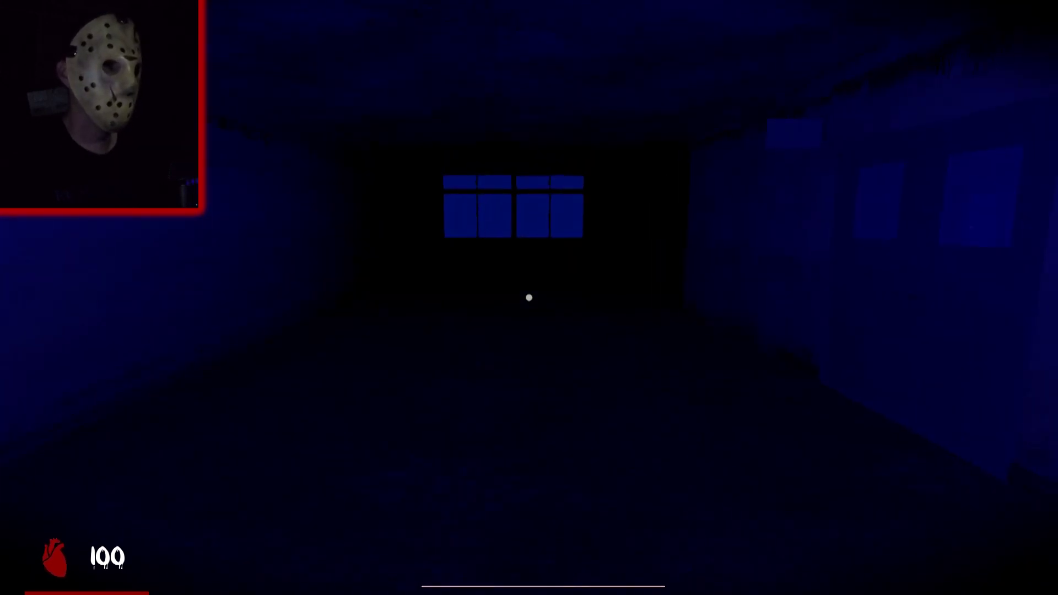
pyautogui.press('w')
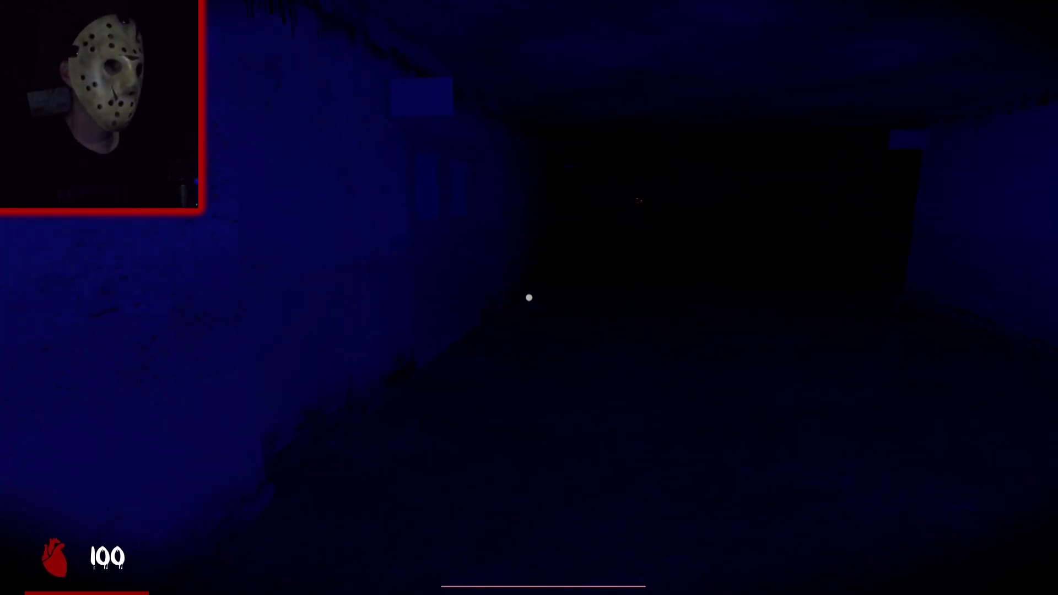
pyautogui.press('w')
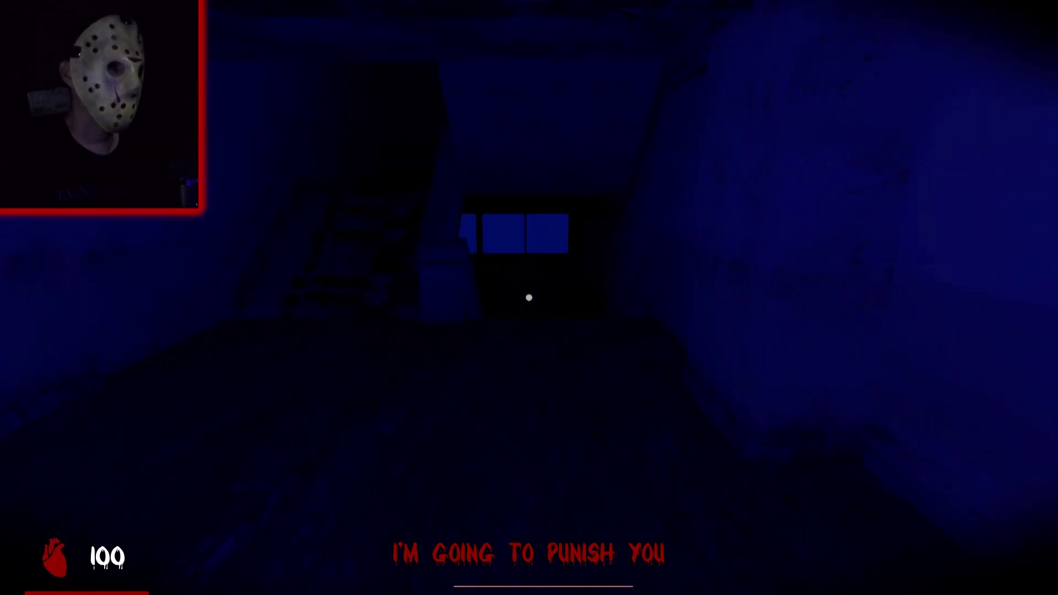
pyautogui.press('w')
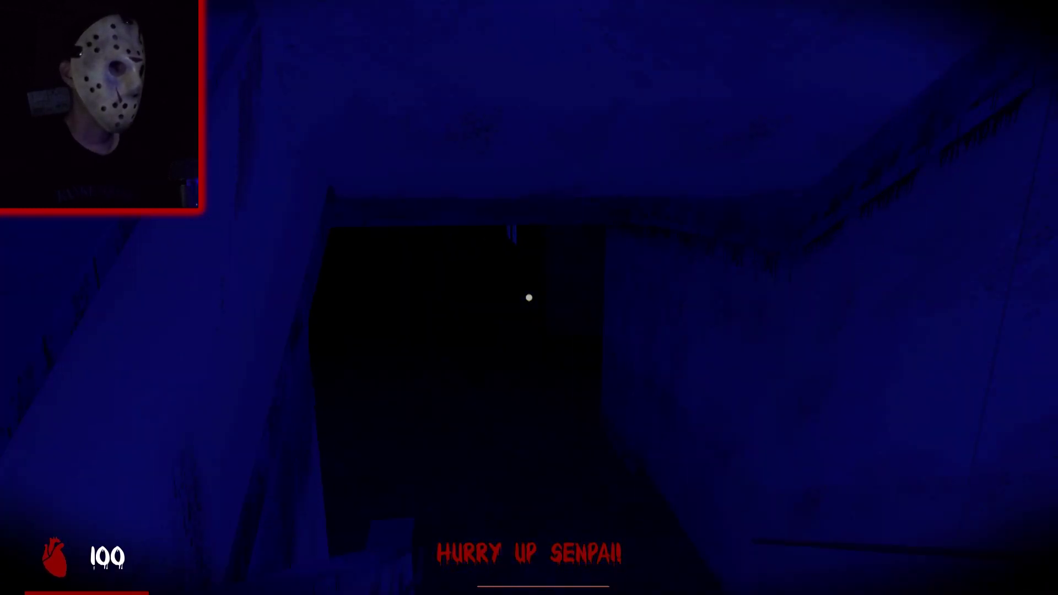
pyautogui.press('w')
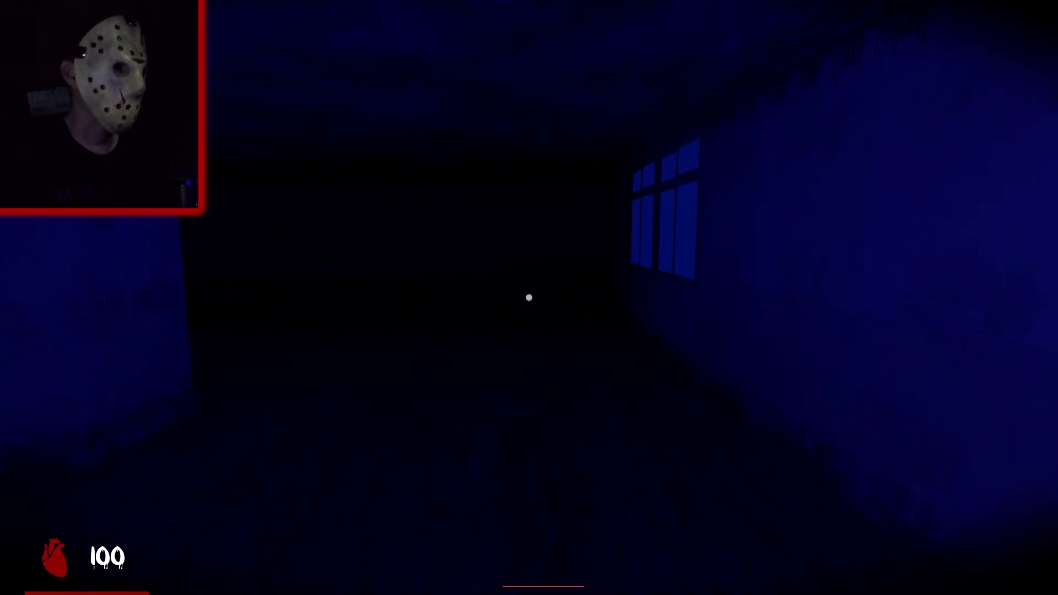
# - Avoid the red-eyed figure and walk past the sinks down the dark corridor
pyautogui.press('w')
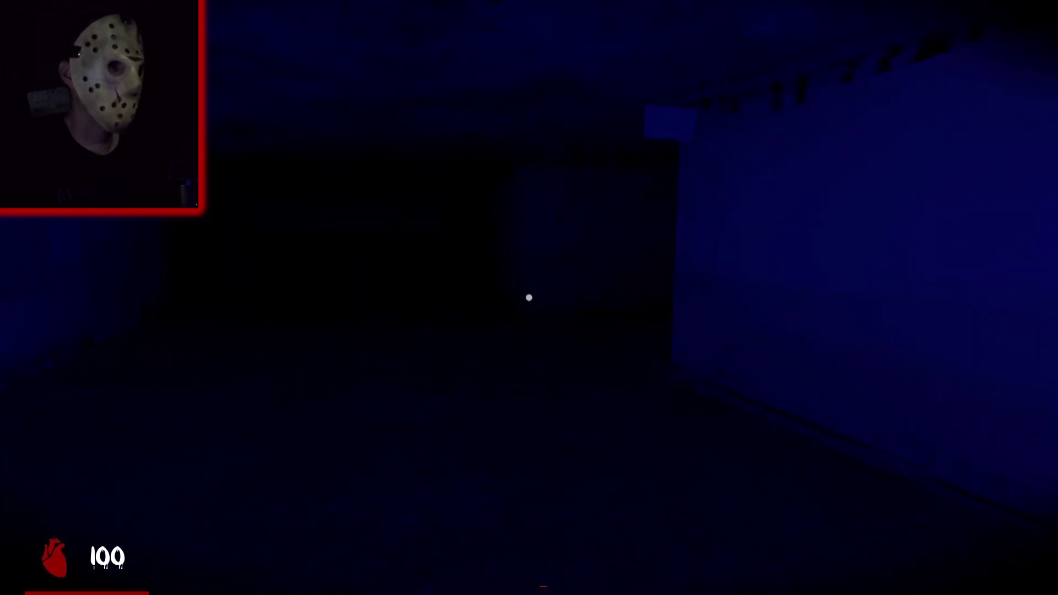
pyautogui.press('w')
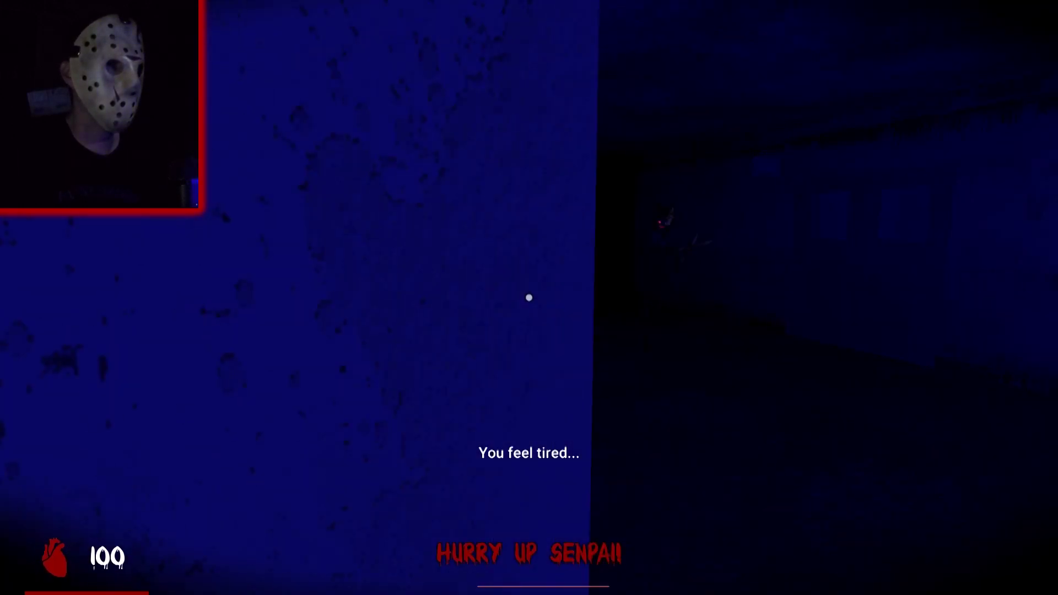
pyautogui.moveTo(529, 298); pyautogui.dragTo(529, 297)
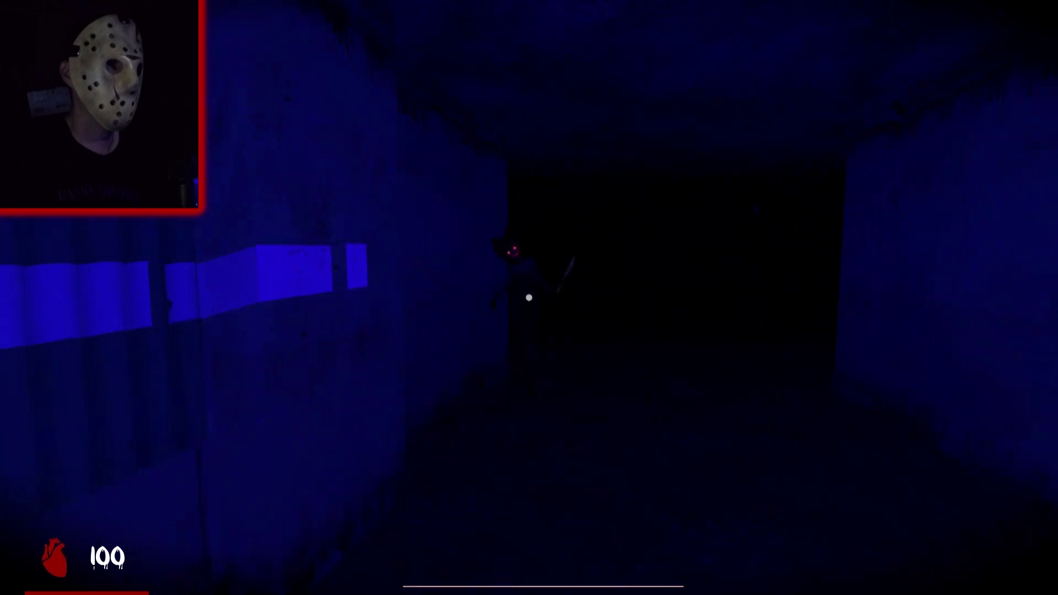
pyautogui.press('w')
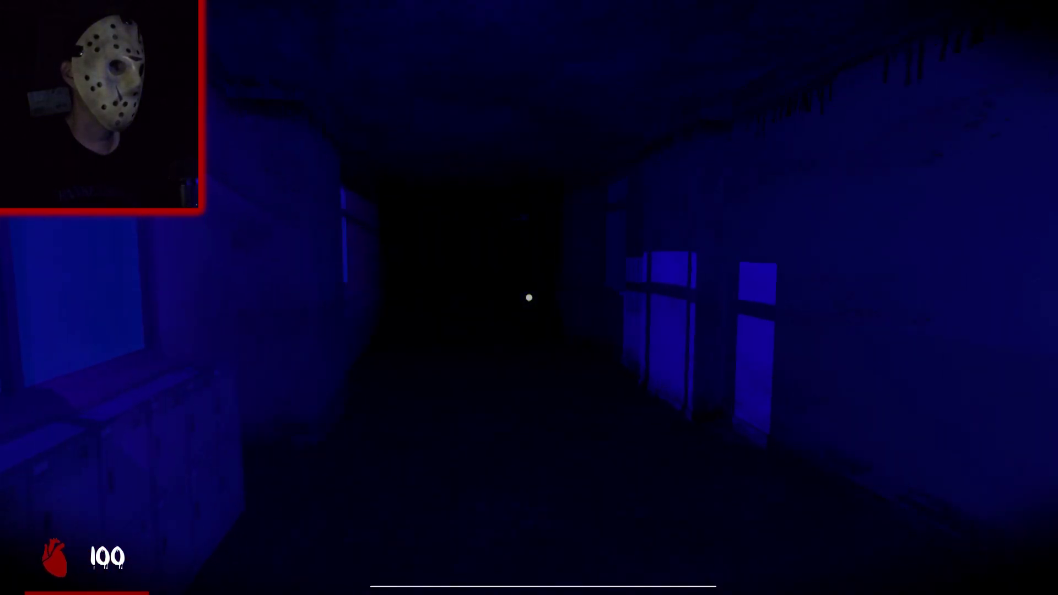
pyautogui.press('w')
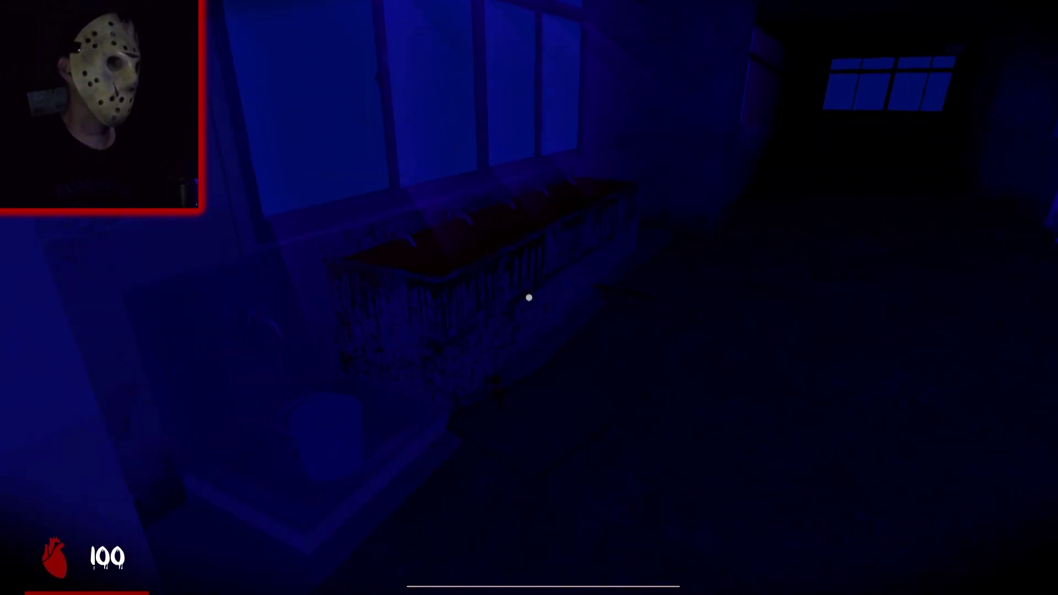
pyautogui.moveTo(529, 298); pyautogui.dragTo(529, 298)
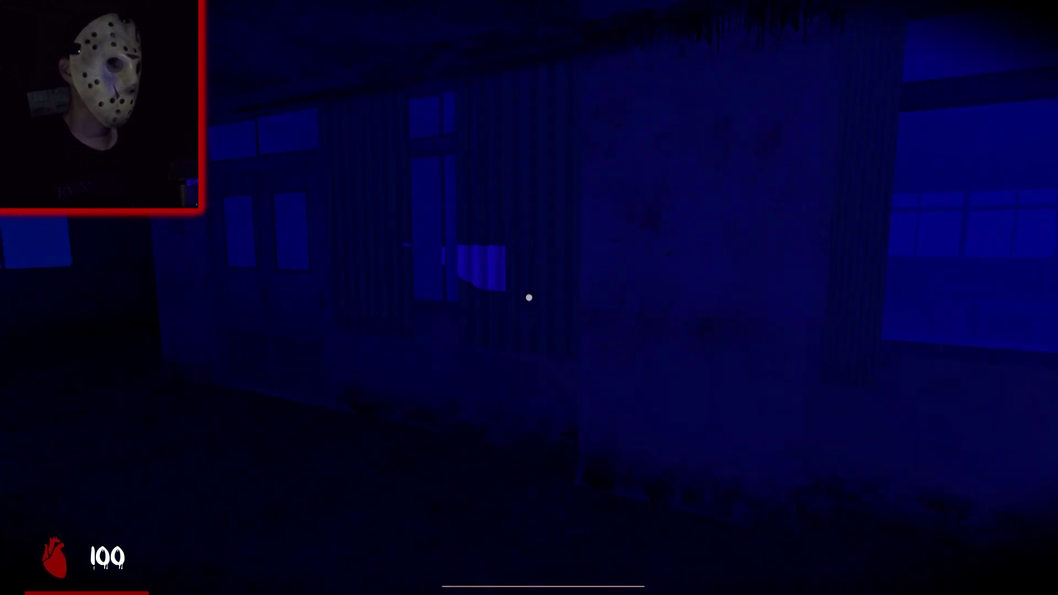
pyautogui.press('w')
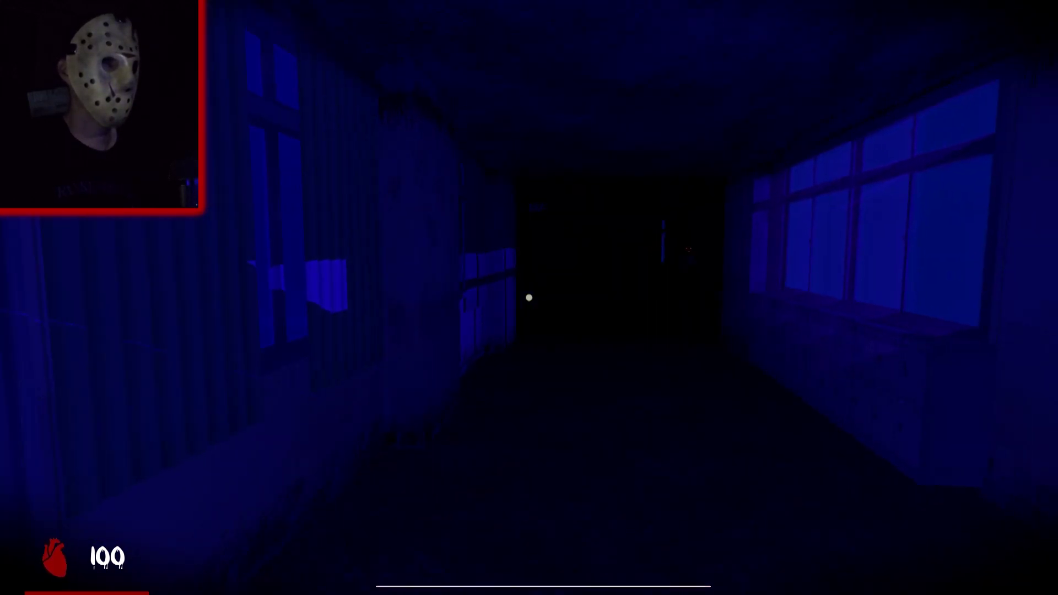
# - Enter the side room and put on the mask hanging on its wall
pyautogui.press('w')
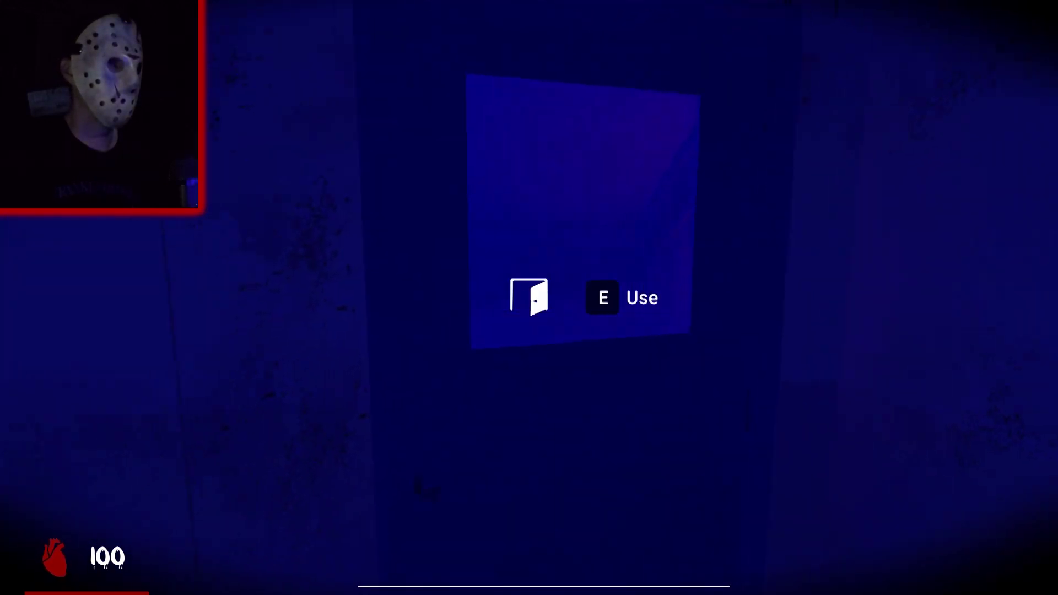
pyautogui.press('w')
pyautogui.press('e')
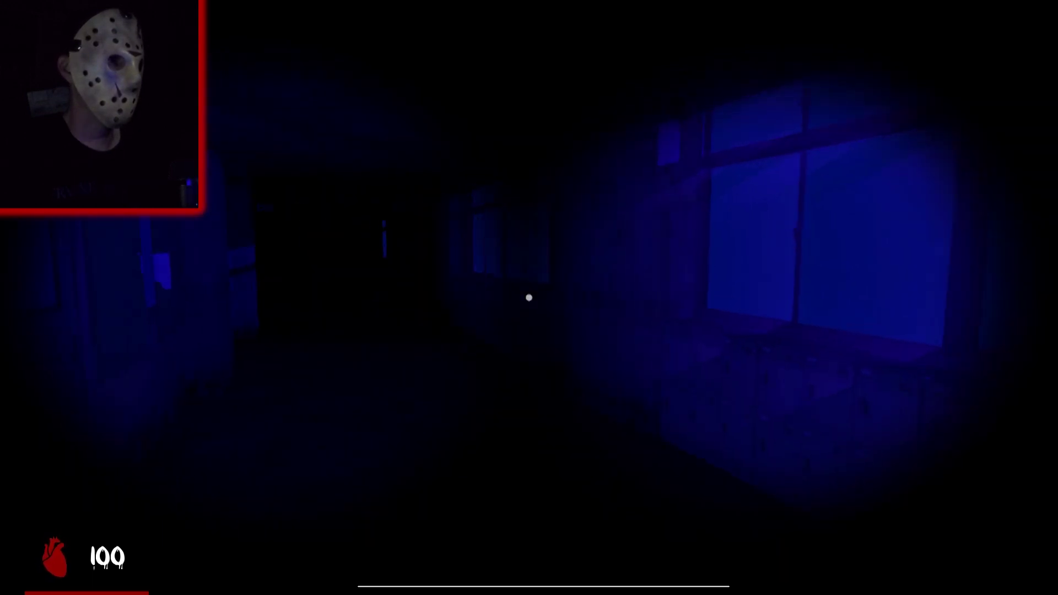
# - Walk the full windowed corridor into the pitch-dark area by the curtains
pyautogui.press('w')
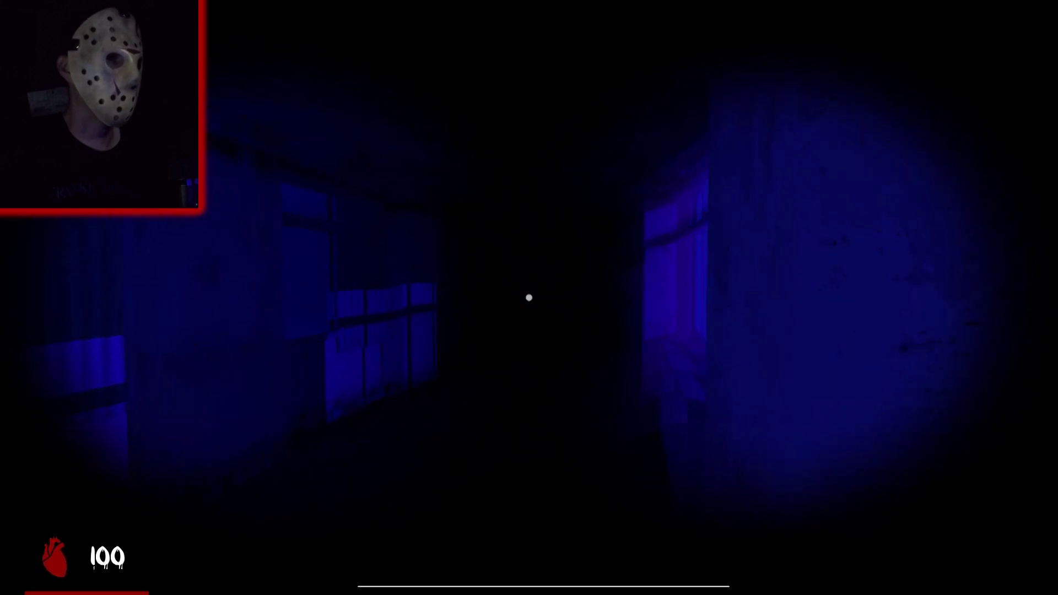
pyautogui.press('w')
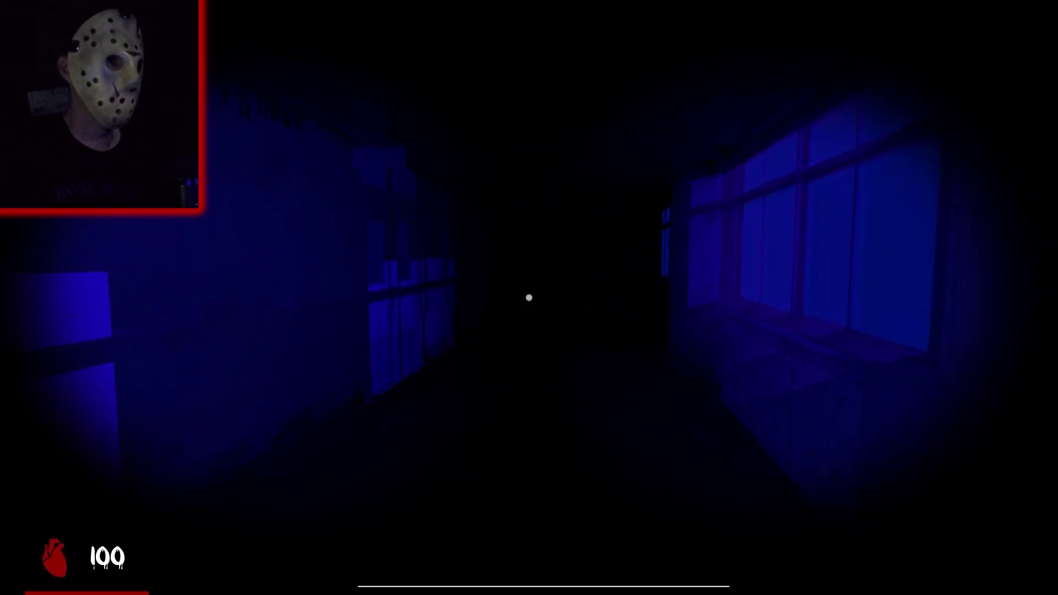
pyautogui.press('w')
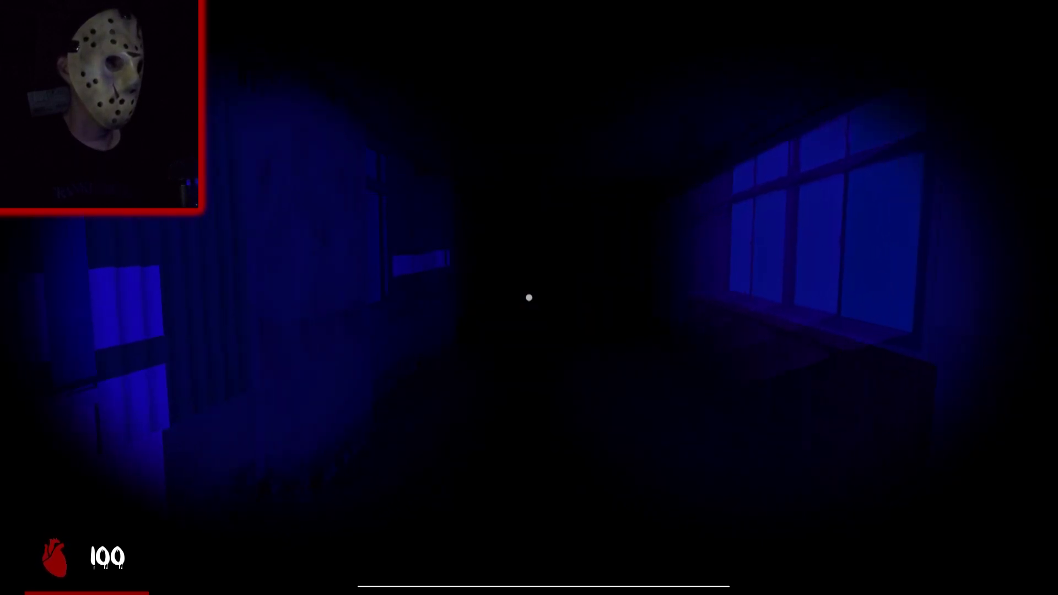
pyautogui.press('w')
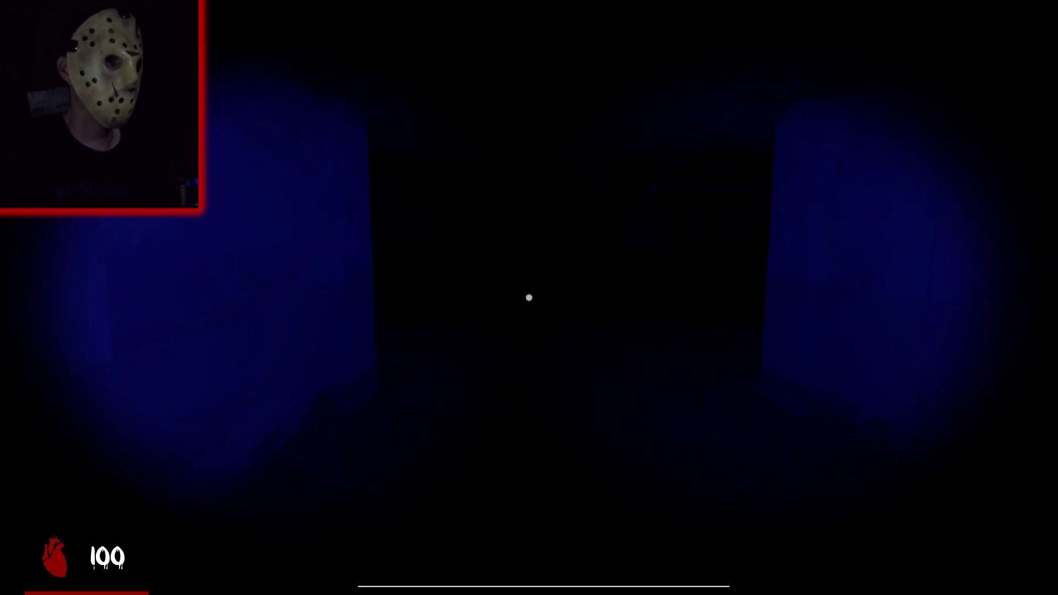
pyautogui.press('w')
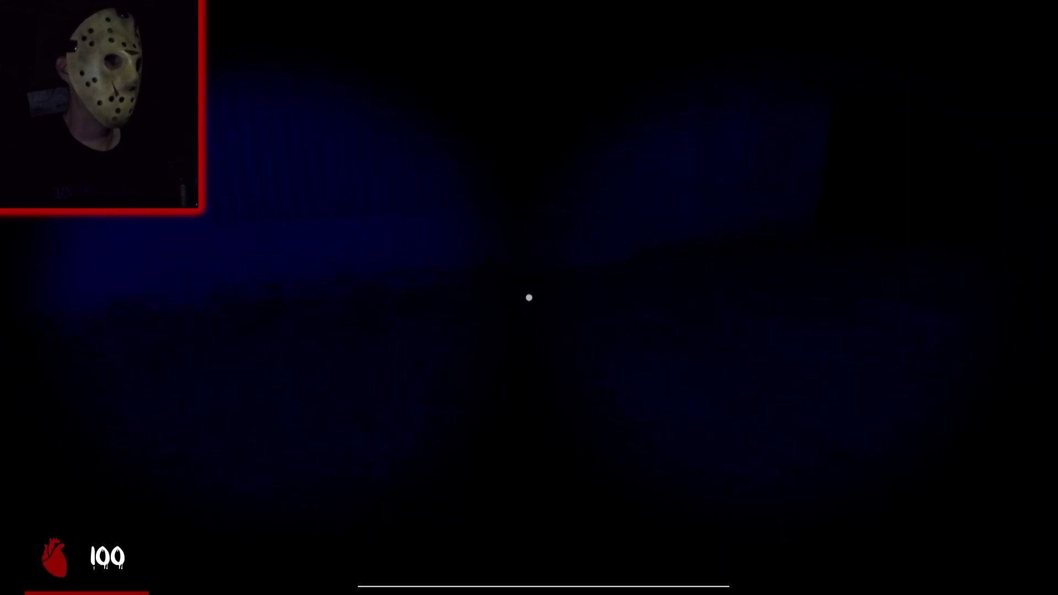
# - Walk past the curtains toward the stalls and the wall panel
pyautogui.press('w')
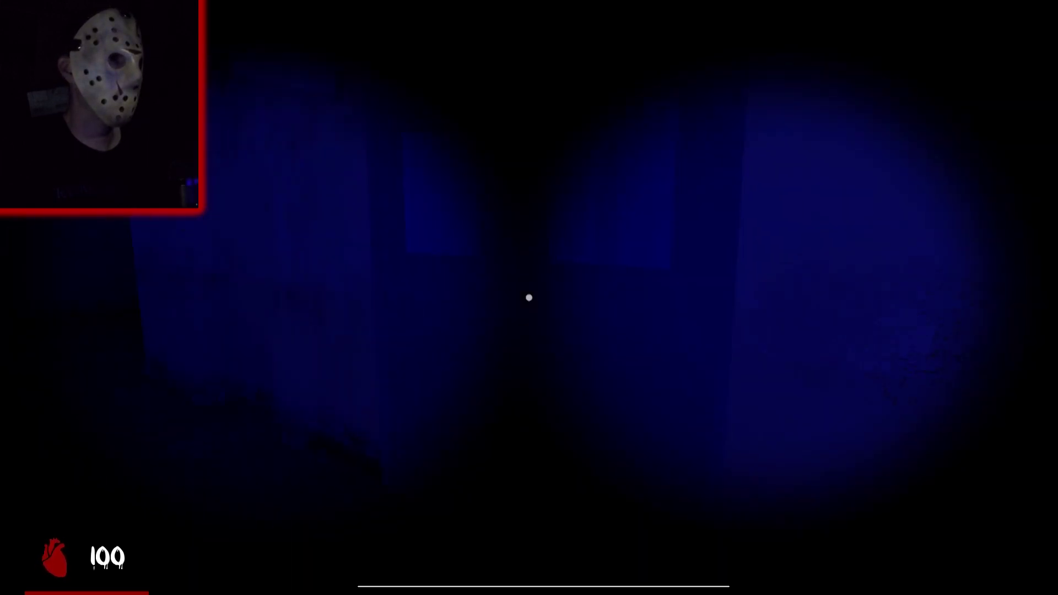
pyautogui.press('w')
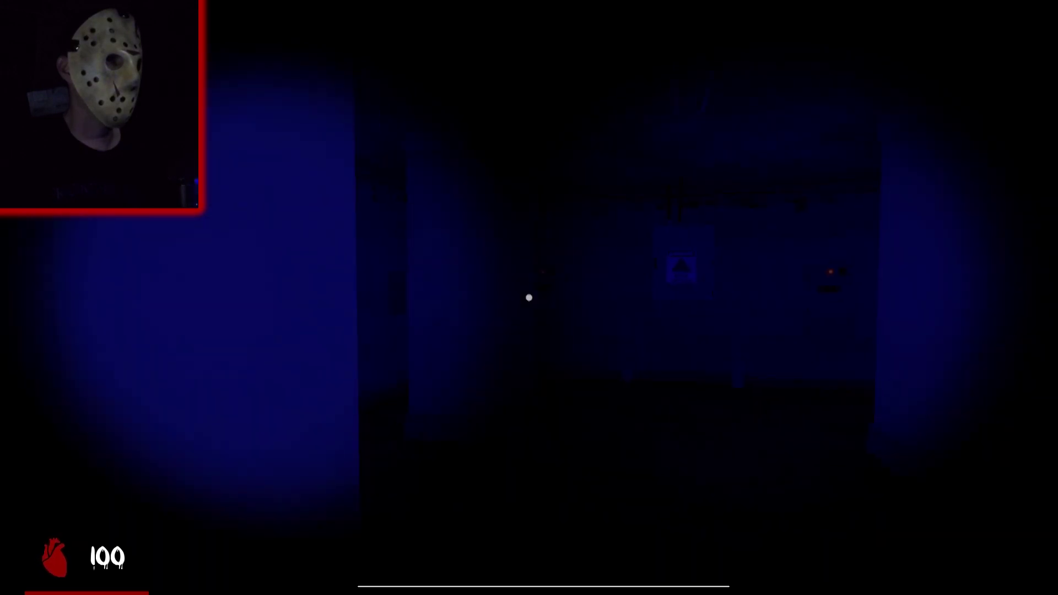
pyautogui.press('w')
pyautogui.press('w')
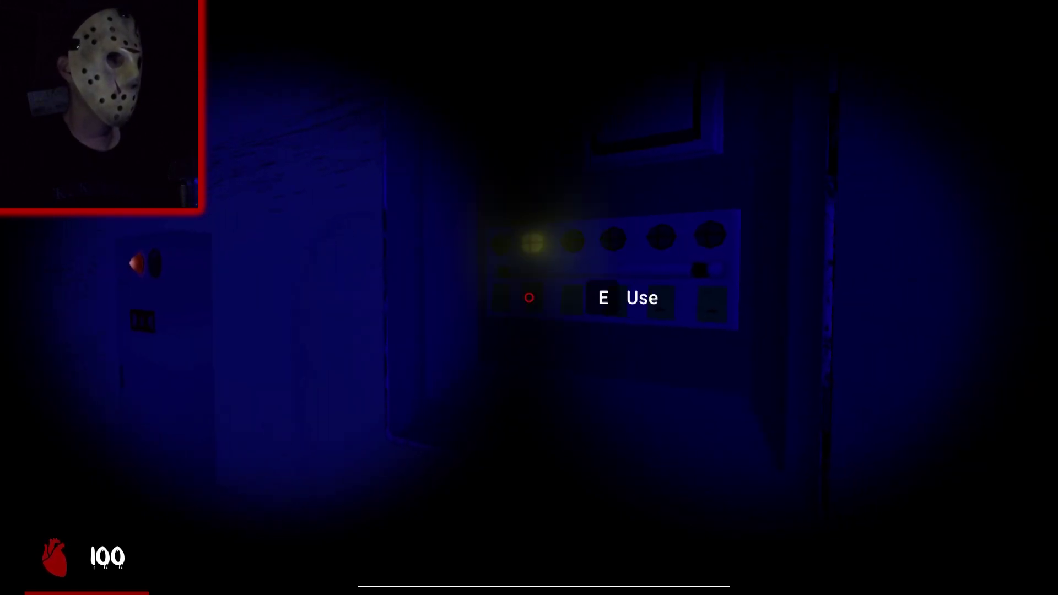
# - Flip each wall panel switch until all the coloured lights glow
pyautogui.press('e')
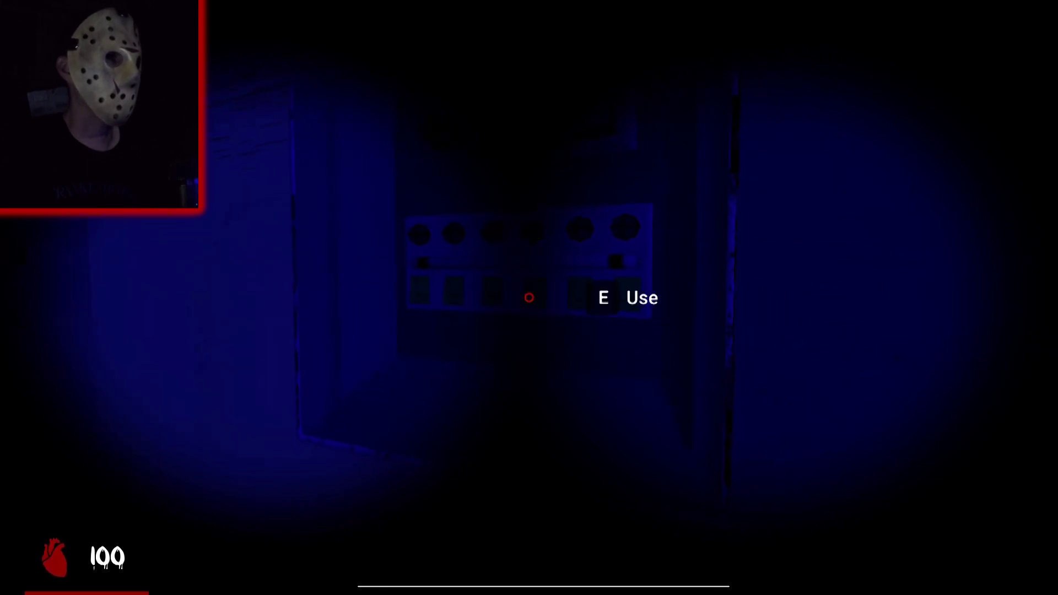
pyautogui.press('e')
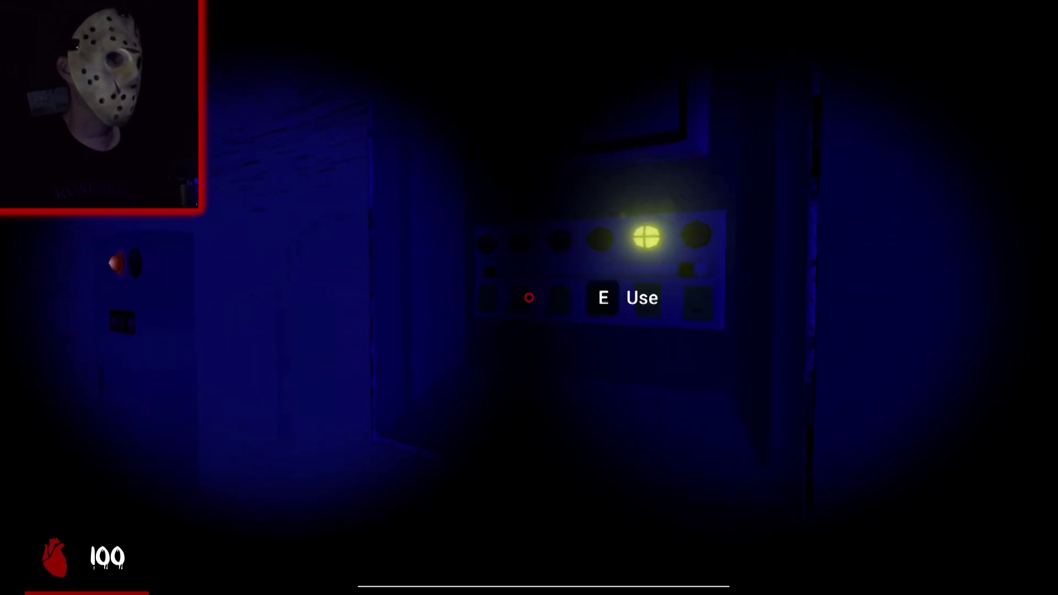
pyautogui.press('e')
pyautogui.press('e')
pyautogui.press('e')
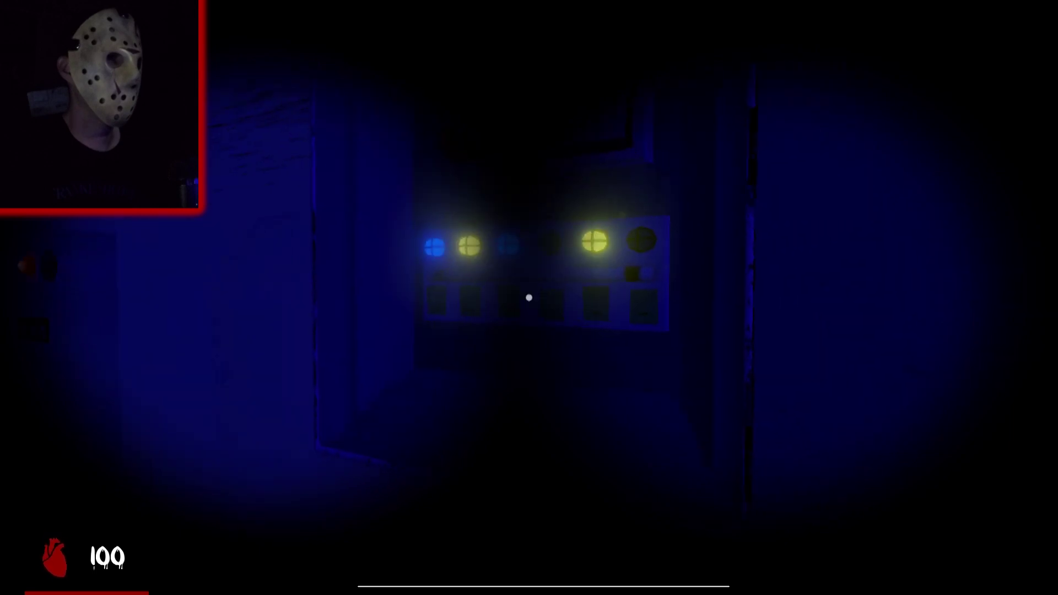
pyautogui.press('e')
pyautogui.press('e')
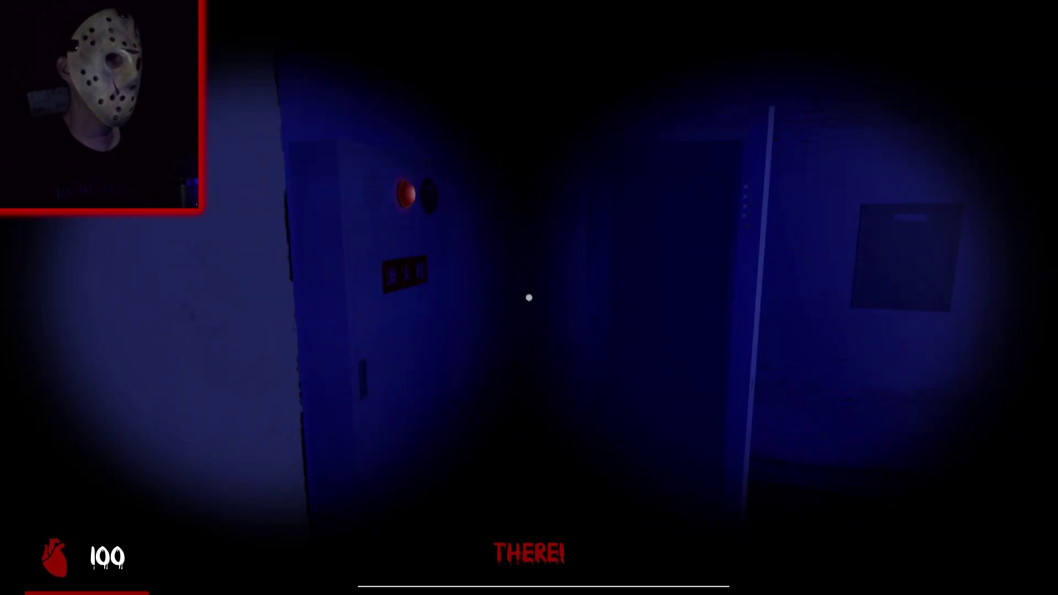
# - Run from the pursuer down the corridor, opening two doors to the classroom
pyautogui.press('w')
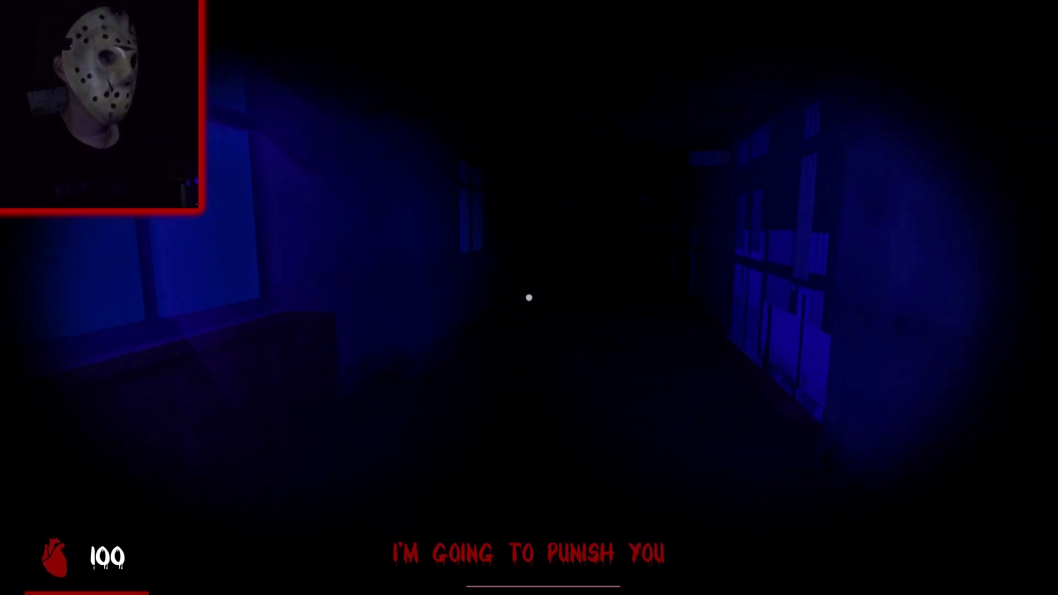
pyautogui.press('w')
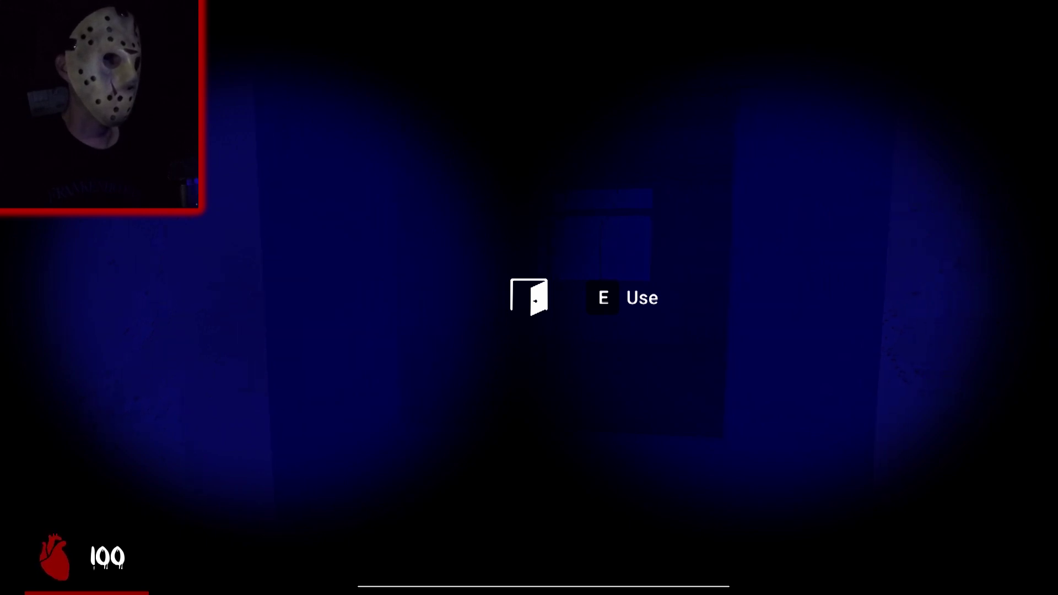
pyautogui.click(604, 302)
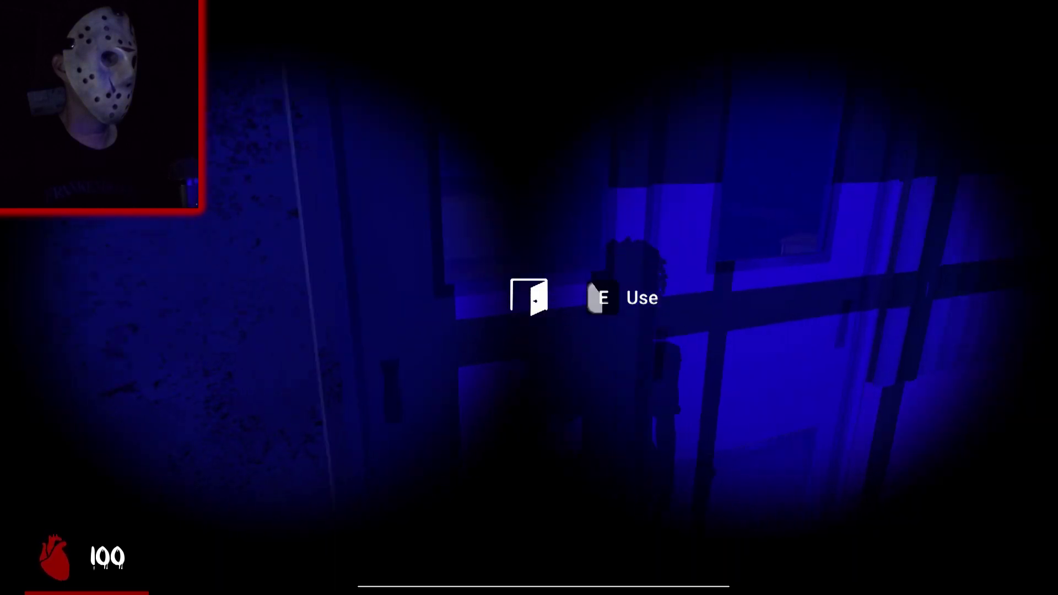
pyautogui.press('e')
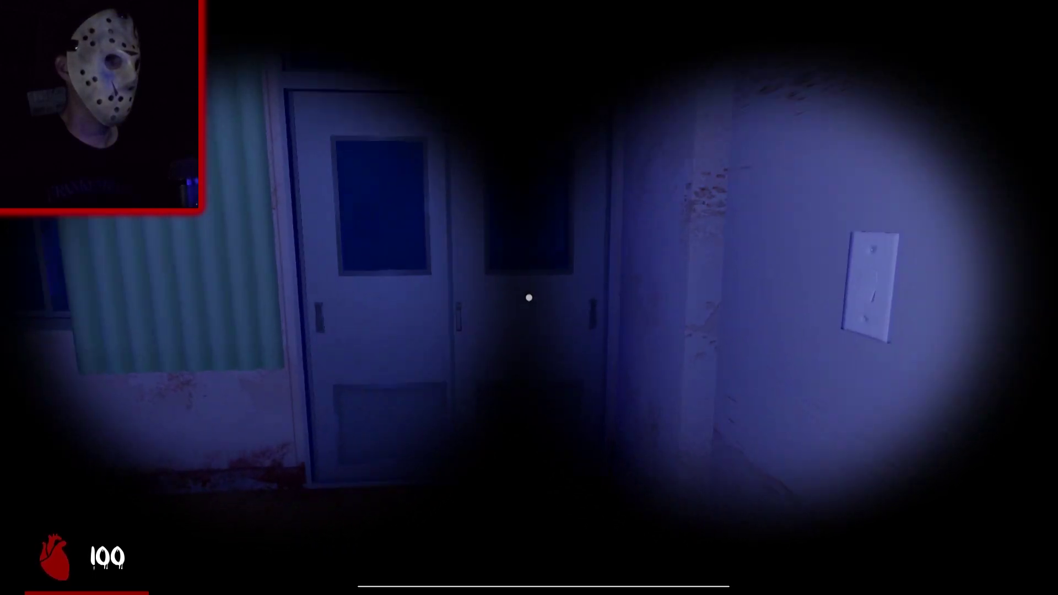
# - Enter the dark classroom, open the lower cupboard and take the A3 key
pyautogui.press('e')
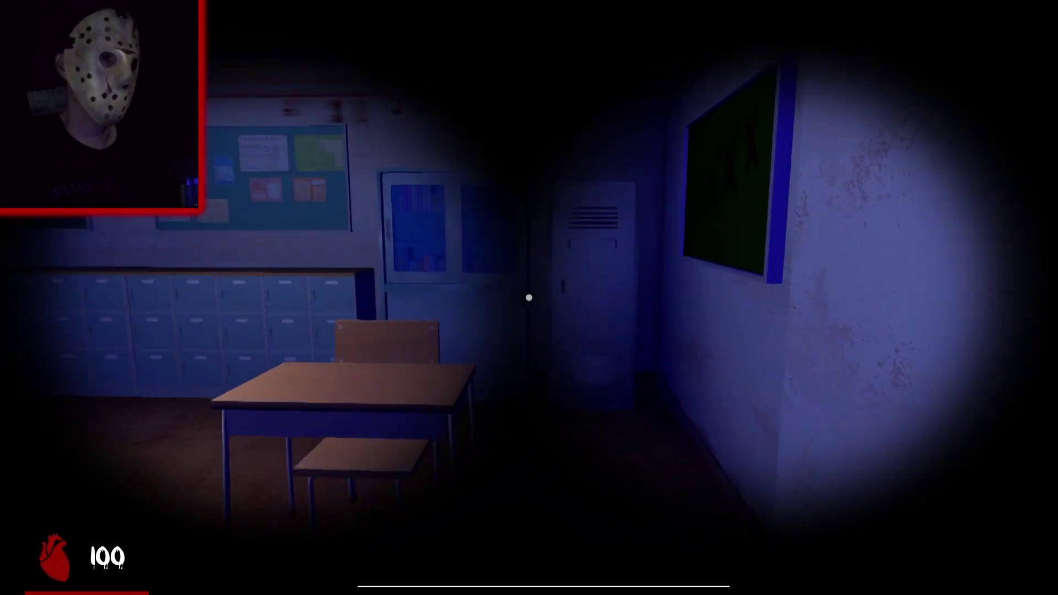
pyautogui.press('e')
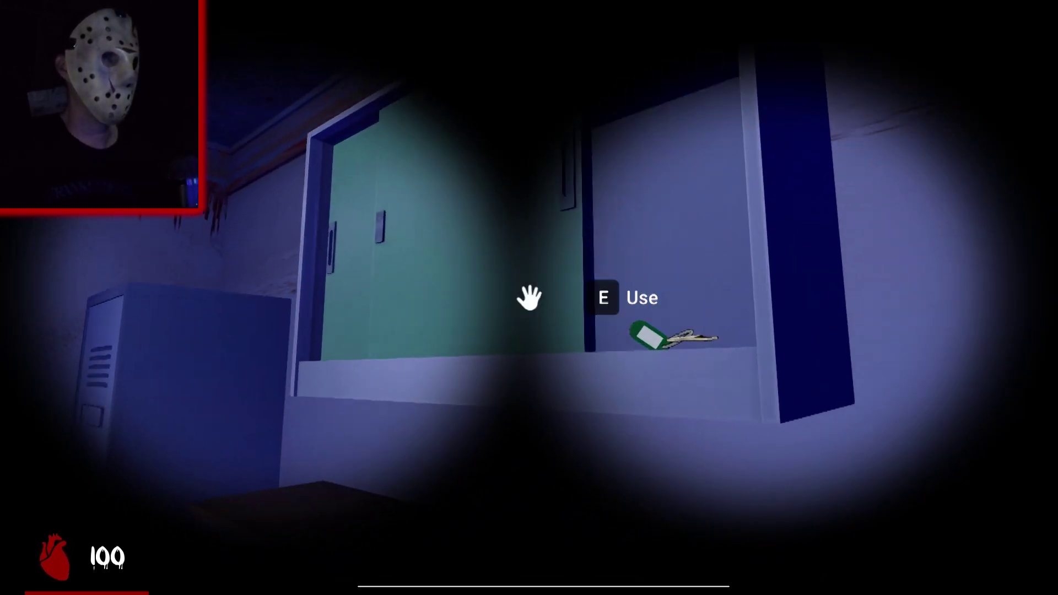
pyautogui.press('e')
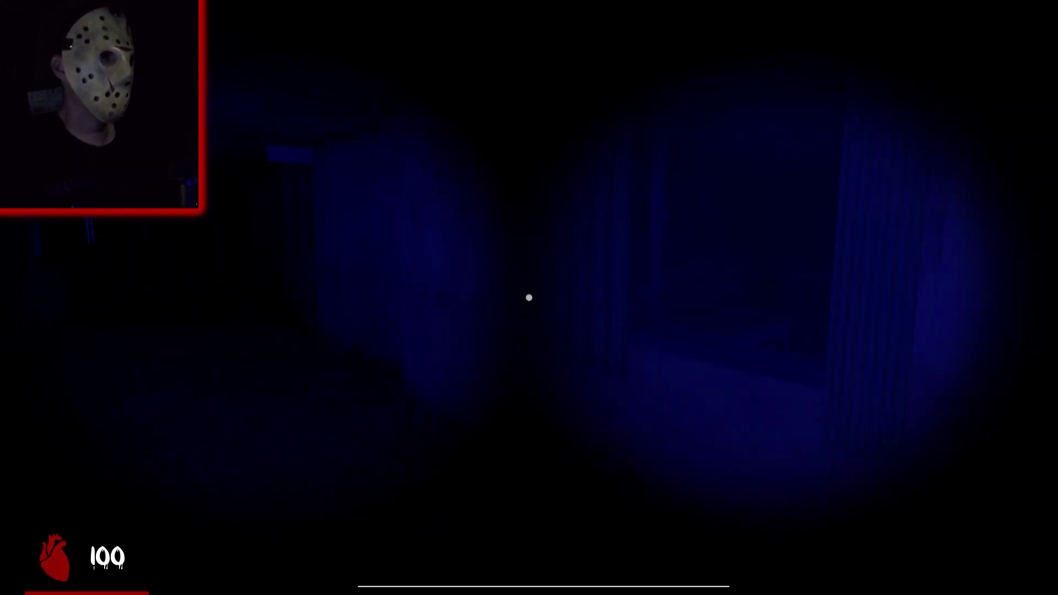
# - Unlock and open the door with the A3 key, then open the doors beyond
pyautogui.press('e')
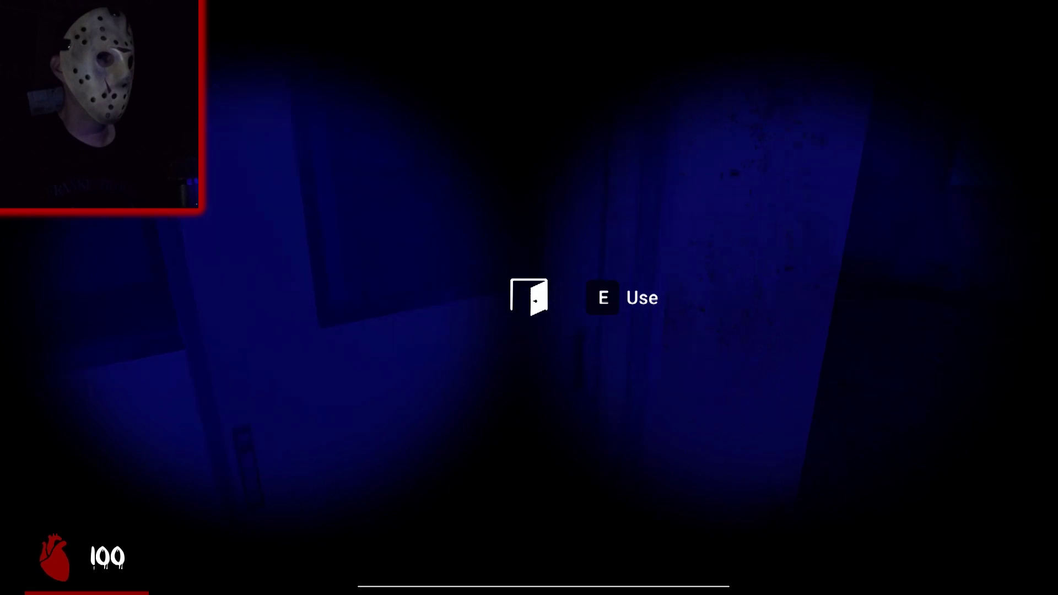
pyautogui.press('e')
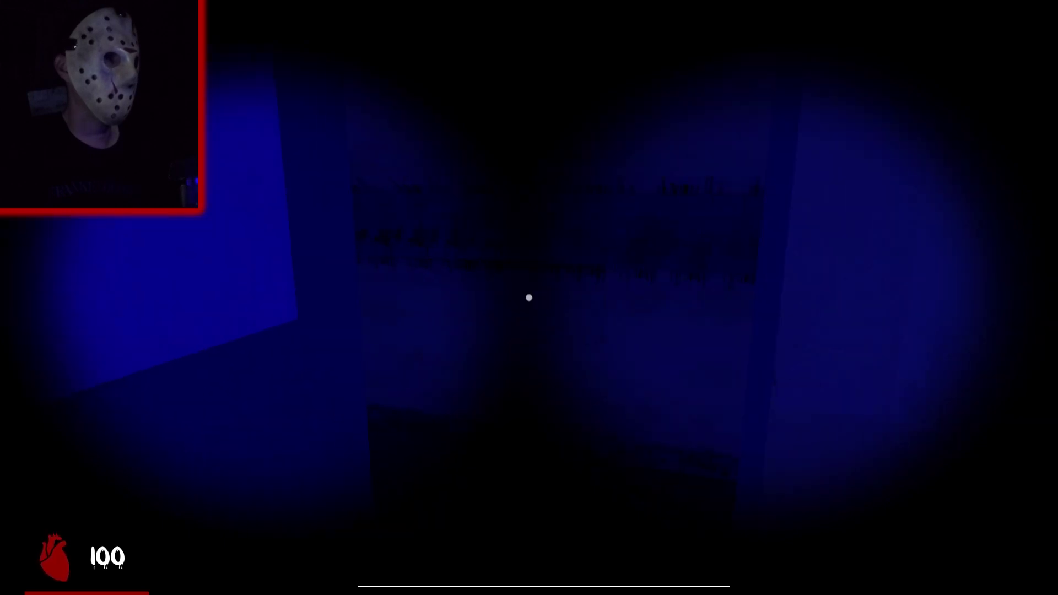
pyautogui.press('e')
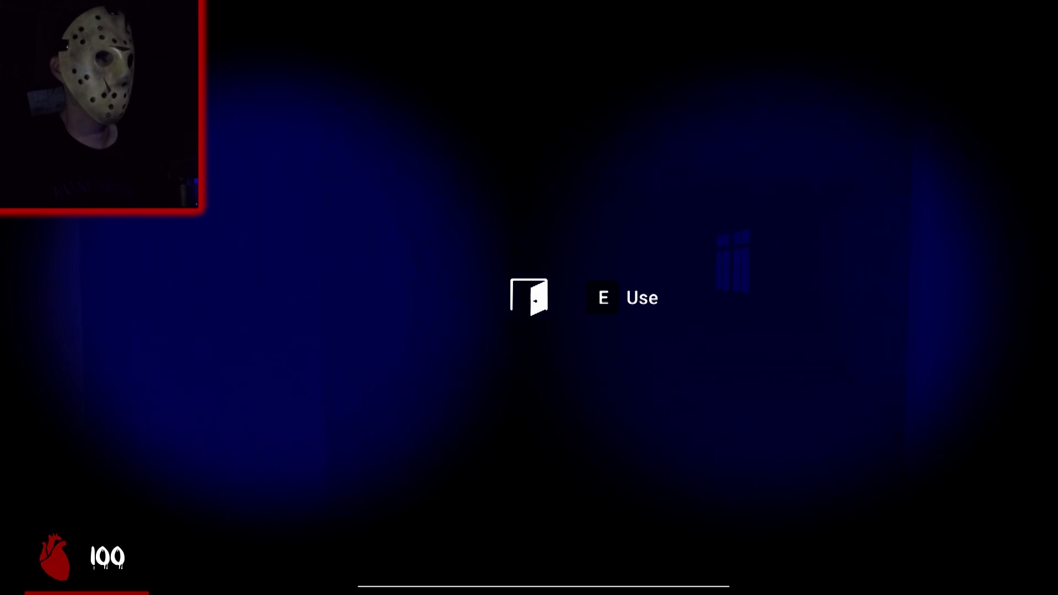
pyautogui.press('e')
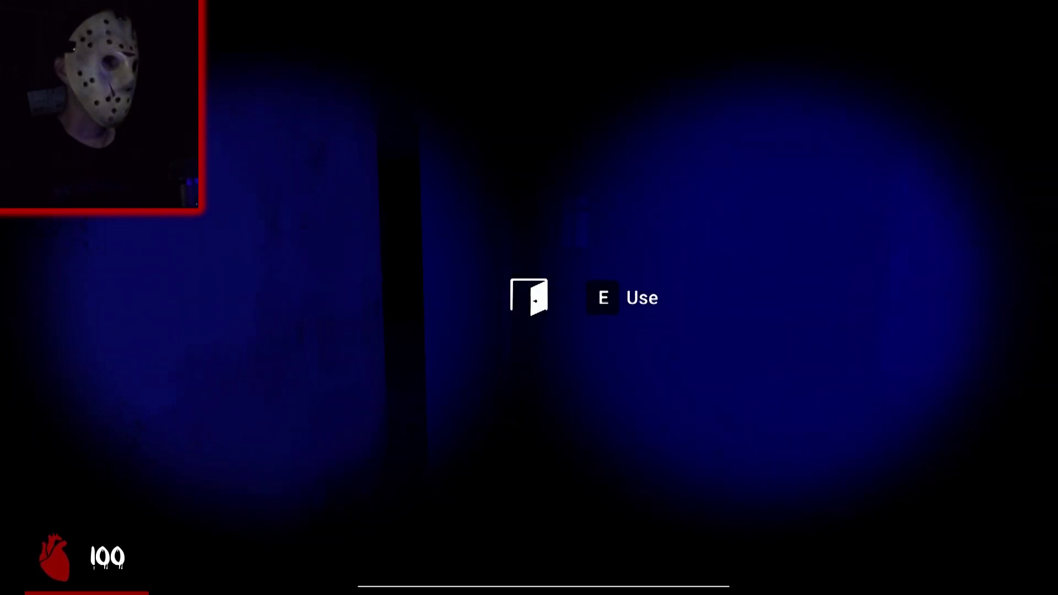
pyautogui.press('e')
# - Walk through the opening and down the hallway past the lit panels to the blue locker
pyautogui.press('w')
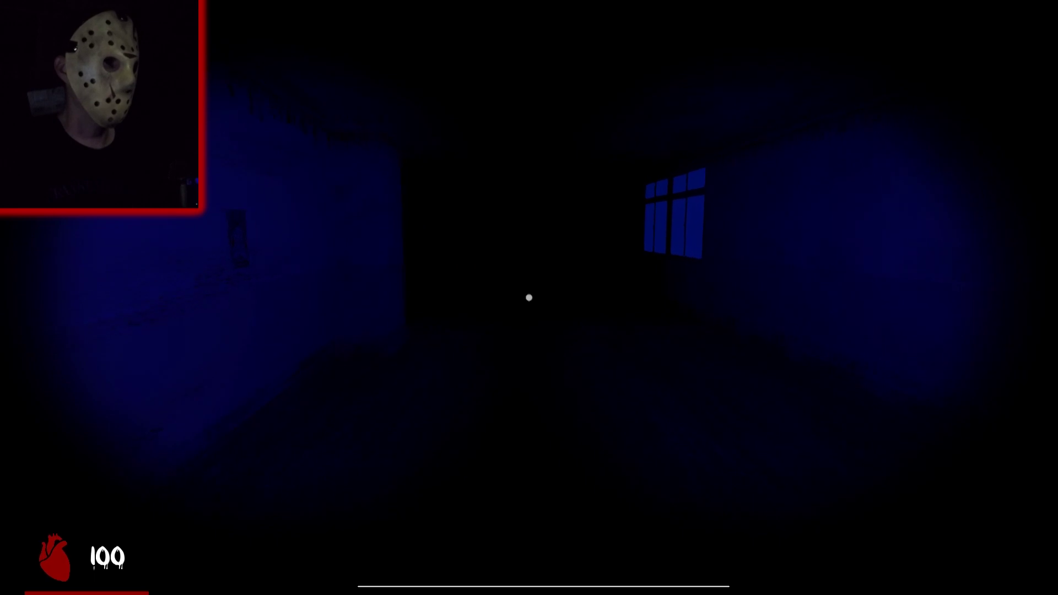
pyautogui.press('w')
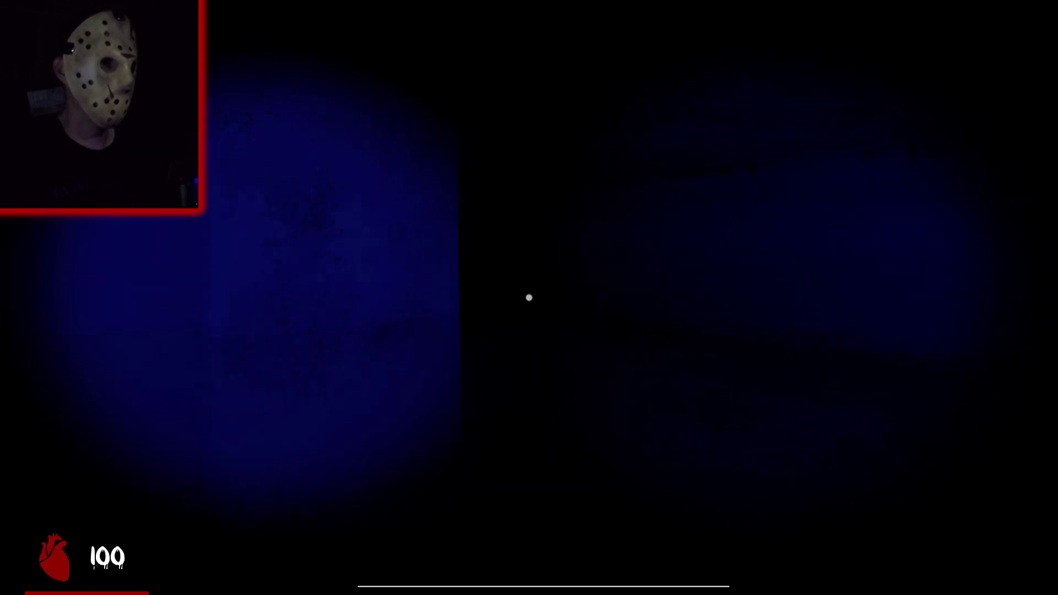
pyautogui.press('w')
pyautogui.press('w')
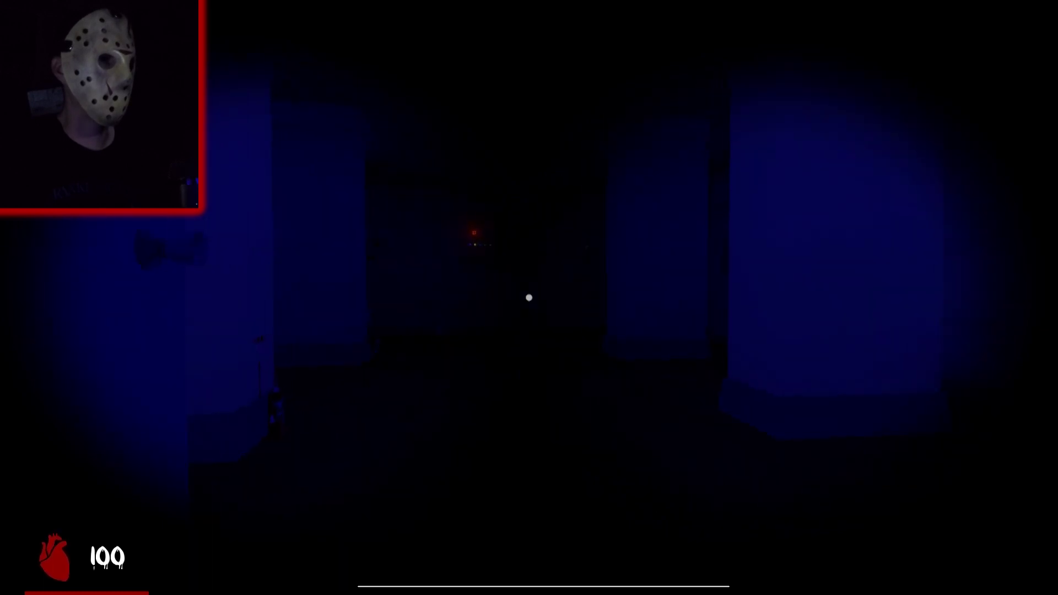
pyautogui.press('w')
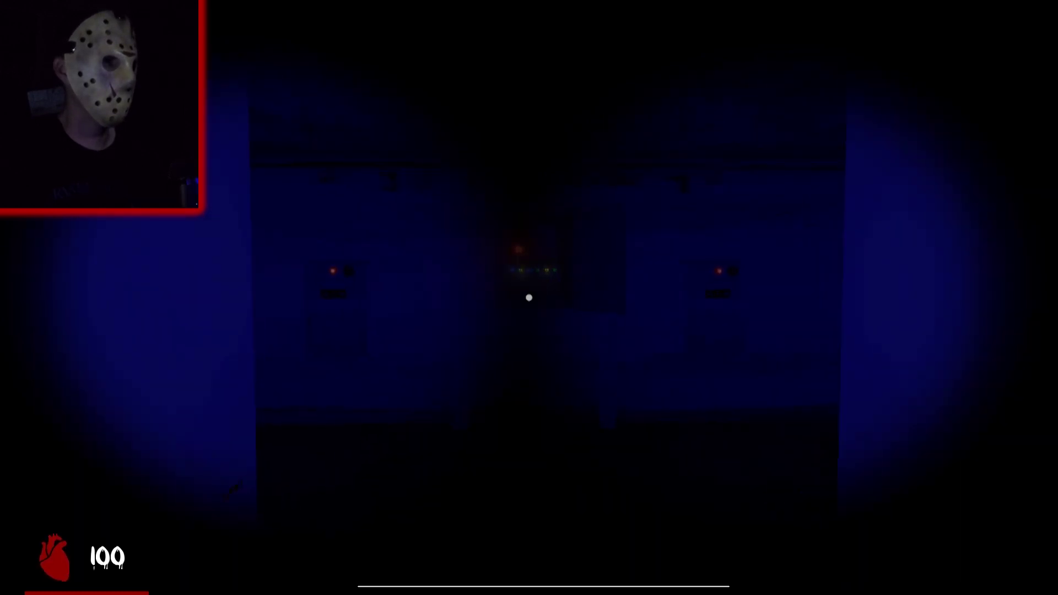
pyautogui.press('w')
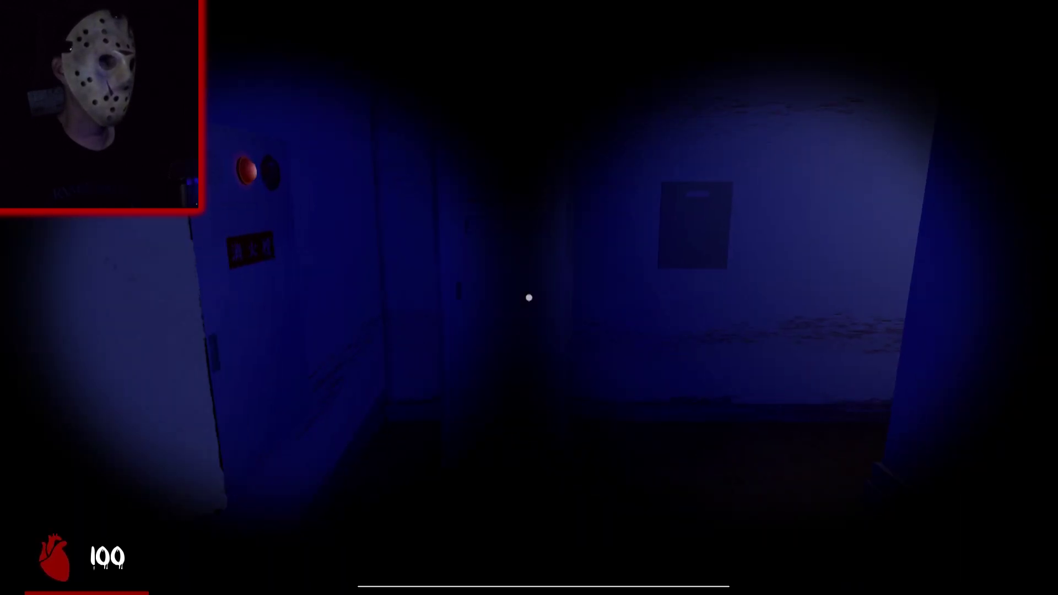
pyautogui.press('w')
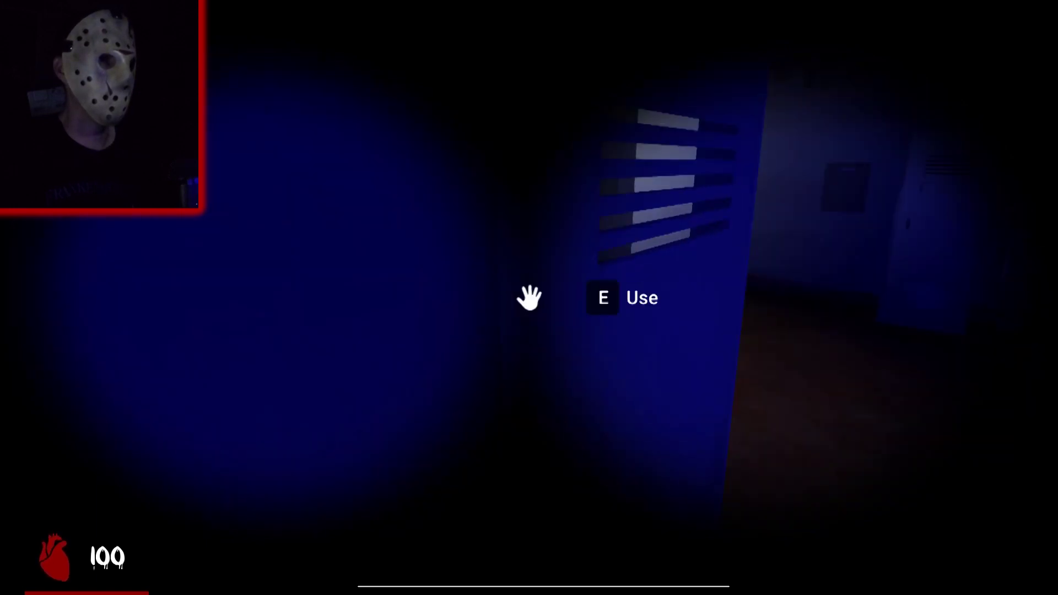
# - Move up to the blue locker
pyautogui.press('w')
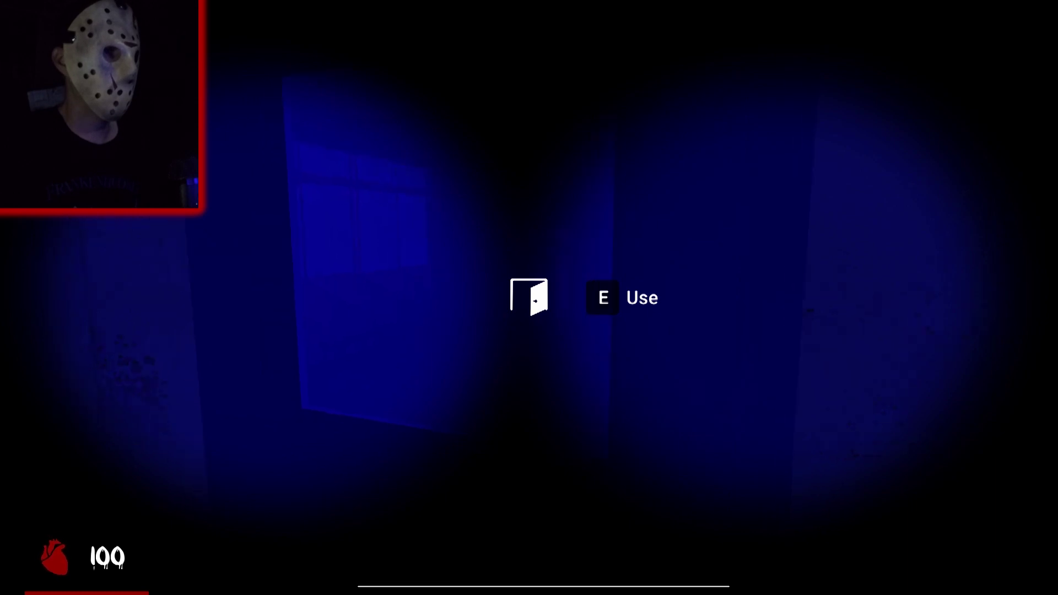
# - Turn from the door and walk the corridor into the chalkboard classroom
pyautogui.press('e')
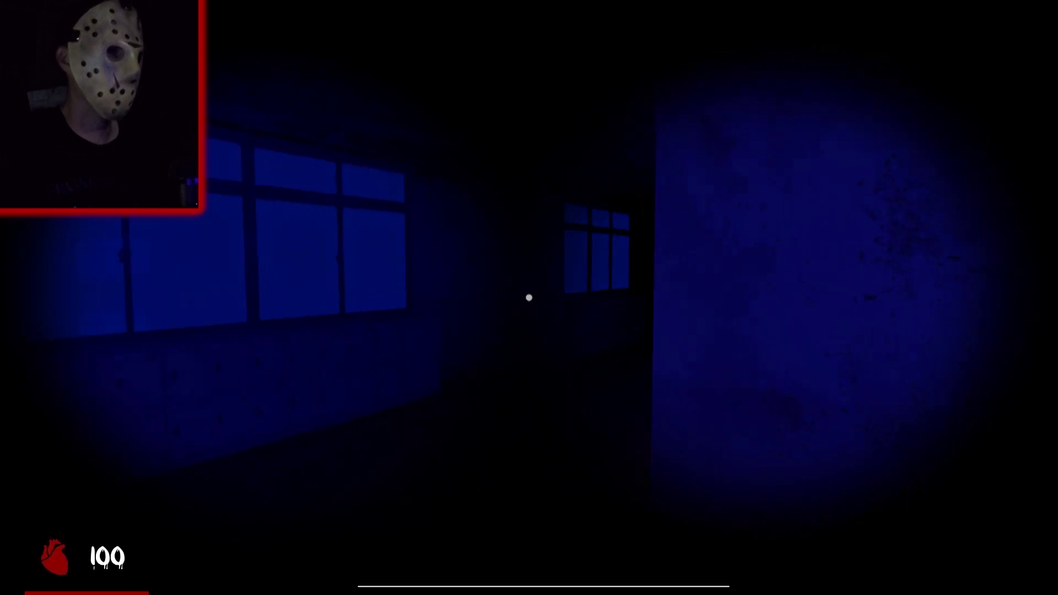
pyautogui.press('e')
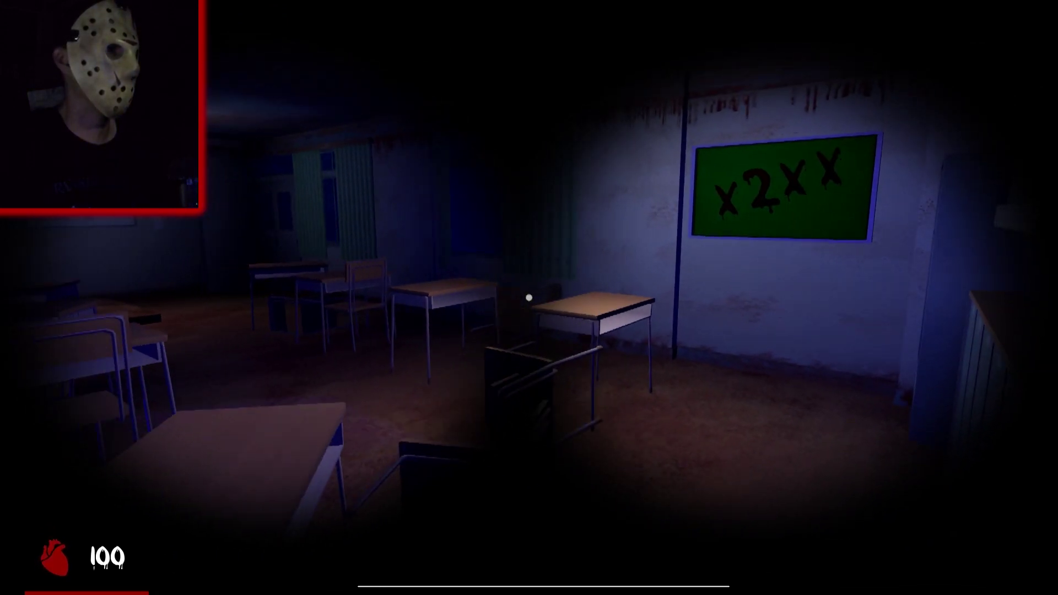
# - Walk past the desks and corner cabinet, then exit through the rear sliding door
pyautogui.press('w')
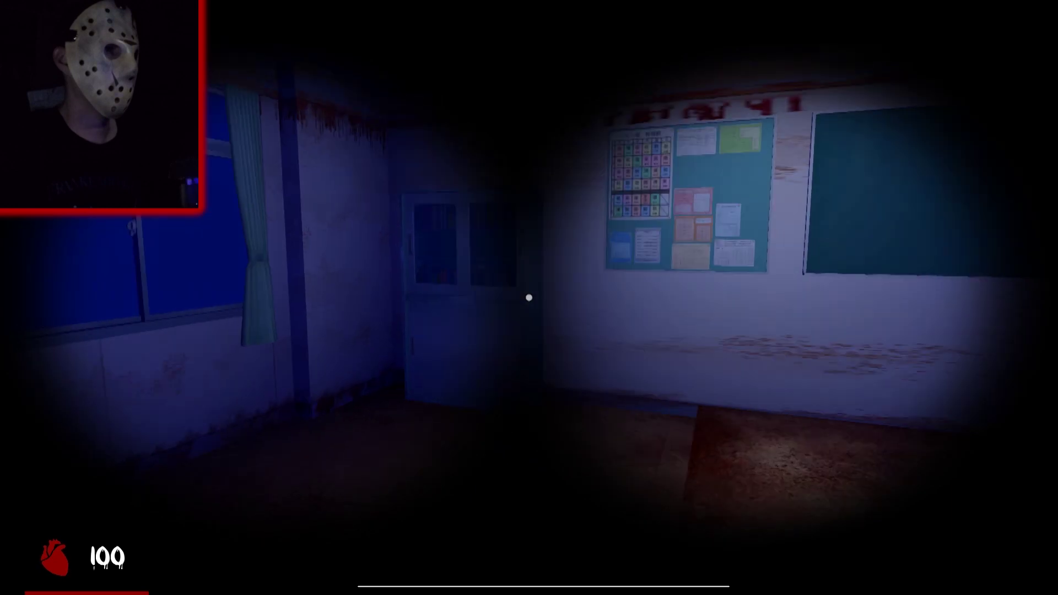
pyautogui.press('w')
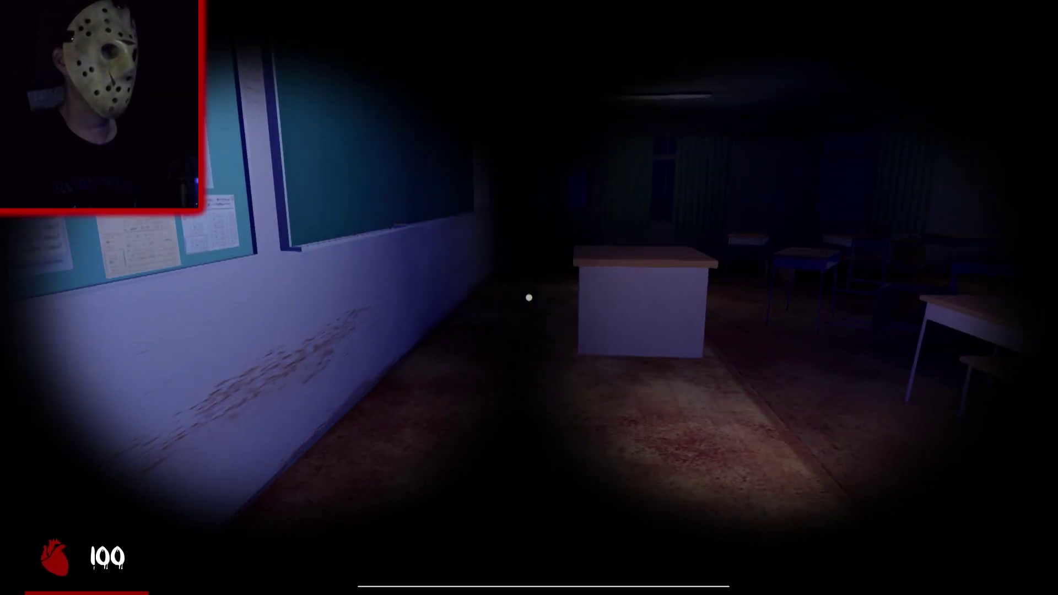
pyautogui.press('w')
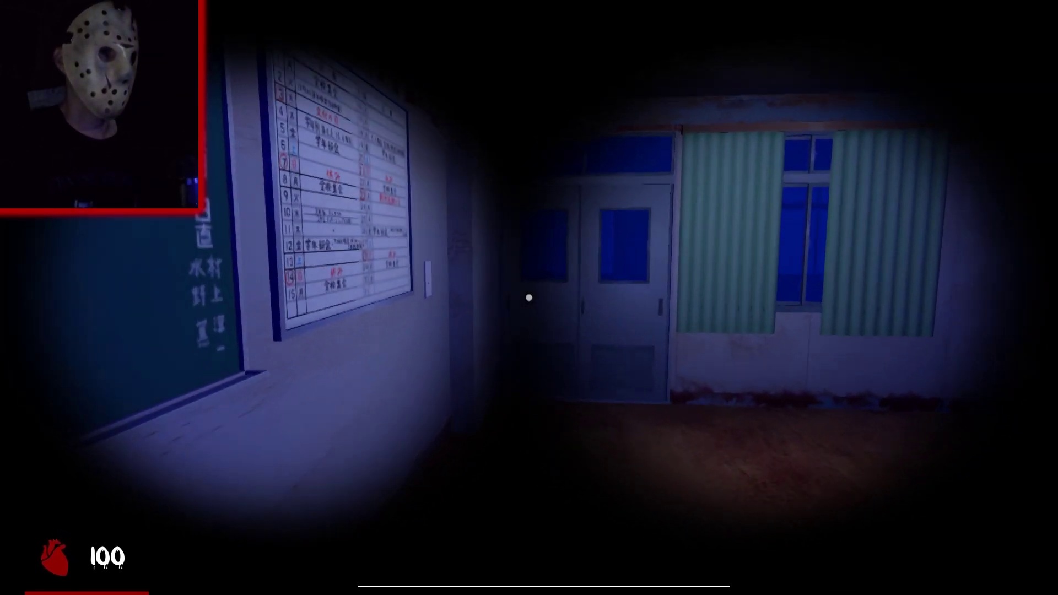
pyautogui.press('e')
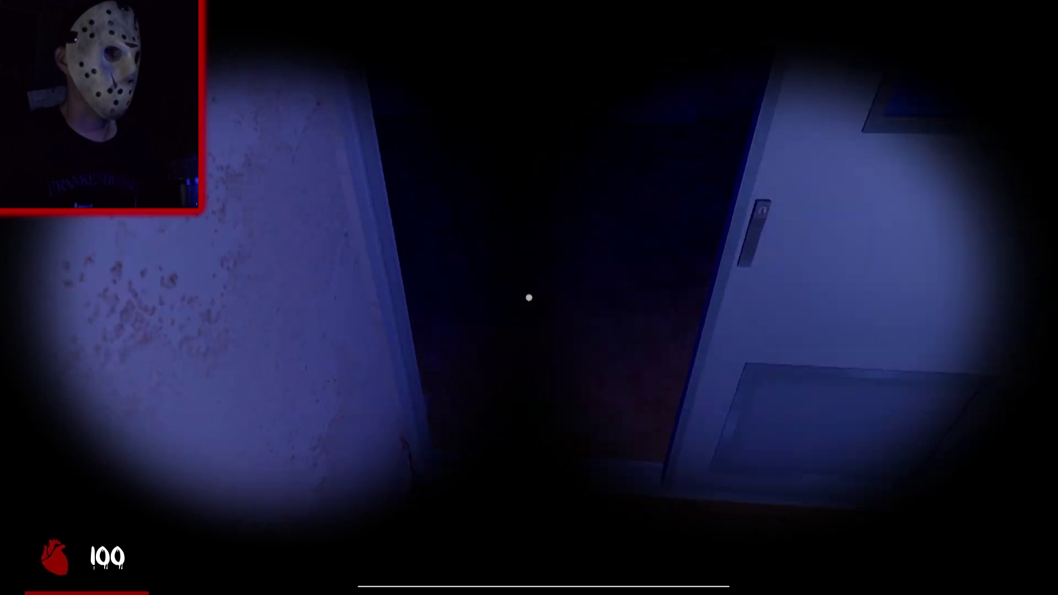
pyautogui.press('w')
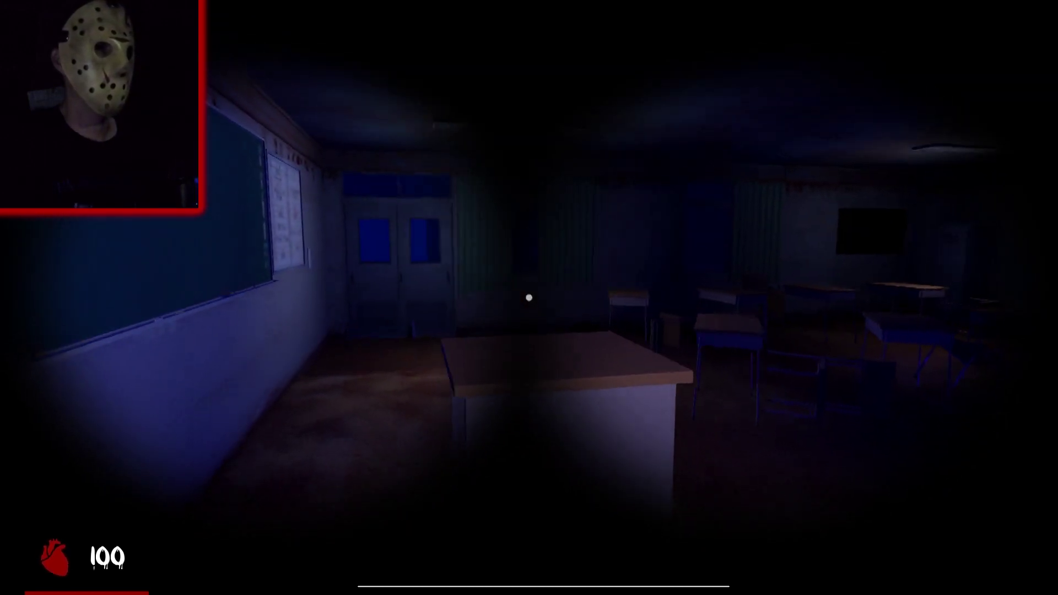
# - Cross the room and exit through its far door into the corridor
pyautogui.press('w')
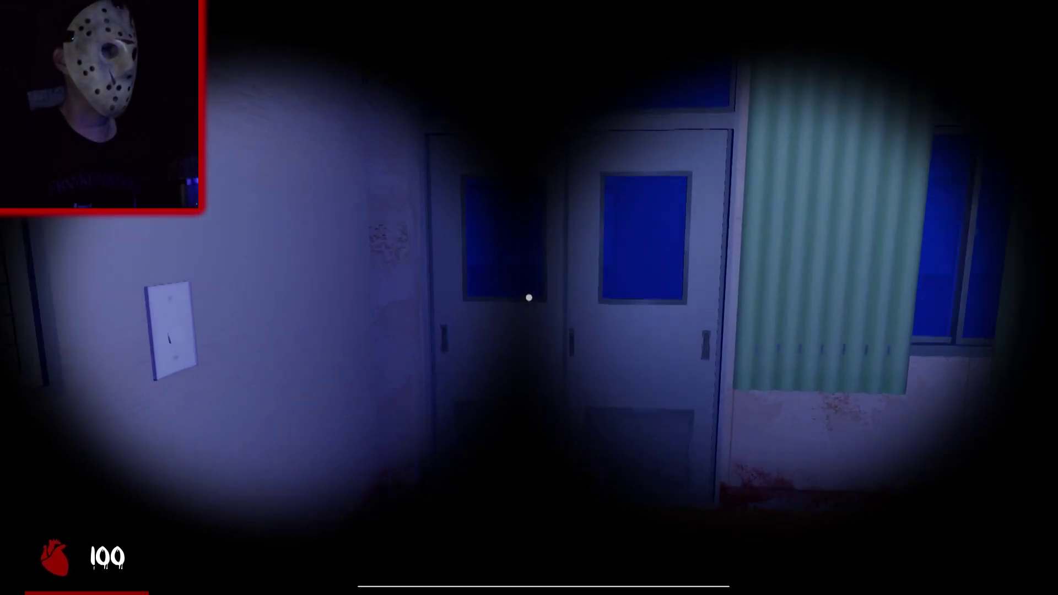
pyautogui.press('e')
pyautogui.press('w')
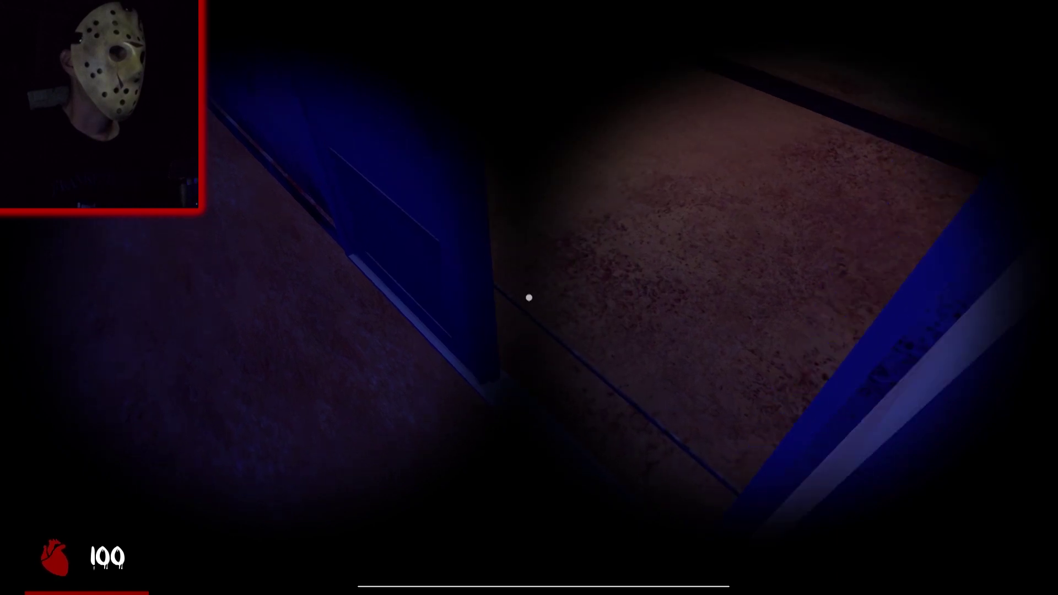
# - Look around the desk classroom, check the bookcase cabinet, and exit to the hallway
pyautogui.press('w')
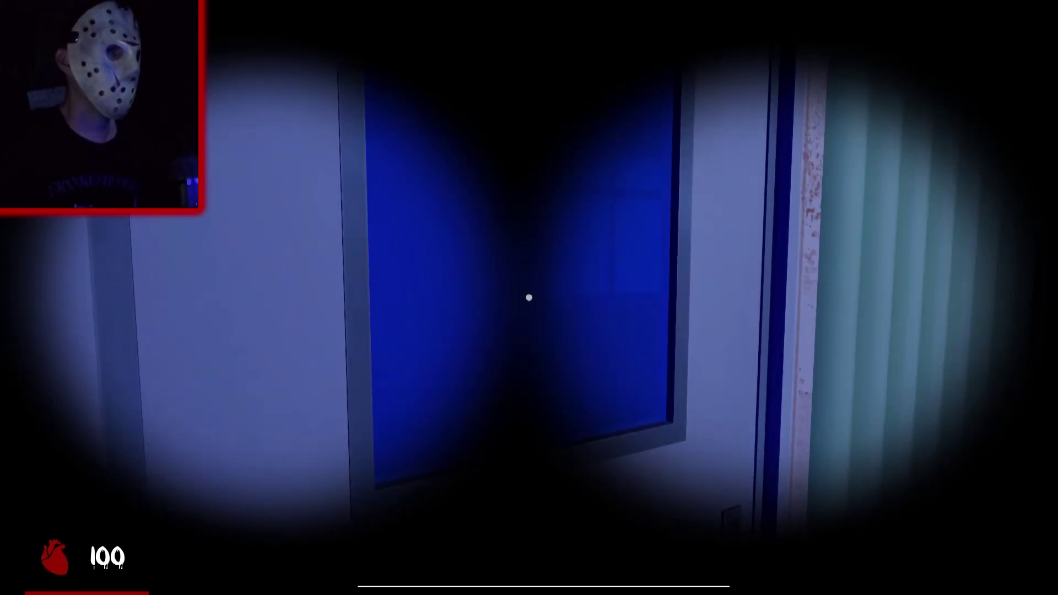
pyautogui.press('w')
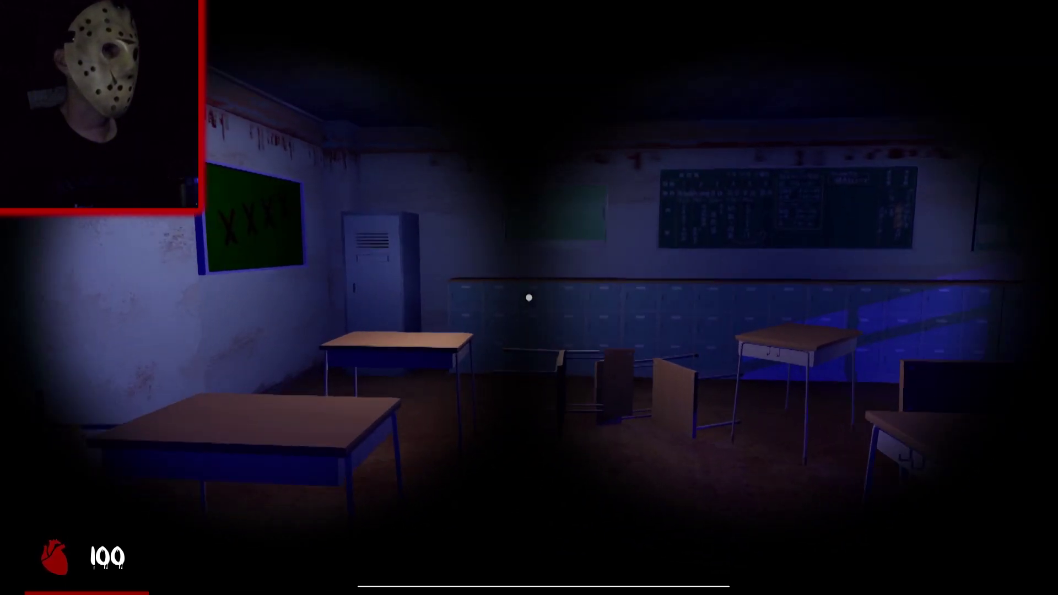
pyautogui.press('w')
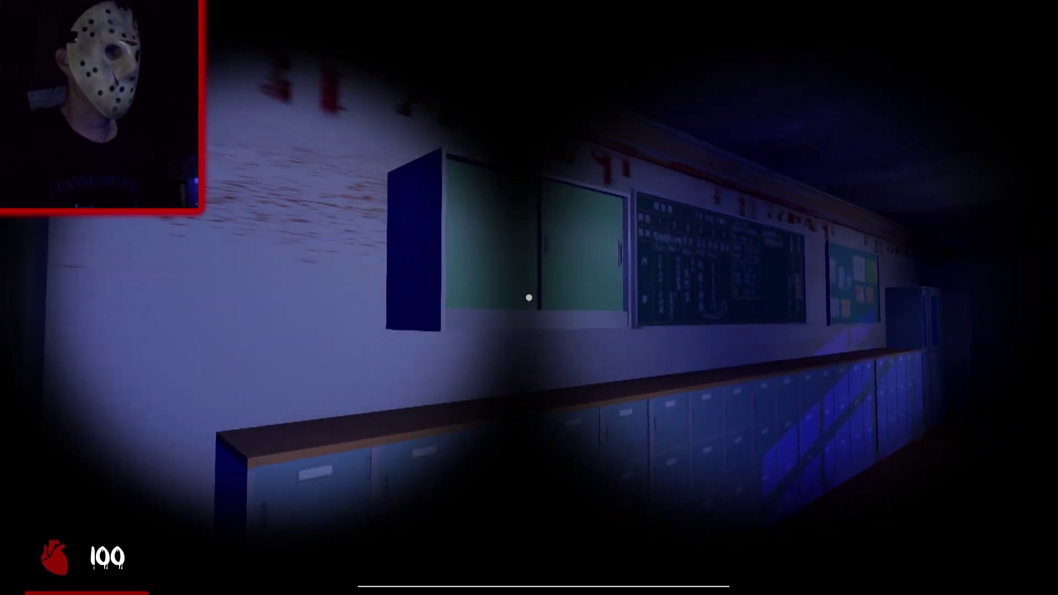
pyautogui.press('w')
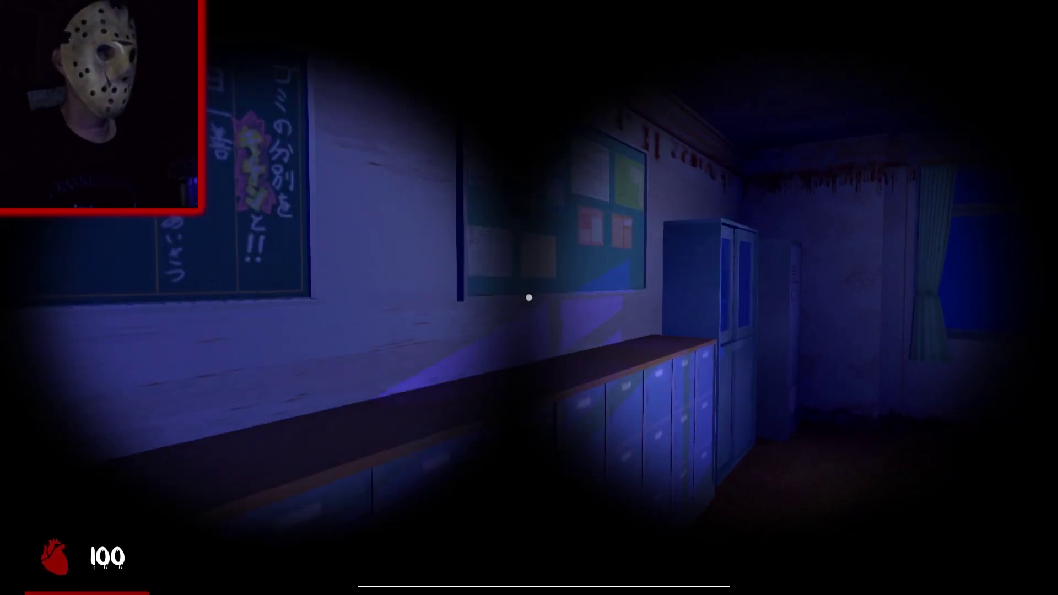
pyautogui.press('w')
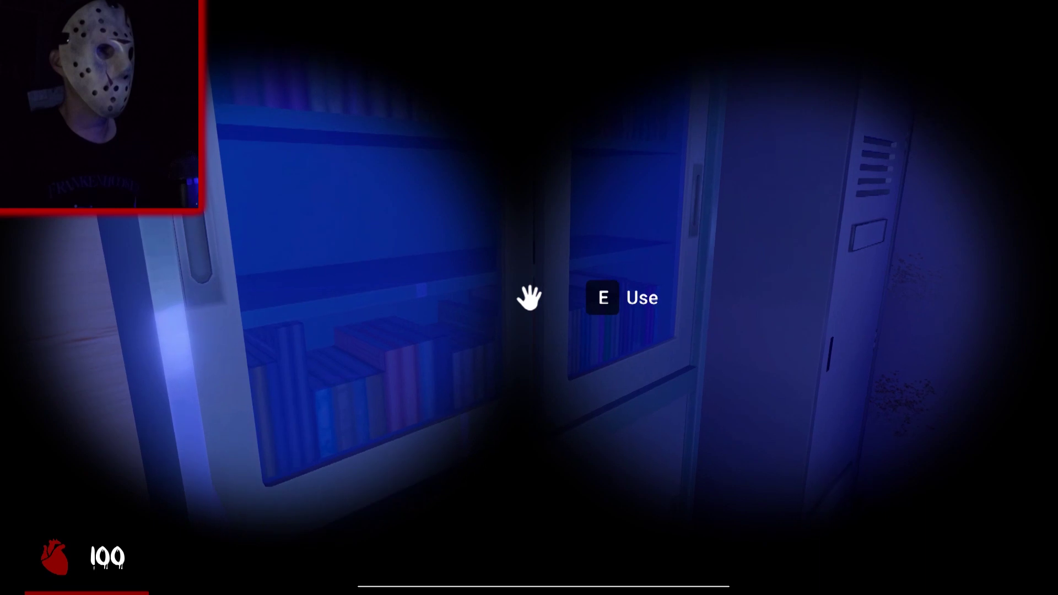
pyautogui.press('w')
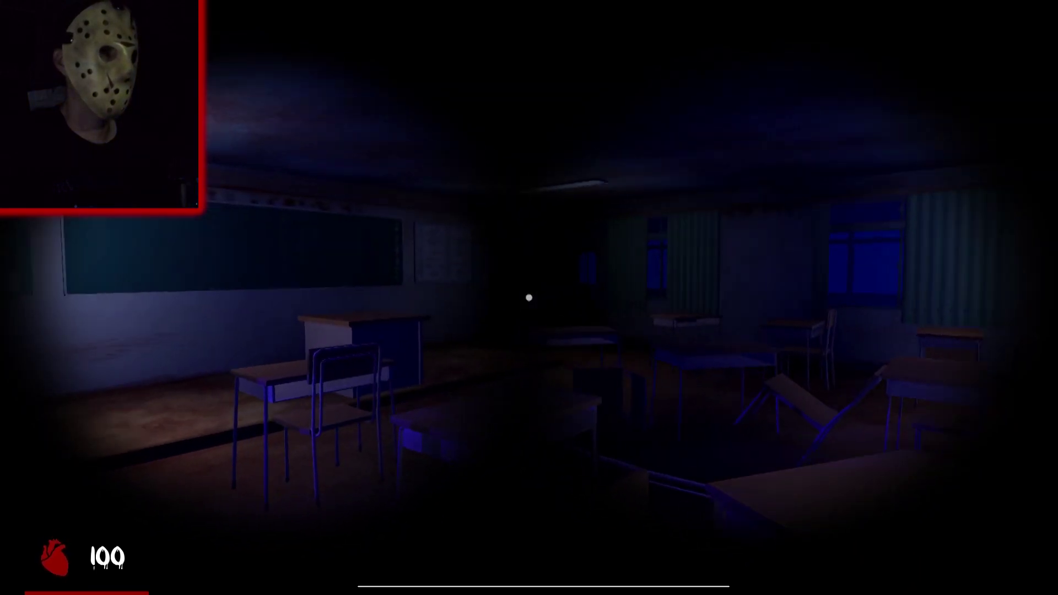
pyautogui.press('w')
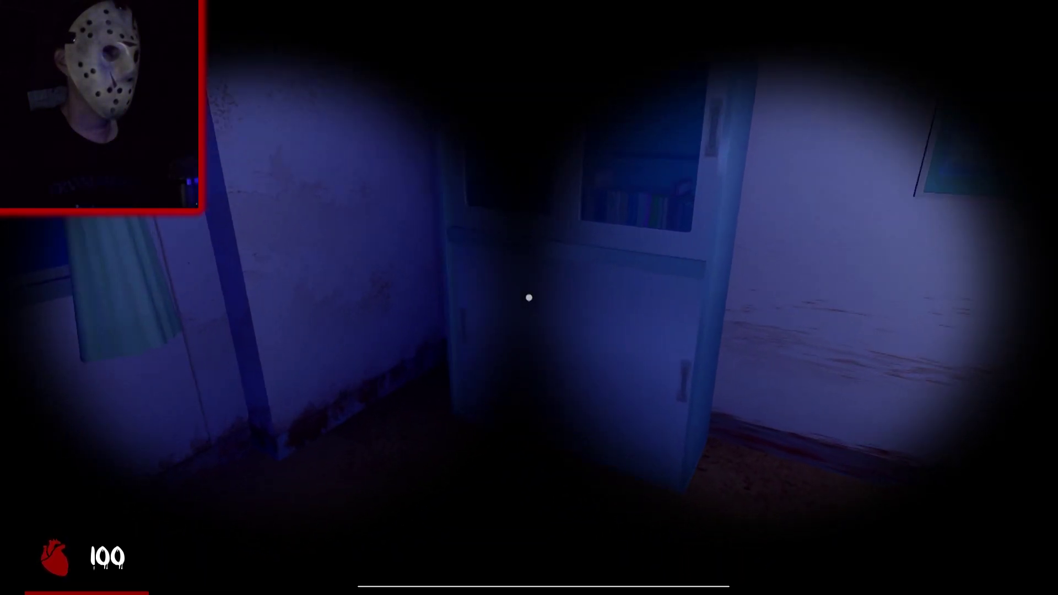
pyautogui.press('w')
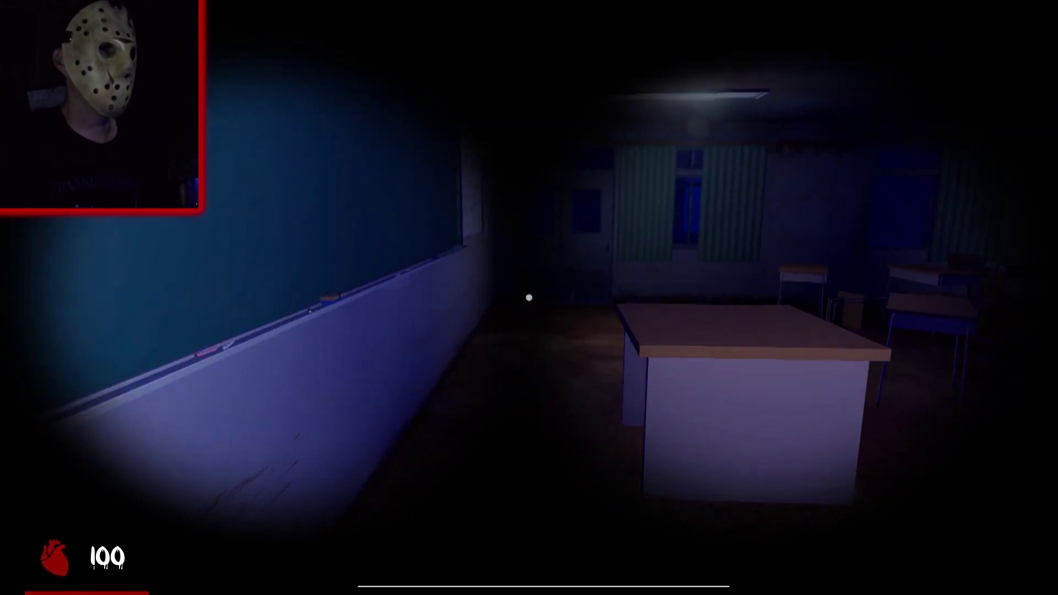
pyautogui.press('w')
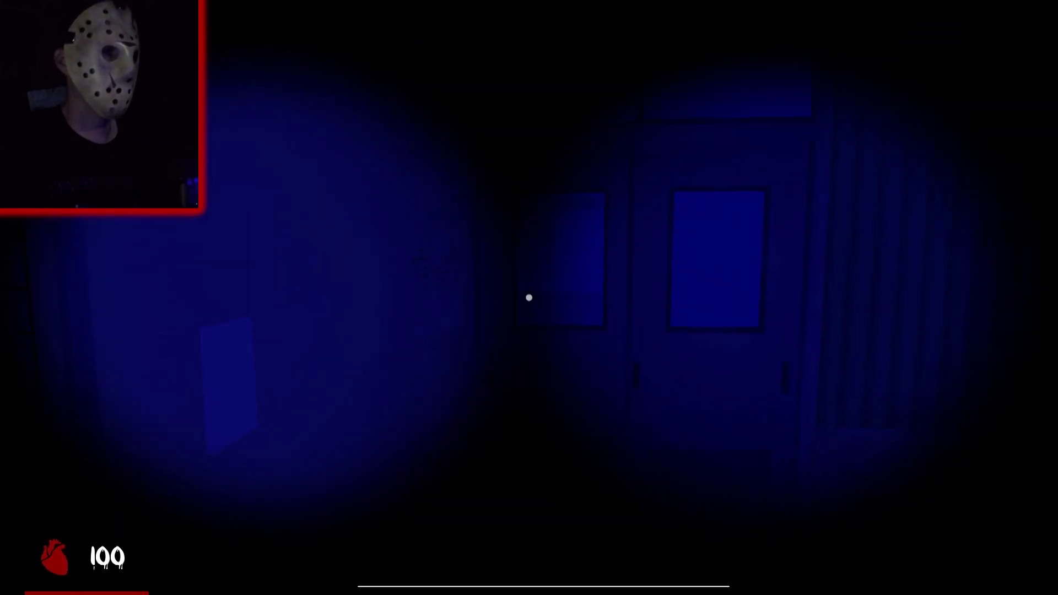
pyautogui.press('e')
# - Walk the dark hallway past a locked door and the windows into another classroom
pyautogui.press('w')
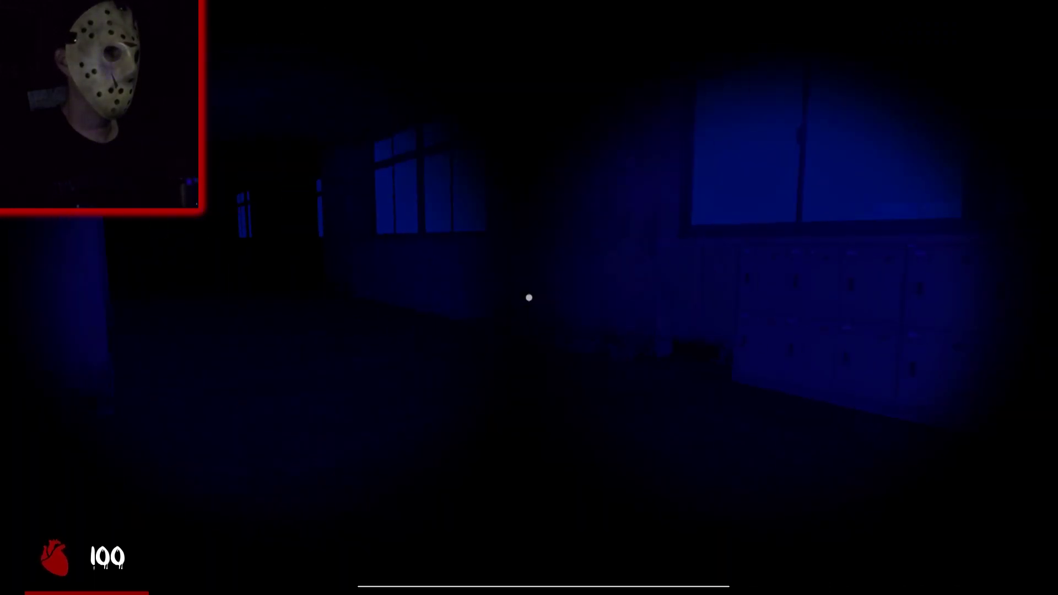
pyautogui.press('w')
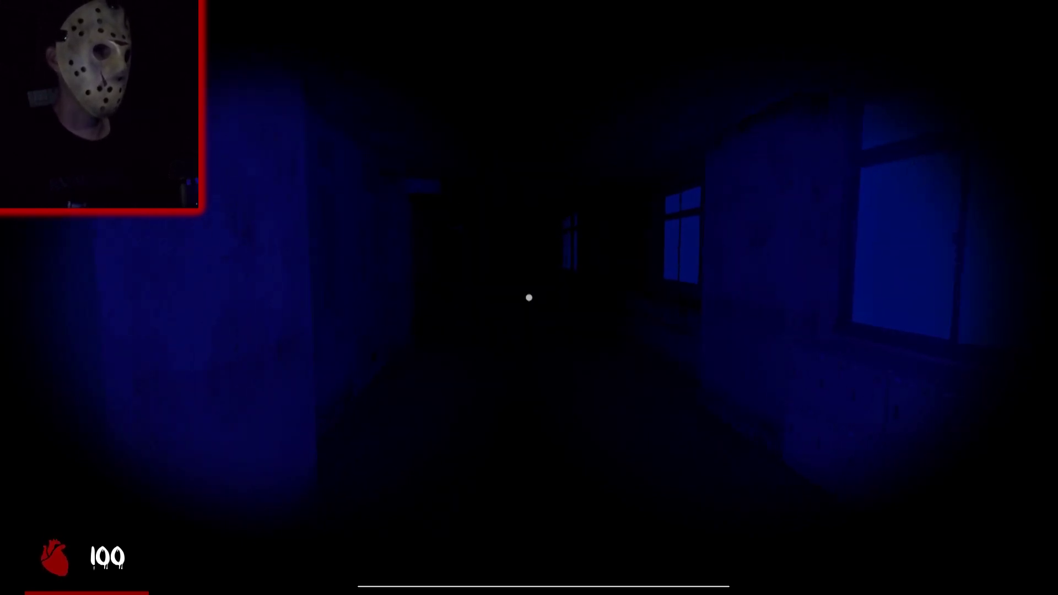
pyautogui.press('w')
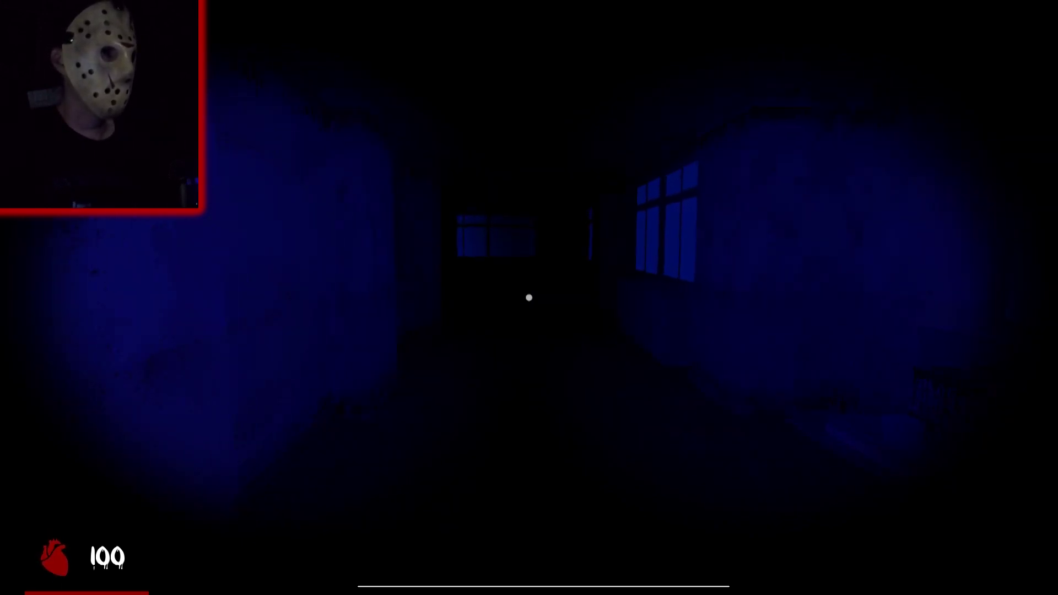
pyautogui.press('w')
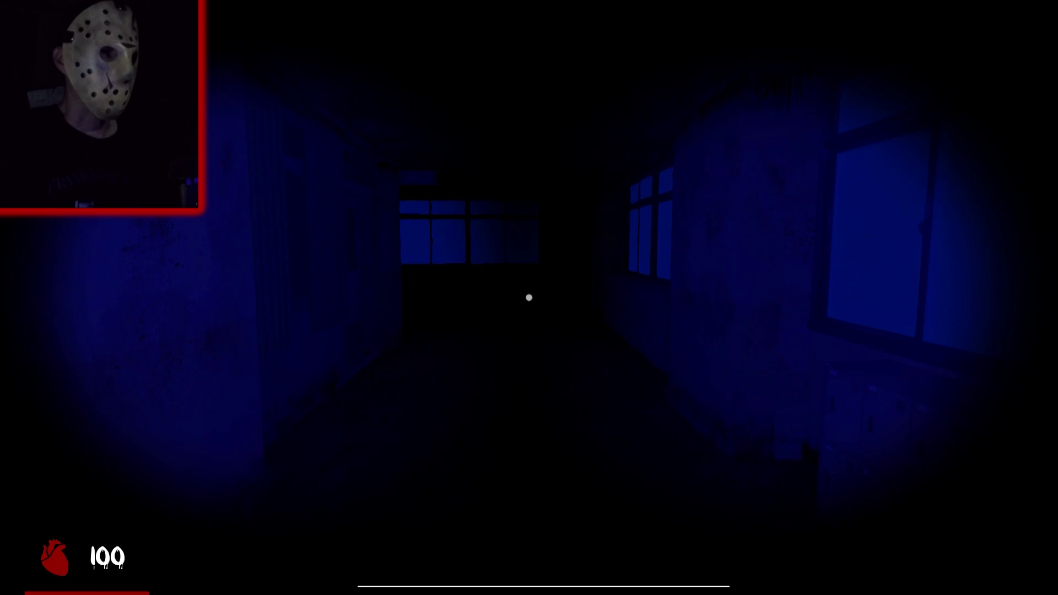
pyautogui.press('w')
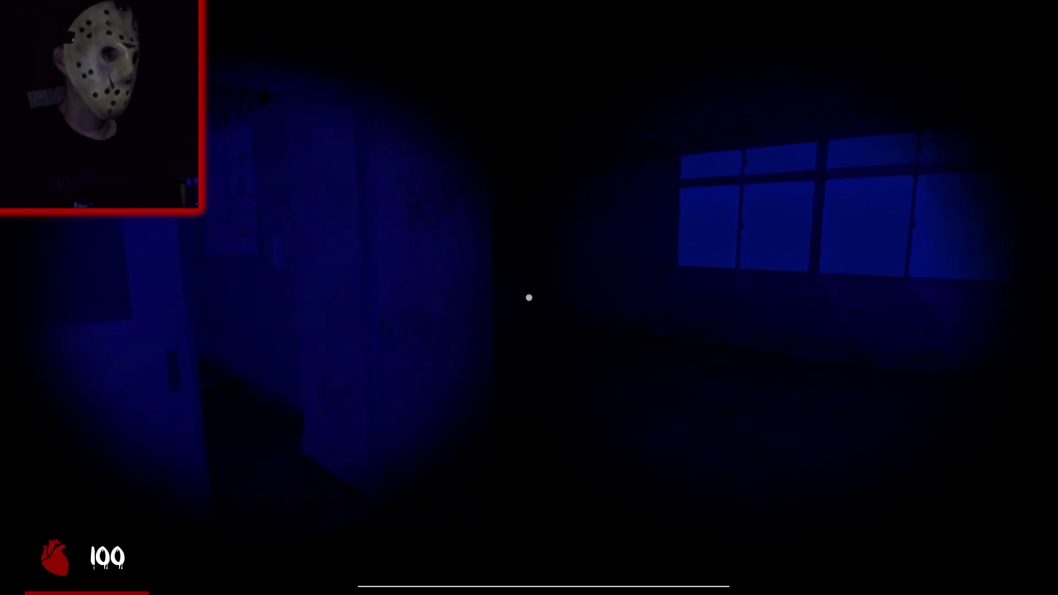
pyautogui.press('w')
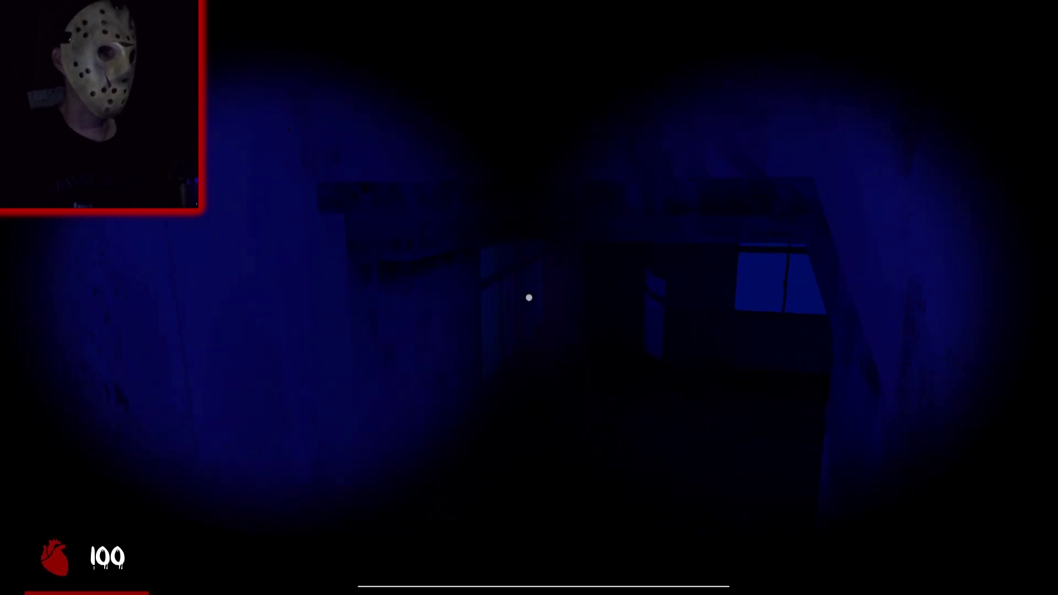
pyautogui.press('w')
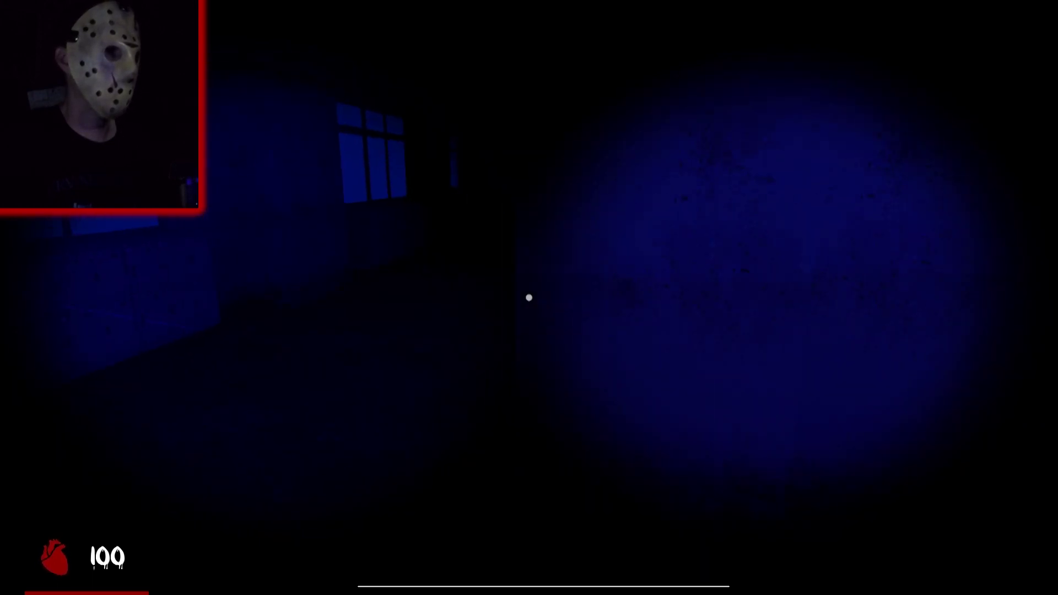
pyautogui.press('w')
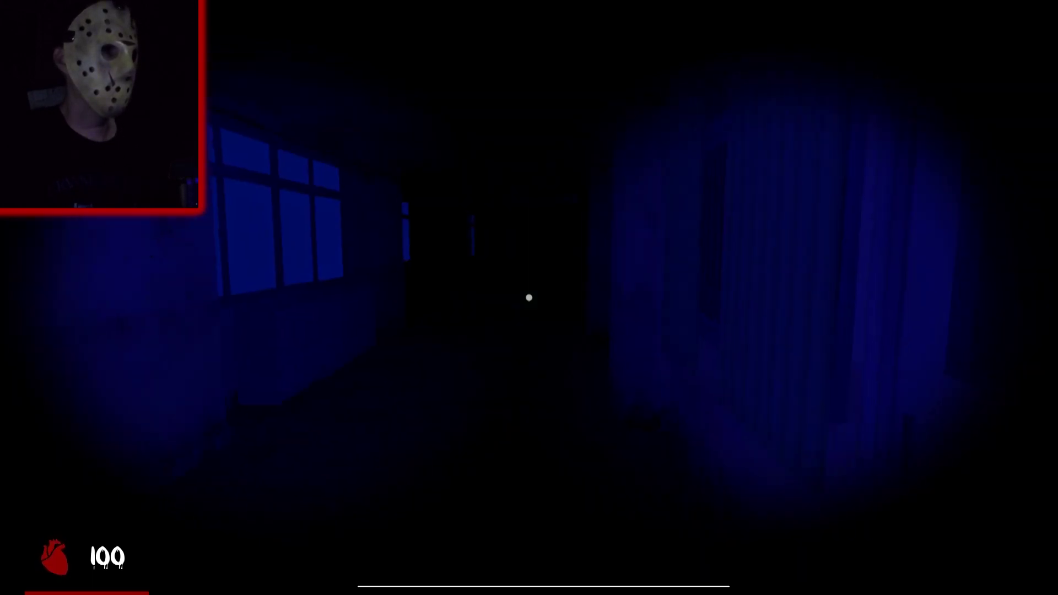
pyautogui.press('w')
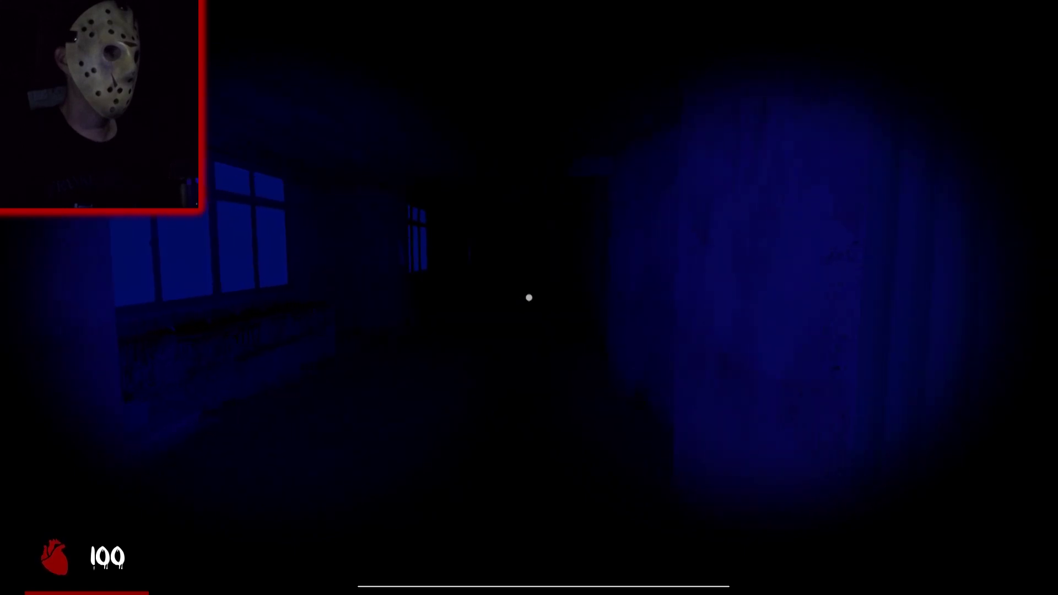
pyautogui.press('w')
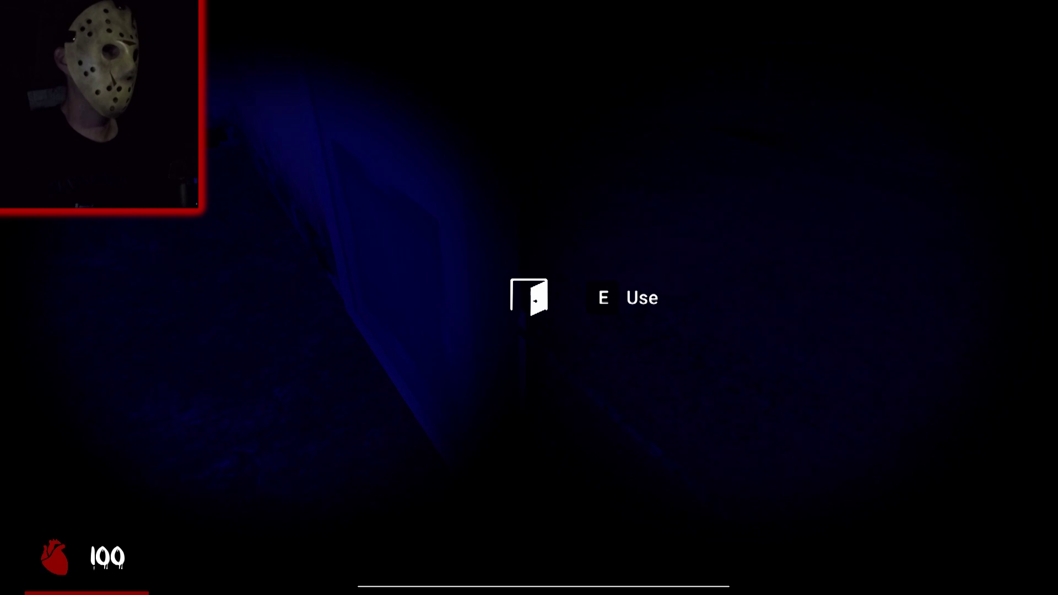
pyautogui.press('e')
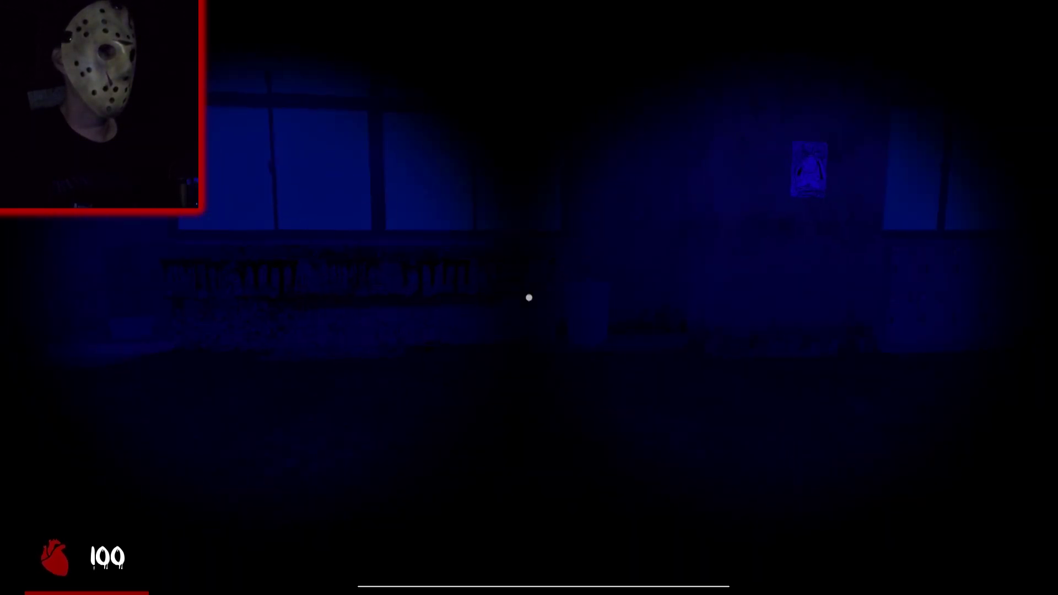
# - Head down the corridor and through the right-hand door into the desk-filled classroom
pyautogui.press('w')
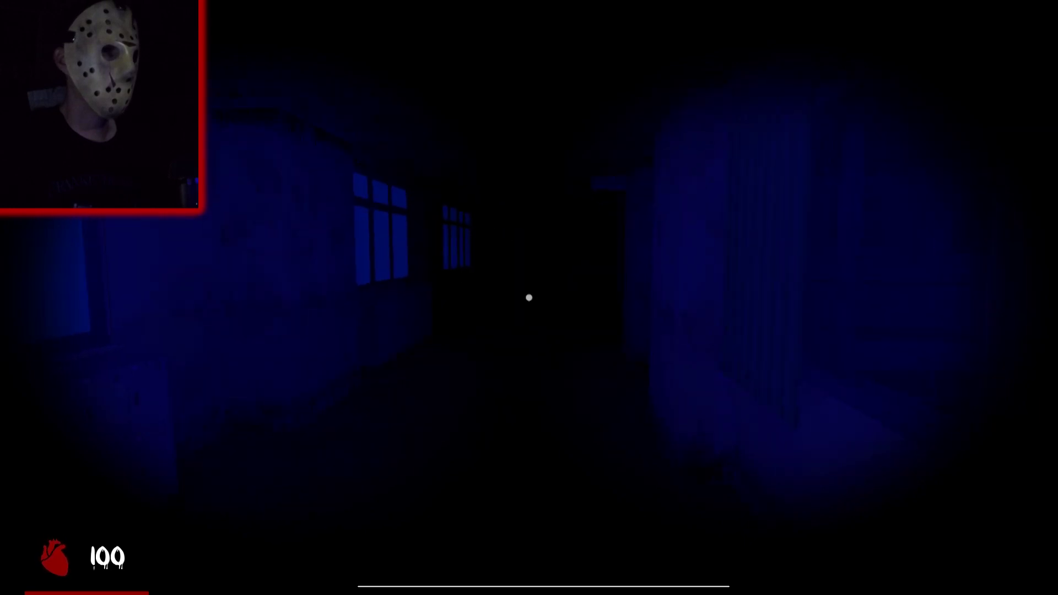
pyautogui.press('w')
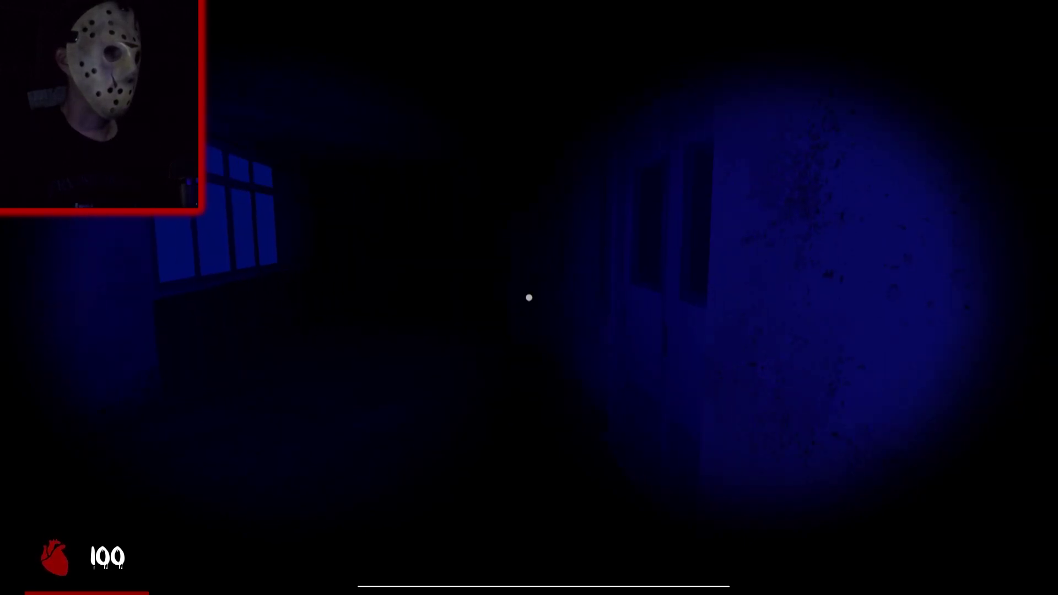
pyautogui.press('e')
pyautogui.press('w')
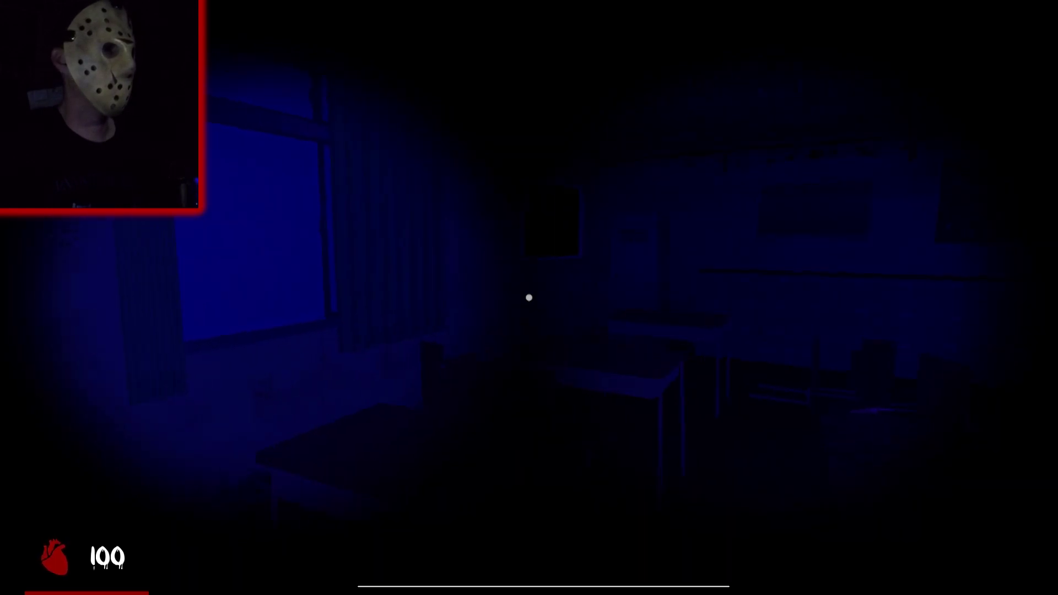
# - Take the green-tagged key from the ledge by the vent and unlock the door
pyautogui.press('w')
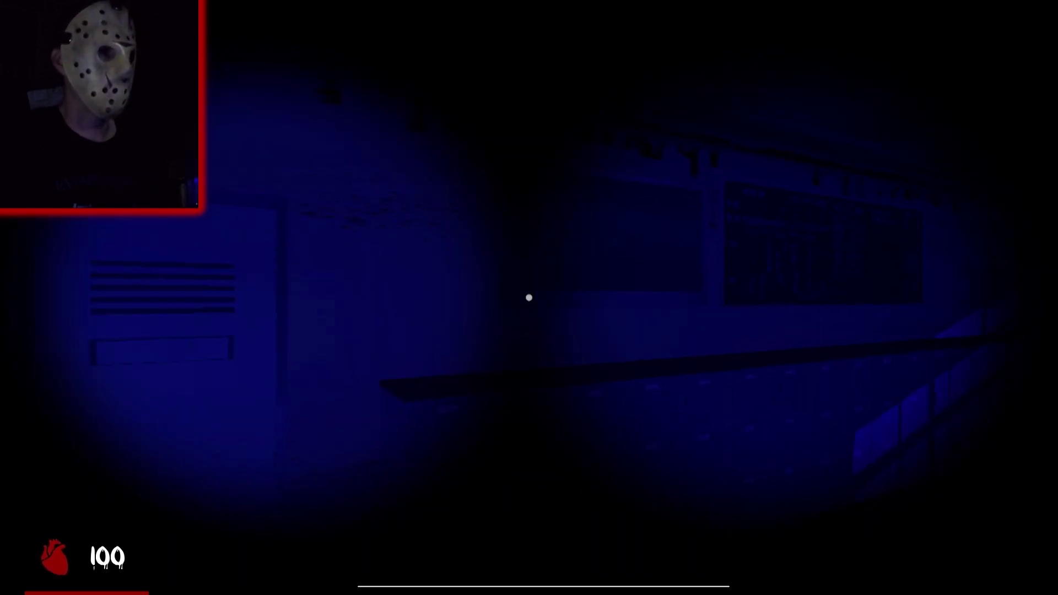
pyautogui.press('e')
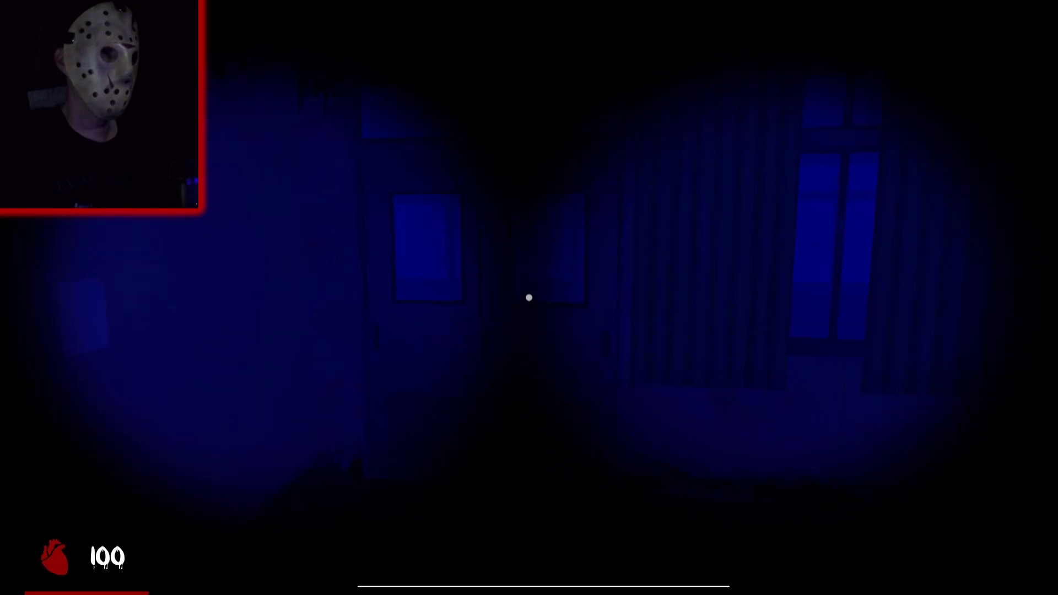
pyautogui.press('q')
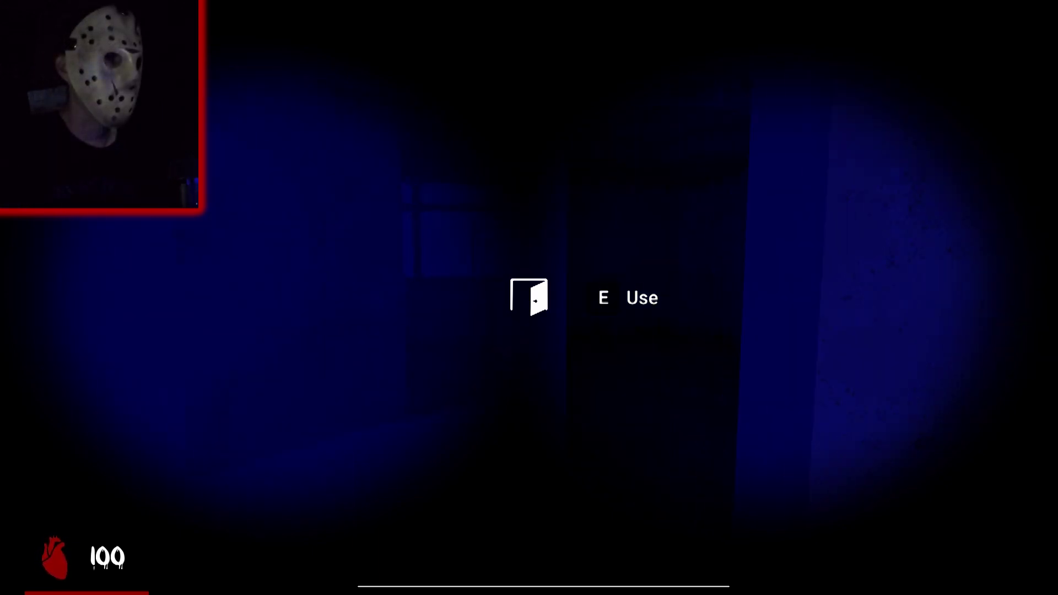
# - Open the door onto the long dark windowed corridor
pyautogui.press('e')
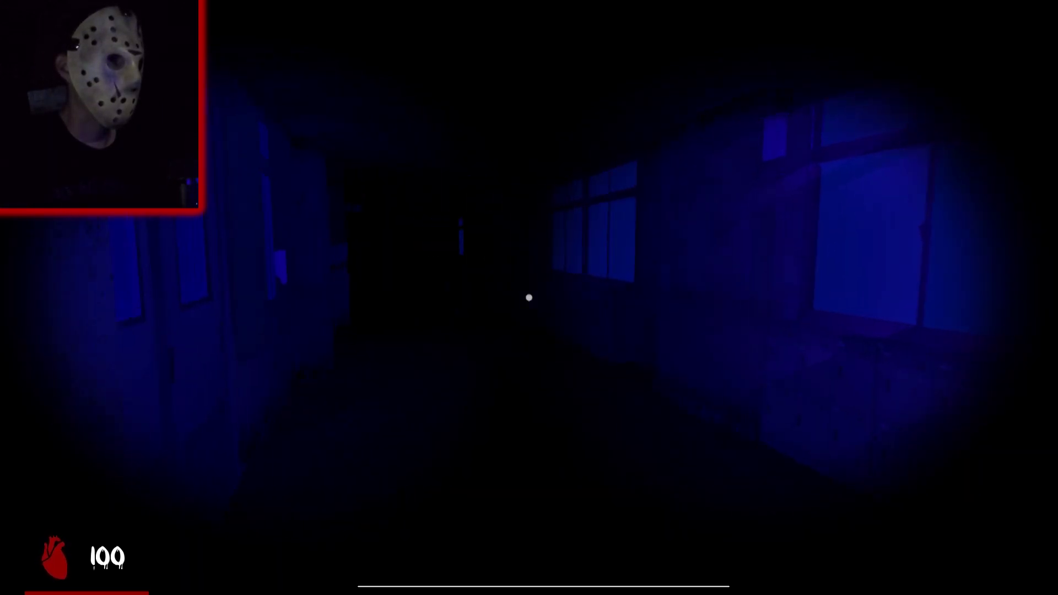
# - Walk the full dark windowed corridor to the slatted locker and hide inside it
pyautogui.press('w')
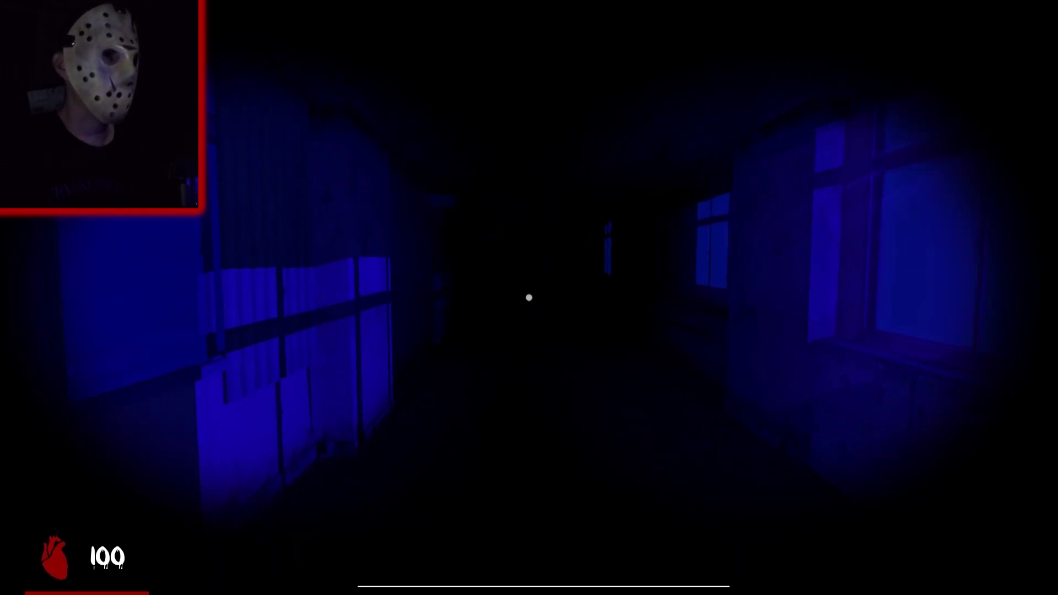
pyautogui.press('w')
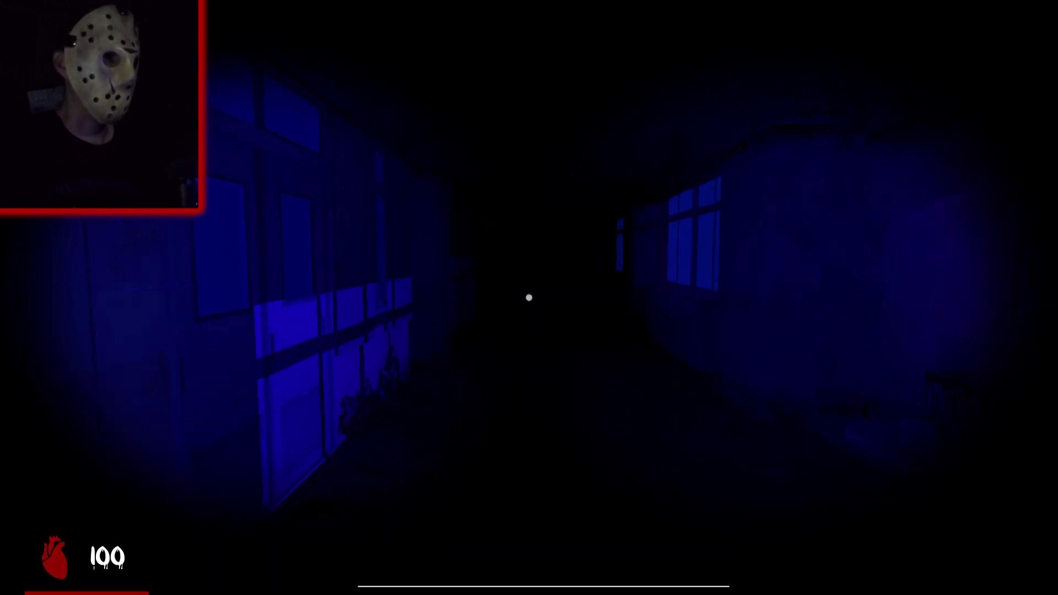
pyautogui.press('w')
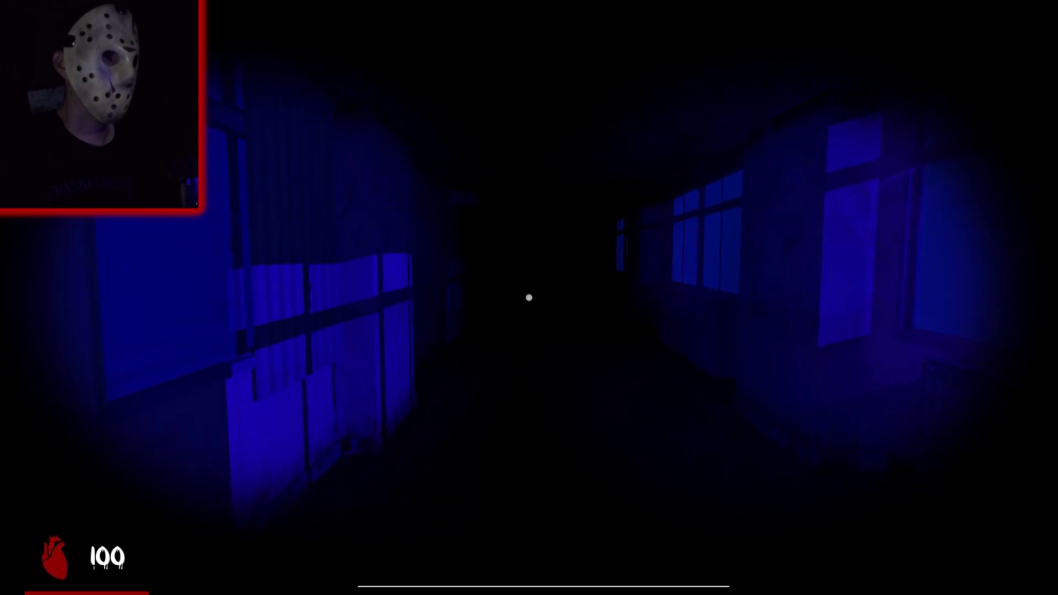
pyautogui.press('w')
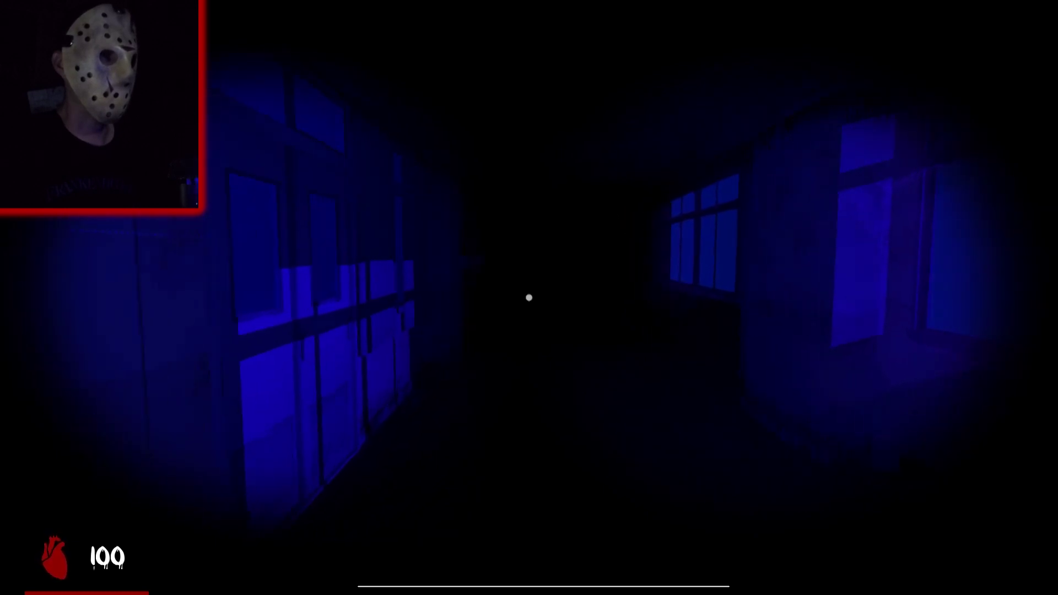
pyautogui.press('w')
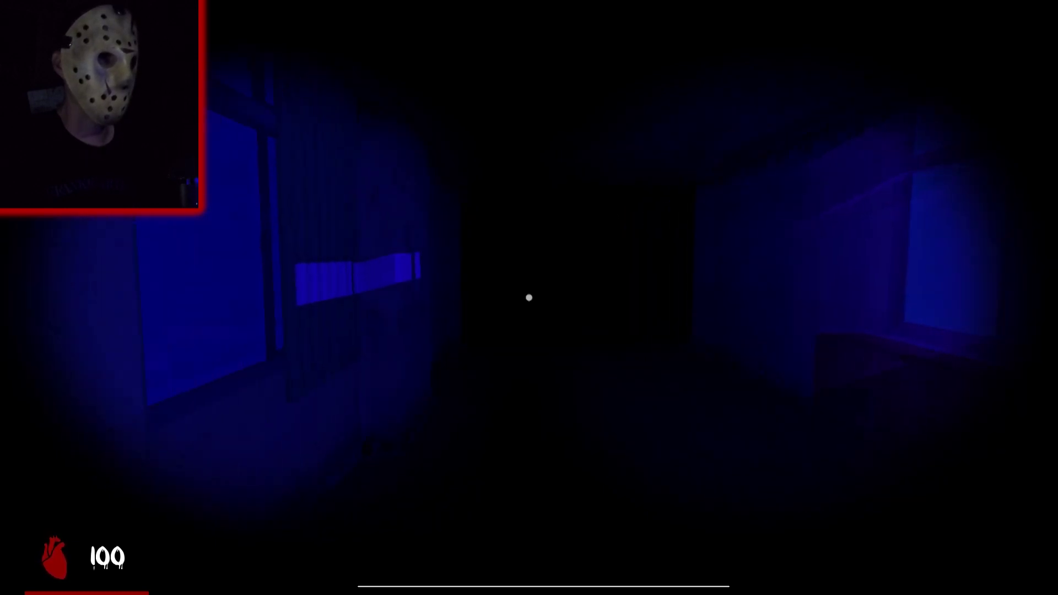
pyautogui.press('w')
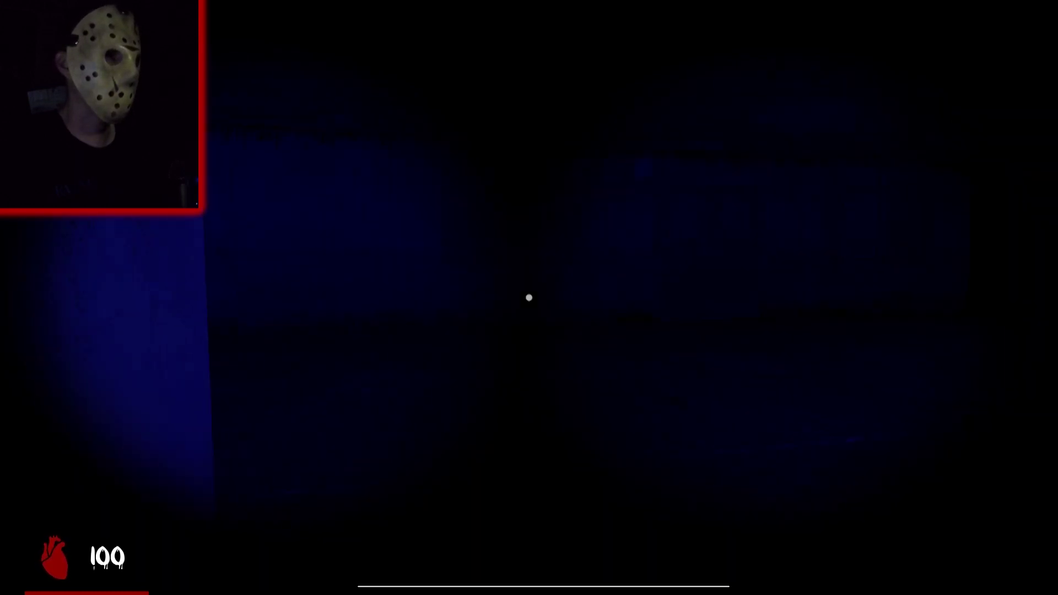
pyautogui.press('w')
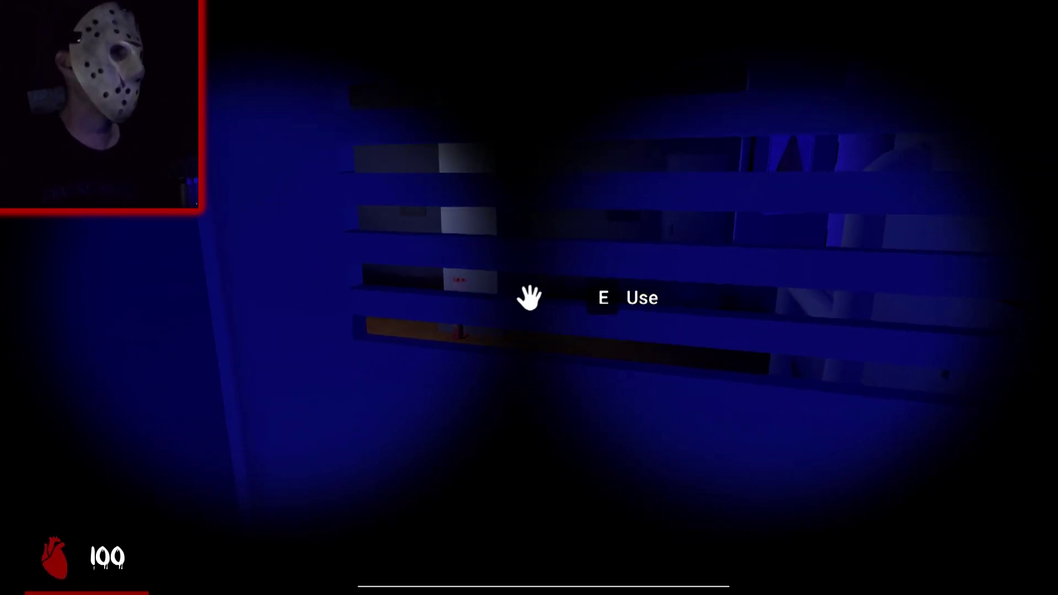
pyautogui.press('e')
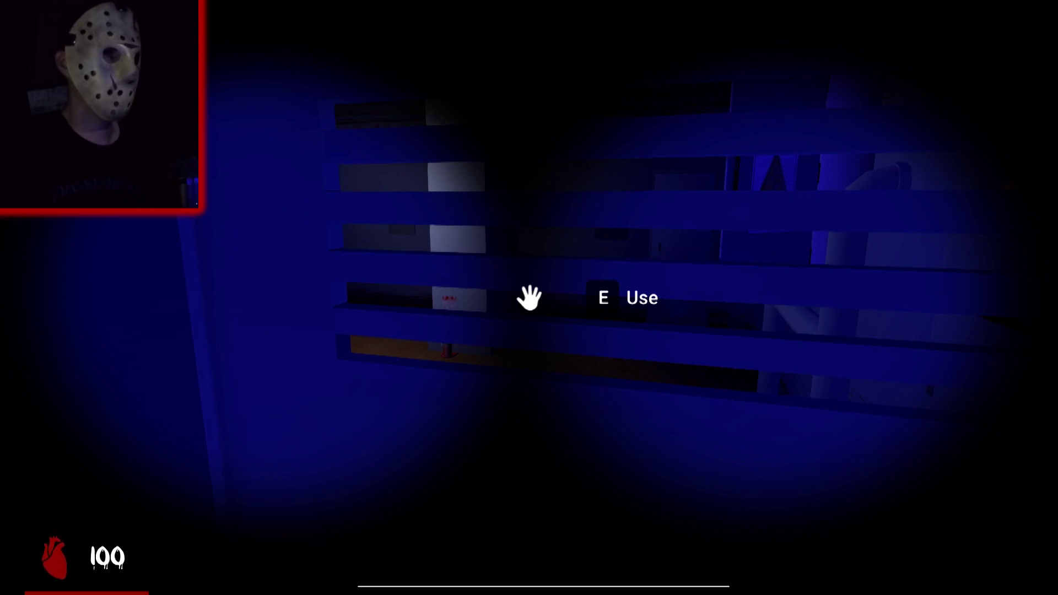
# - Leave the locker once the red-eyed girl is gone and open the door into the dark room
pyautogui.press('e')
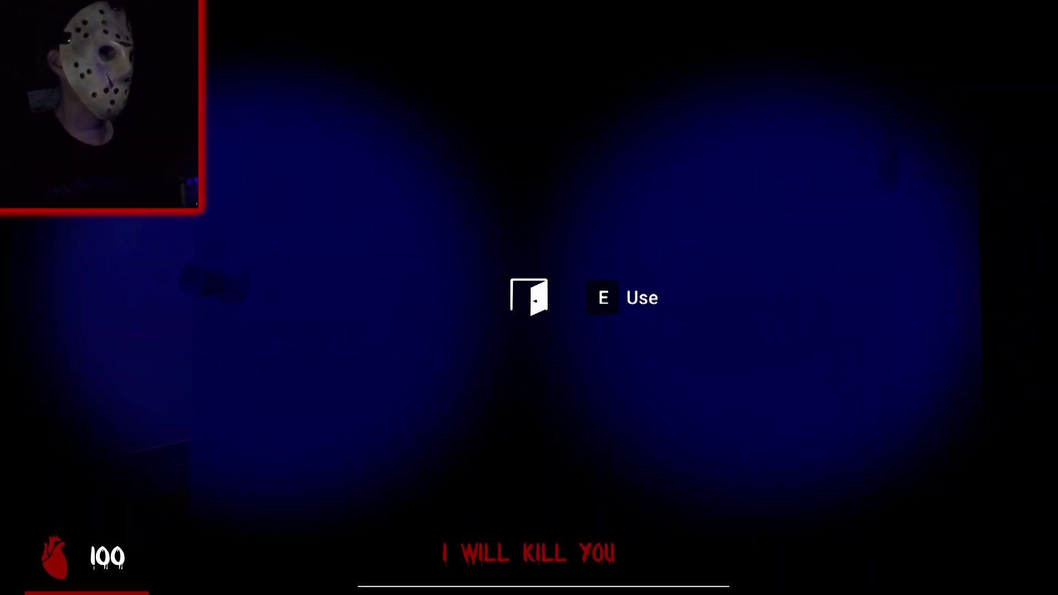
pyautogui.press('e')
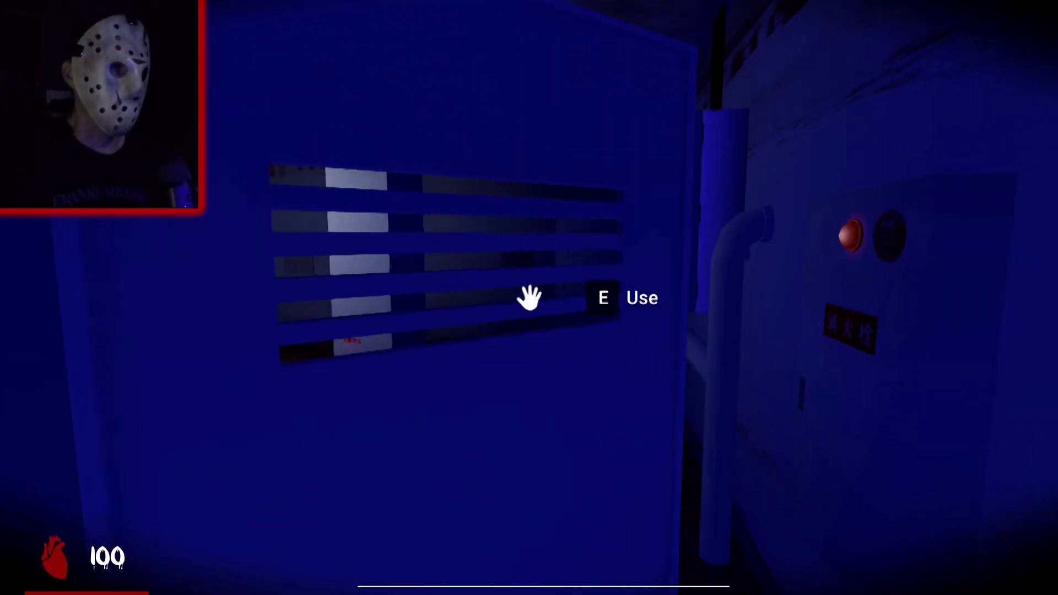
# - Leave the locker, pass through the dark doorway and walk into the pillared corridor
pyautogui.press('w')
pyautogui.press('w')
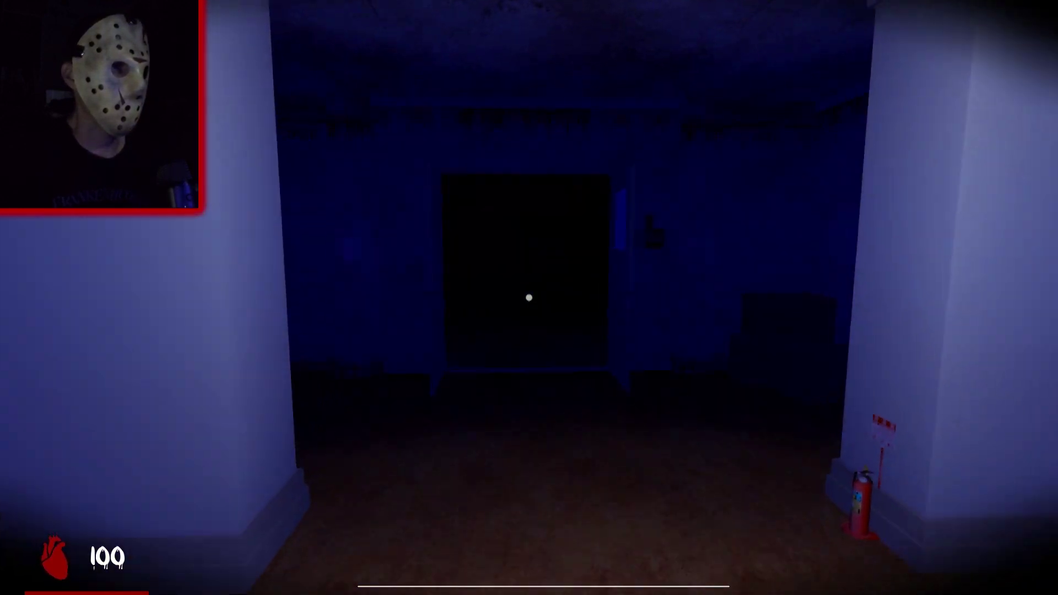
pyautogui.press('w')
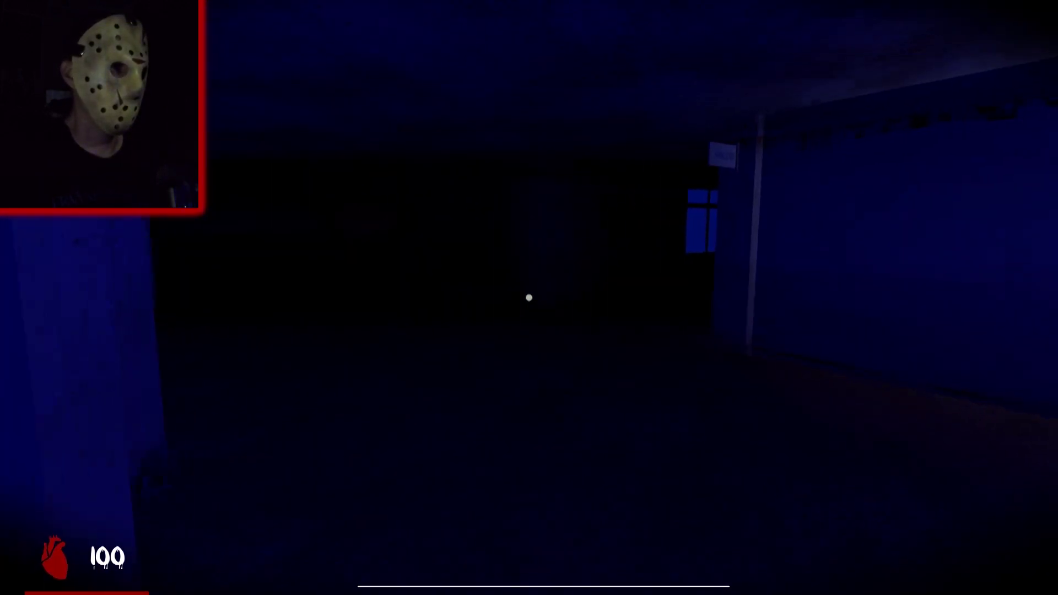
pyautogui.press('w')
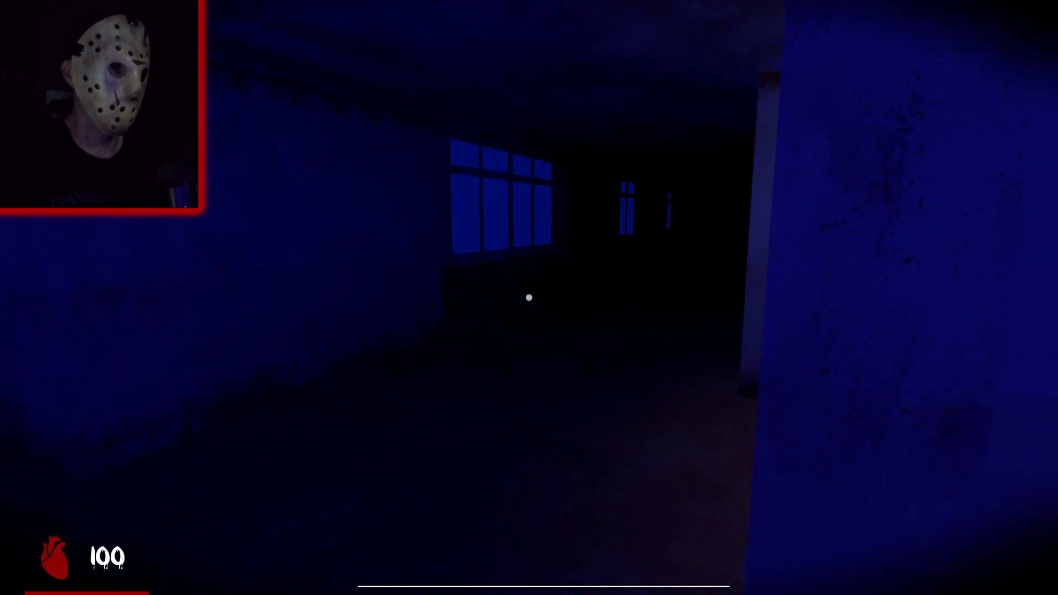
pyautogui.press('w')
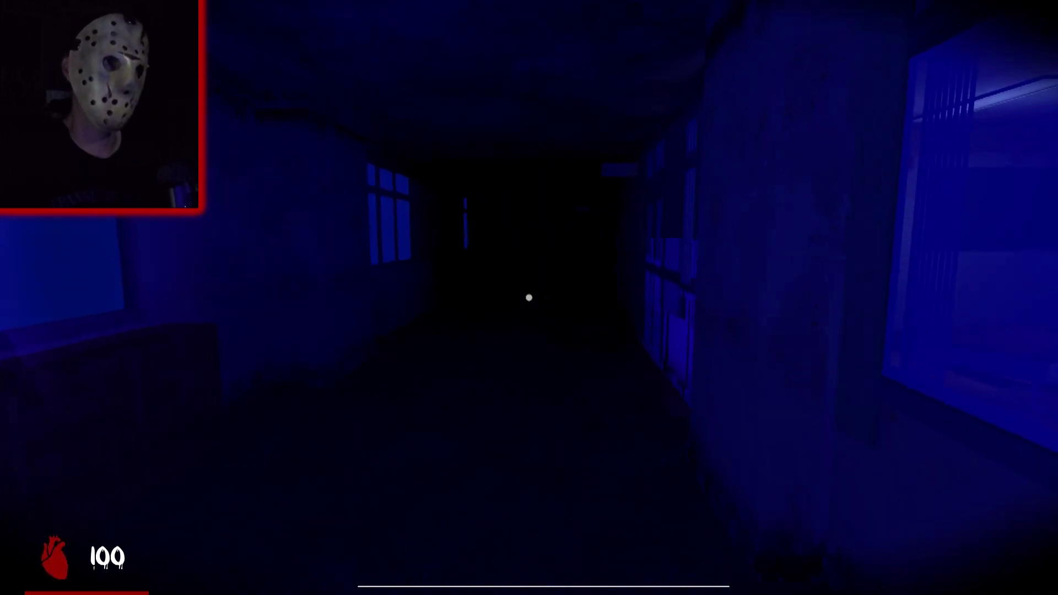
pyautogui.press('w')
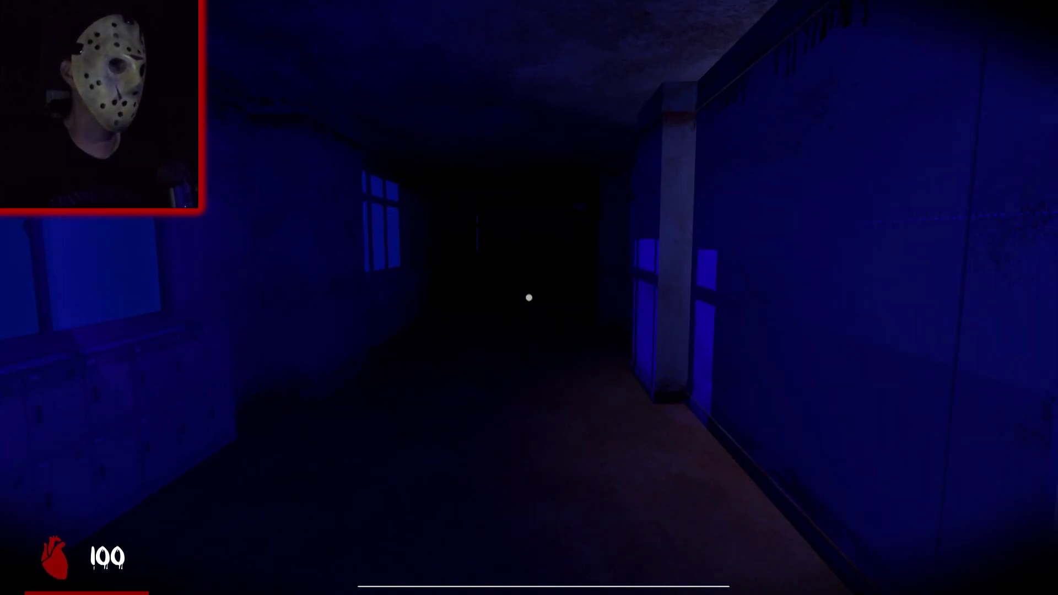
pyautogui.press('w')
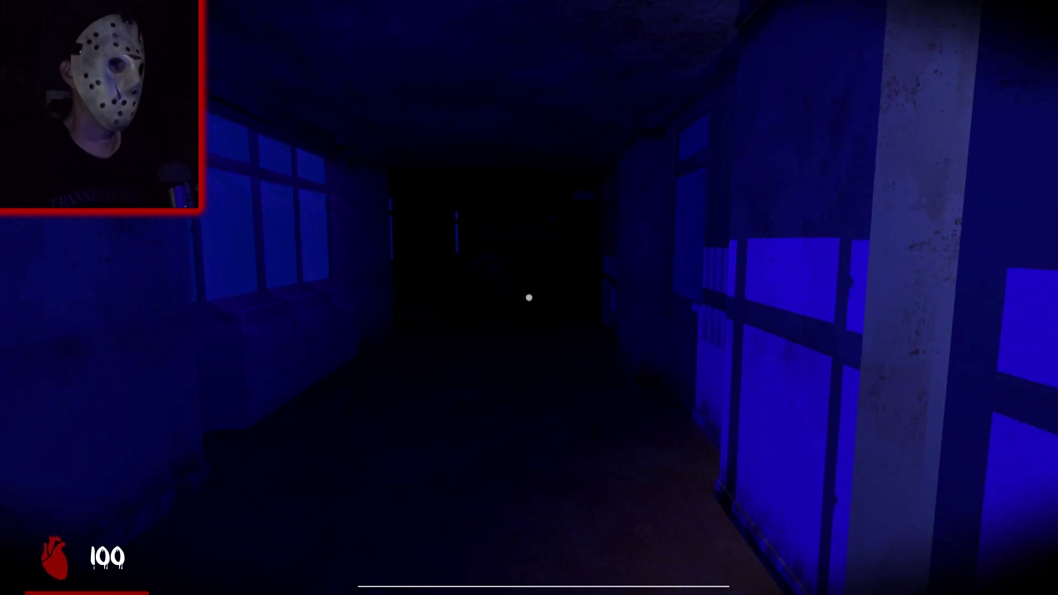
pyautogui.press('w')
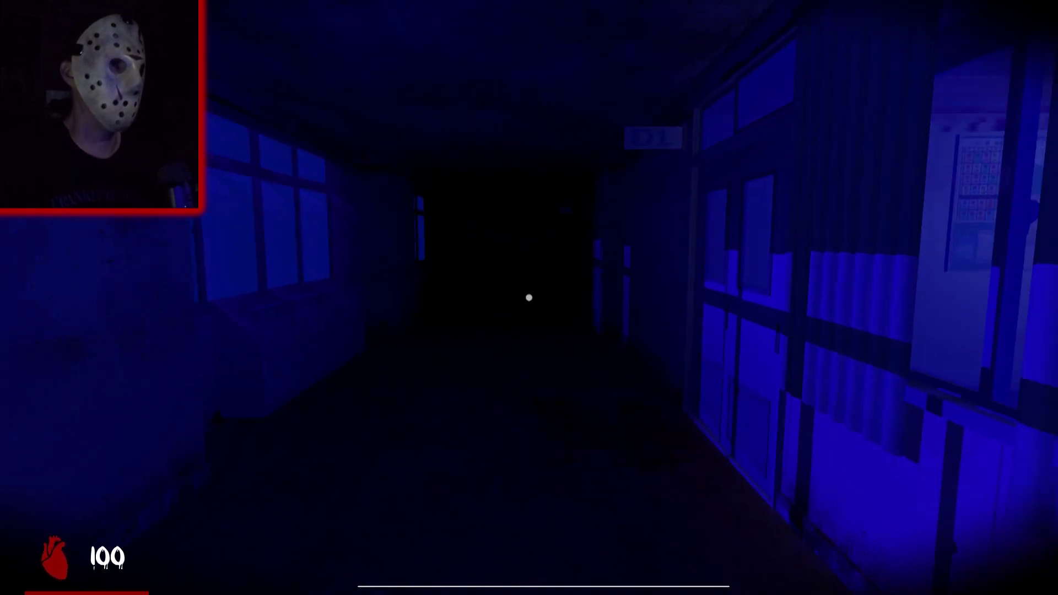
pyautogui.press('w')
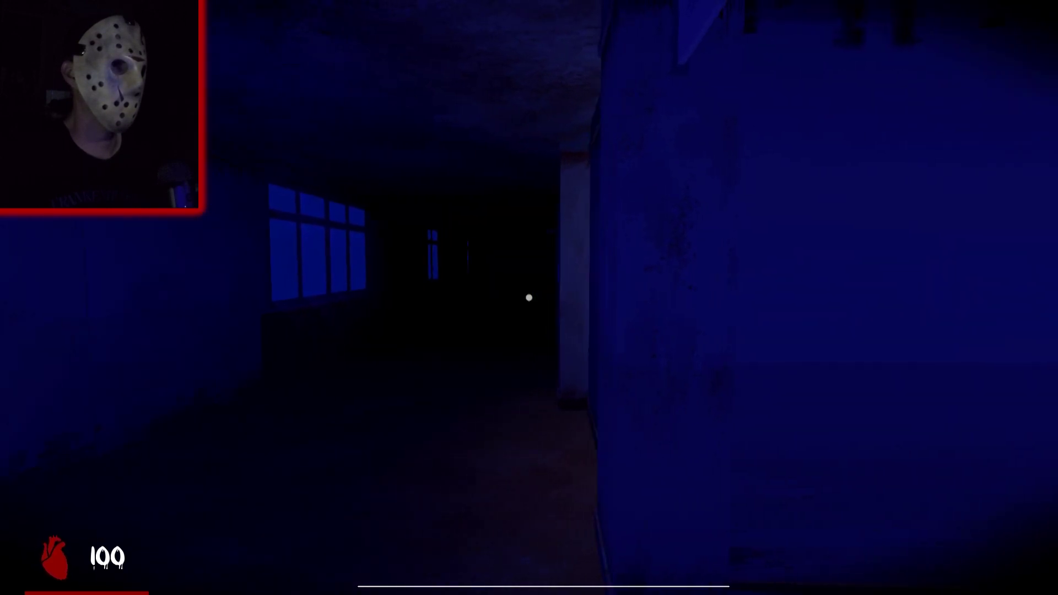
# - Continue around the pillars, past the D1 and D2 classrooms toward the far windows
pyautogui.press('w')
pyautogui.press('w')
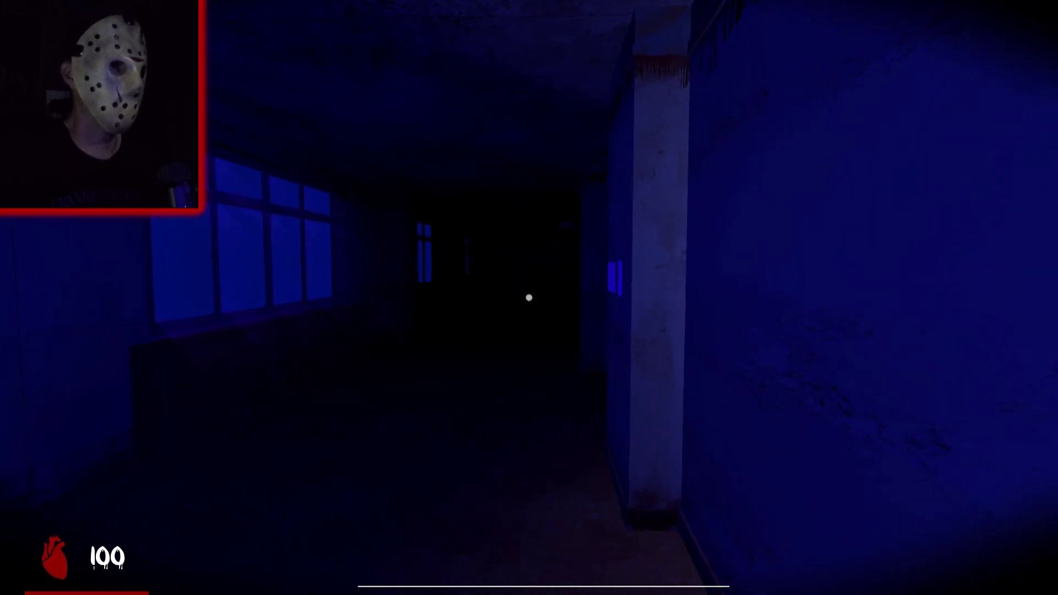
pyautogui.press('w')
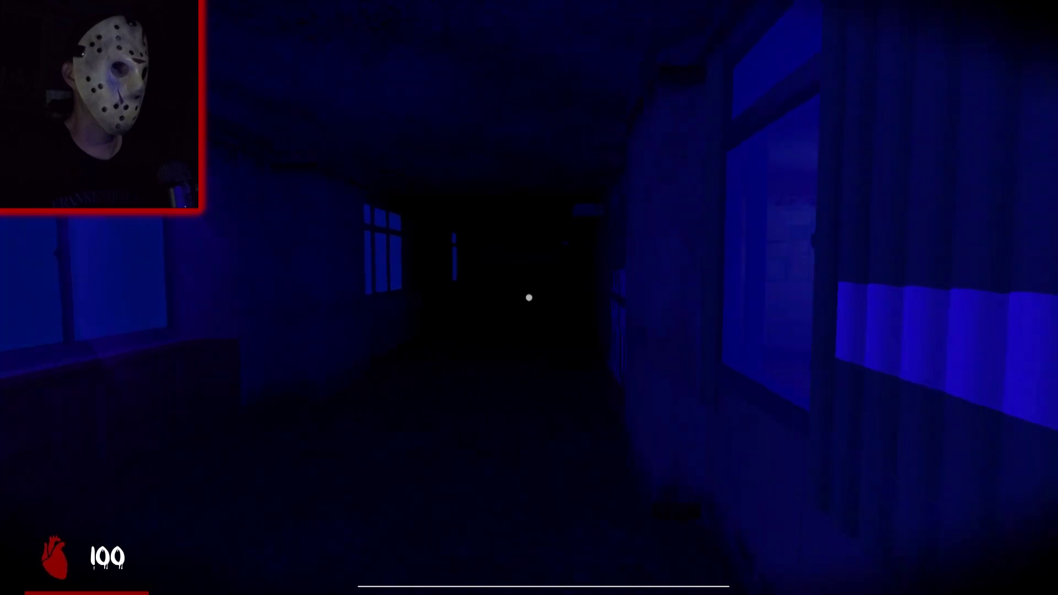
pyautogui.press('w')
pyautogui.press('w')
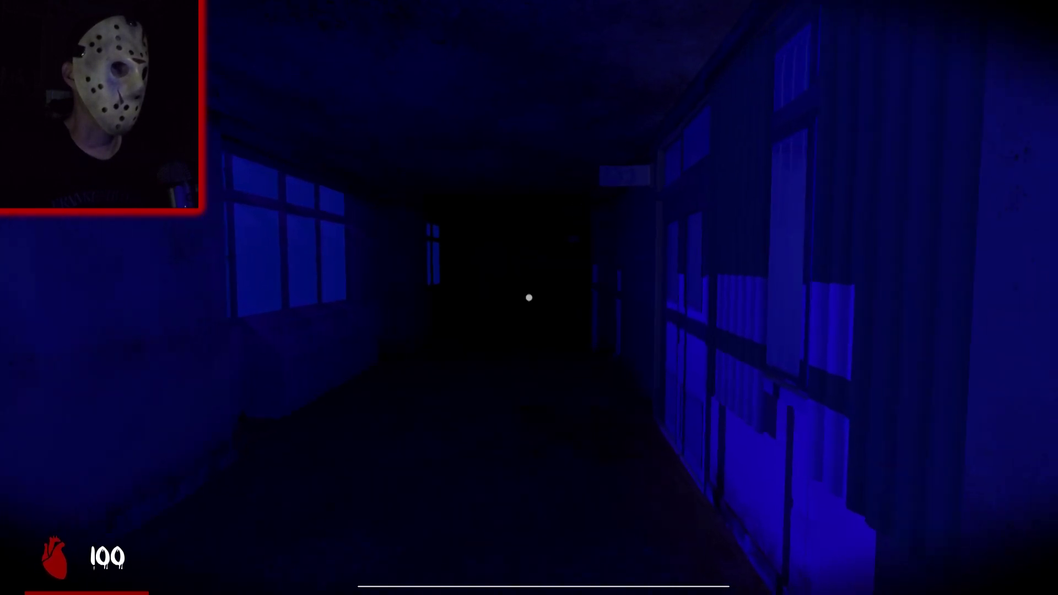
pyautogui.press('w')
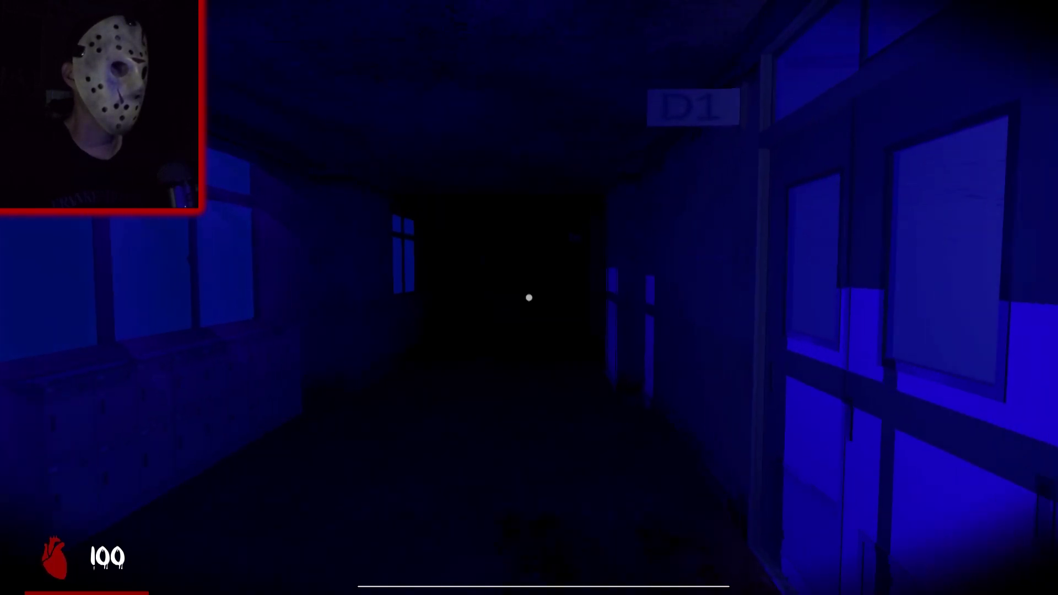
pyautogui.press('w')
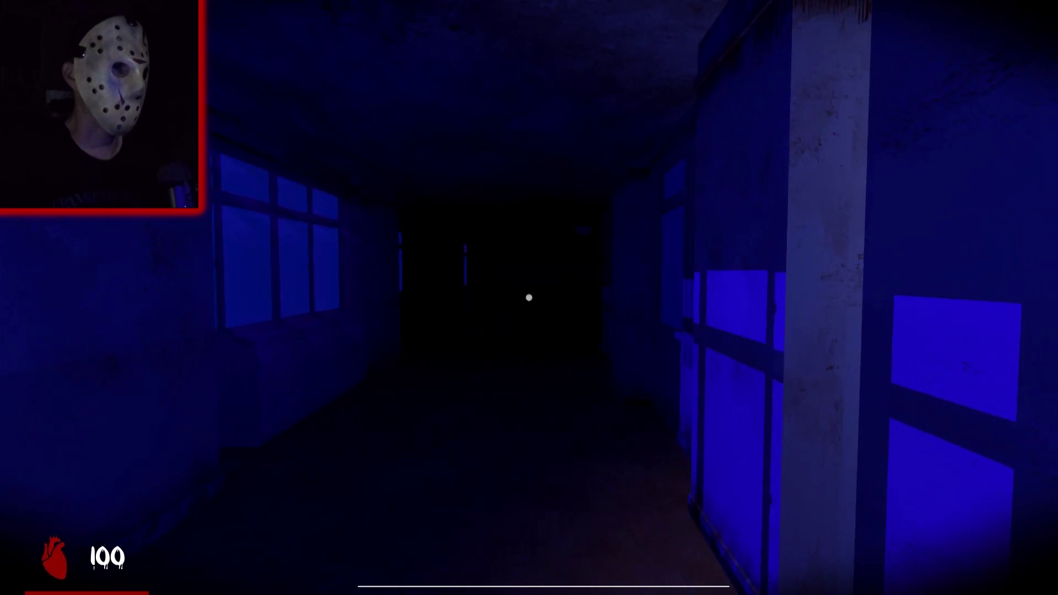
pyautogui.press('w')
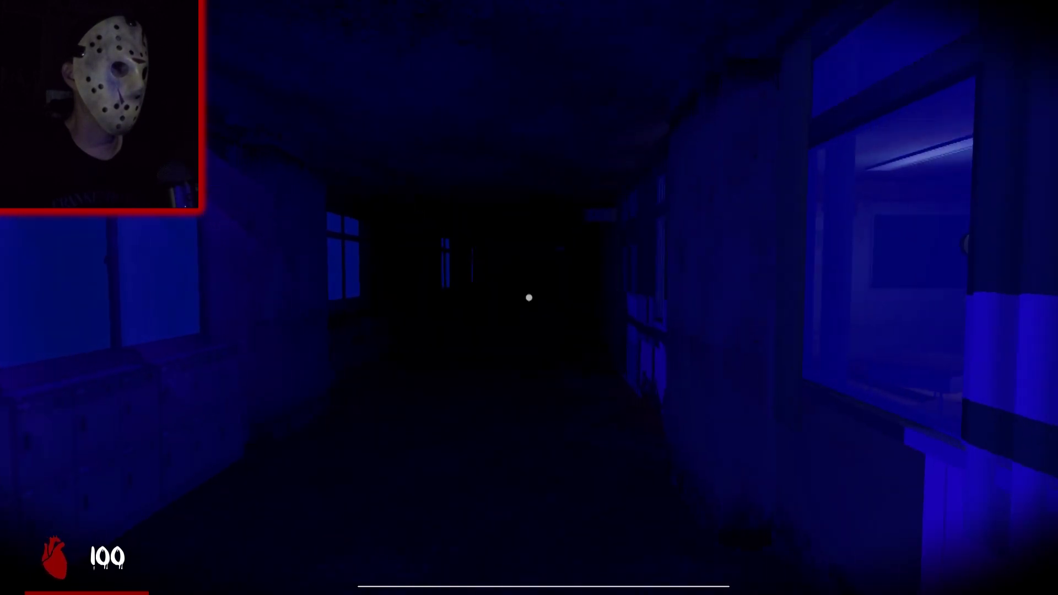
pyautogui.press('w')
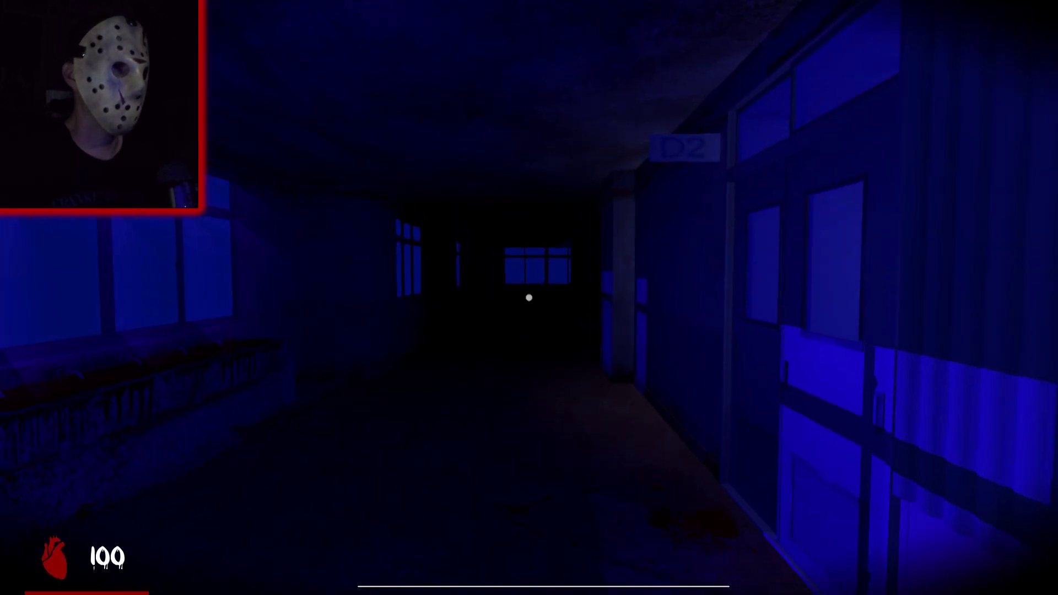
pyautogui.press('w')
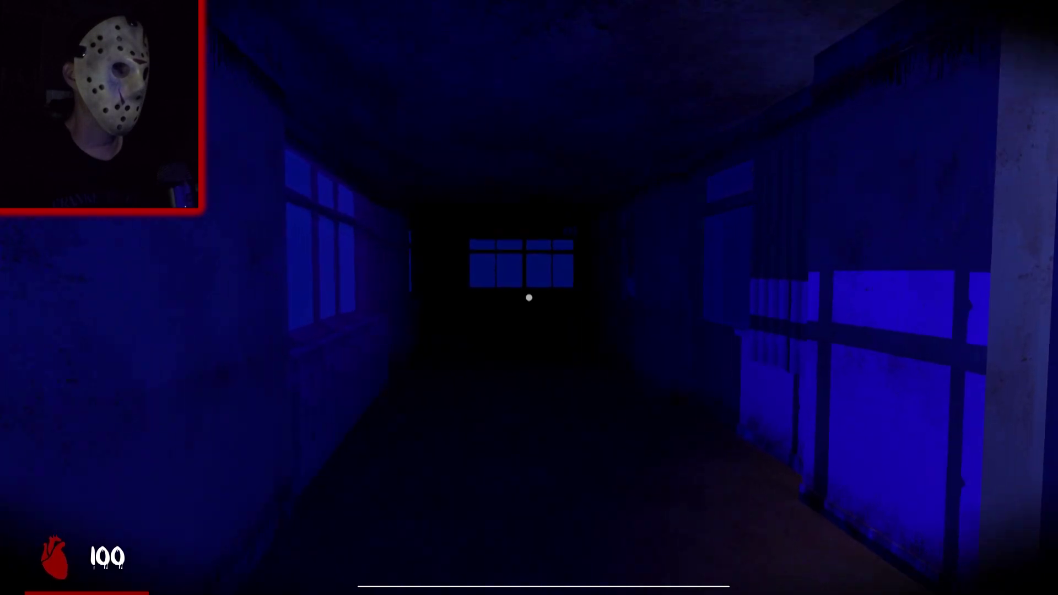
pyautogui.press('w')
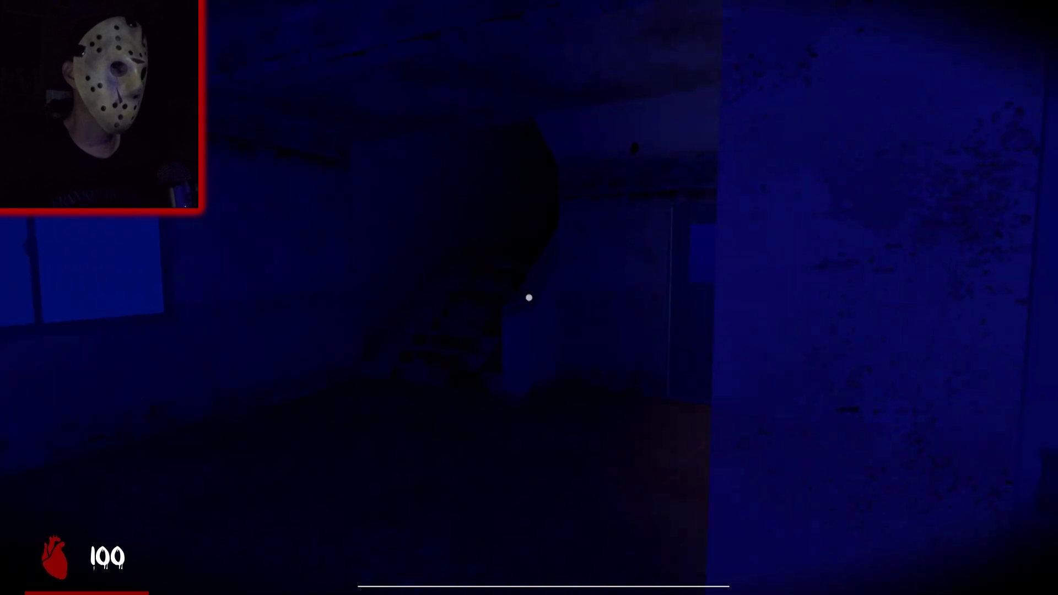
# - Pass the D2 and D1 signs into the windowed room facing the staircase and dark doorway
pyautogui.press('w')
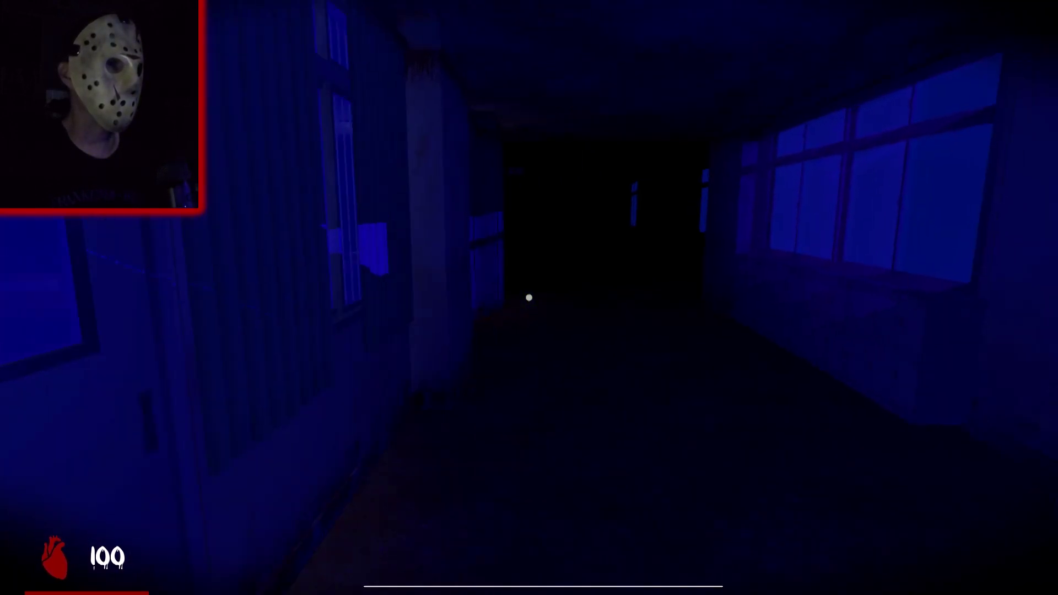
pyautogui.press('w')
pyautogui.press('w')
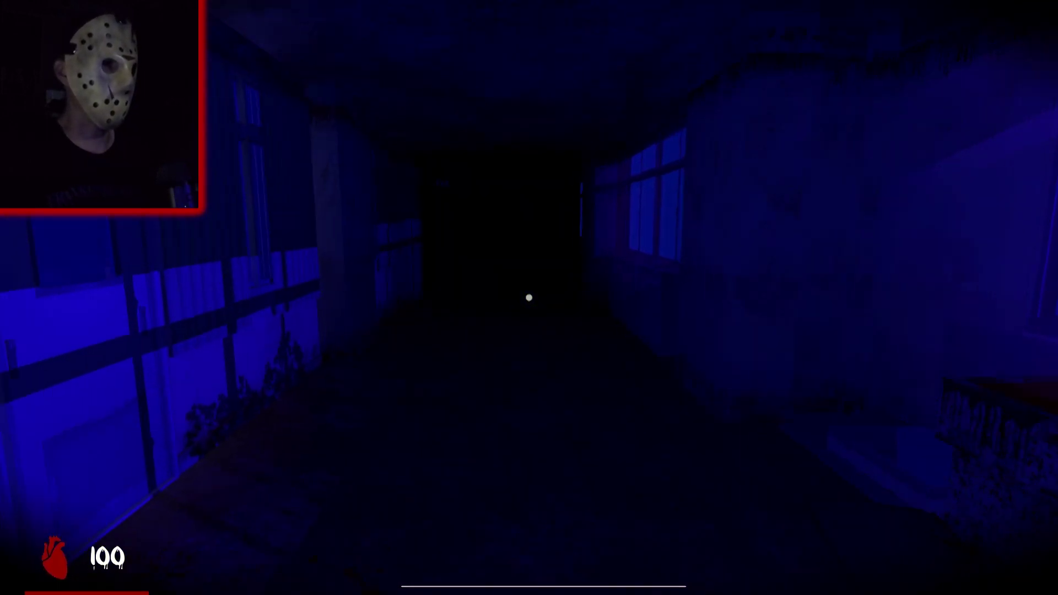
pyautogui.press('w')
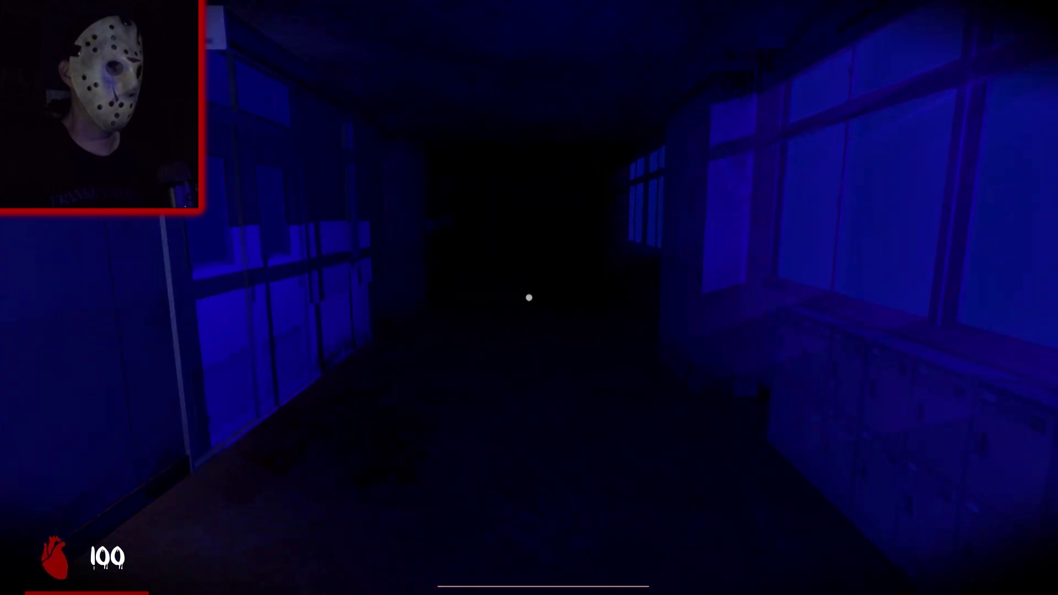
pyautogui.press('w')
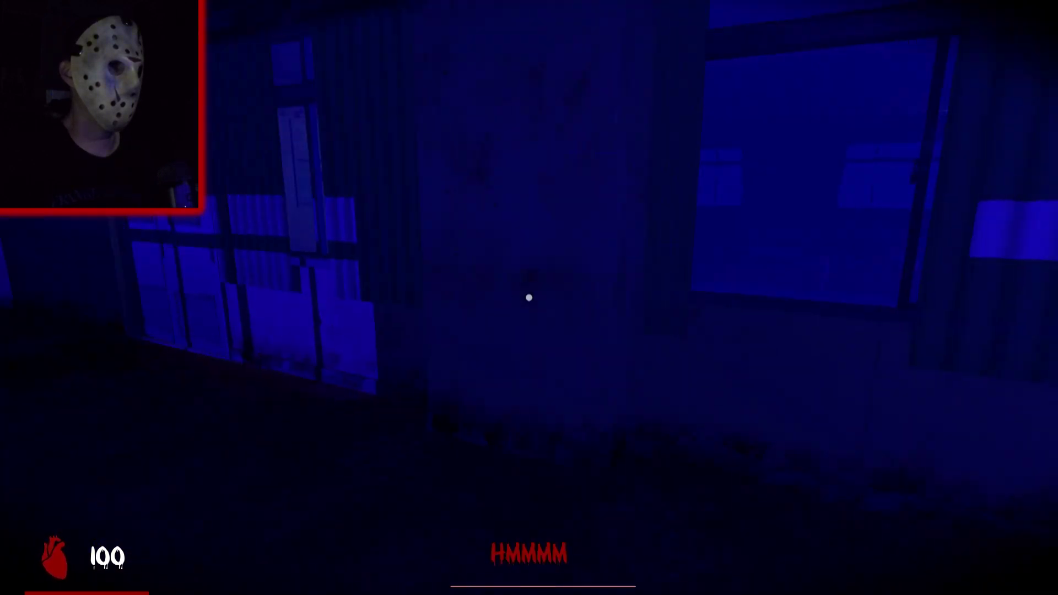
pyautogui.press('w')
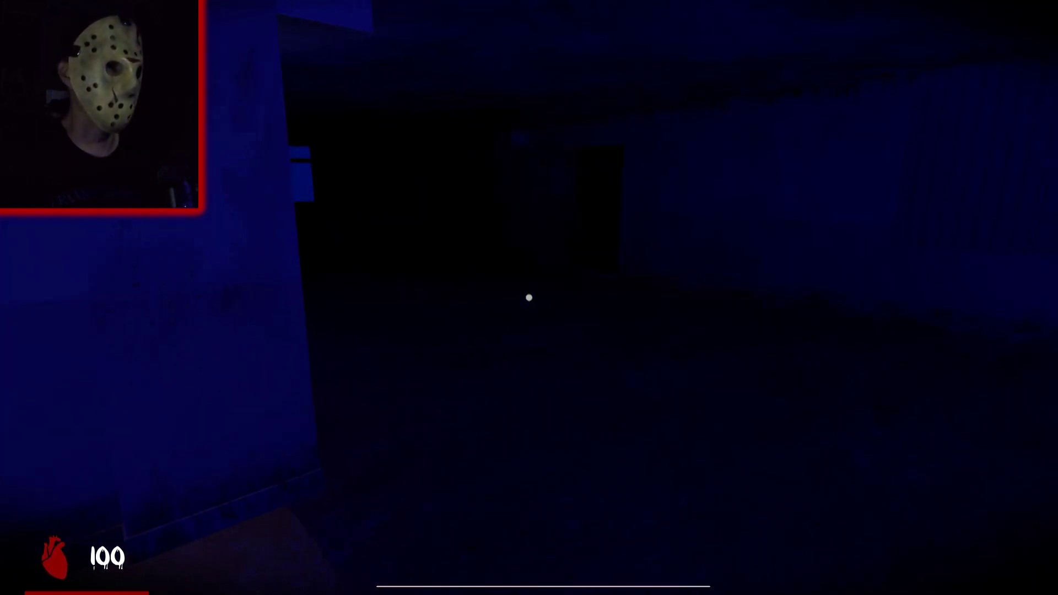
pyautogui.press('w')
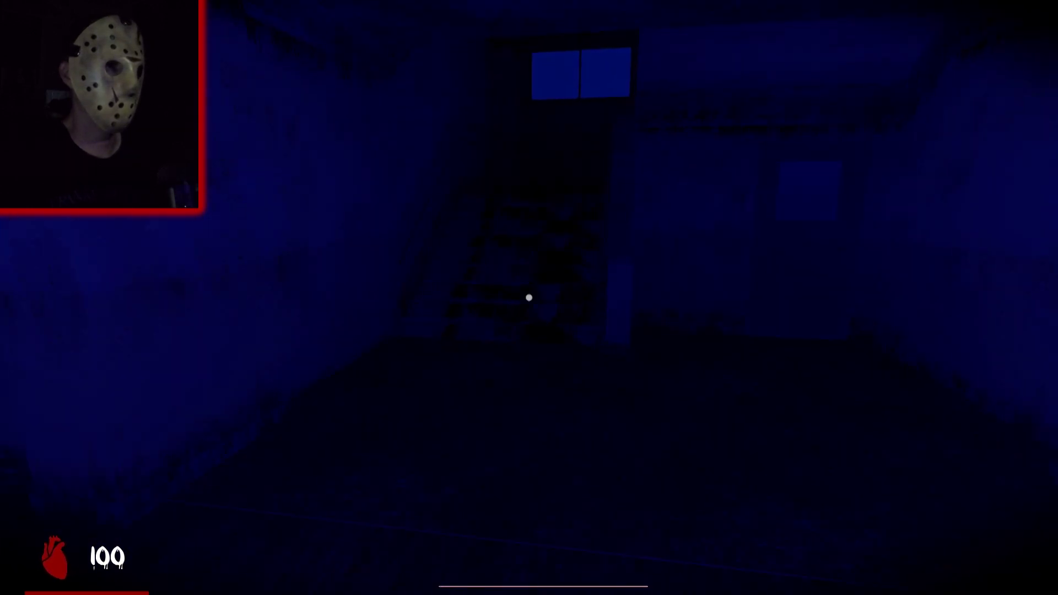
pyautogui.press('w')
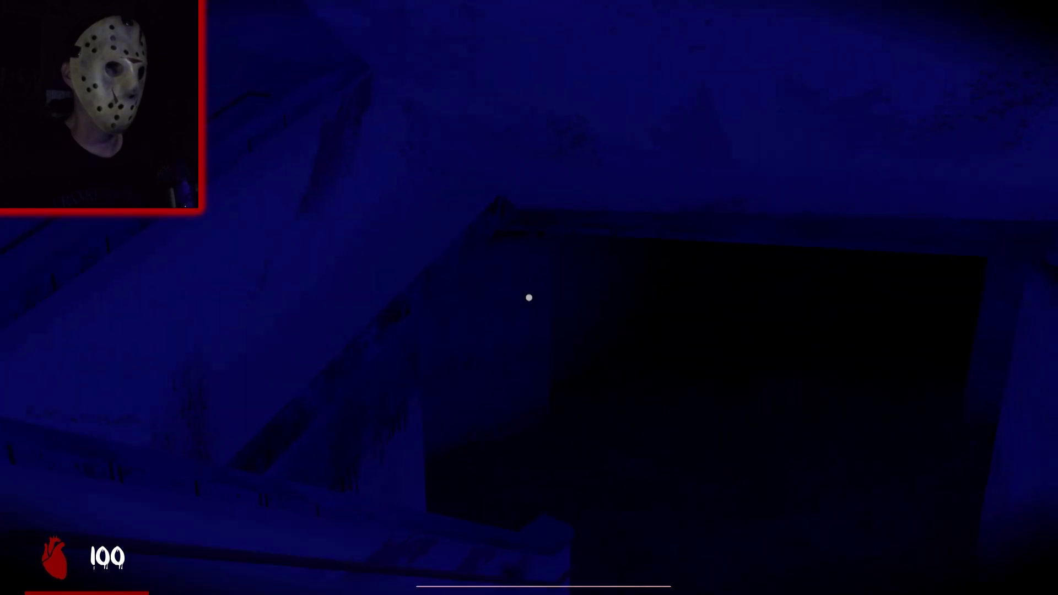
pyautogui.press('w')
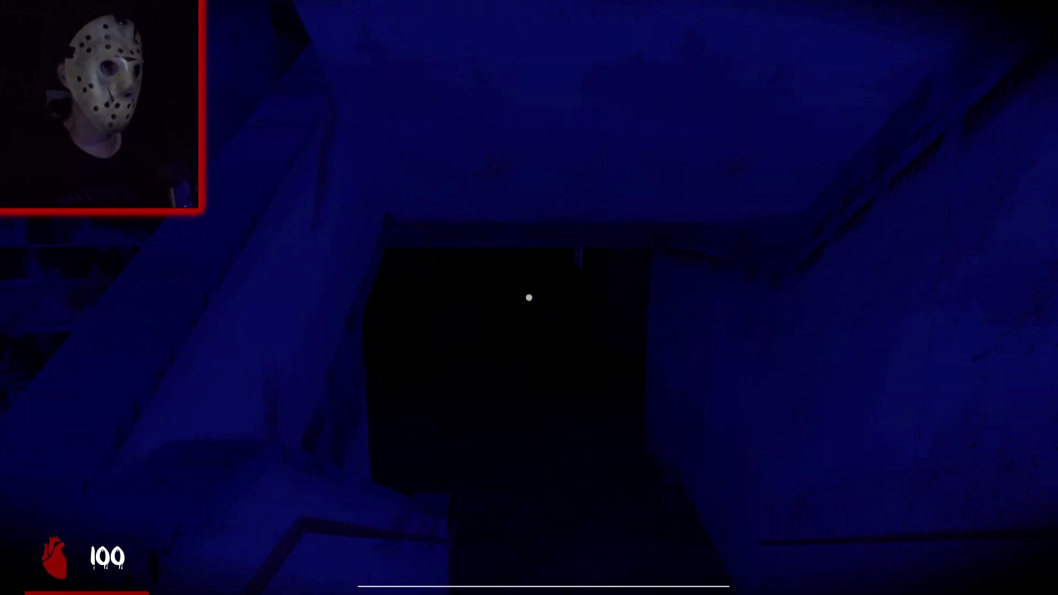
# - Flee the creature through the windowed corridors and down the staircase to the door
pyautogui.press('w')
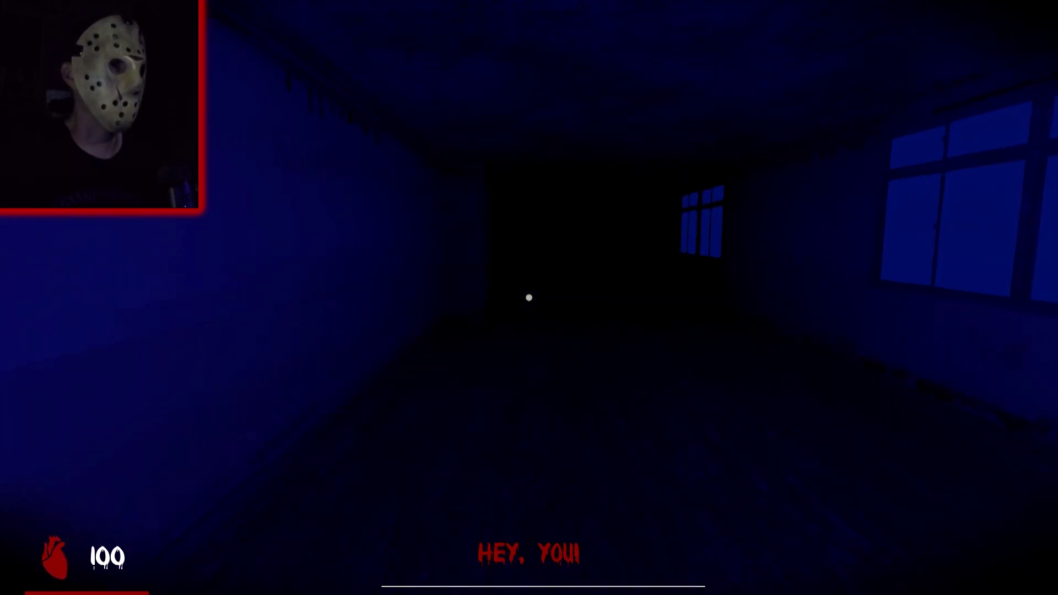
pyautogui.press('w')
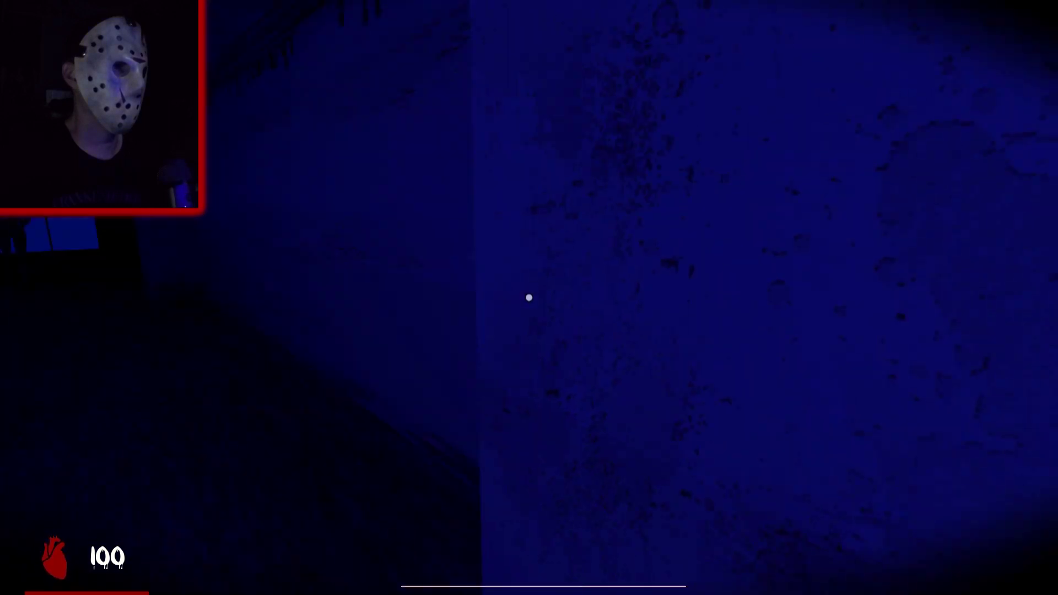
pyautogui.press('w')
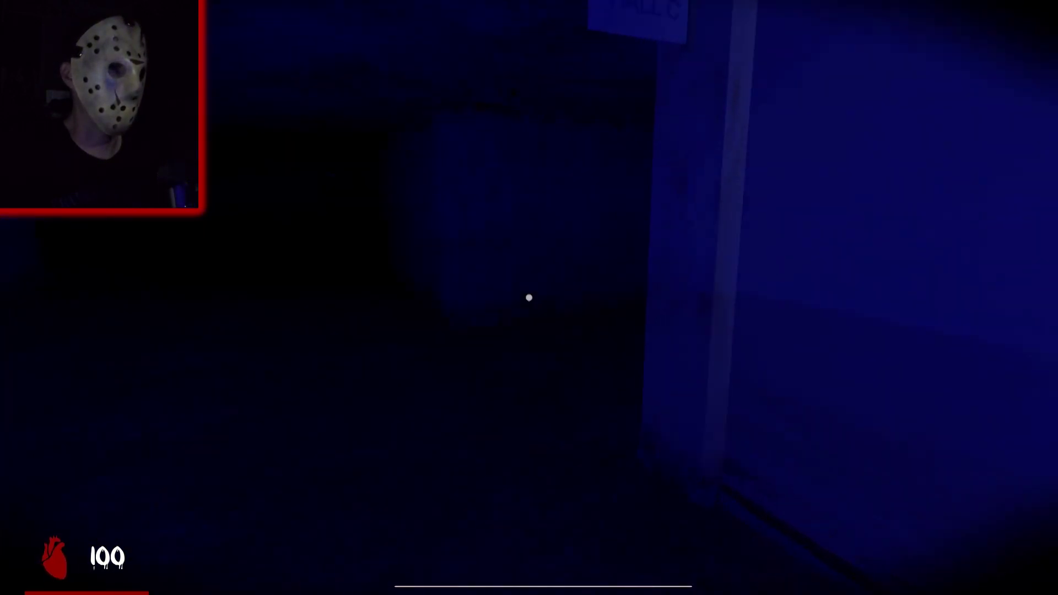
pyautogui.press('w')
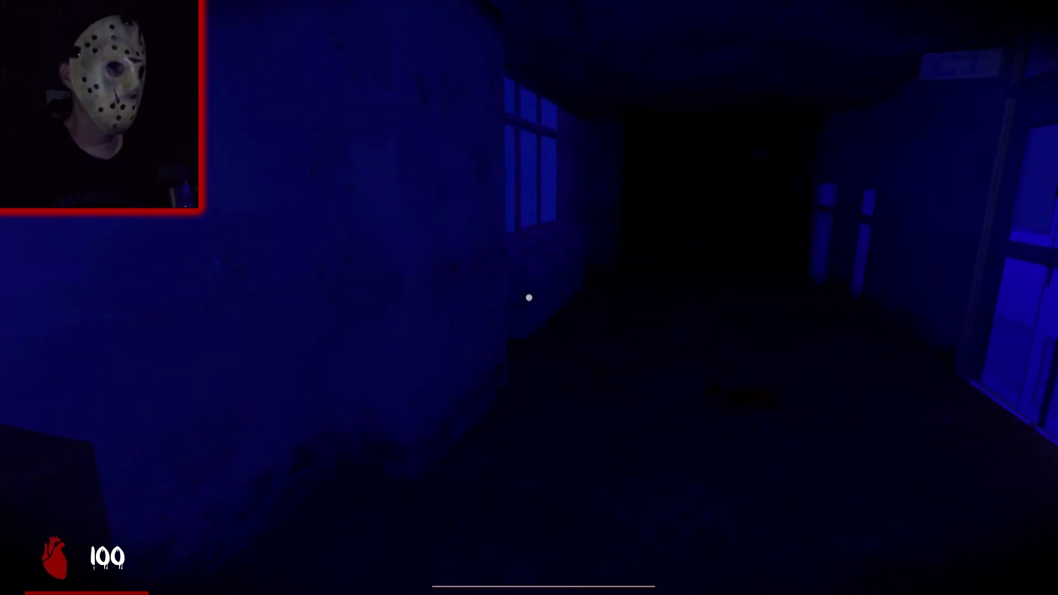
pyautogui.press('w')
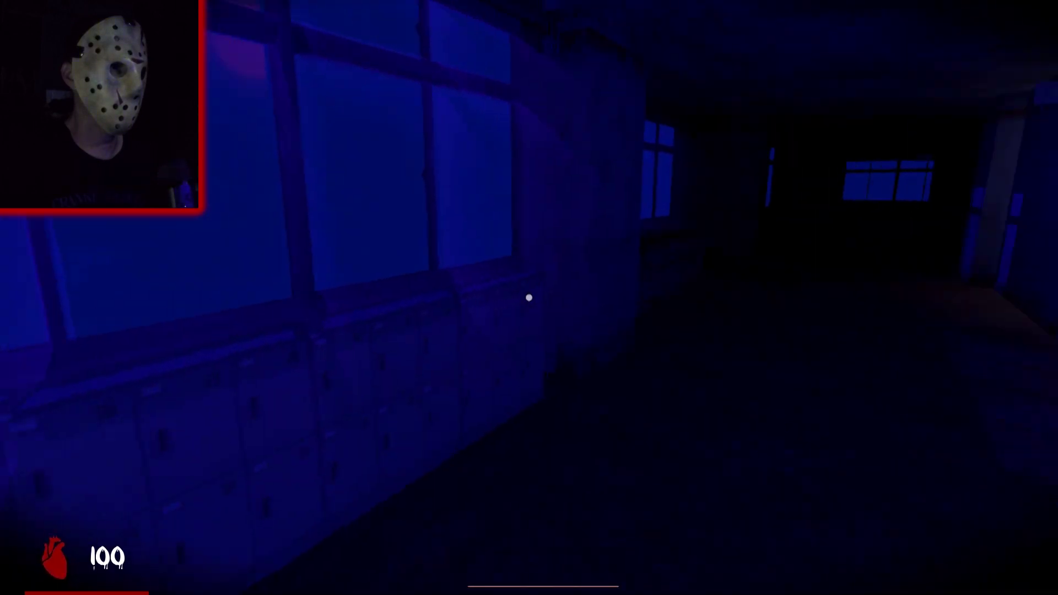
pyautogui.press('w')
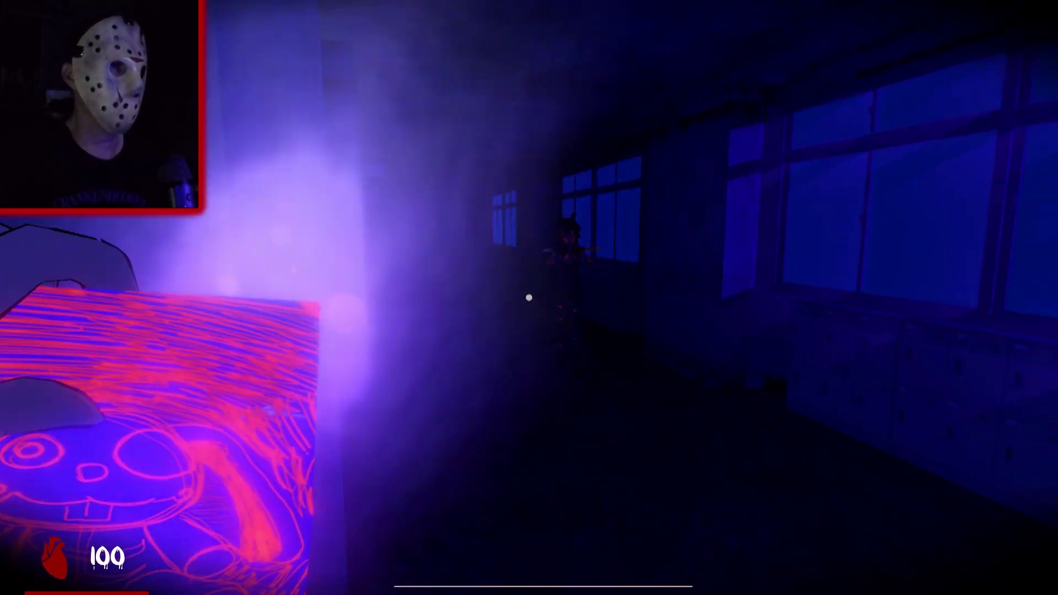
pyautogui.press('w')
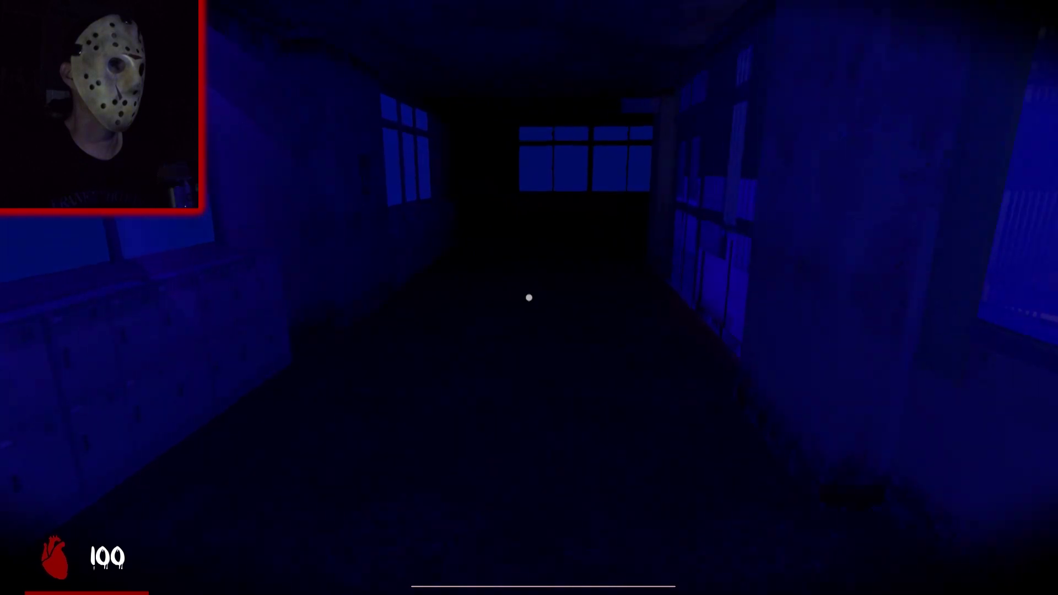
pyautogui.press('w')
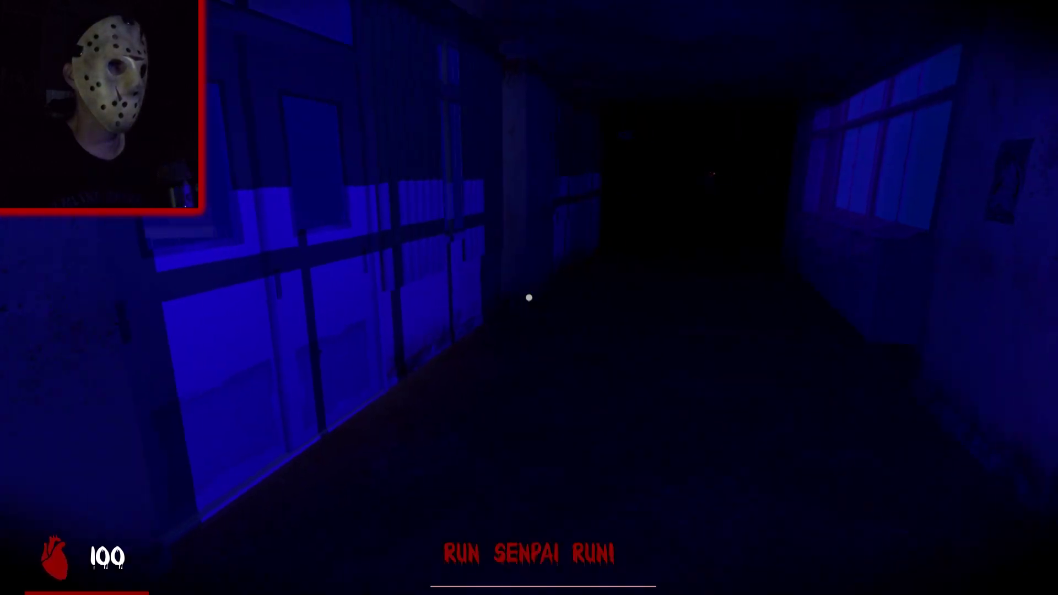
pyautogui.press('w')
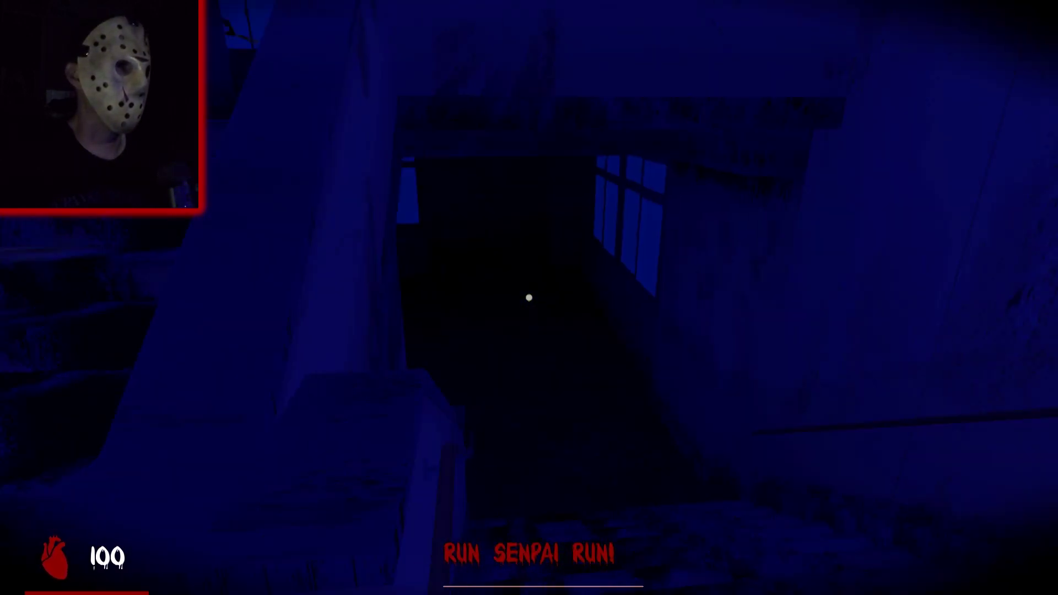
# - Put on the mask and walk the corridor to the classroom door by the end wall
pyautogui.press('e')
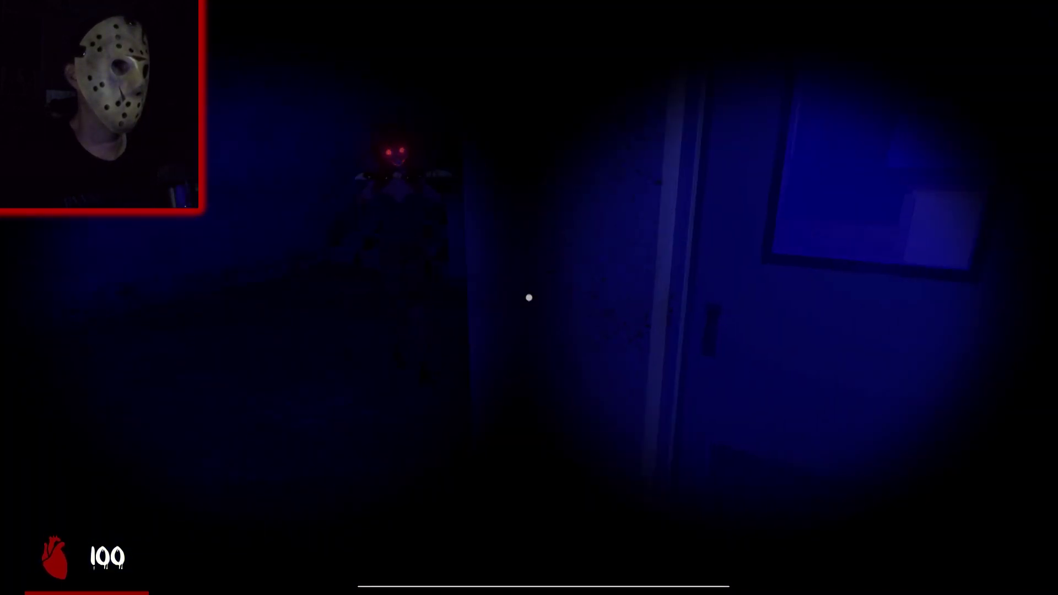
pyautogui.press('w')
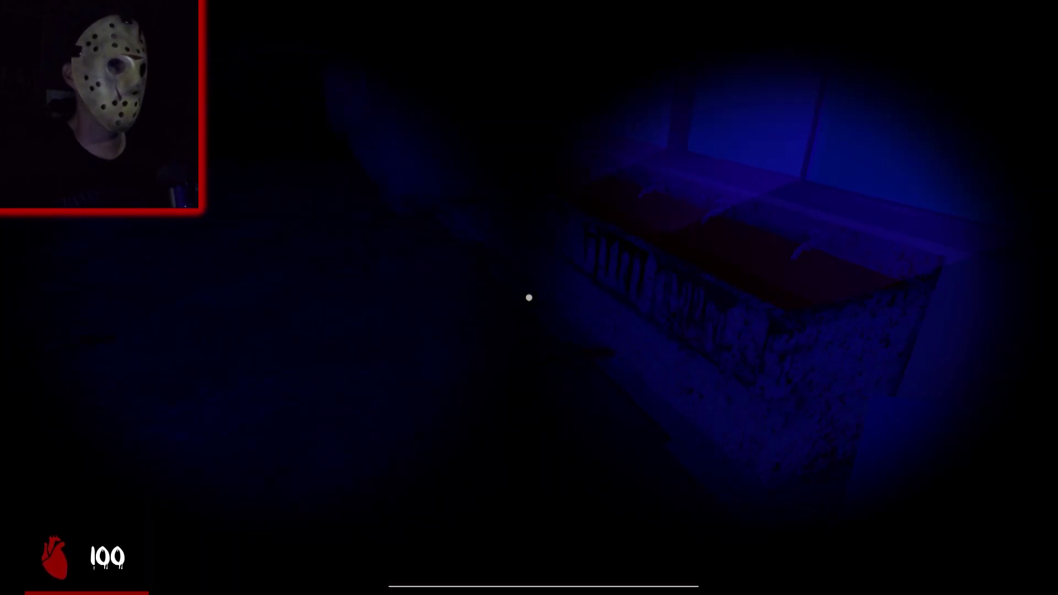
pyautogui.press('w')
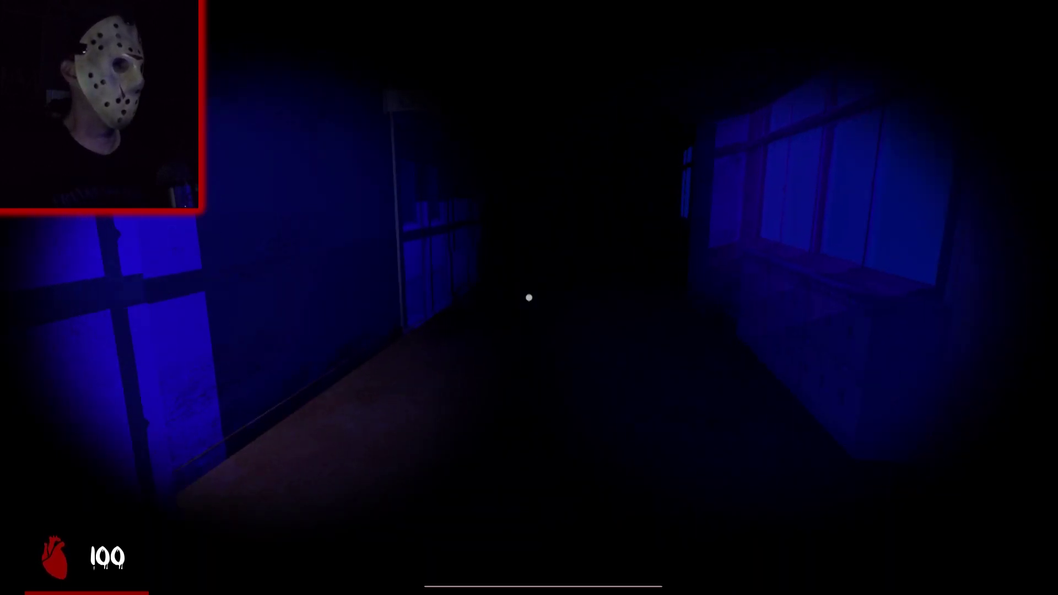
pyautogui.press('w')
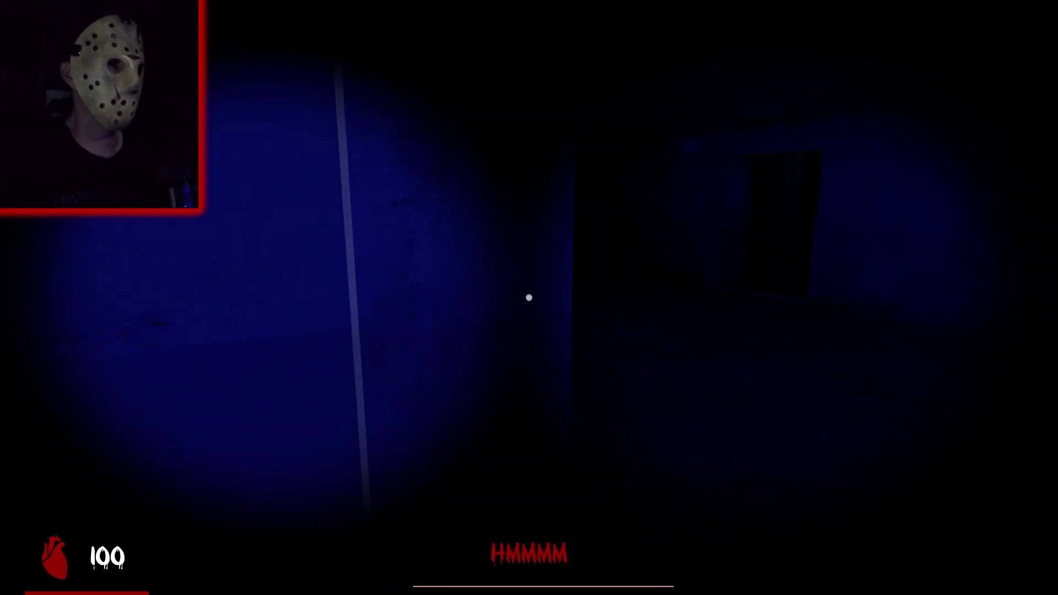
pyautogui.press('w')
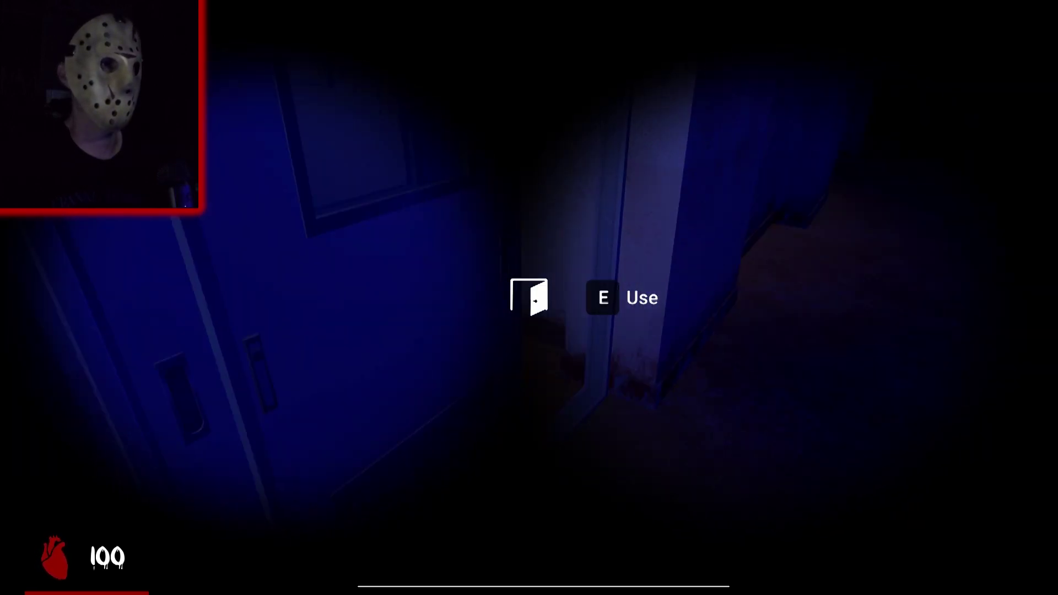
# - Enter the classroom and check the chalkboard and the cabinets along the back counter
pyautogui.press('e')
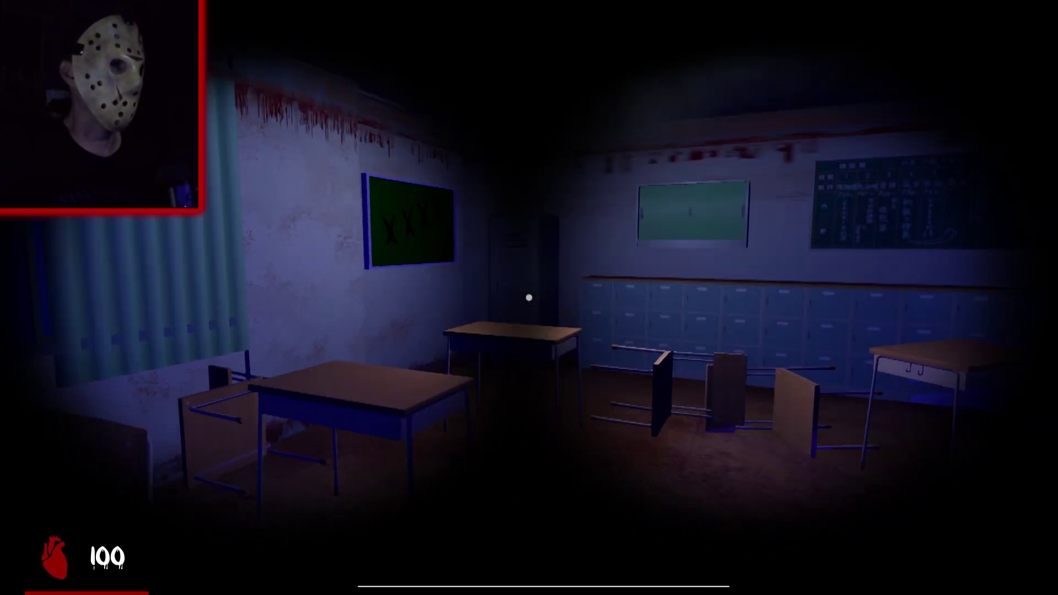
pyautogui.press('w')
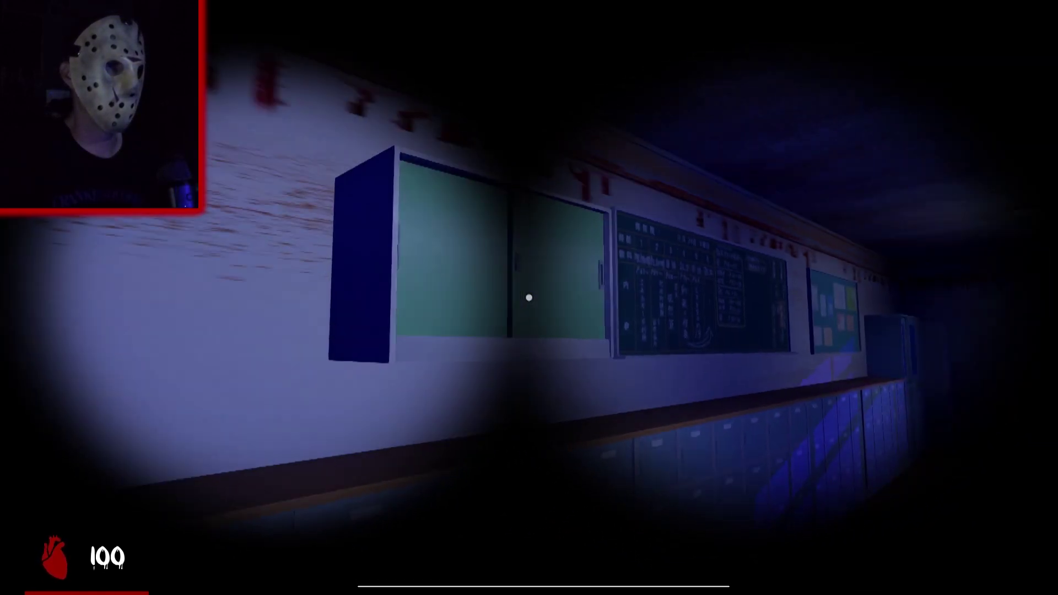
pyautogui.press('w')
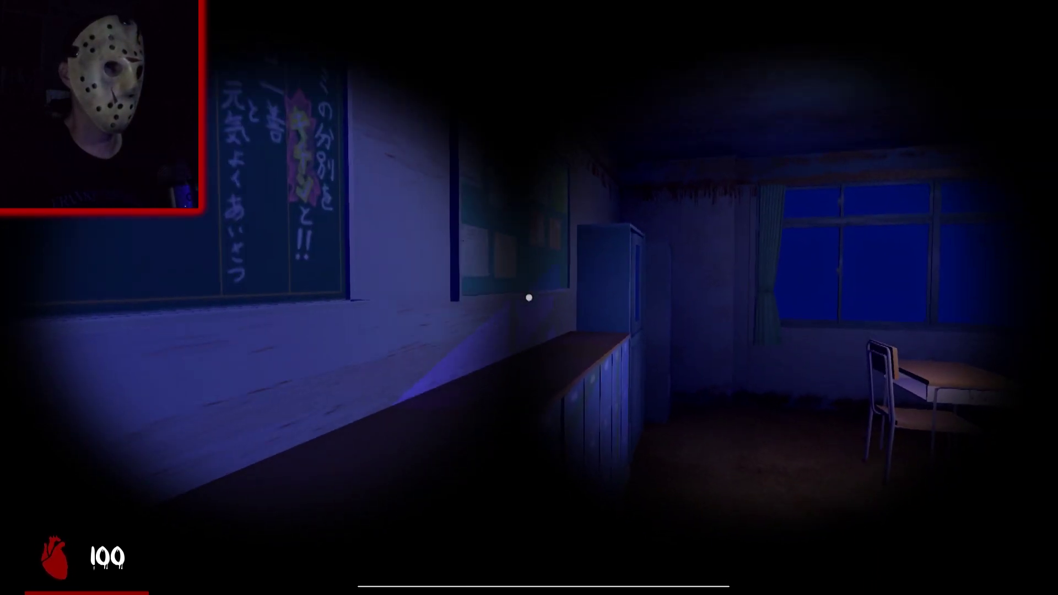
pyautogui.press('w')
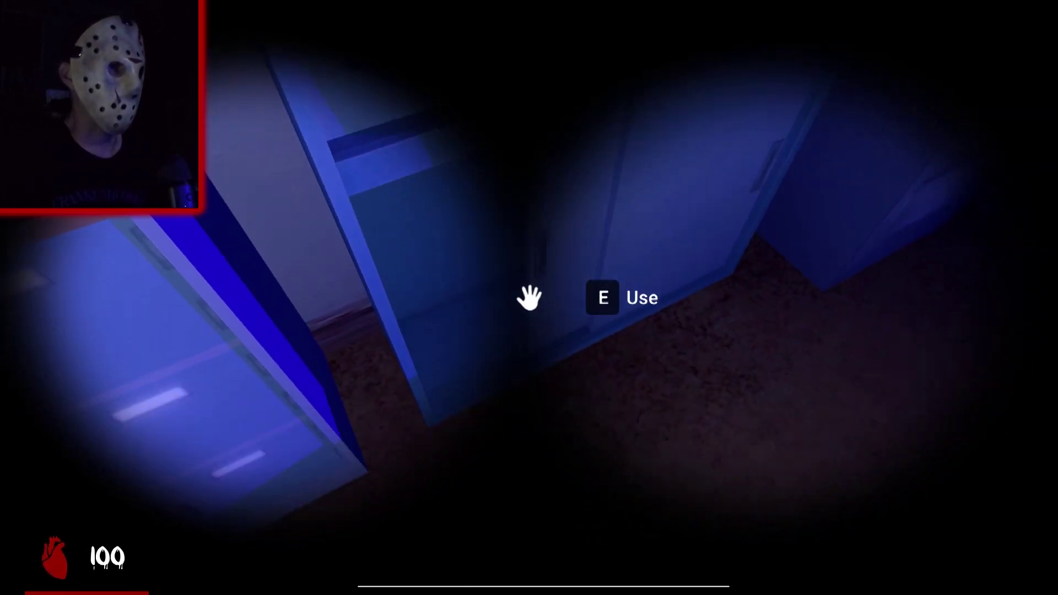
pyautogui.press('w')
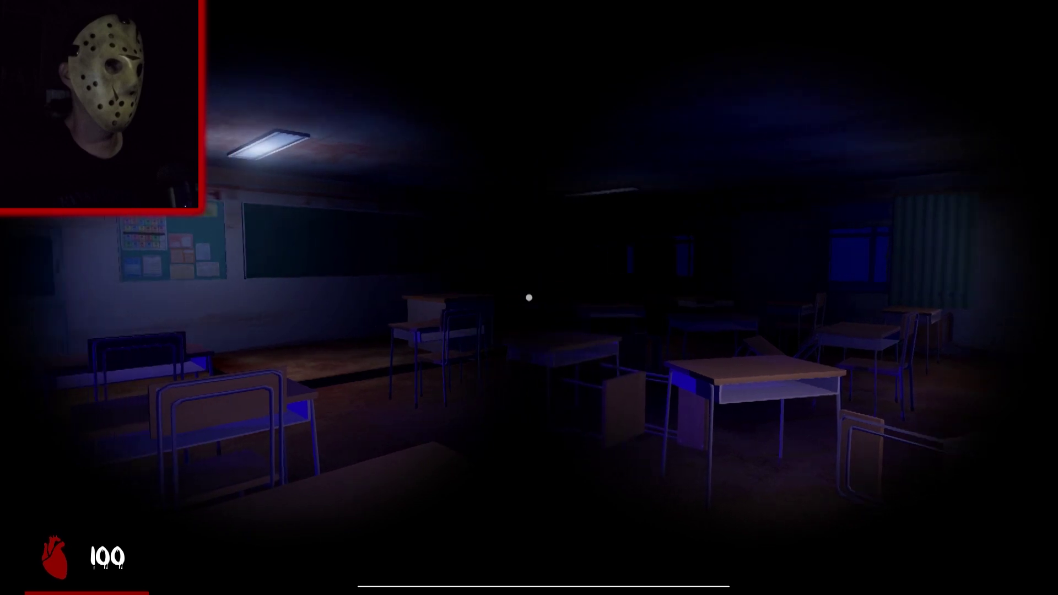
pyautogui.press('w')
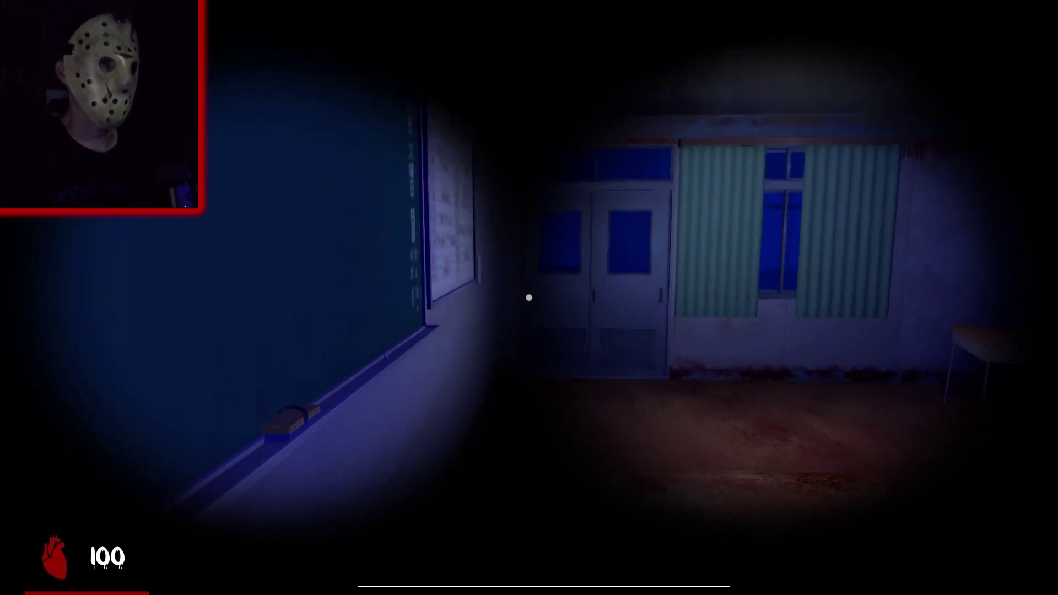
# - Exit into the corridor past the locked door and inspect the next classroom's open cabinet
pyautogui.press('e')
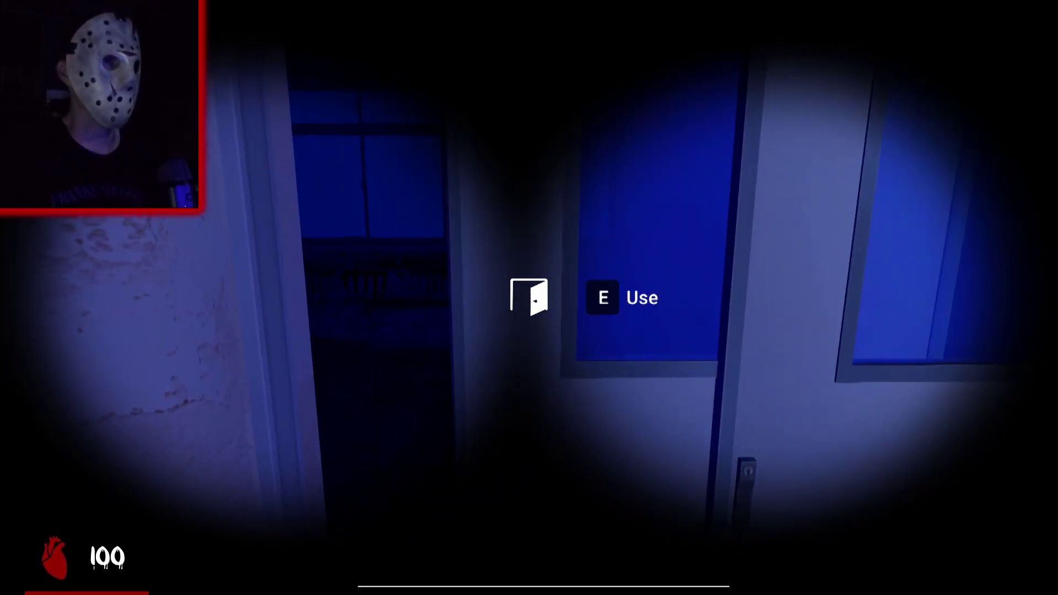
pyautogui.press('w')
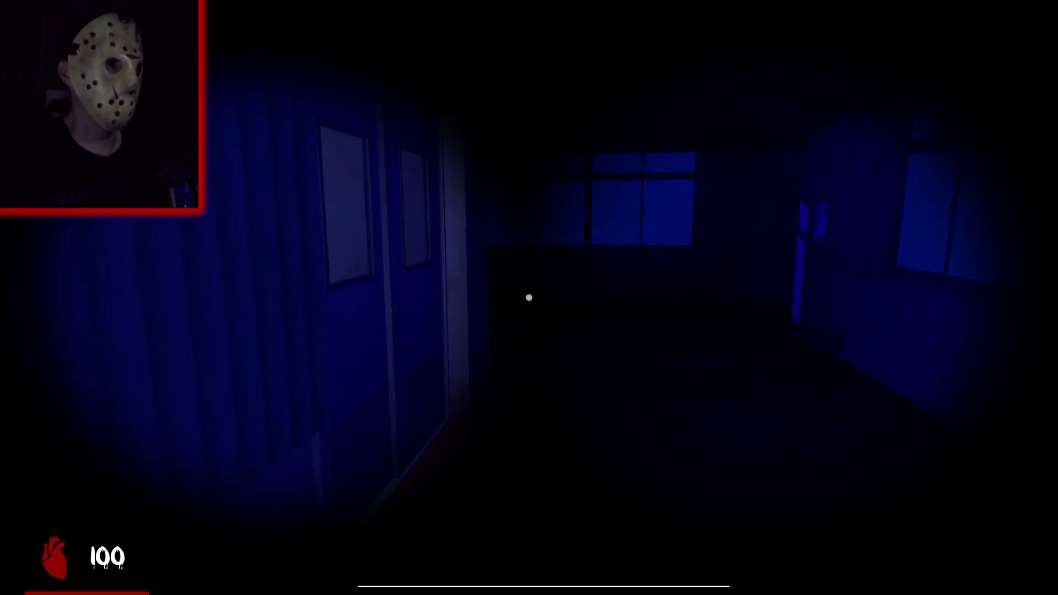
pyautogui.press('w')
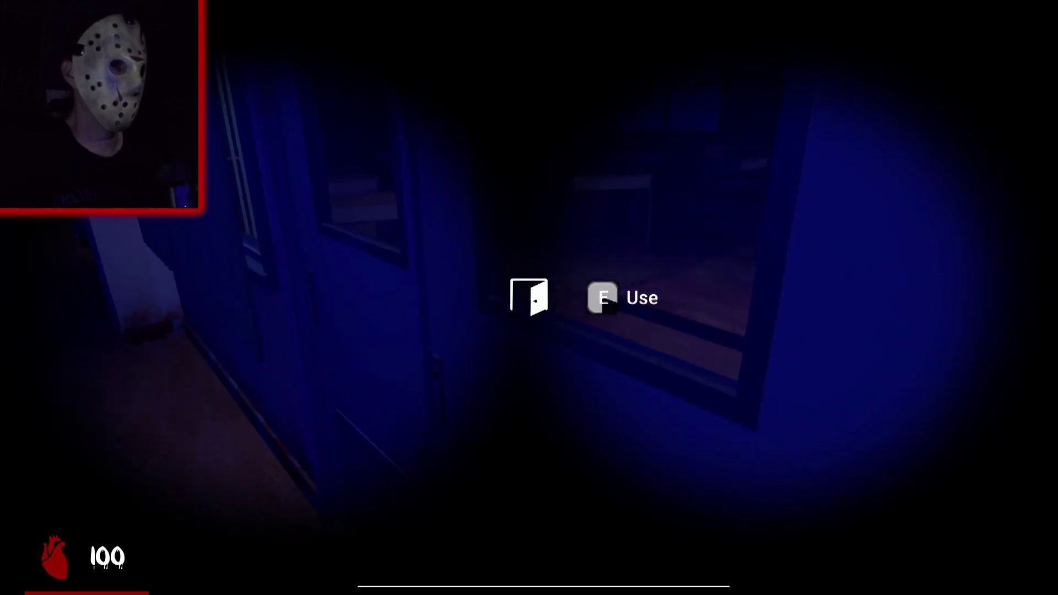
pyautogui.press('w')
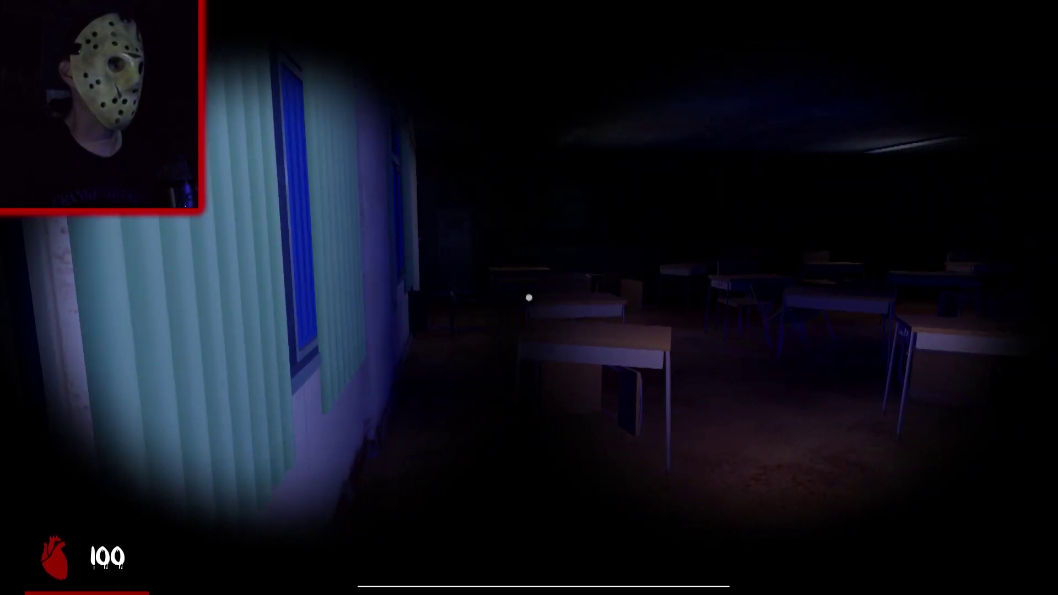
pyautogui.press('w')
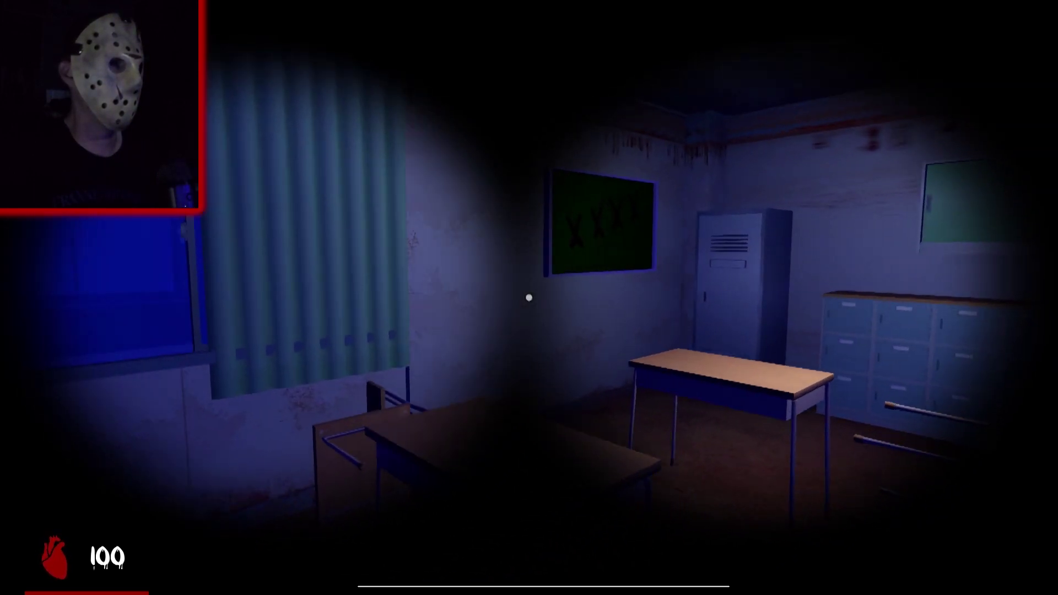
pyautogui.press('w')
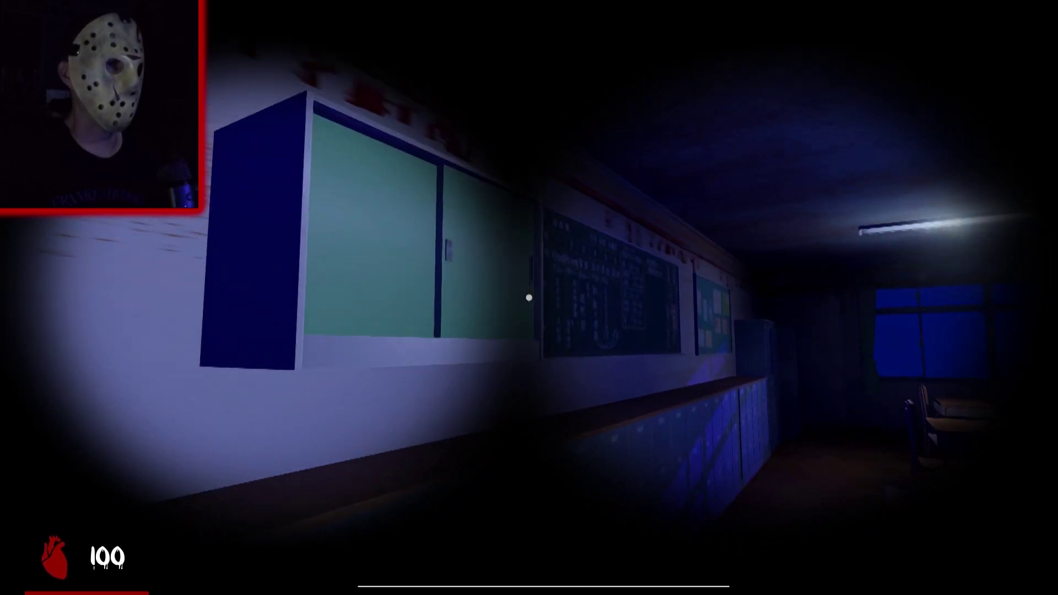
pyautogui.press('w')
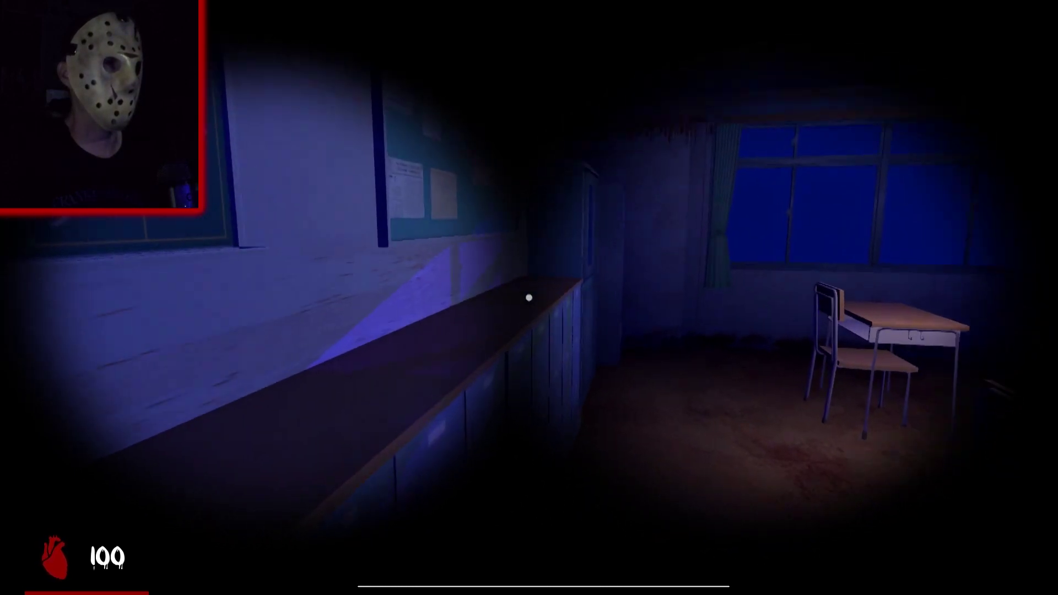
pyautogui.press('w')
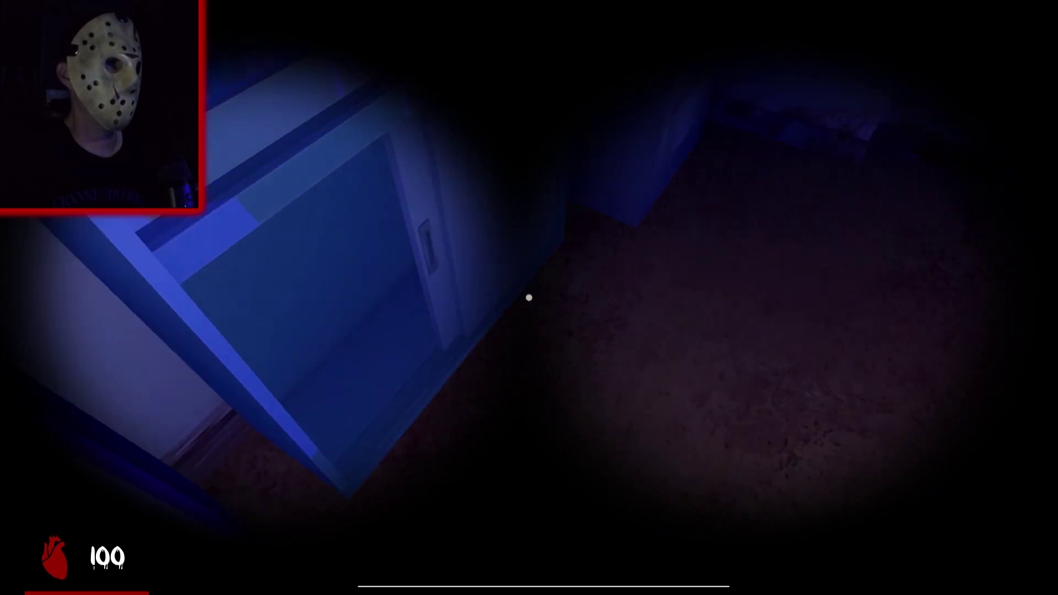
pyautogui.press('w')
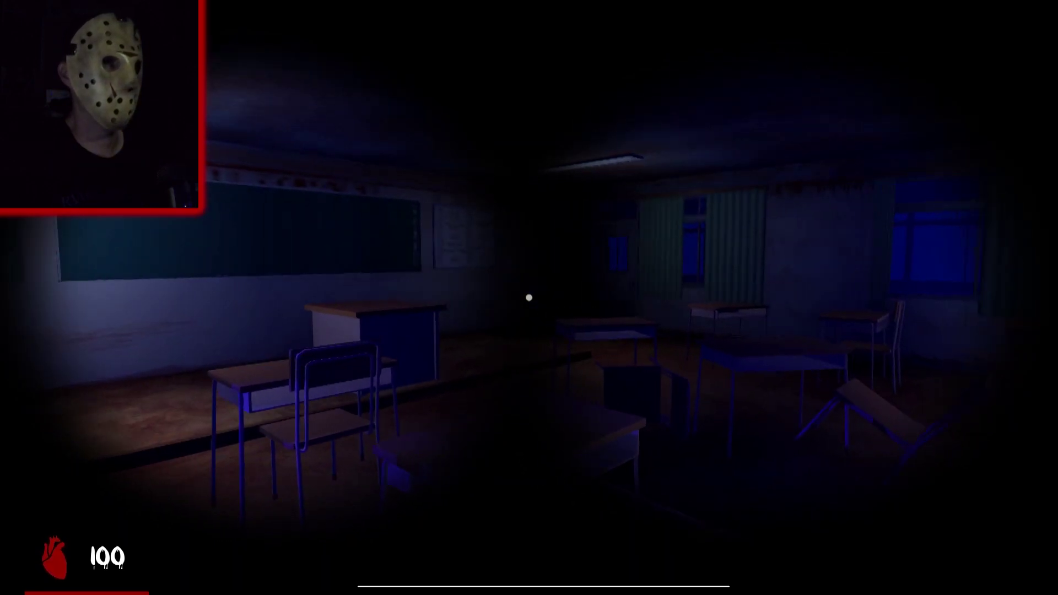
# - Search the blue cabinet, then exit by the sliding door and follow the hallway to the stairs
pyautogui.press('w')
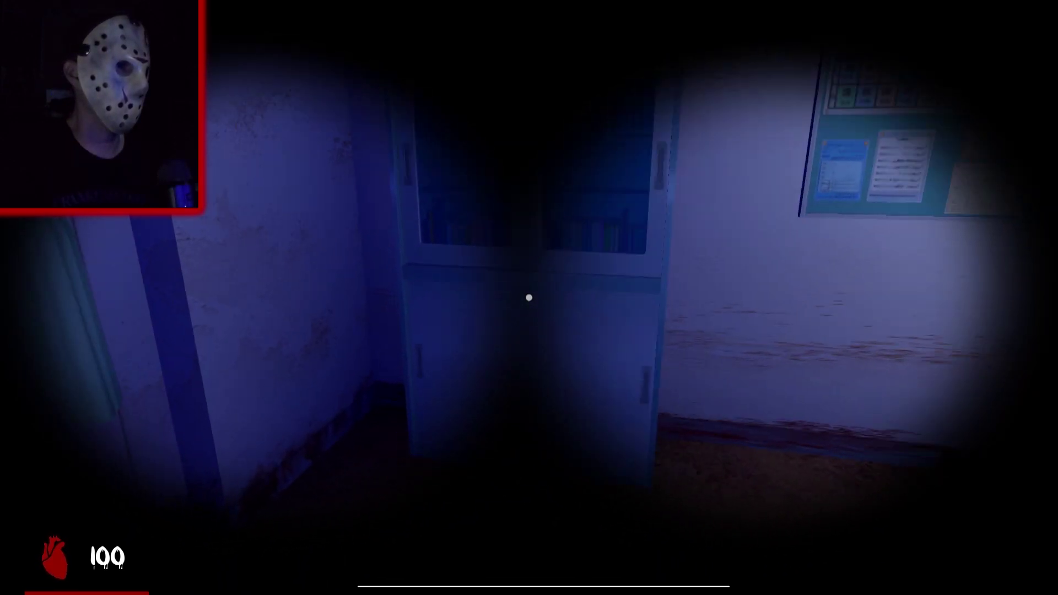
pyautogui.press('w')
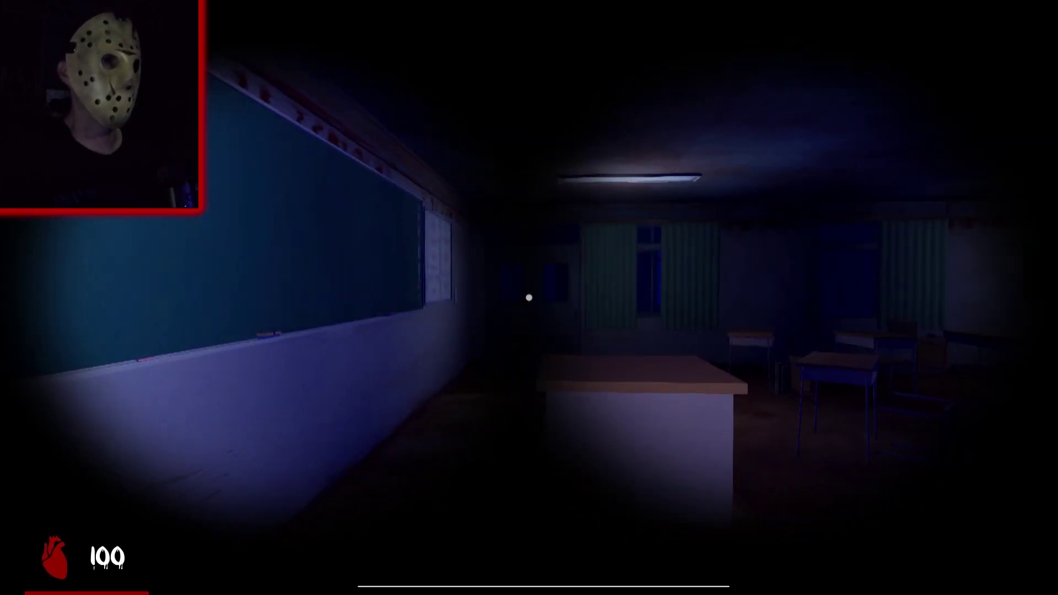
pyautogui.press('w')
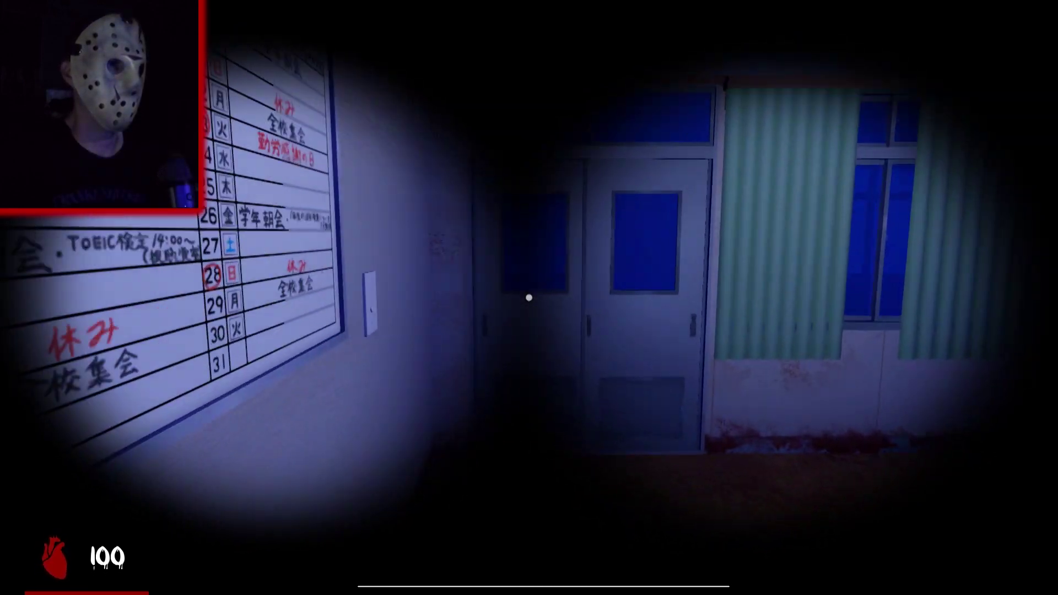
pyautogui.press('w')
pyautogui.press('e')
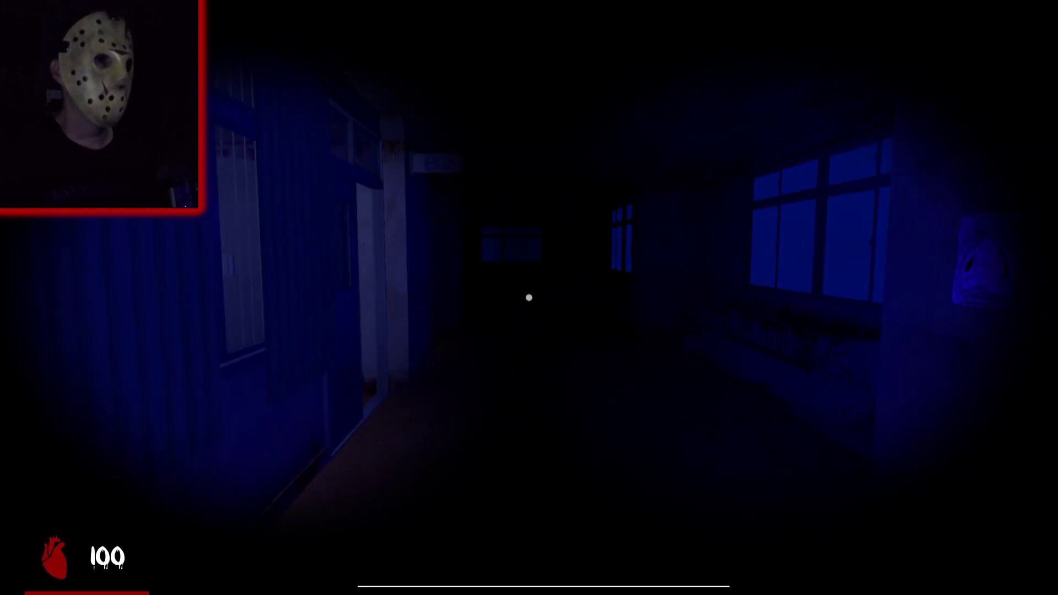
pyautogui.press('w')
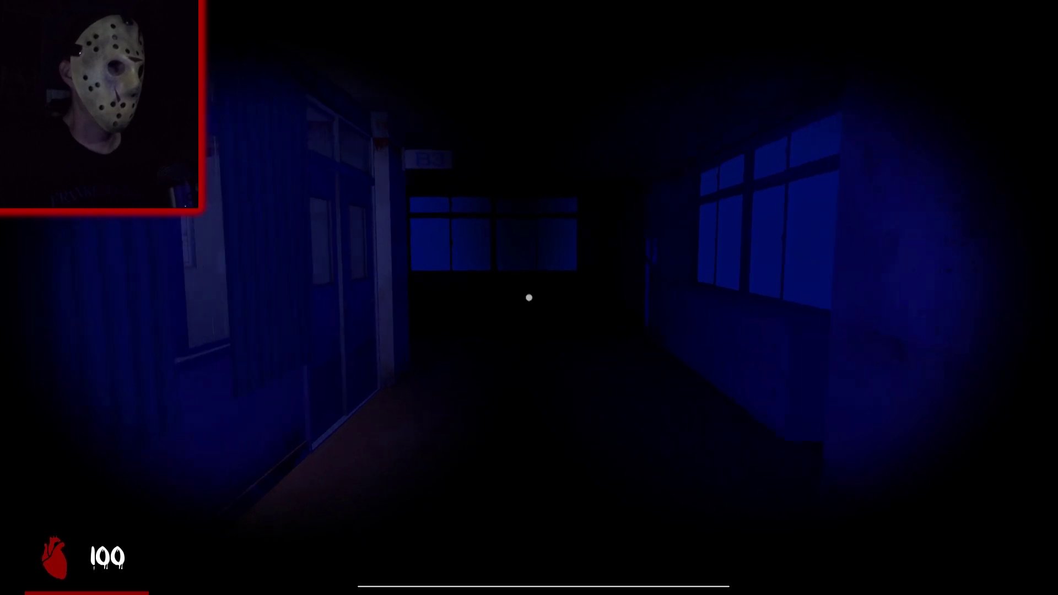
pyautogui.press('w')
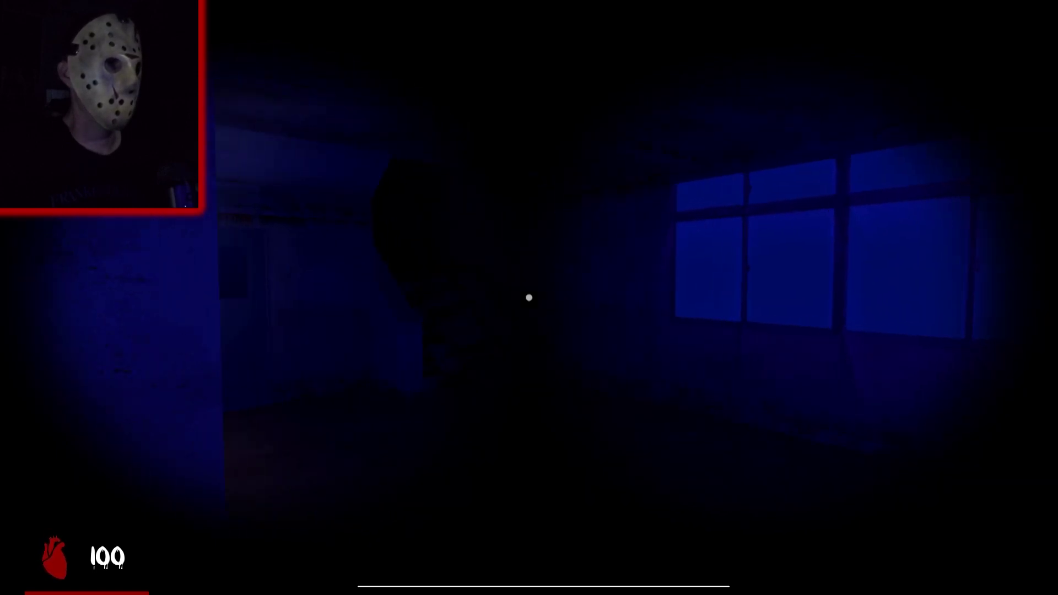
pyautogui.press('w')
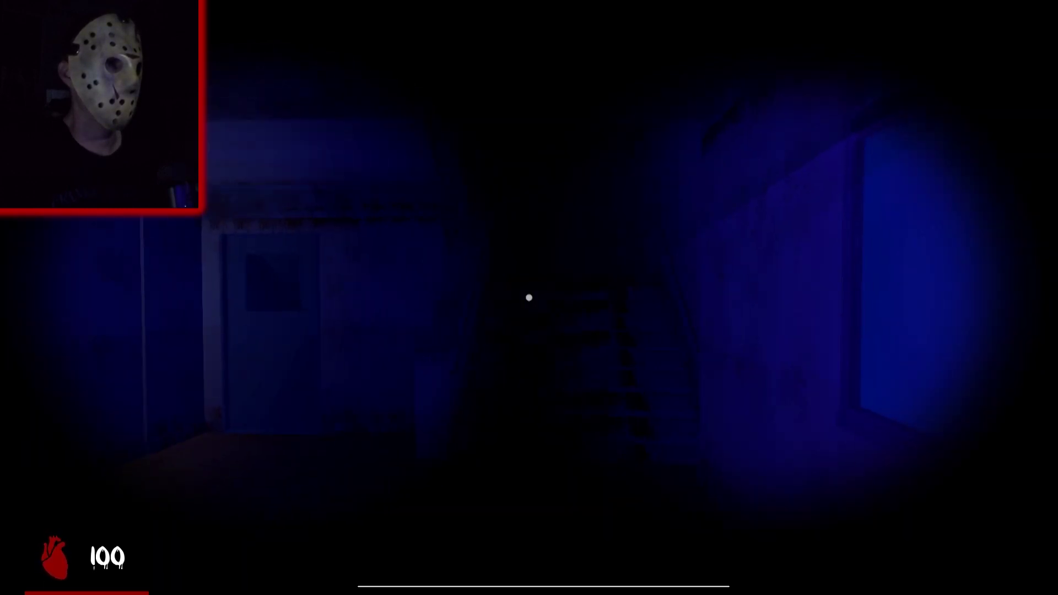
pyautogui.press('w')
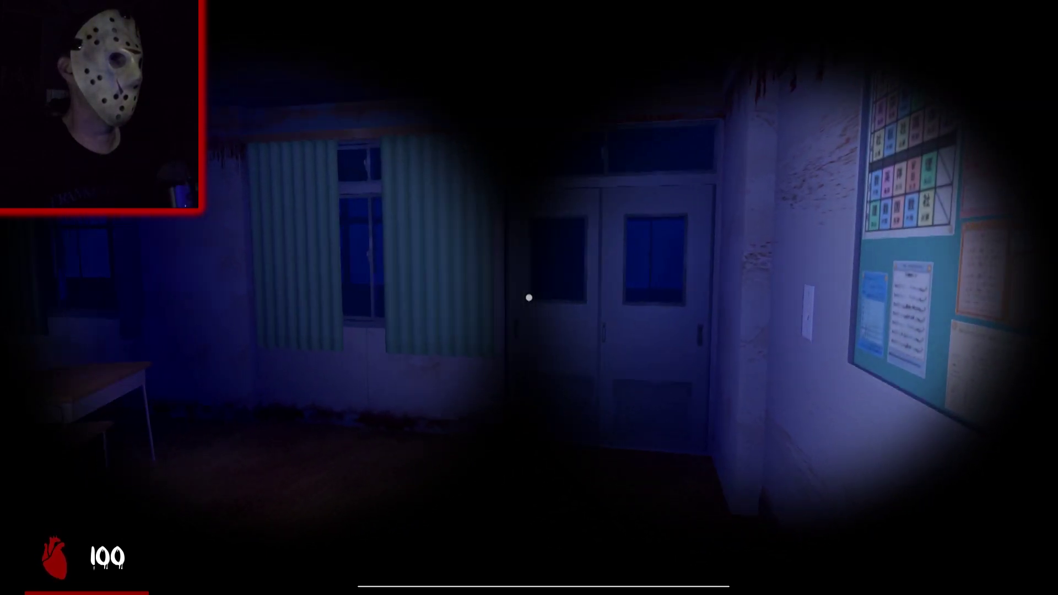
# - Open the double door of the dark classroom with the timetable board
pyautogui.press('e')
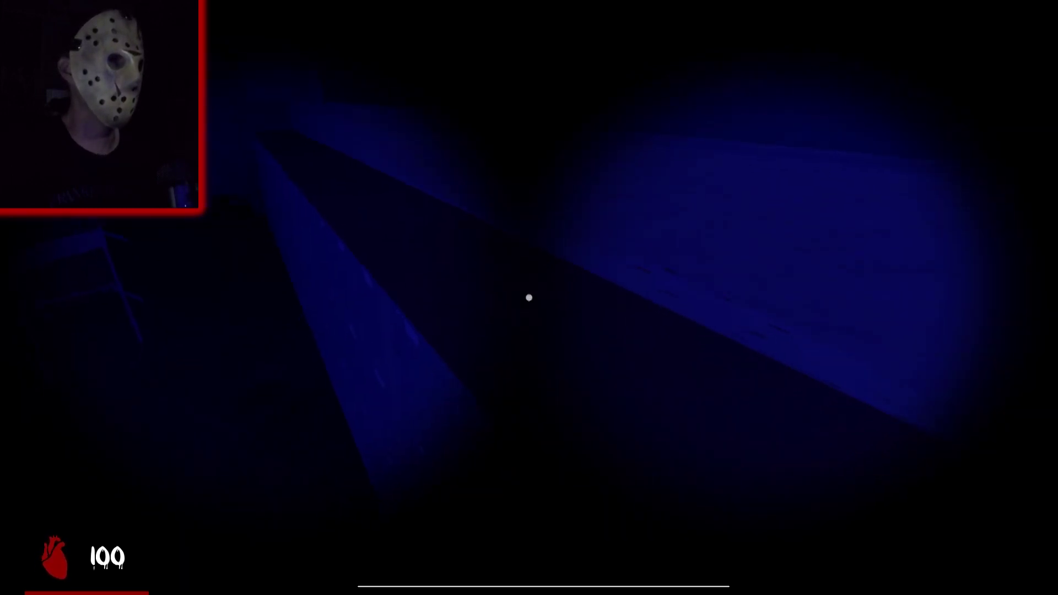
# - Take the key from the counter and carry it down the corridor to the next door
pyautogui.press('e')
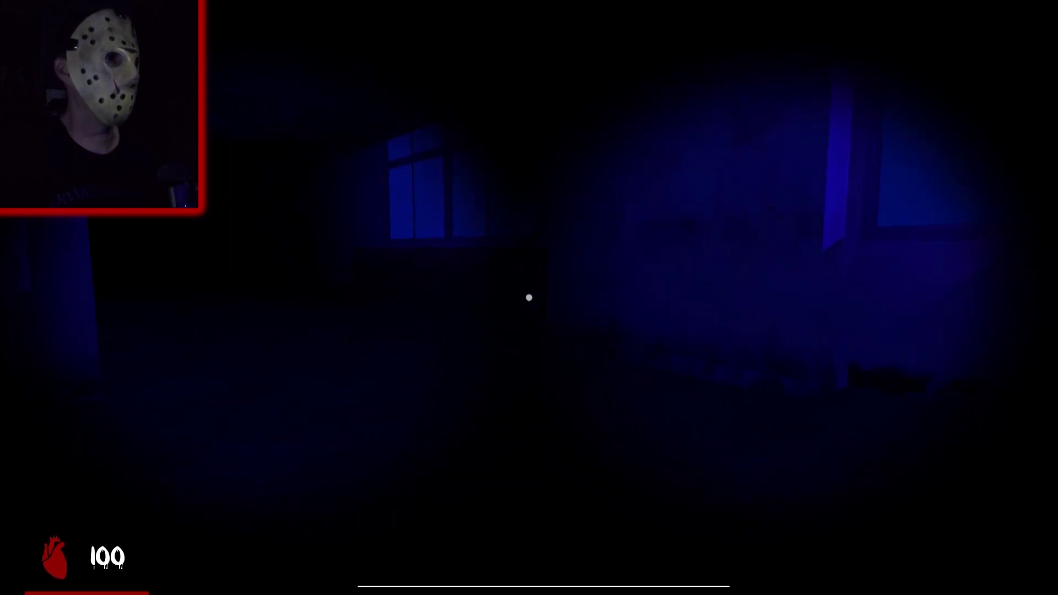
pyautogui.press('w')
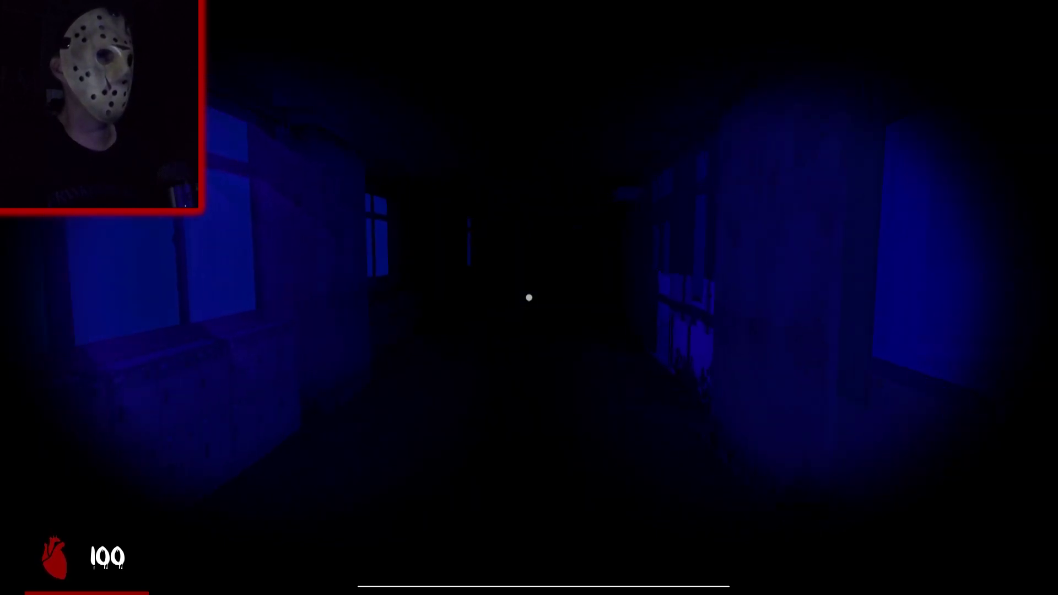
pyautogui.press('w')
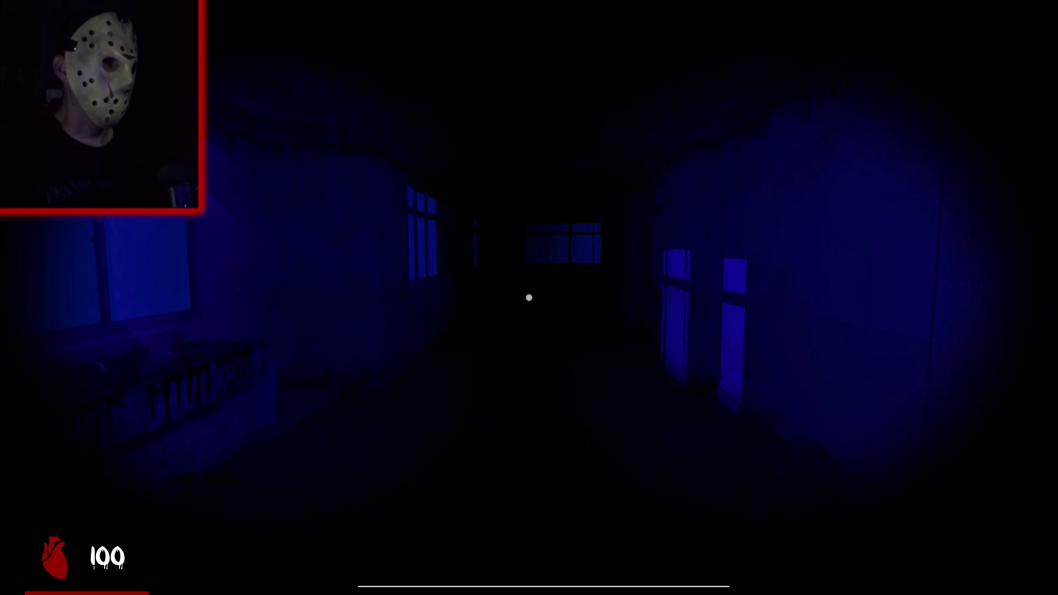
pyautogui.press('w')
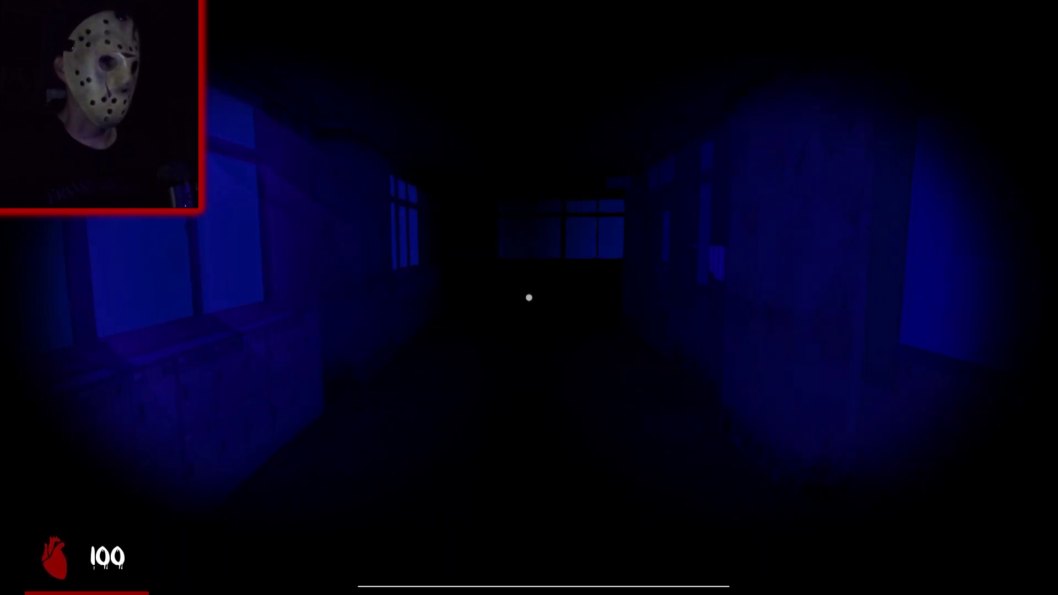
pyautogui.press('w')
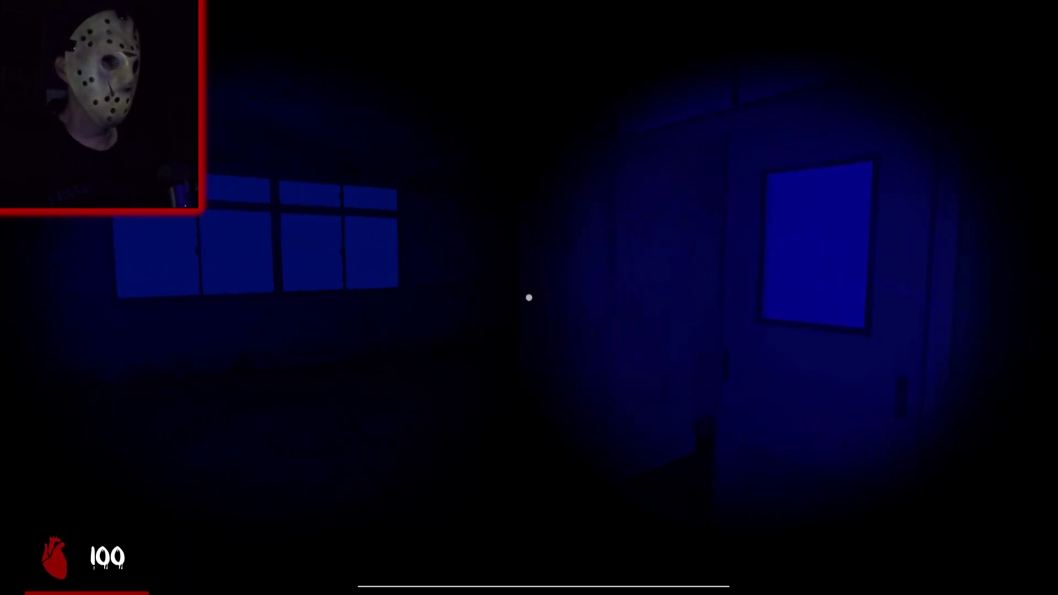
pyautogui.press('w')
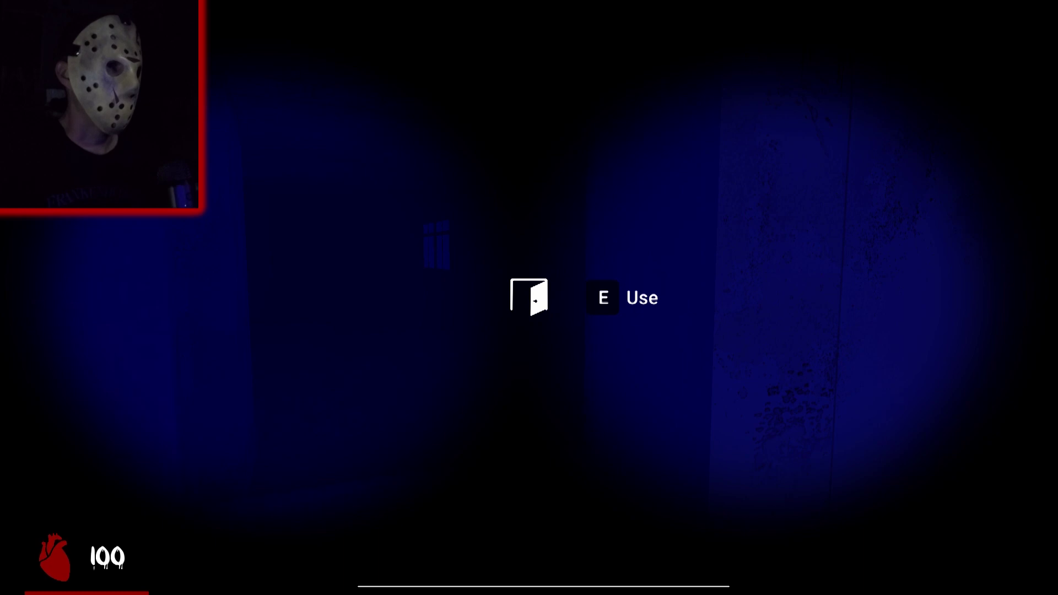
# - Go through the door into the dark windowed corridor, where the stalker spots you
pyautogui.press('e')
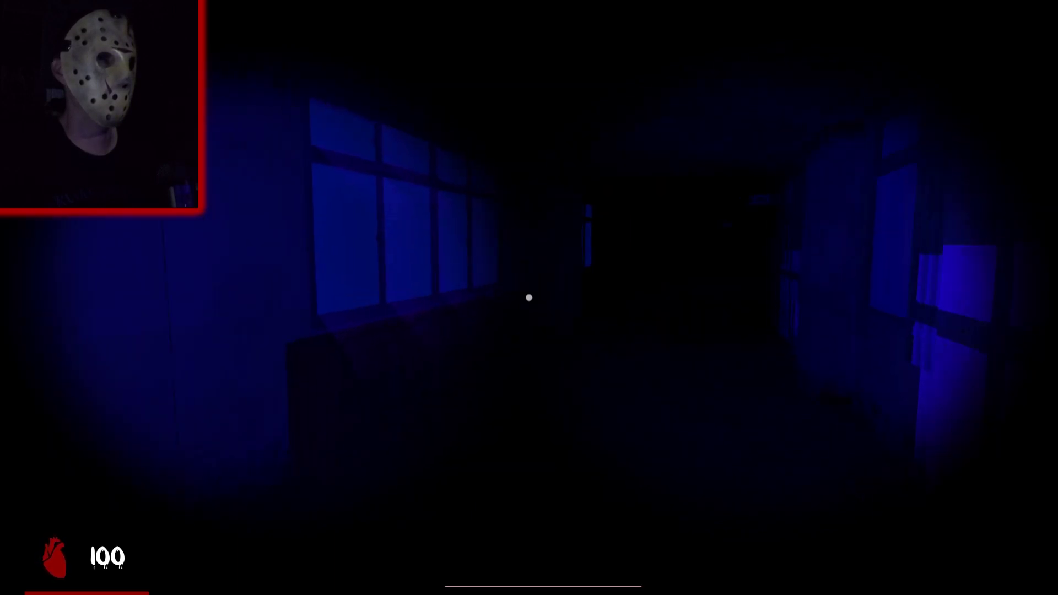
# - Advance down the dark corridor and open the door to the next room
pyautogui.press('w')
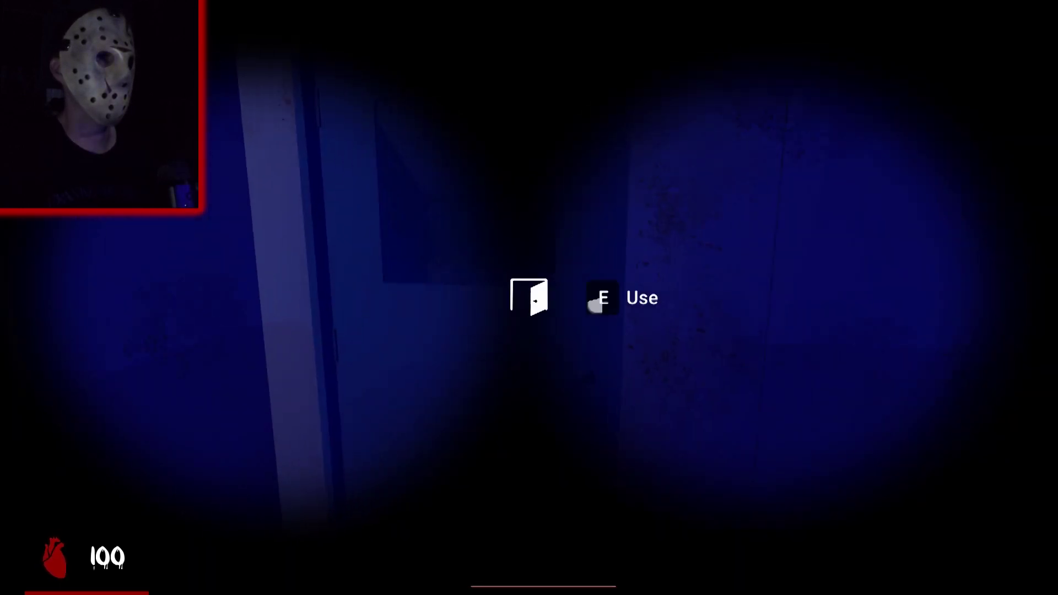
pyautogui.press('e')
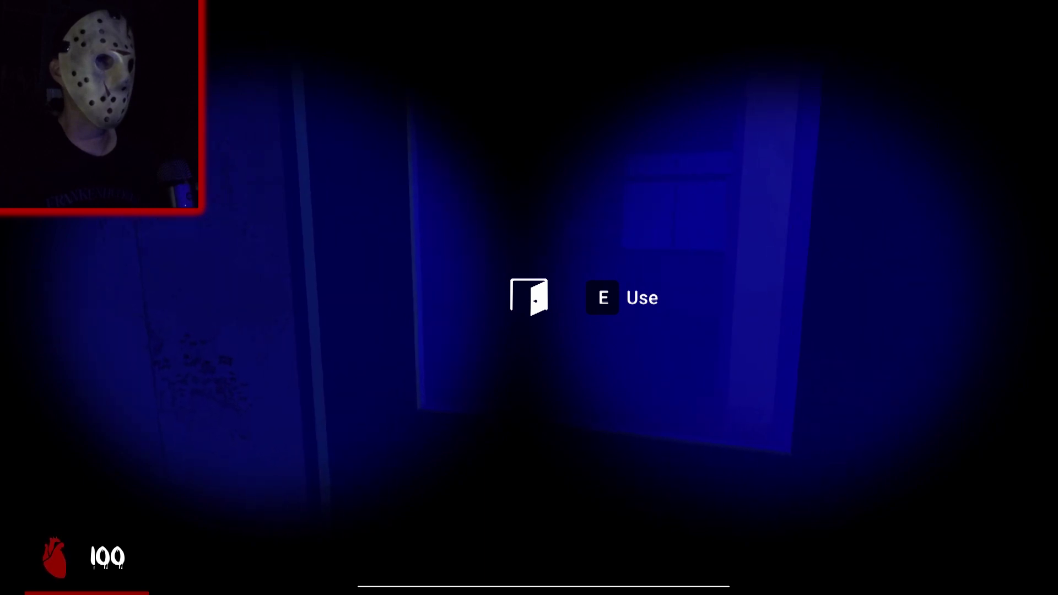
# - Go through the door, passing a locked door, and look across the dim desk-filled classroom
pyautogui.press('e')
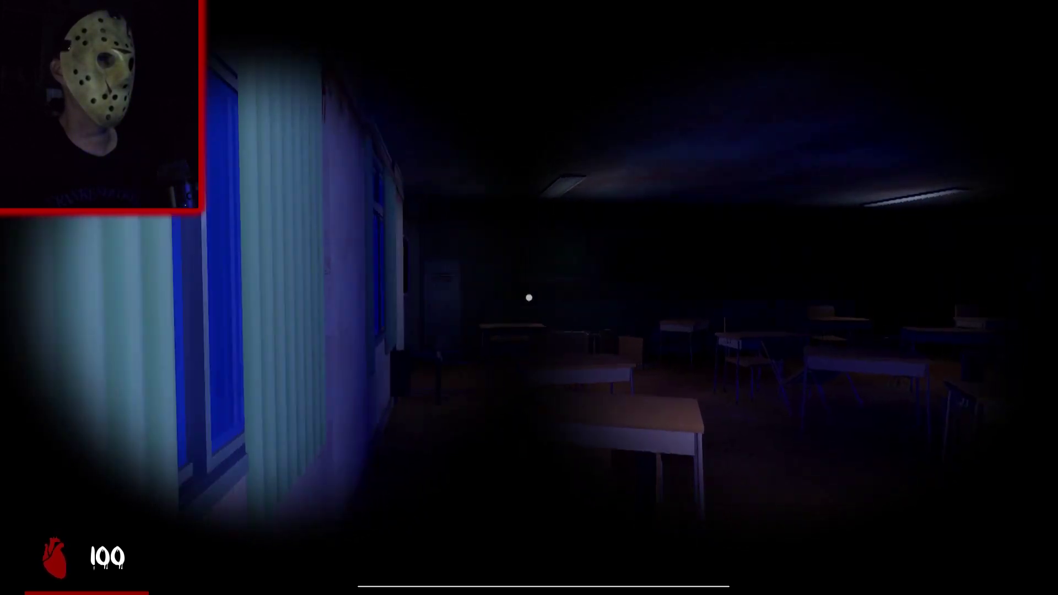
# - Walk past the chalkboard and desks, then exit through the classroom door into the hallway
pyautogui.press('w')
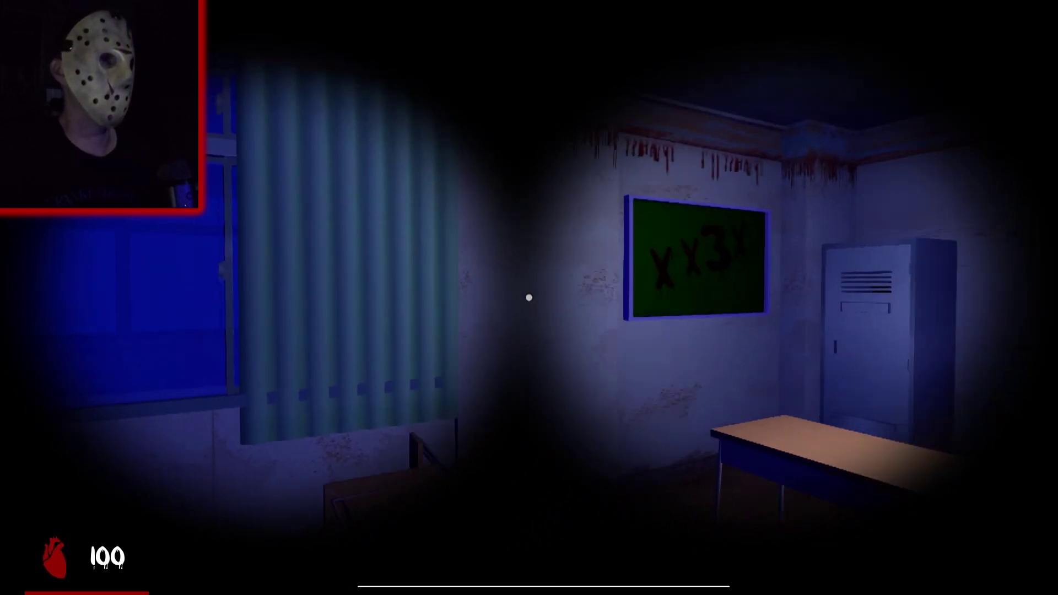
pyautogui.press('w')
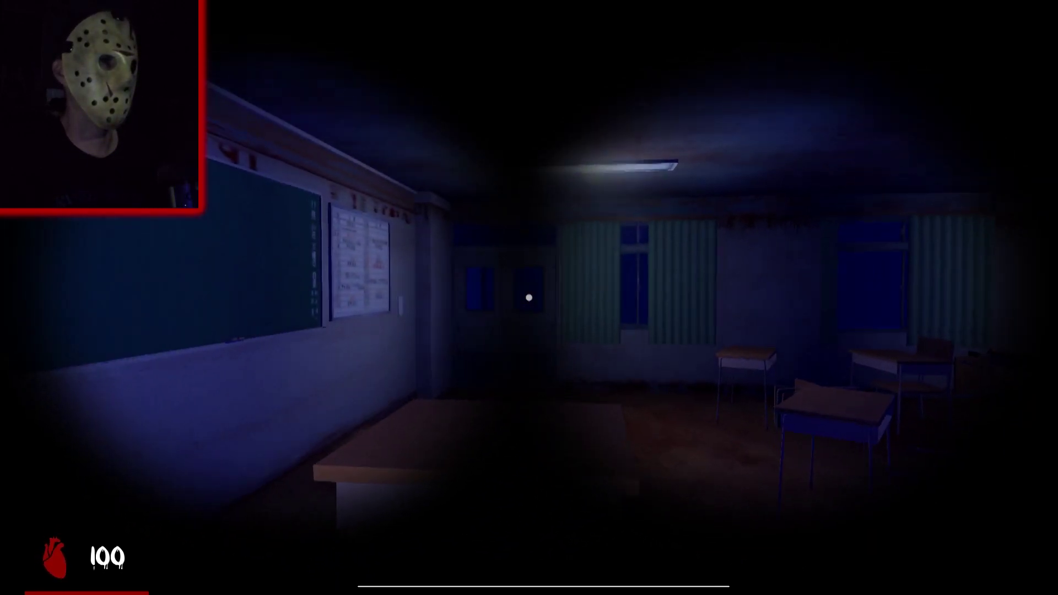
pyautogui.press('w')
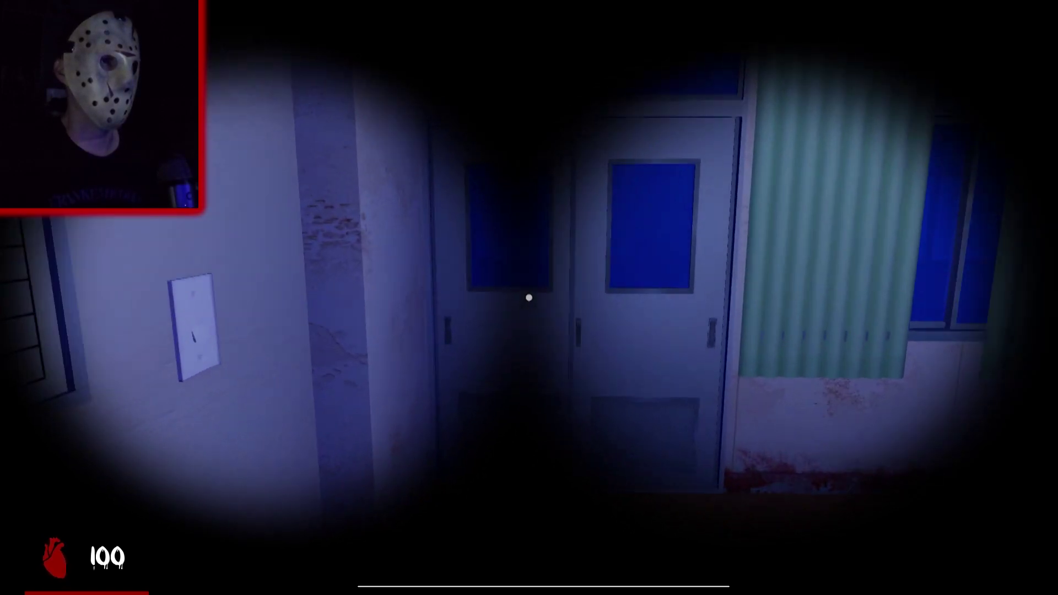
pyautogui.press('e')
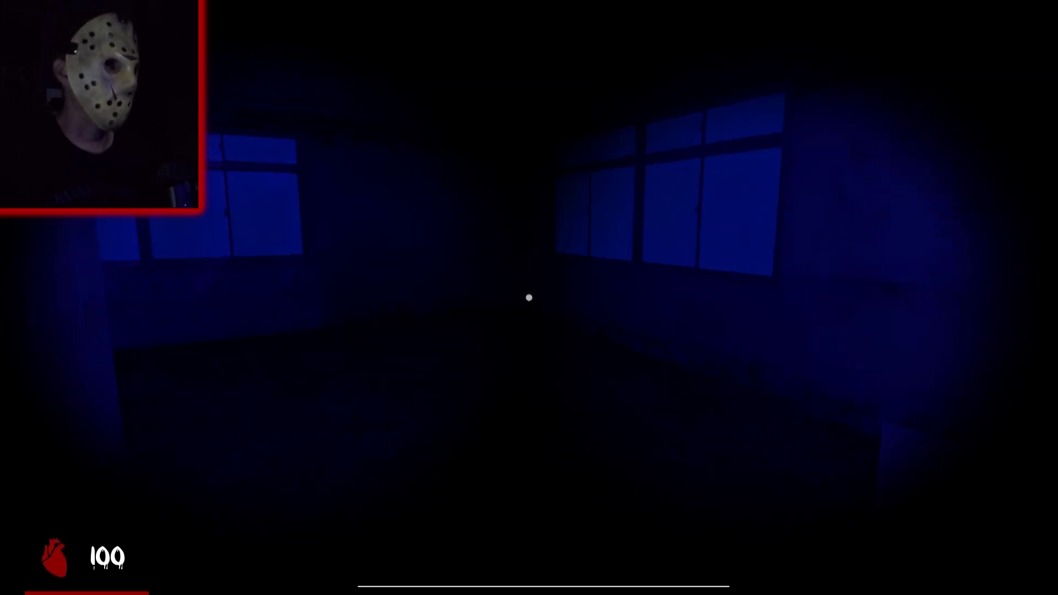
# - Descend the stairs, pass the pillar, and open the corridor door into the classroom
pyautogui.press('w')
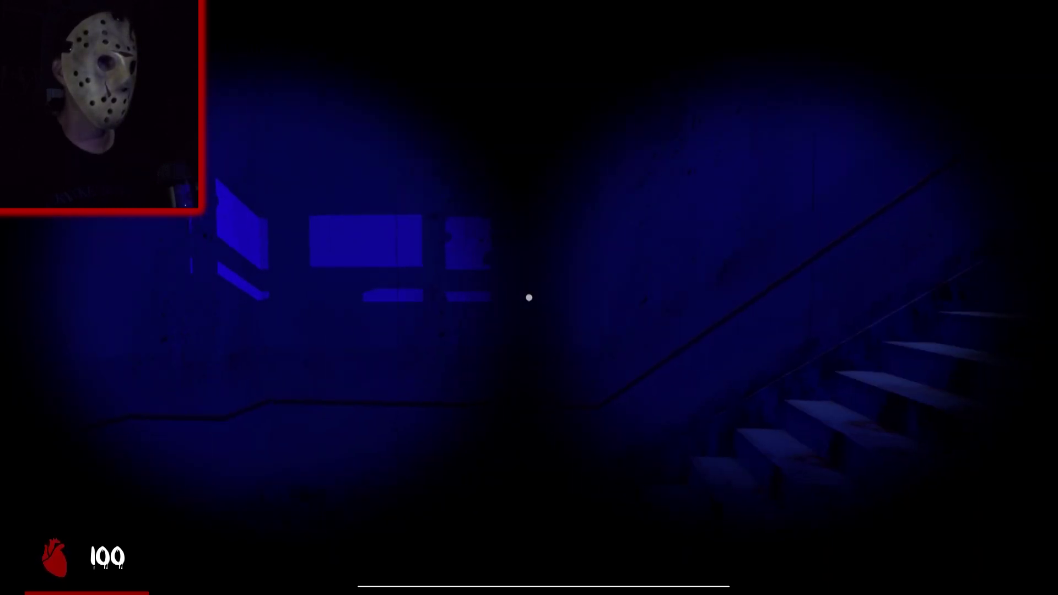
pyautogui.press('w')
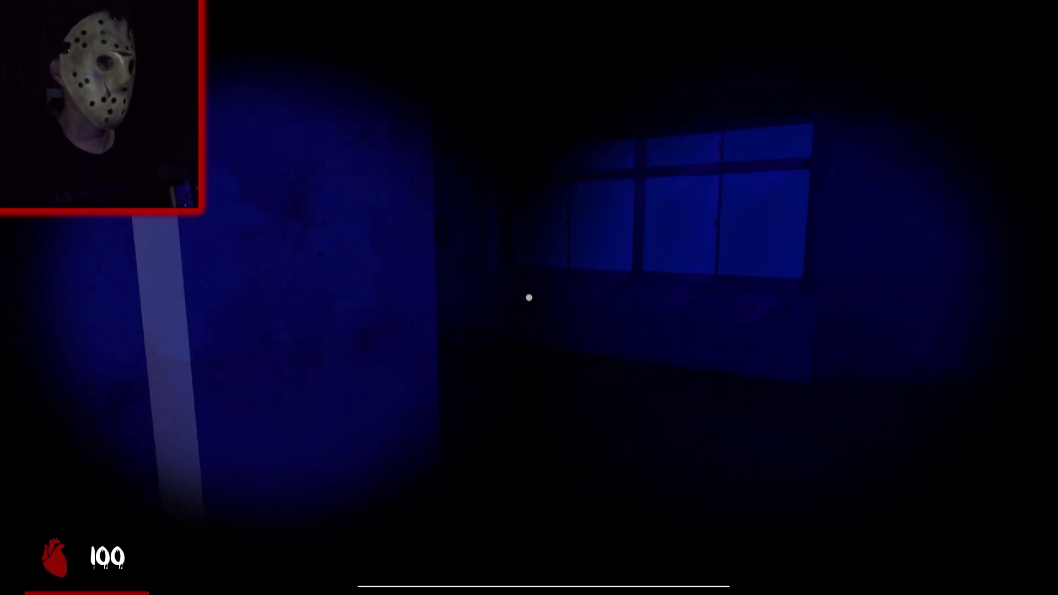
pyautogui.press('w')
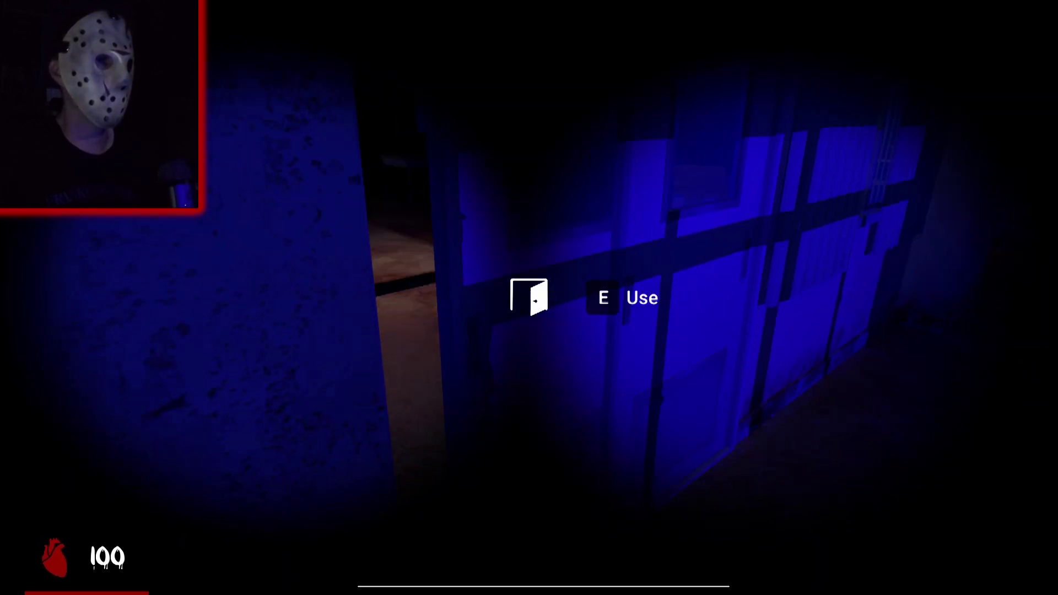
pyautogui.press('e')
# - Enter the dark classroom and walk to the back among the desks
pyautogui.press('w')
pyautogui.press('w')
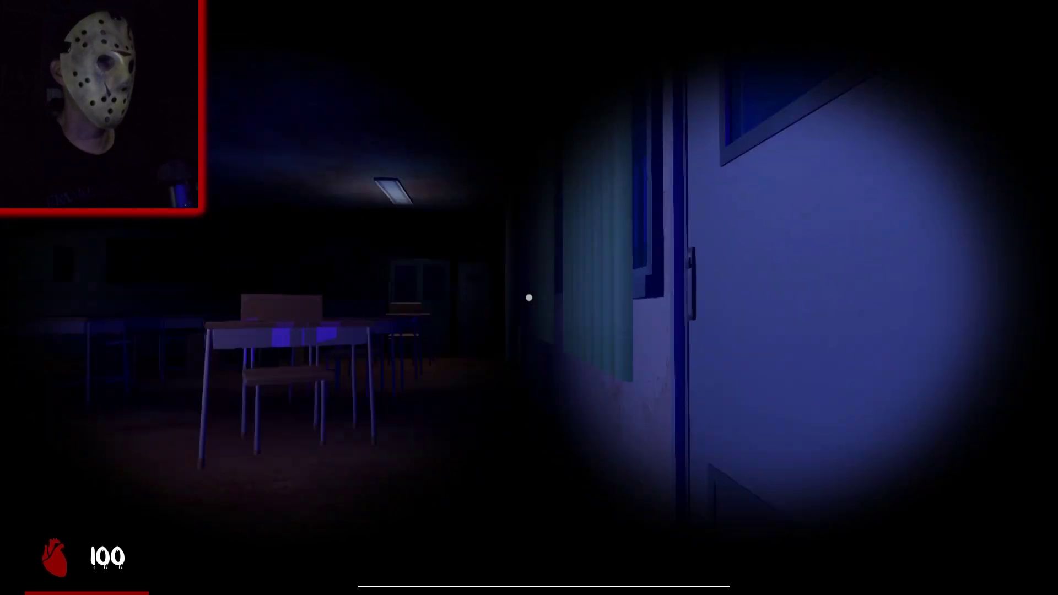
pyautogui.press('w')
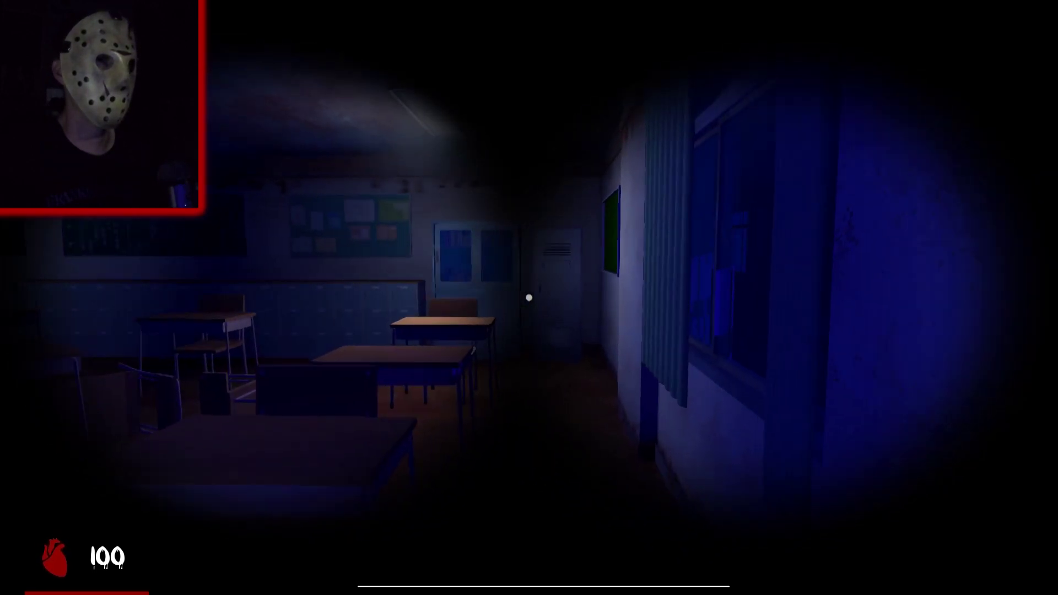
pyautogui.press('w')
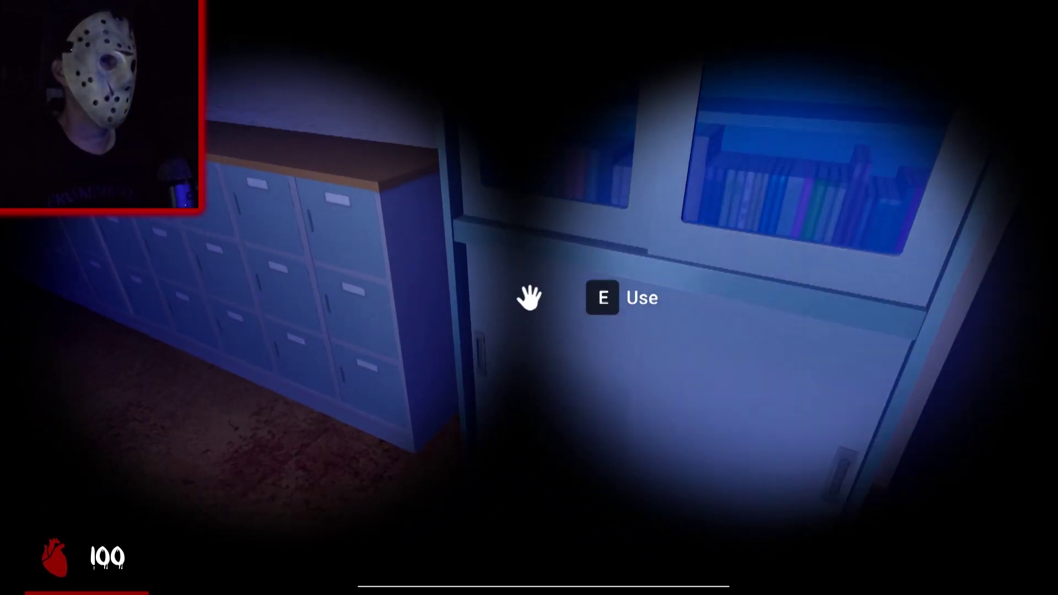
pyautogui.press('w')
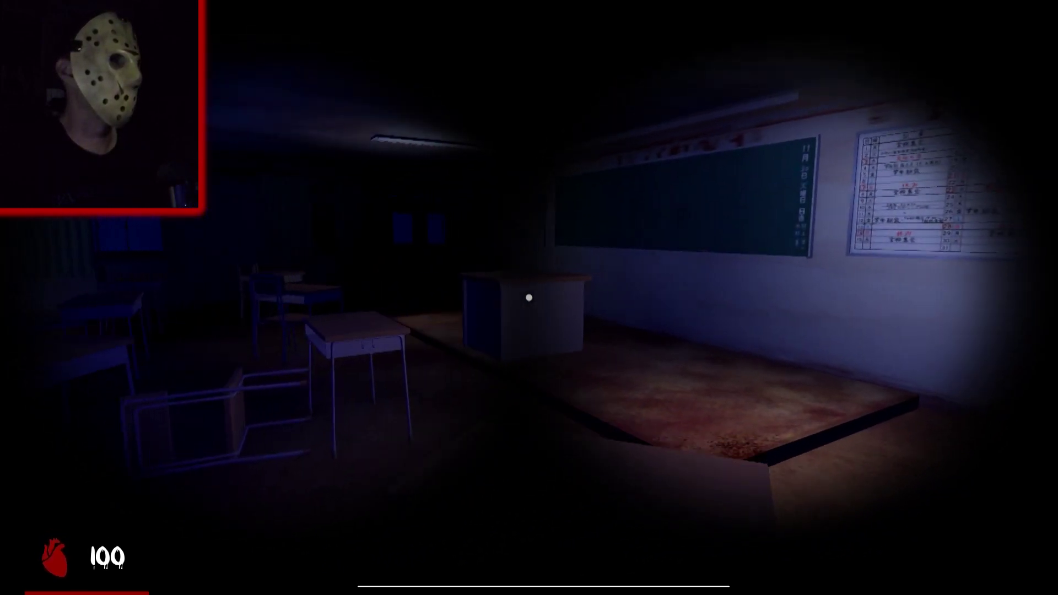
# - Check the schedule board, blackboard, window wall and lockers, ending facing the desks
pyautogui.press('w')
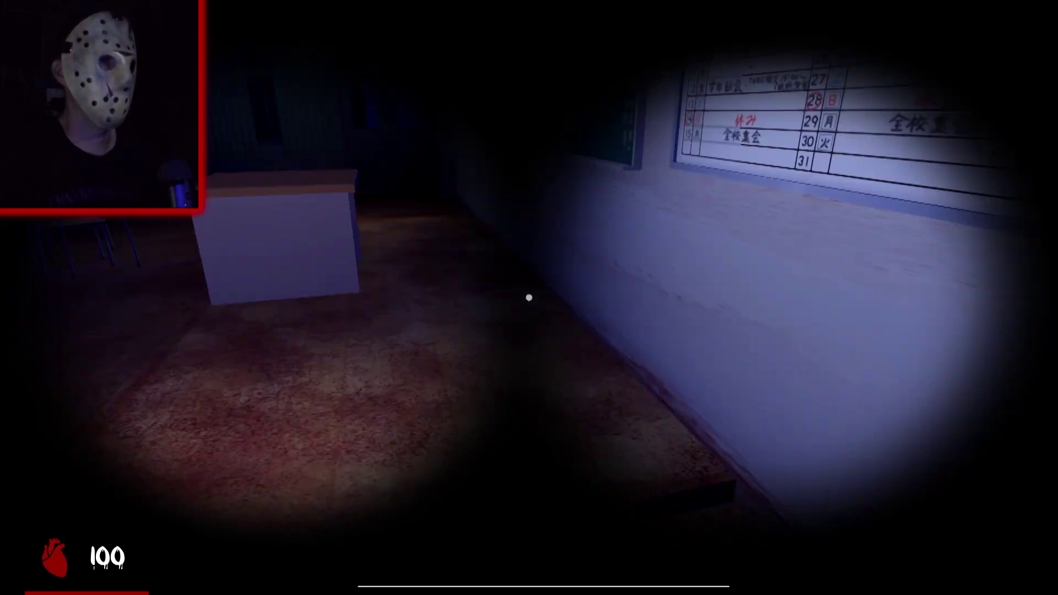
pyautogui.press('s')
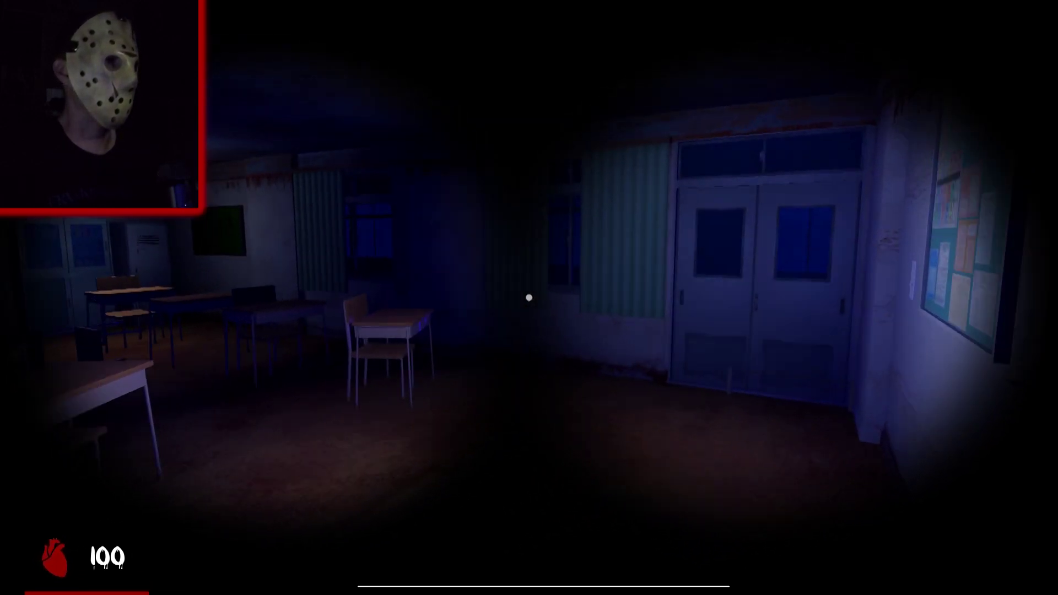
pyautogui.press('w')
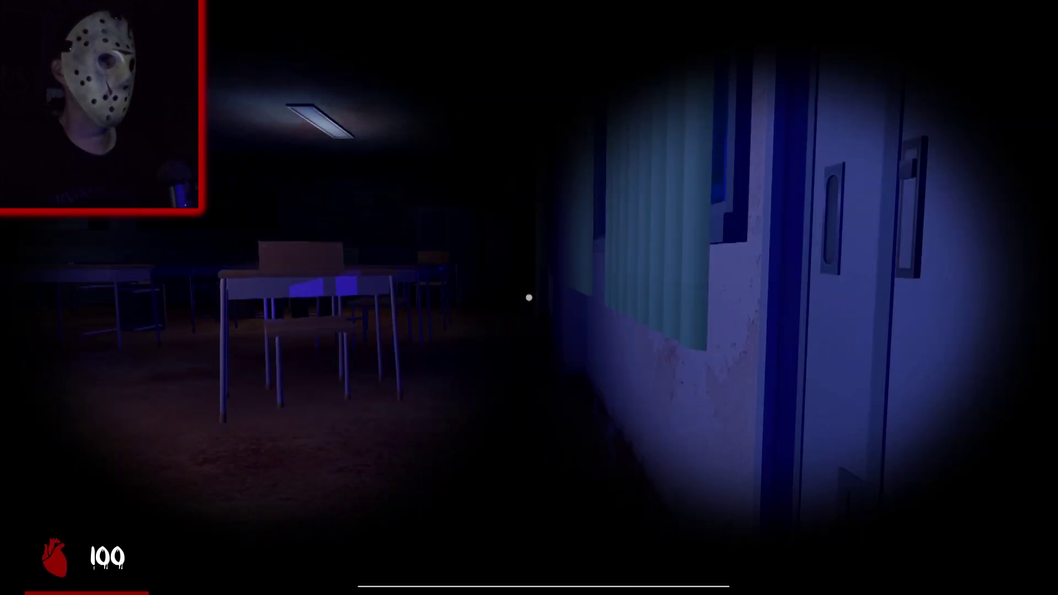
pyautogui.press('w')
pyautogui.press('w')
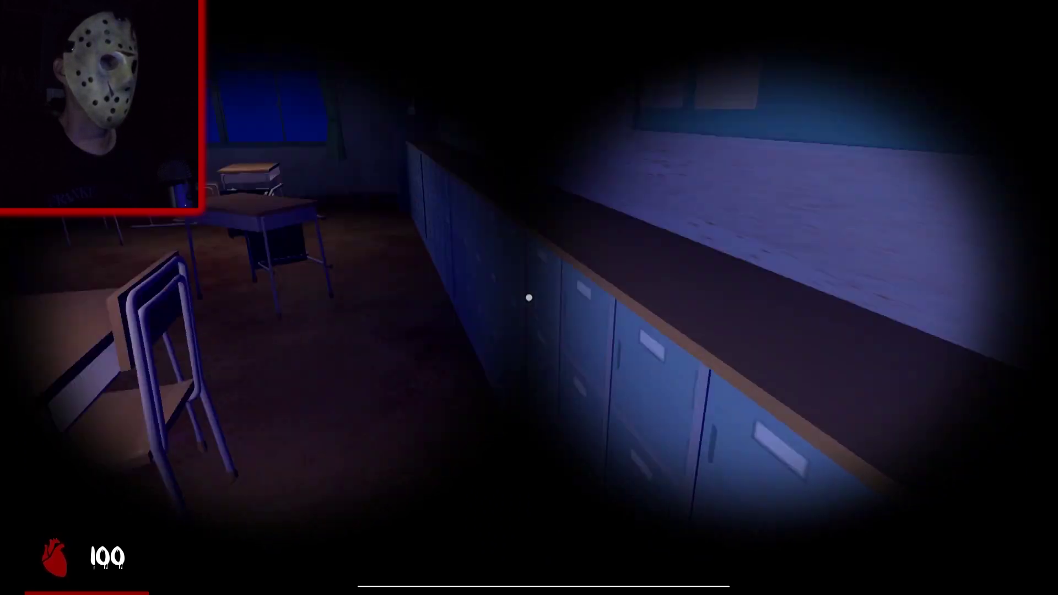
pyautogui.press('w')
pyautogui.press('w')
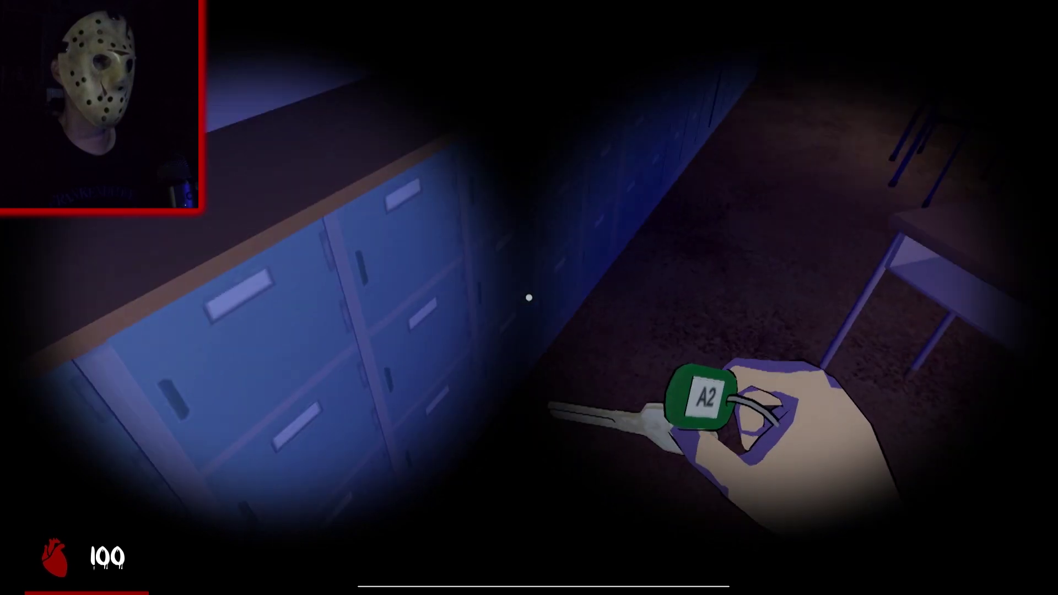
pyautogui.press('w')
# - Open the classroom's double doors and step through into the dark room
pyautogui.press('w')
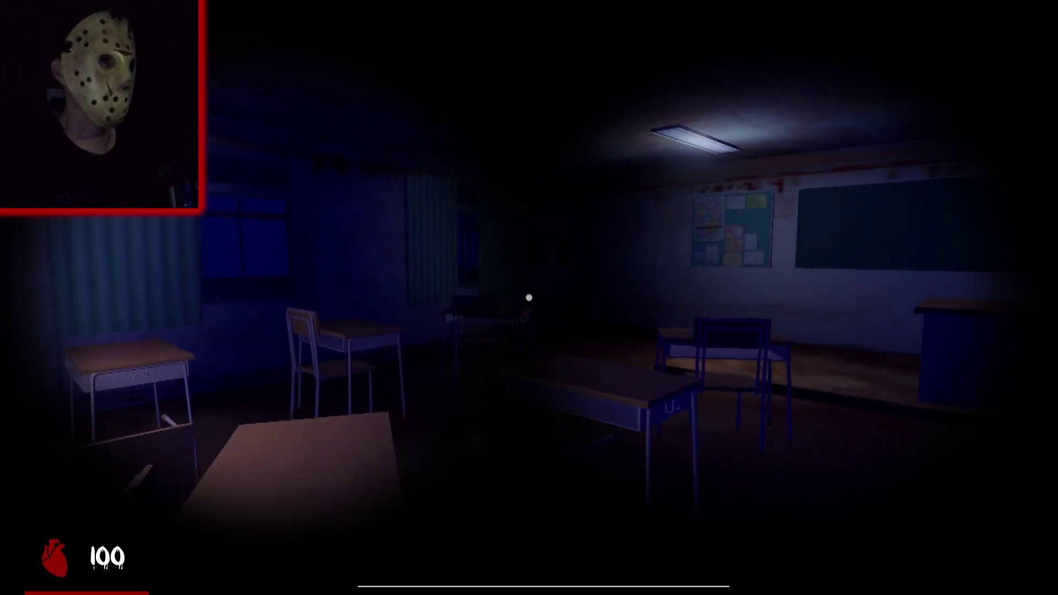
pyautogui.press('w')
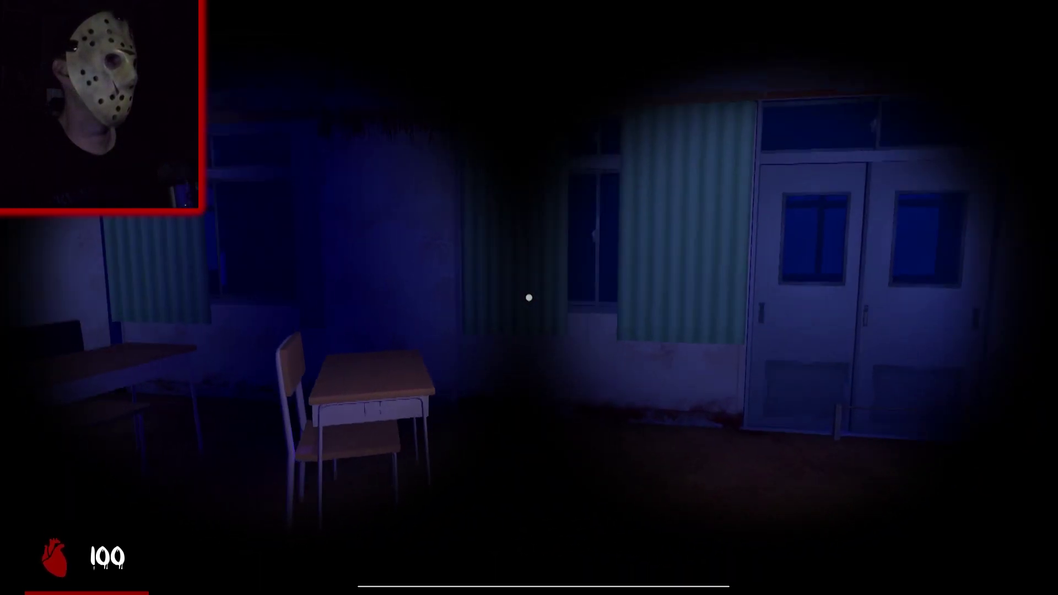
pyautogui.press('e')
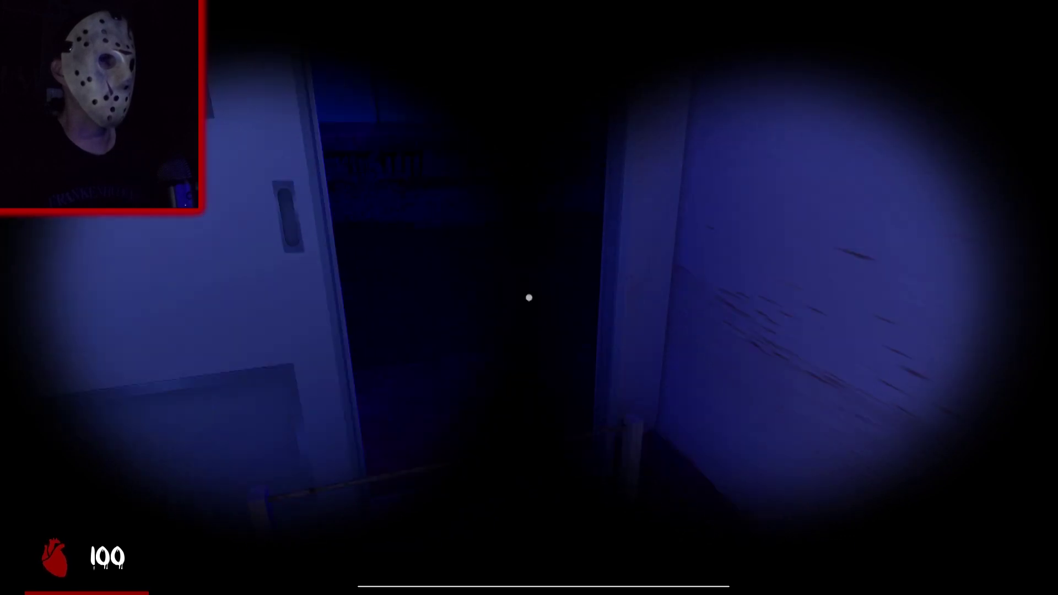
pyautogui.press('w')
# - Turn into the dark windowed corridor and walk down it
pyautogui.press('w')
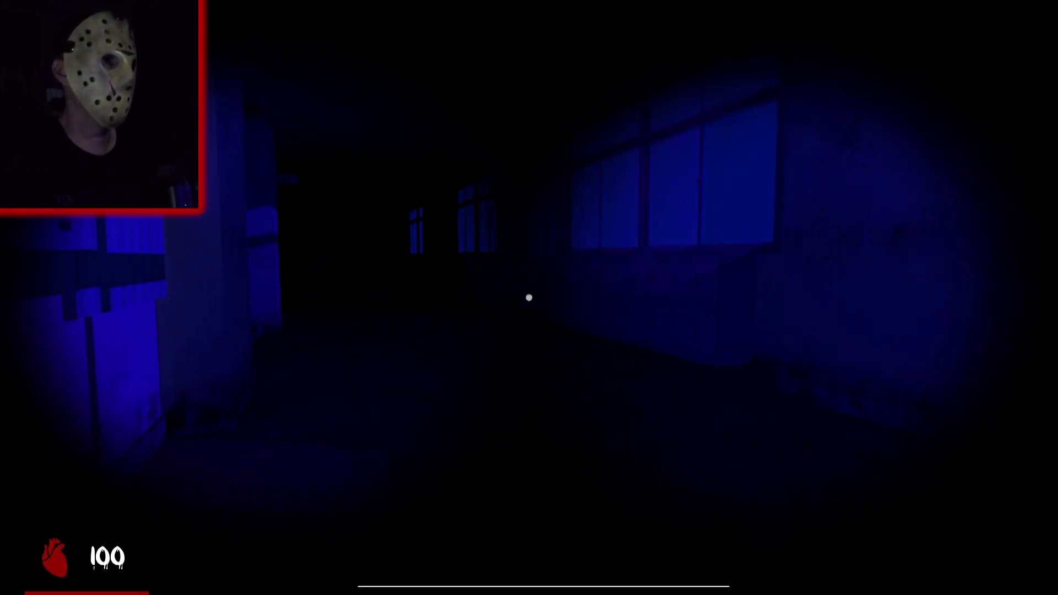
pyautogui.press('w')
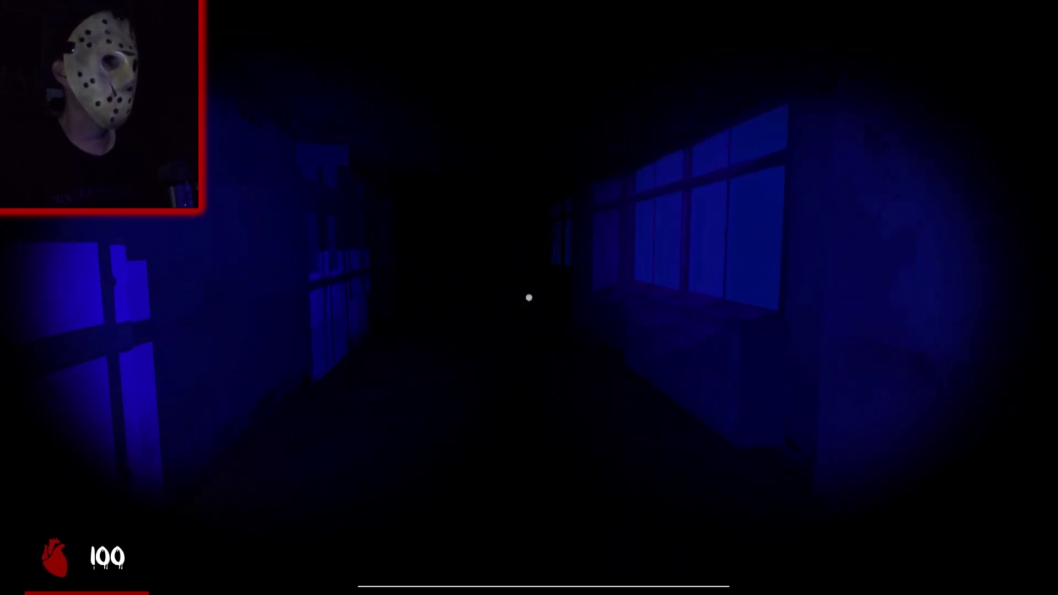
pyautogui.press('w')
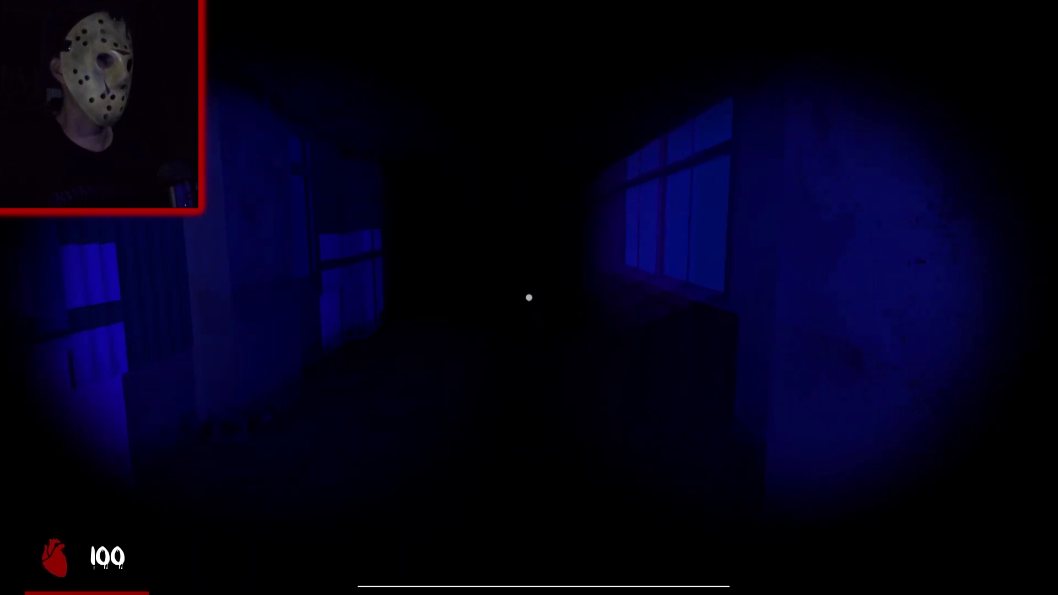
pyautogui.press('w')
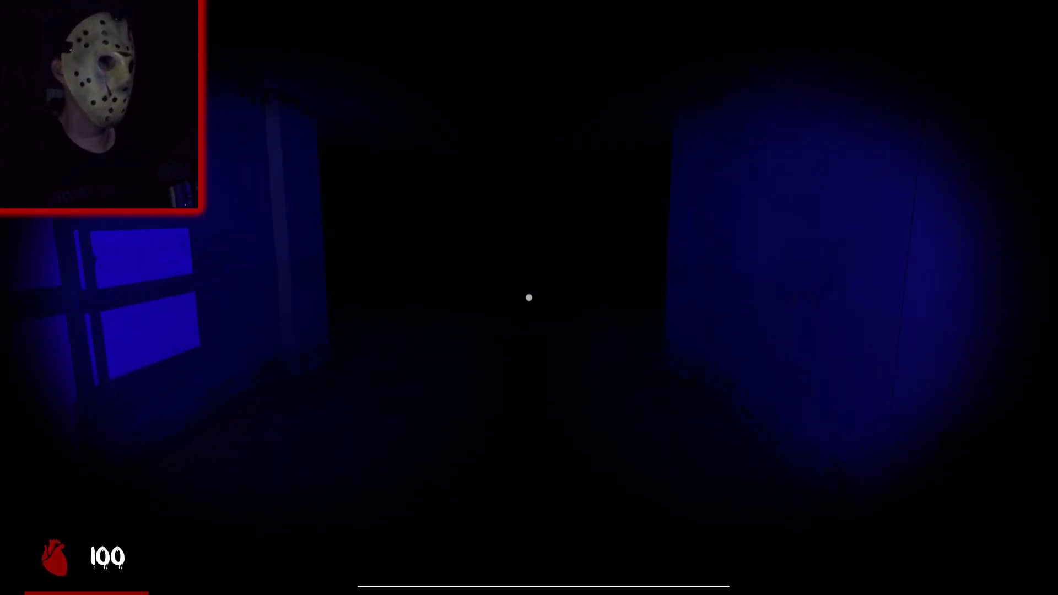
pyautogui.press('w')
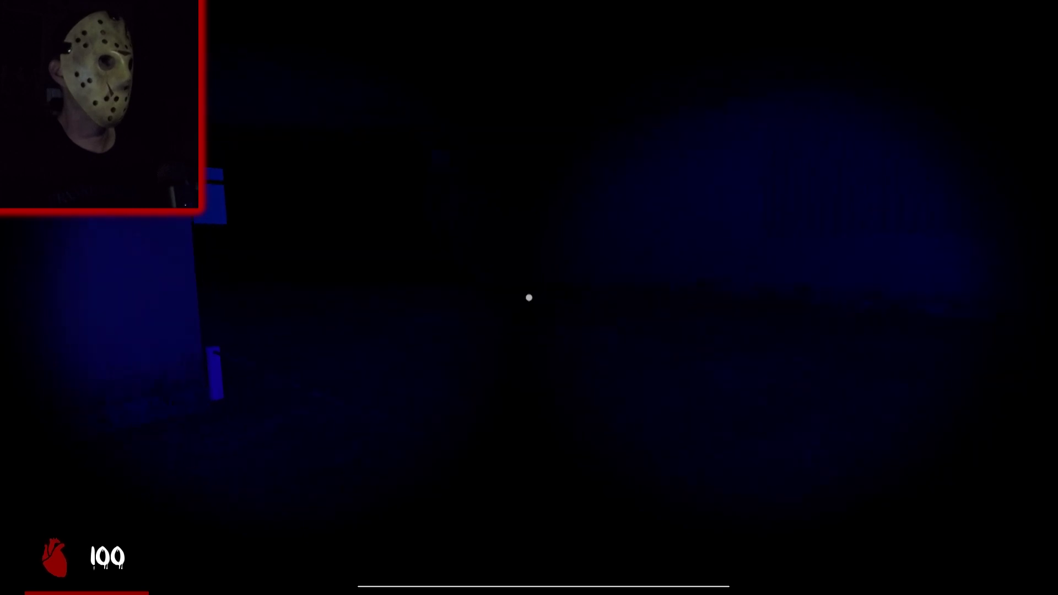
pyautogui.press('w')
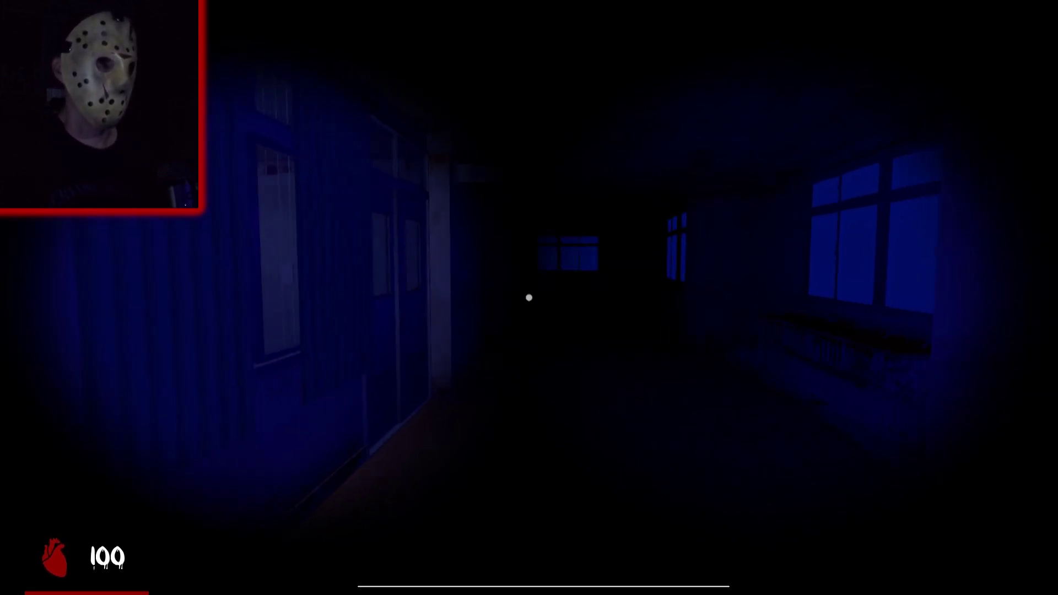
# - Get through the locked double doors and continue into the corridor beyond
pyautogui.press('e')
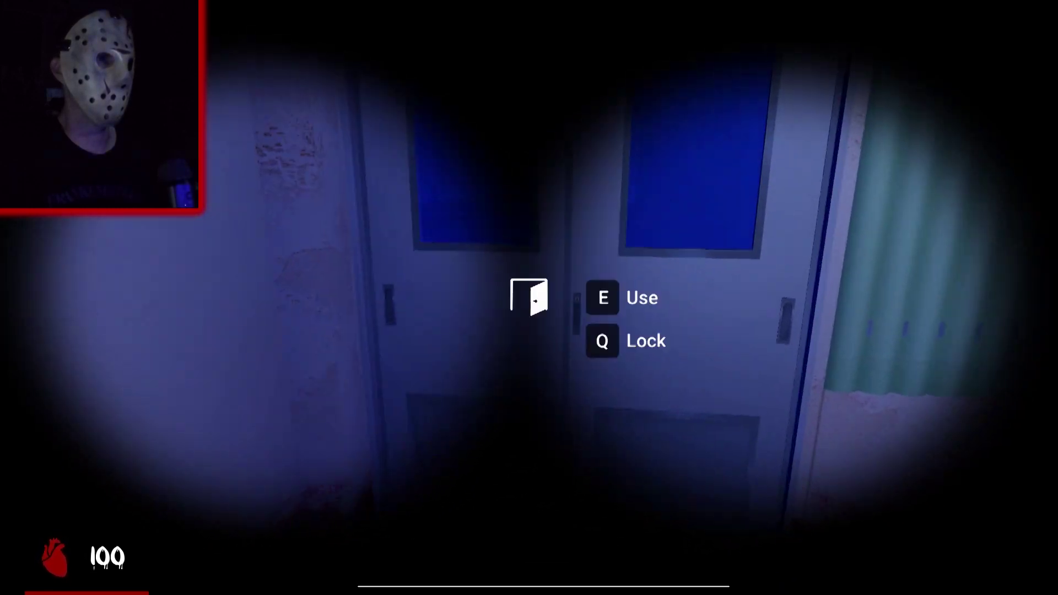
pyautogui.press('e')
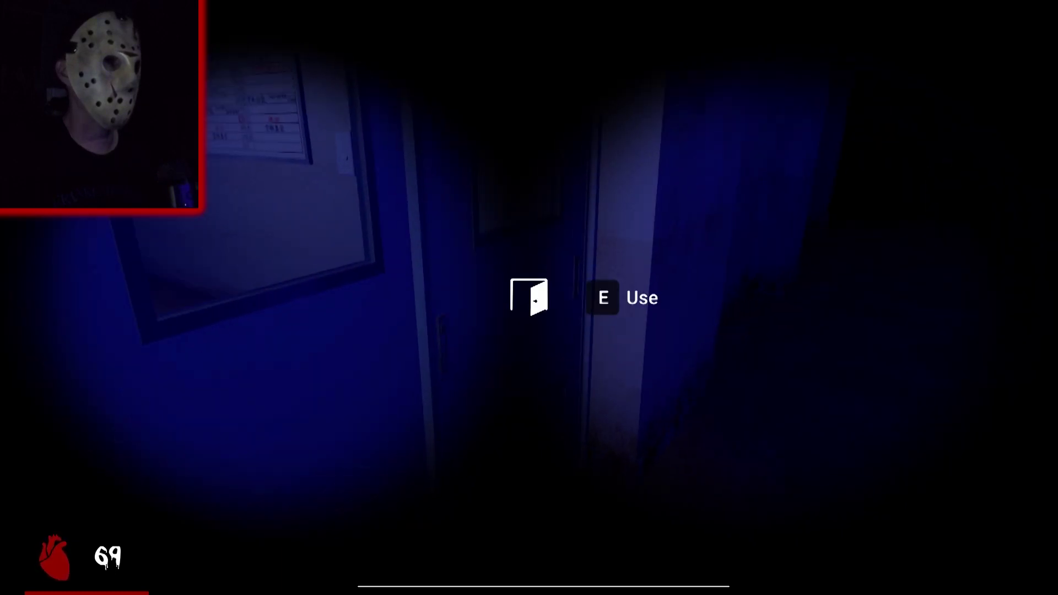
# - Cross the classroom along the lockers, go down the corridor, and grab the green-tagged key
pyautogui.press('e')
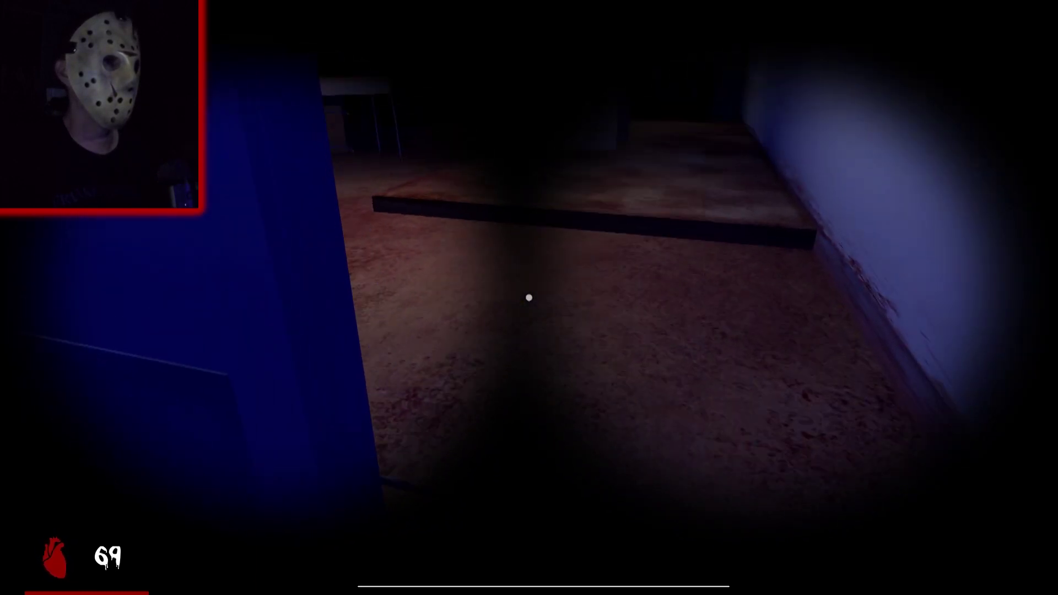
pyautogui.press('e')
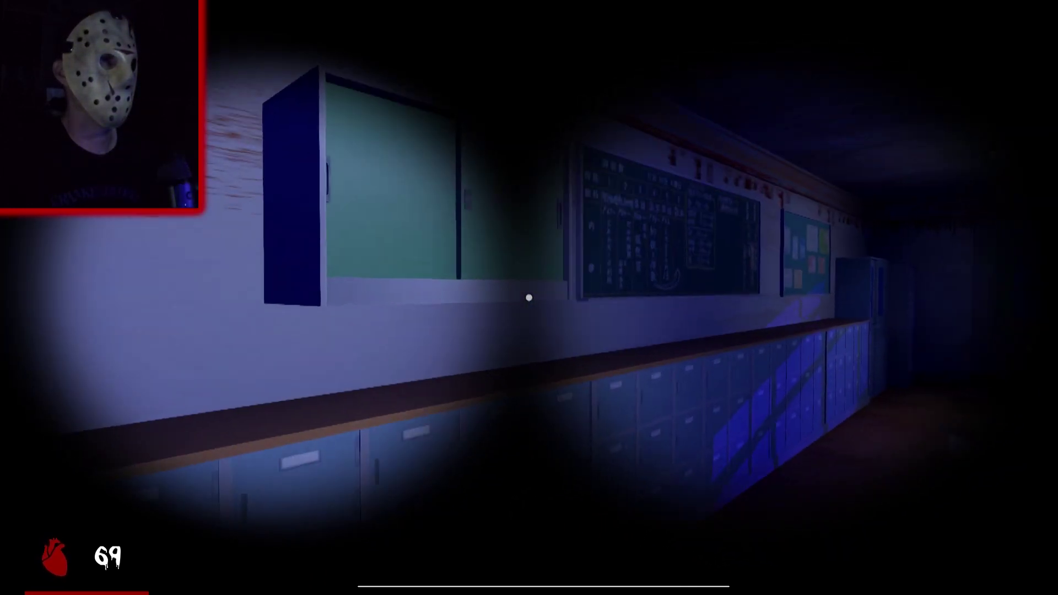
pyautogui.press('w')
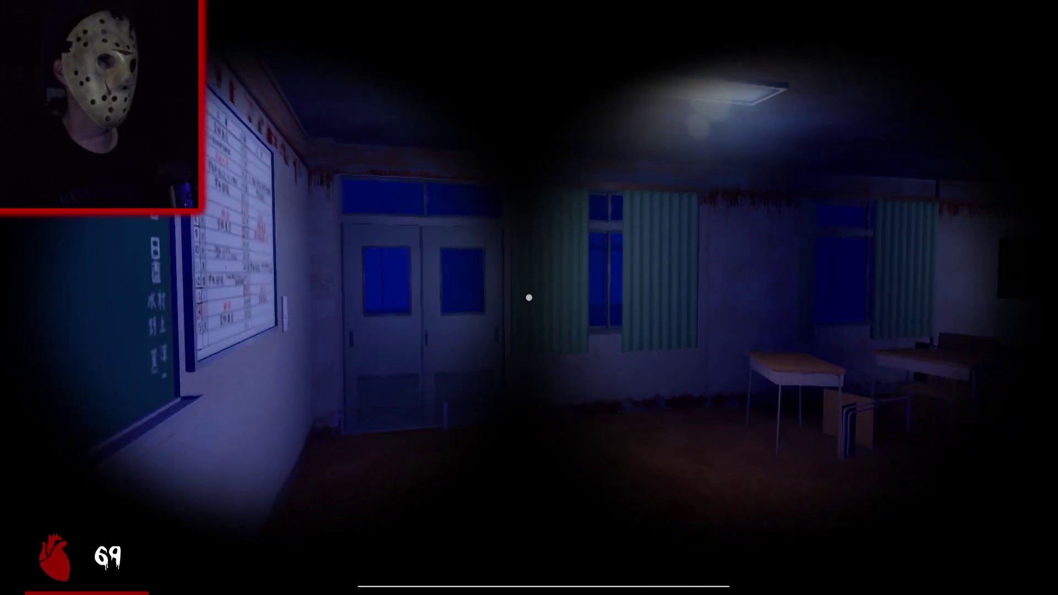
pyautogui.press('e')
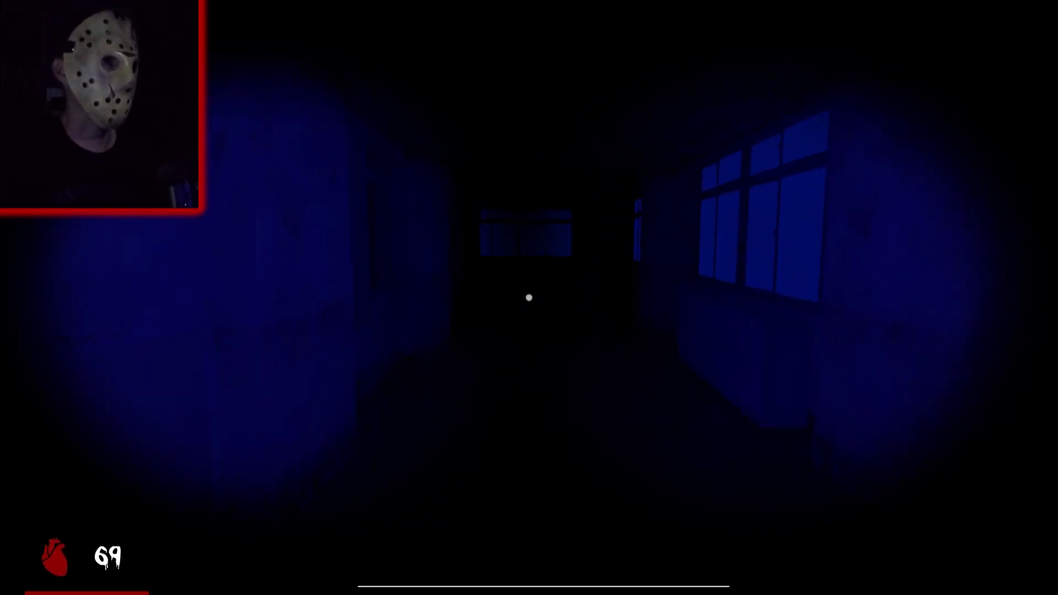
pyautogui.press('w')
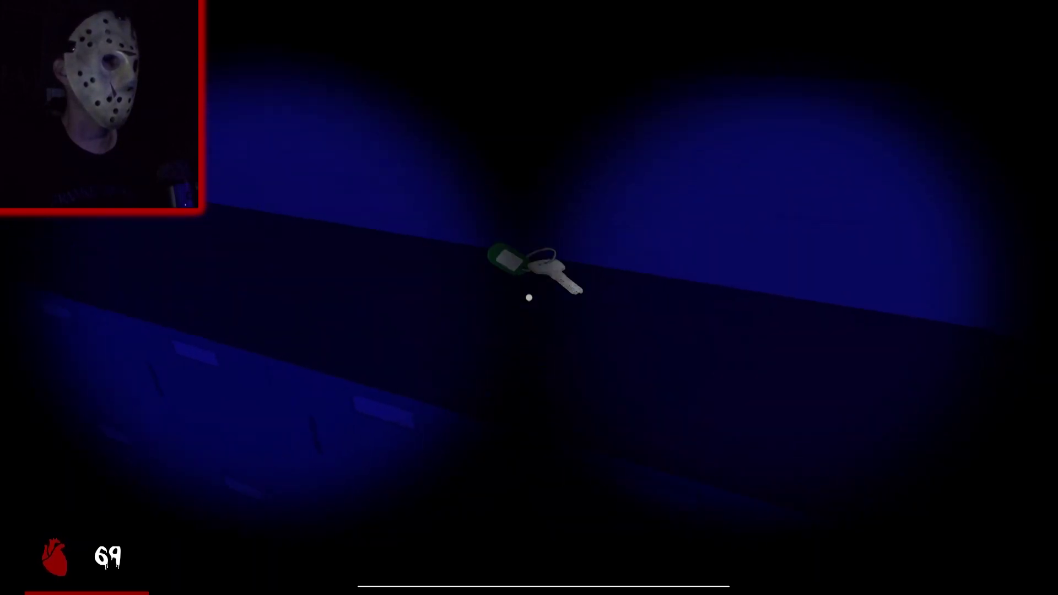
pyautogui.click(529, 298)
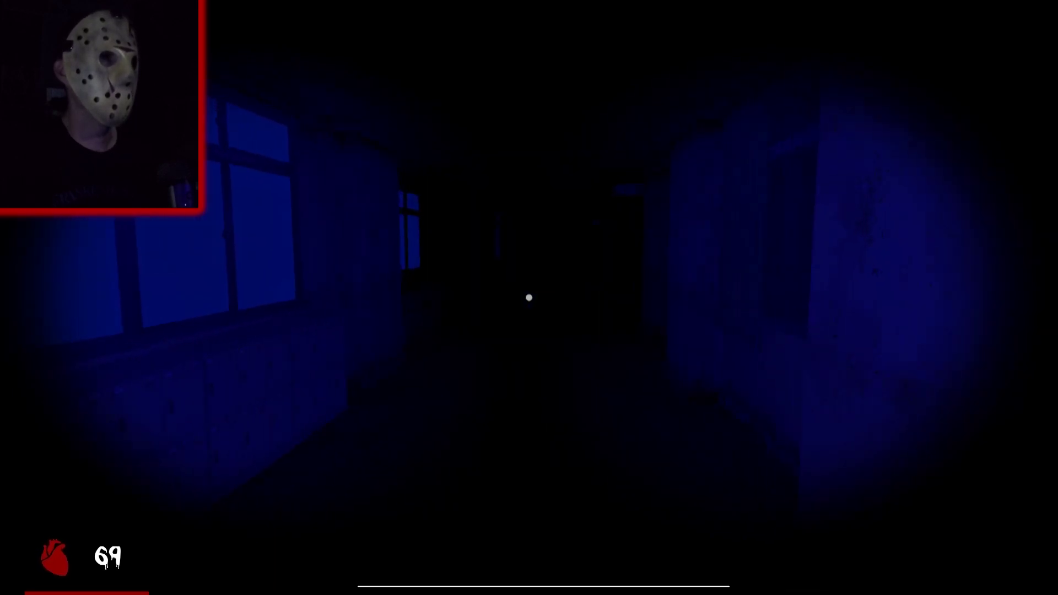
# - Carry the green-tagged key down the windowed corridor and enter the next classroom
pyautogui.press('w')
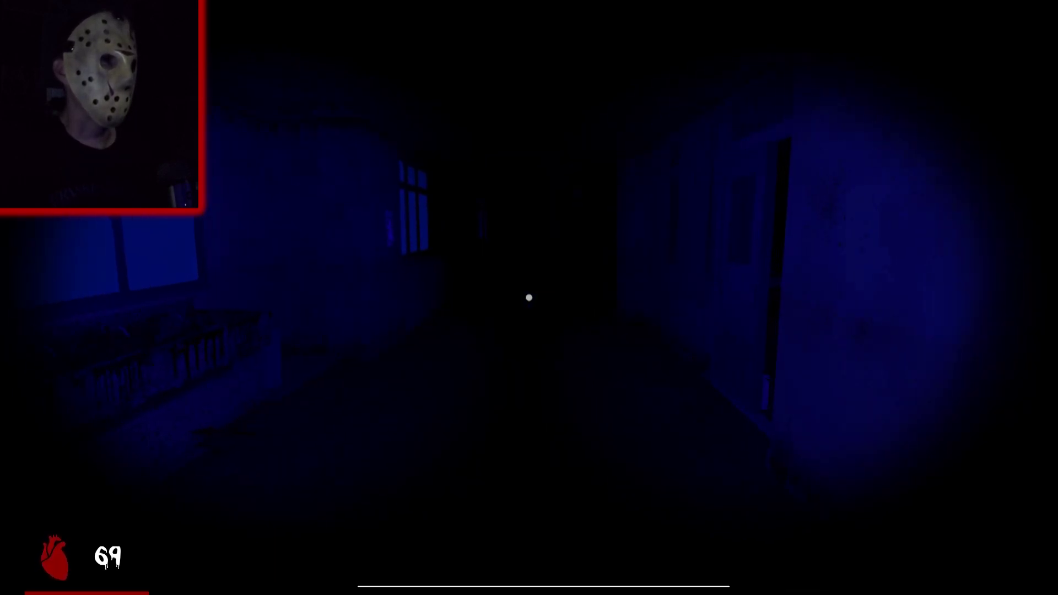
pyautogui.press('w')
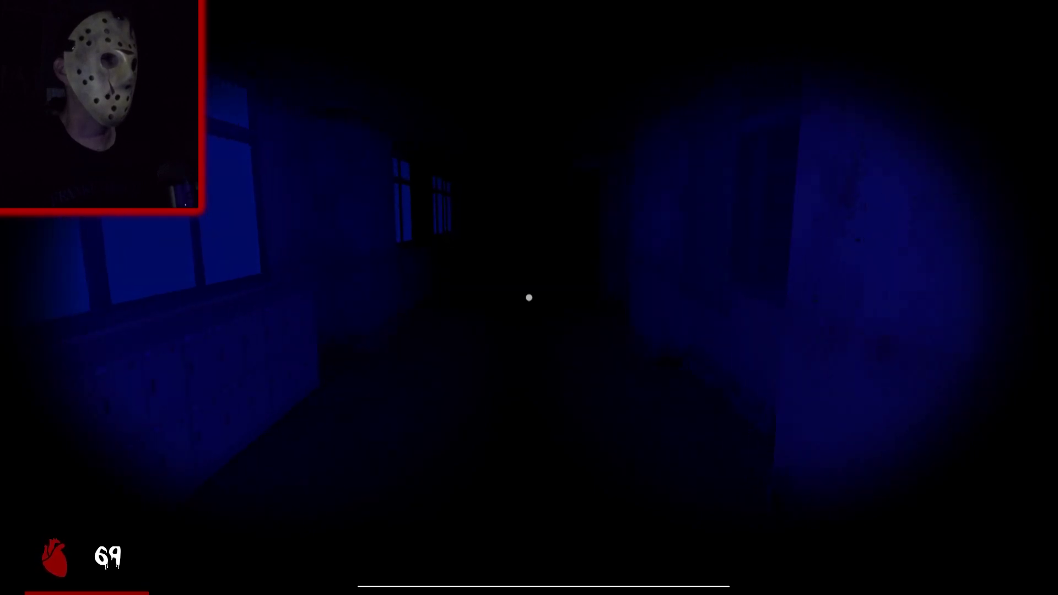
pyautogui.press('w')
pyautogui.press('w')
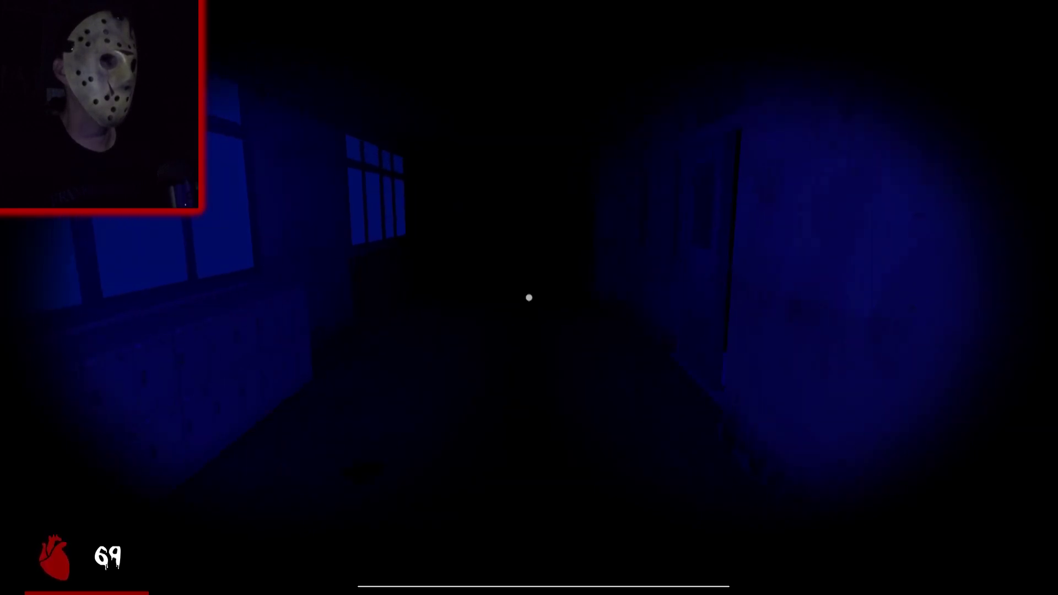
pyautogui.press('w')
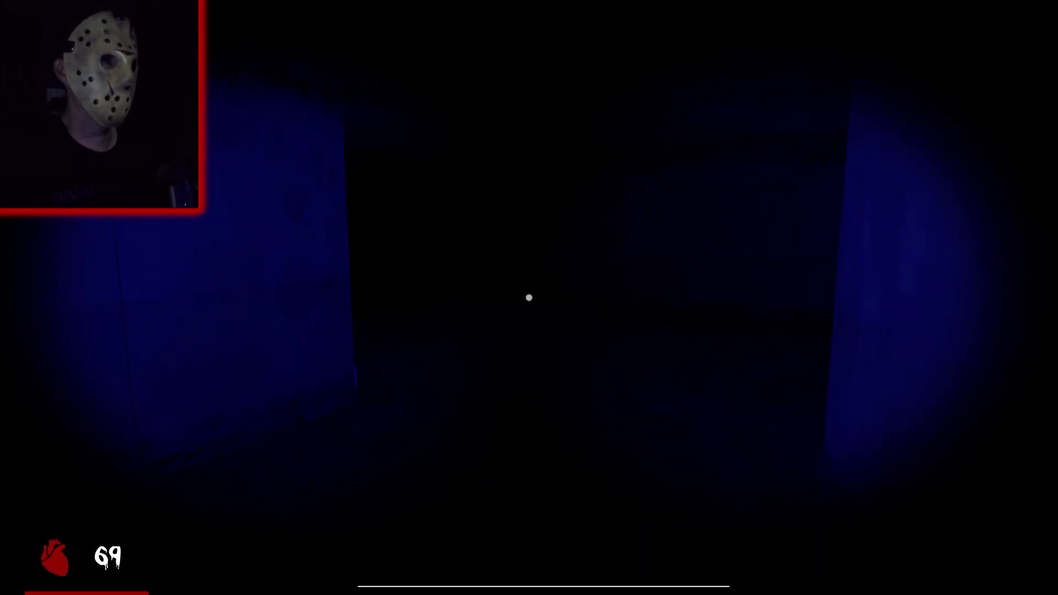
pyautogui.press('w')
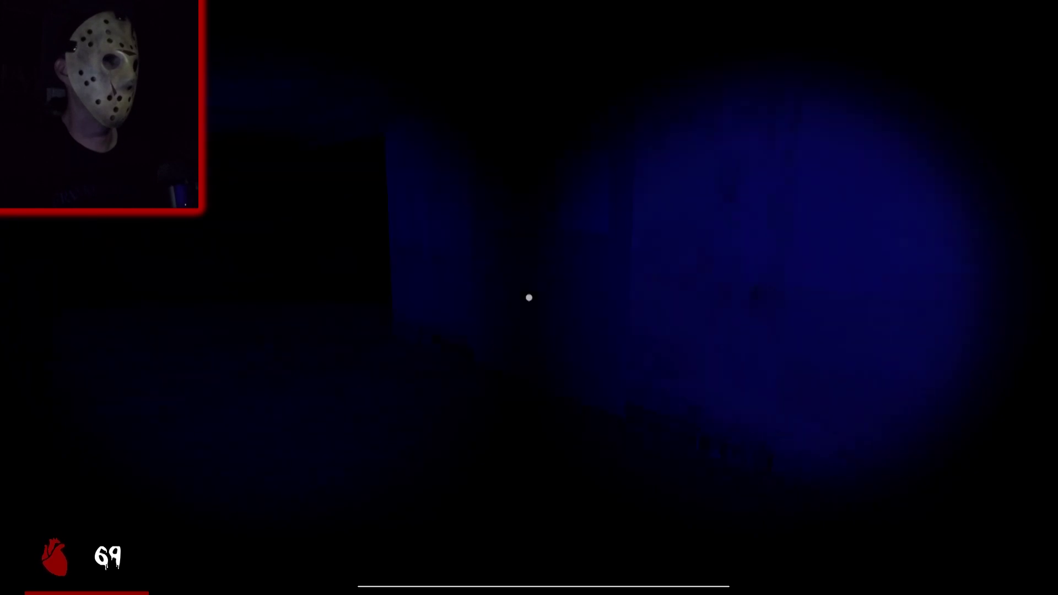
pyautogui.press('e')
pyautogui.press('w')
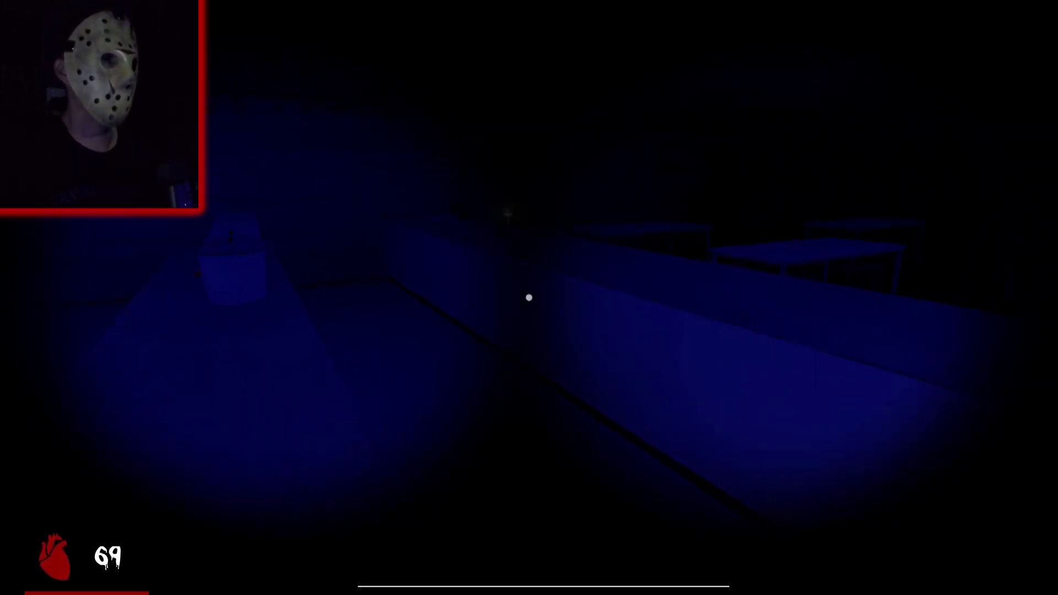
# - Unlock the door with the green-tagged key and enter the dark room
pyautogui.press('e')
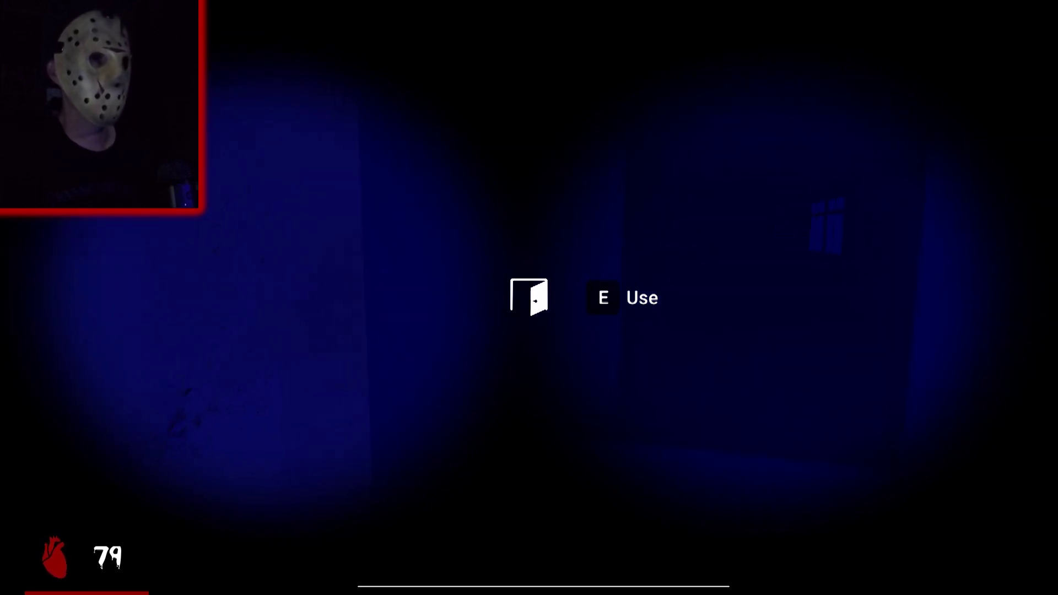
pyautogui.press('e')
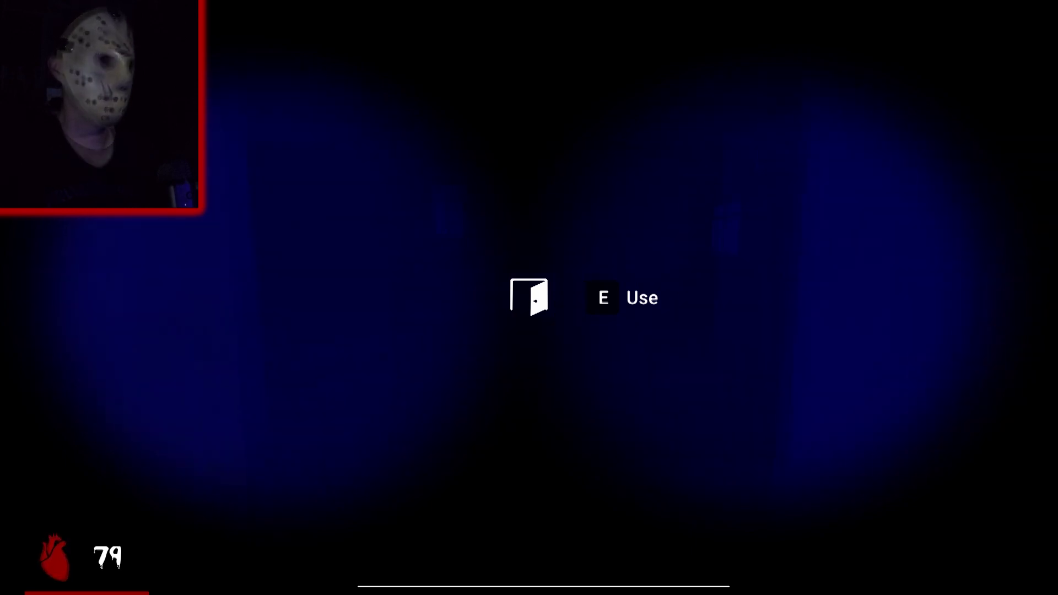
pyautogui.press('e')
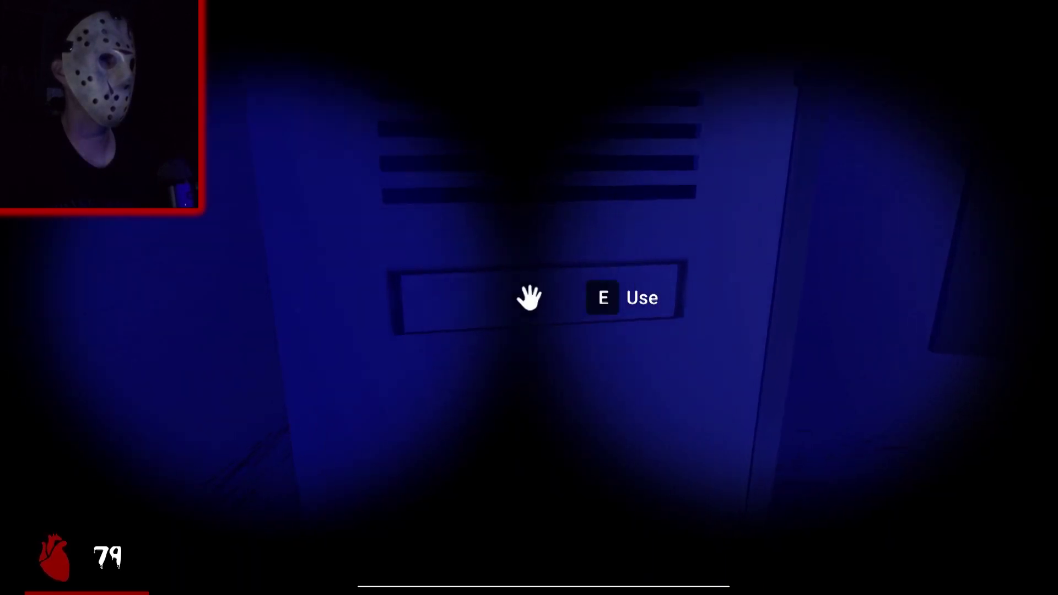
# - Hide in the slatted locker, peek out, then leave facing the doorway
pyautogui.press('e')
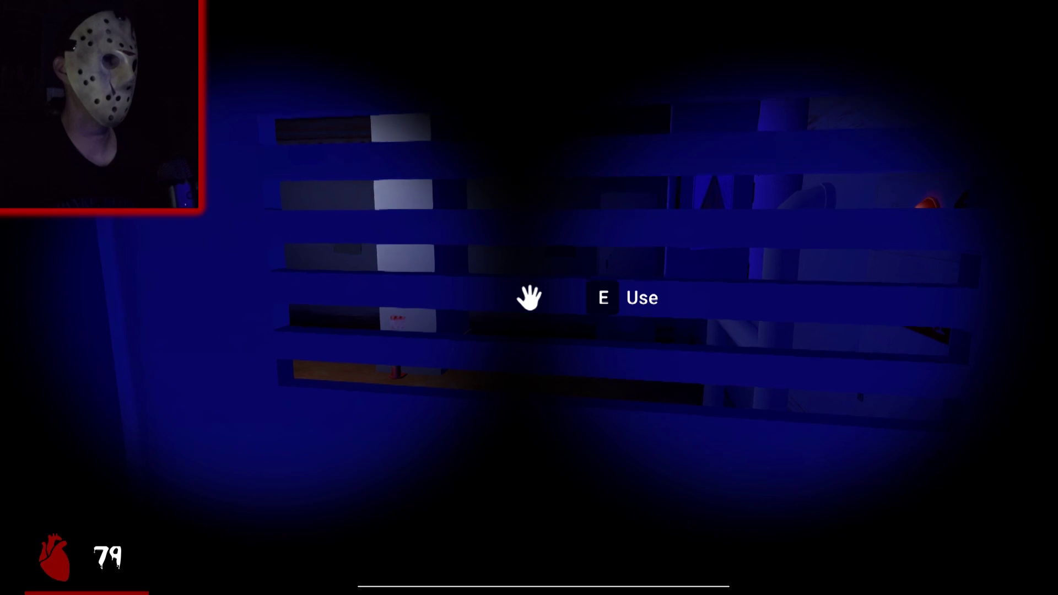
pyautogui.press('e')
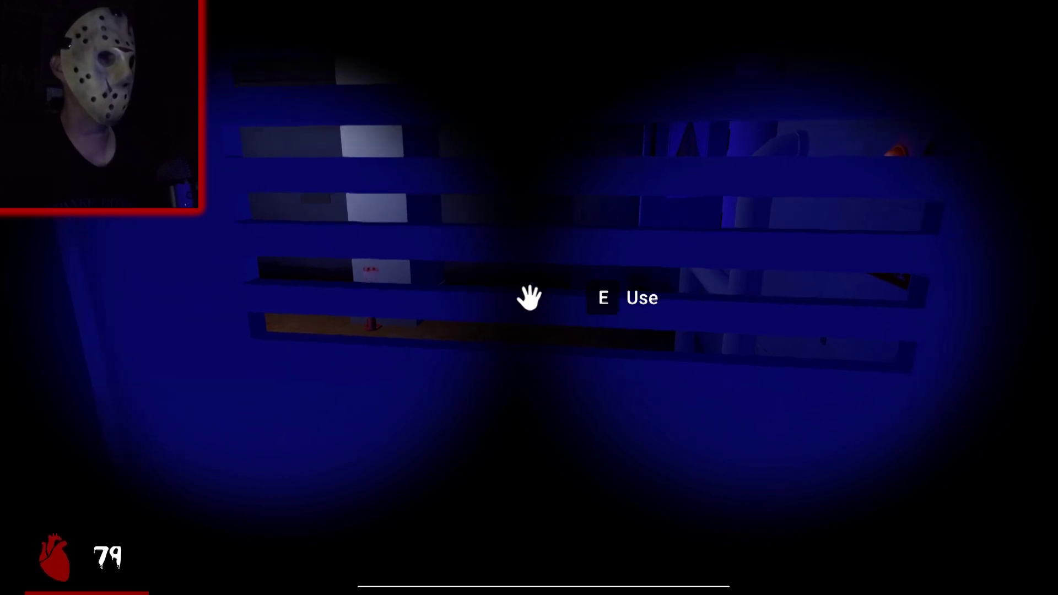
pyautogui.press('w')
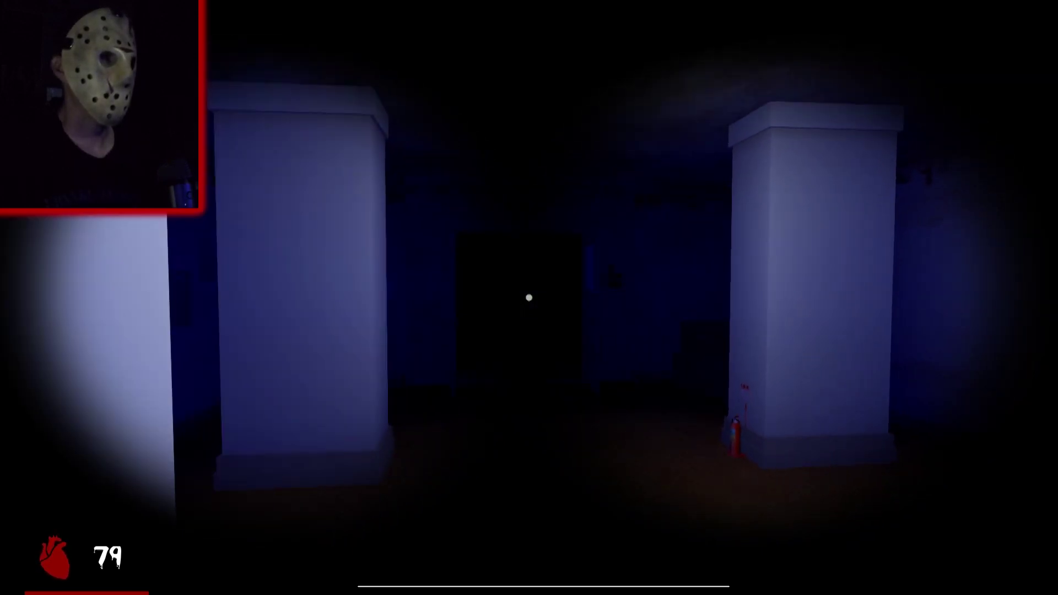
# - Walk down the dark windowed corridor past the body tagged D2
pyautogui.press('w')
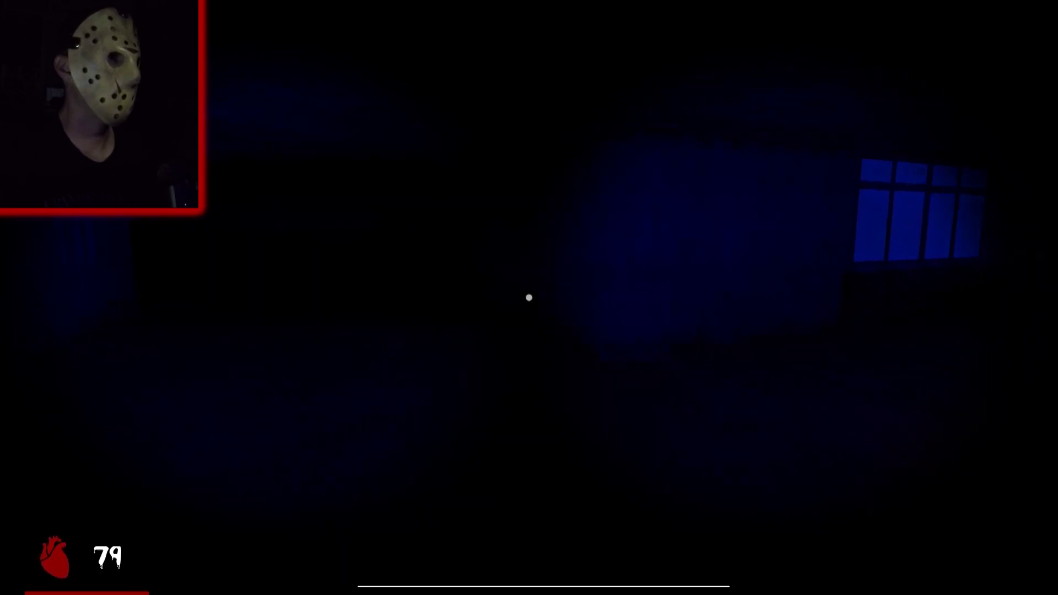
pyautogui.press('w')
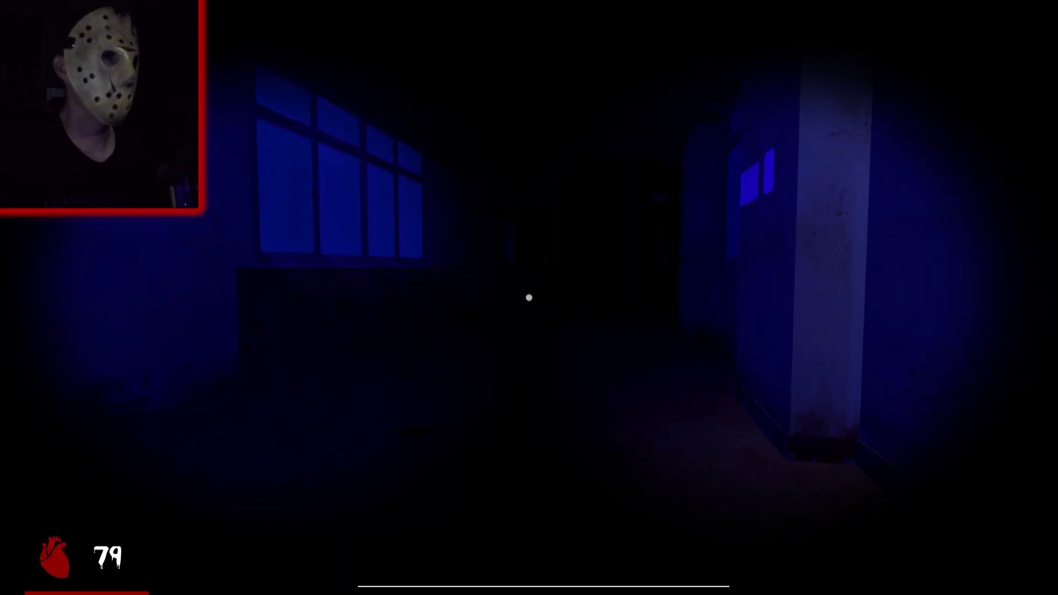
pyautogui.press('w')
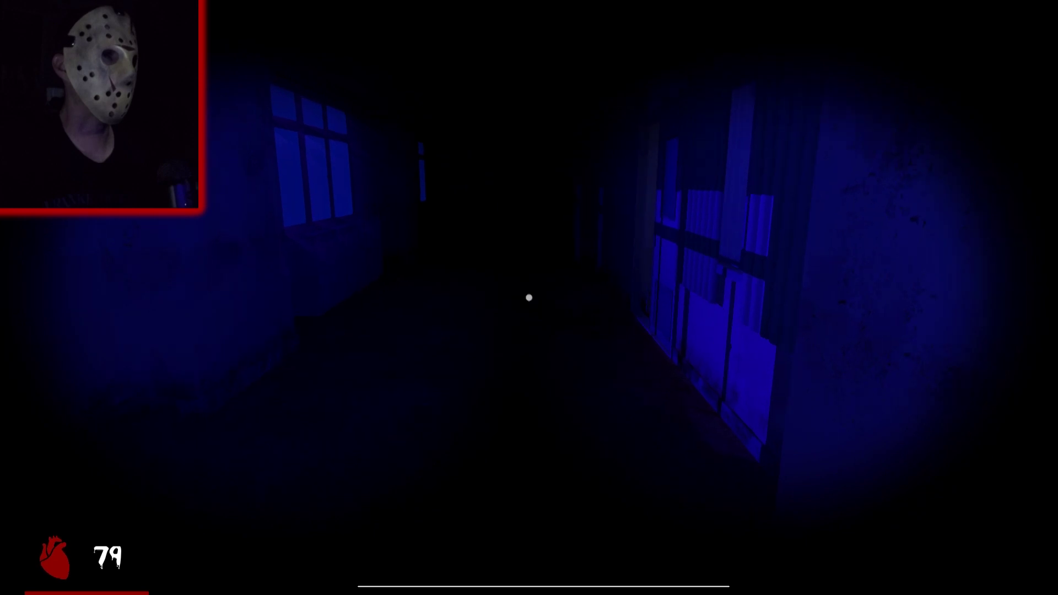
pyautogui.press('w')
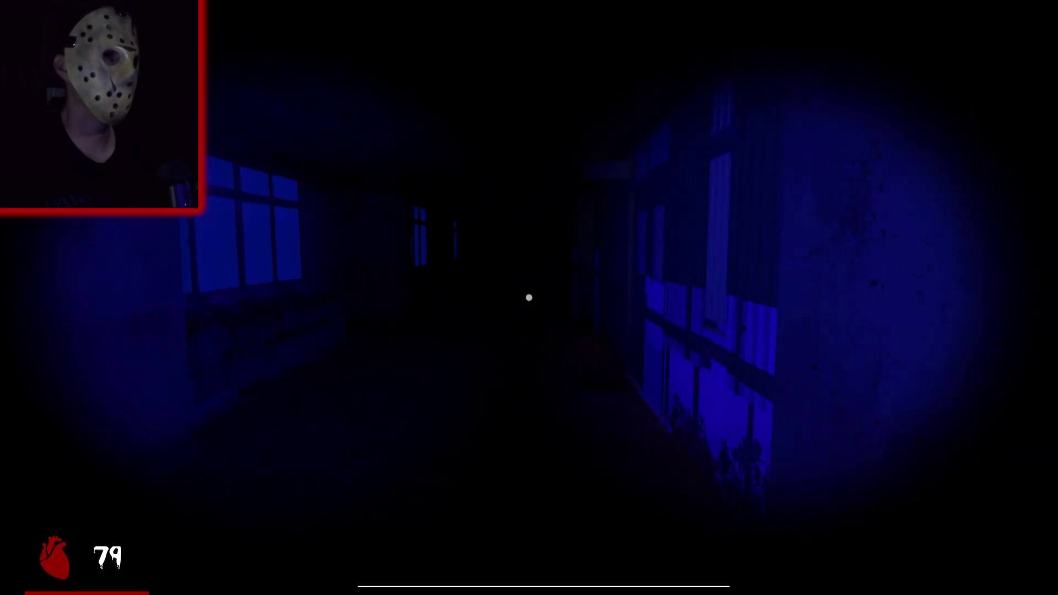
pyautogui.press('w')
# - Unlock and open the classroom door at the corridor's end and step inside
pyautogui.press('e')
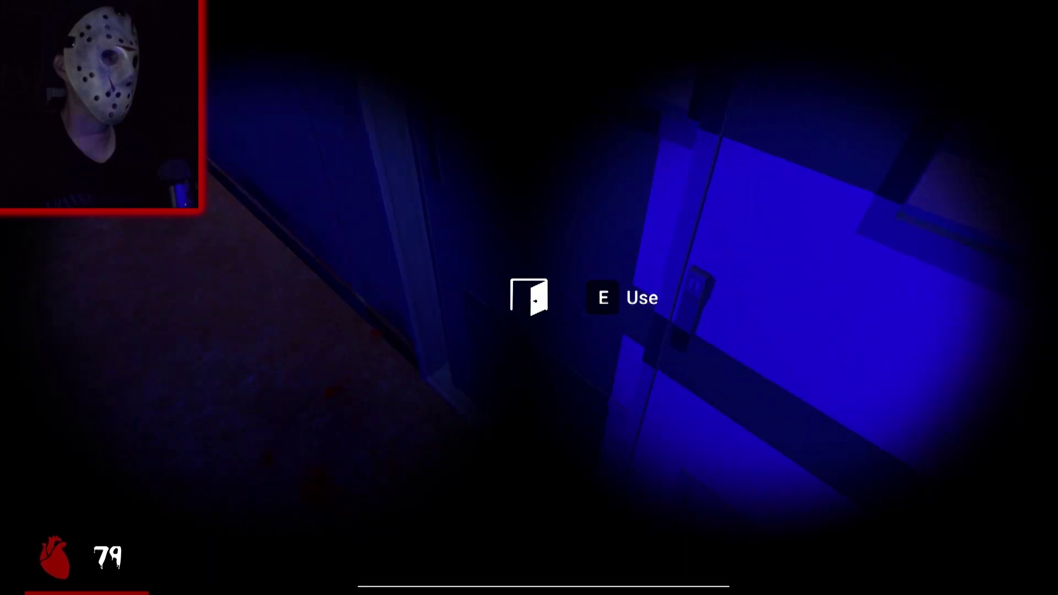
pyautogui.press('e')
pyautogui.press('w')
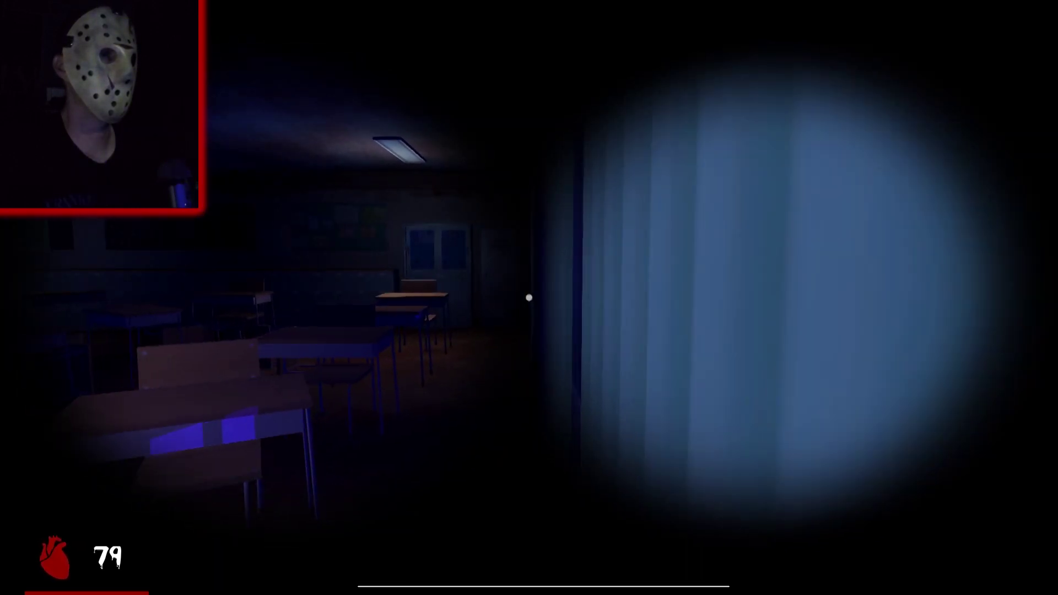
# - Walk past the desks to the cabinets, then head out toward the corridor windows
pyautogui.press('w')
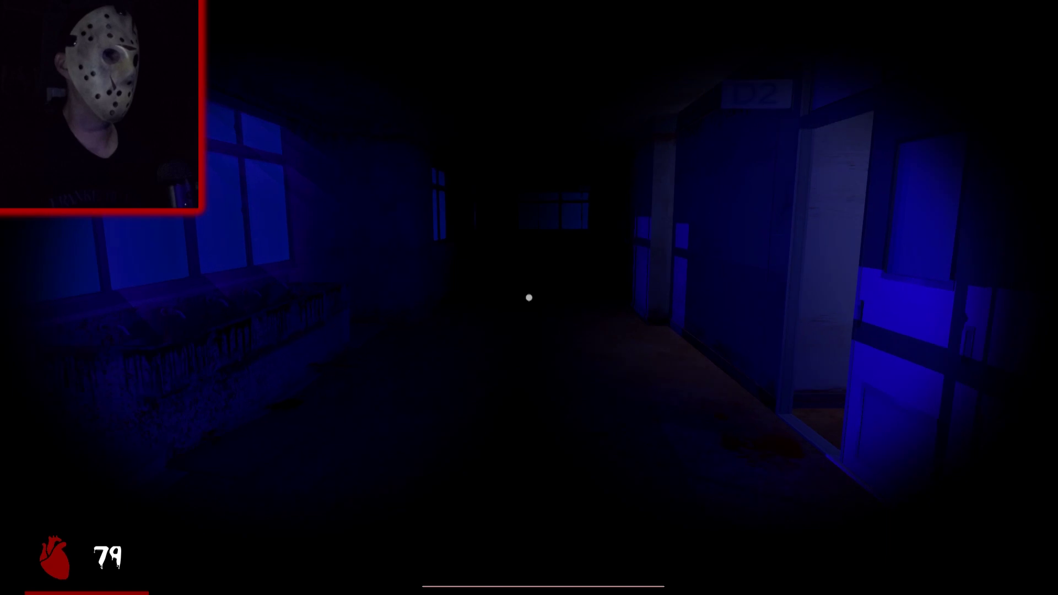
pyautogui.press('w')
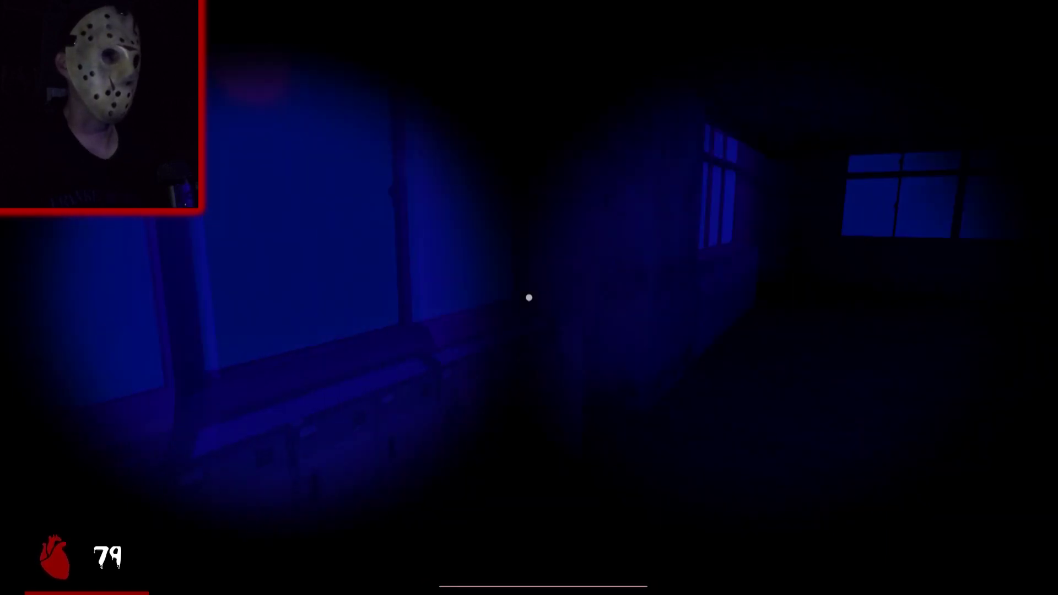
# - Walk past the stairwell and its window, then continue down the windowed corridor
pyautogui.press('w')
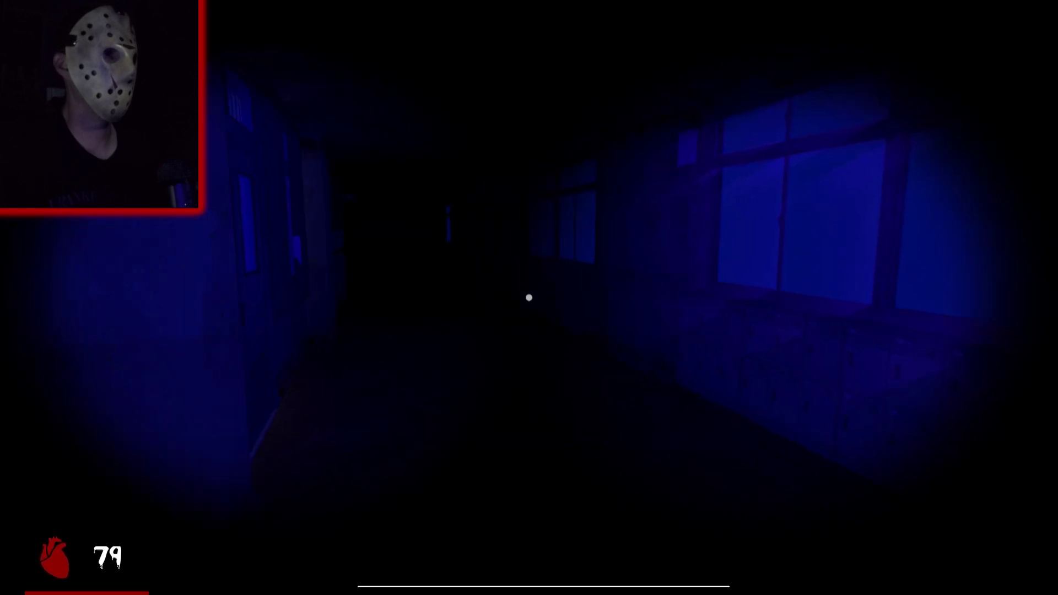
pyautogui.press('w')
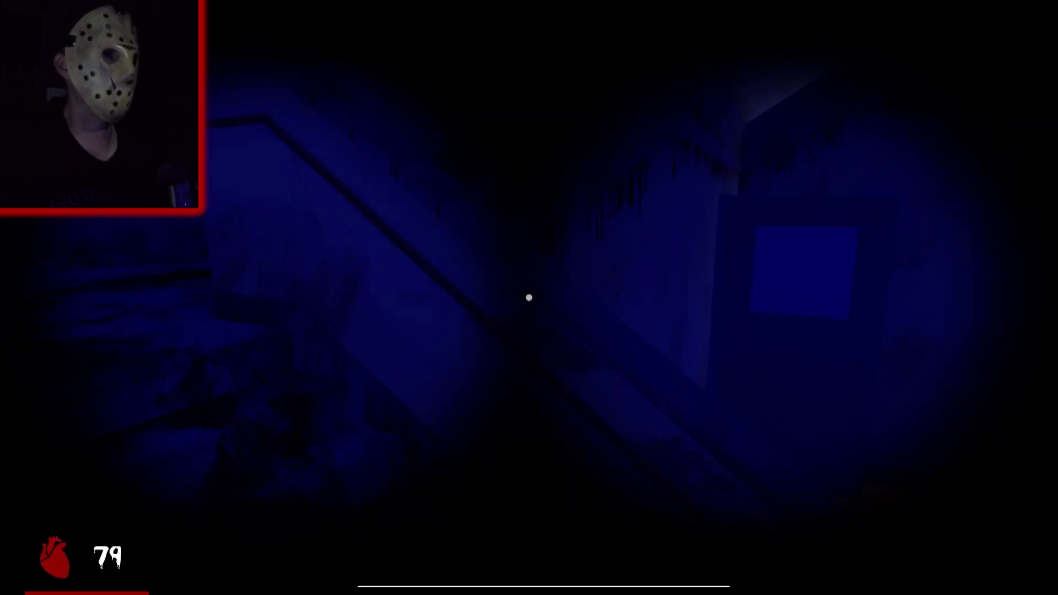
pyautogui.press('w')
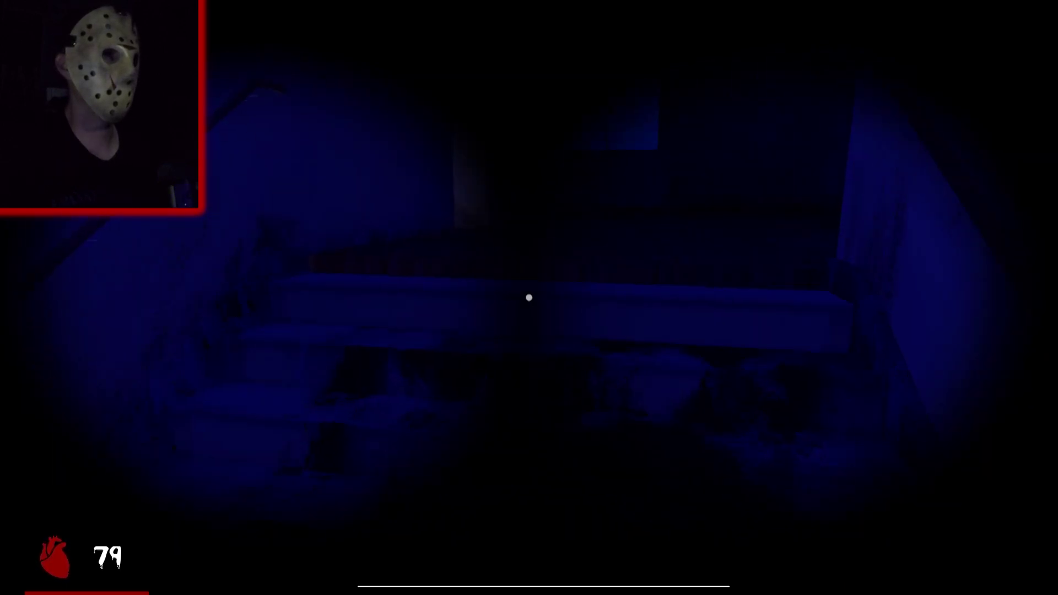
pyautogui.press('w')
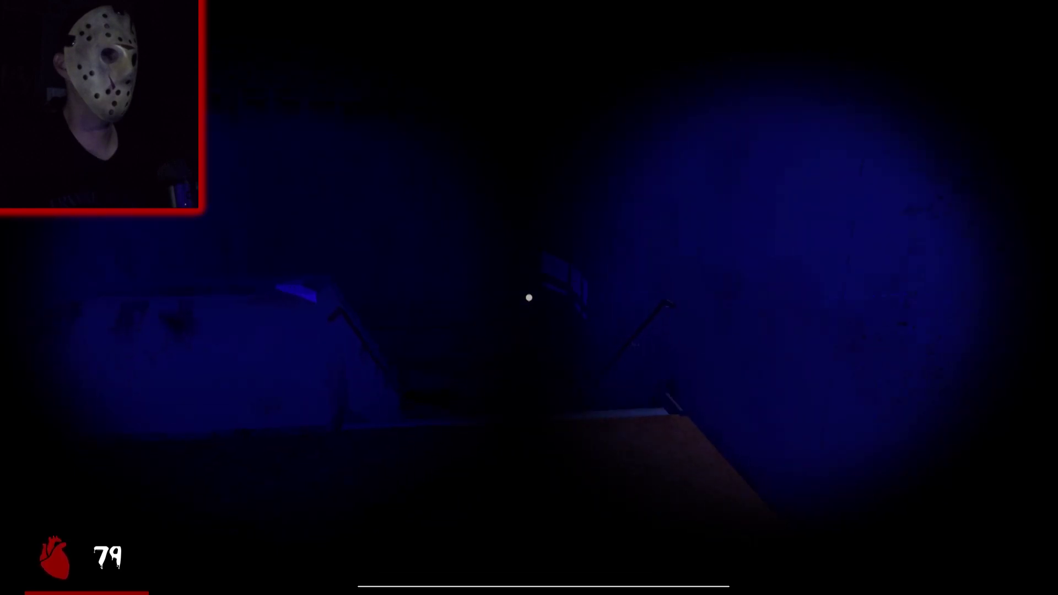
pyautogui.press('w')
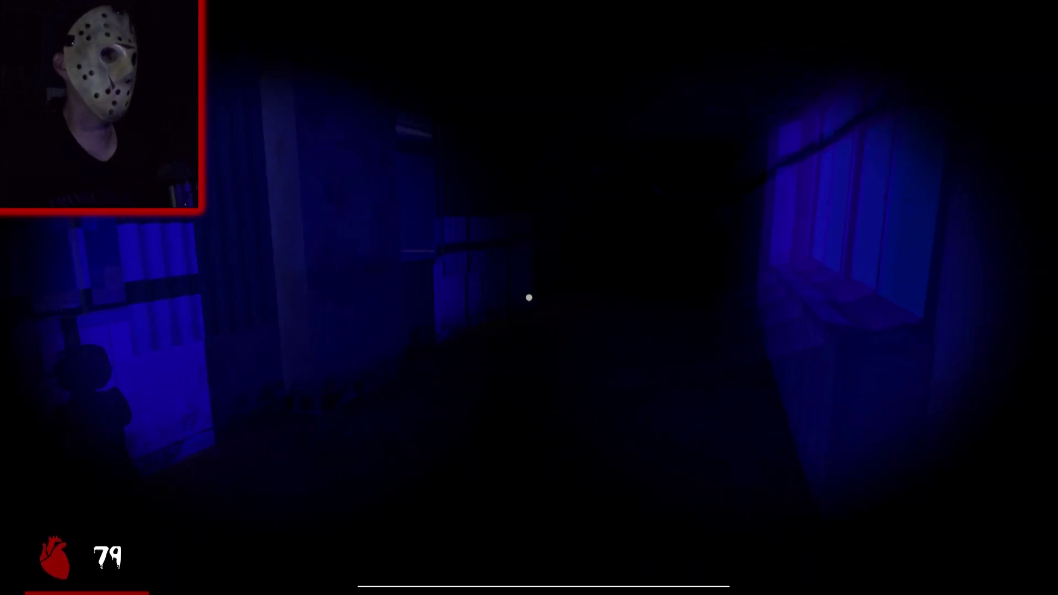
pyautogui.press('w')
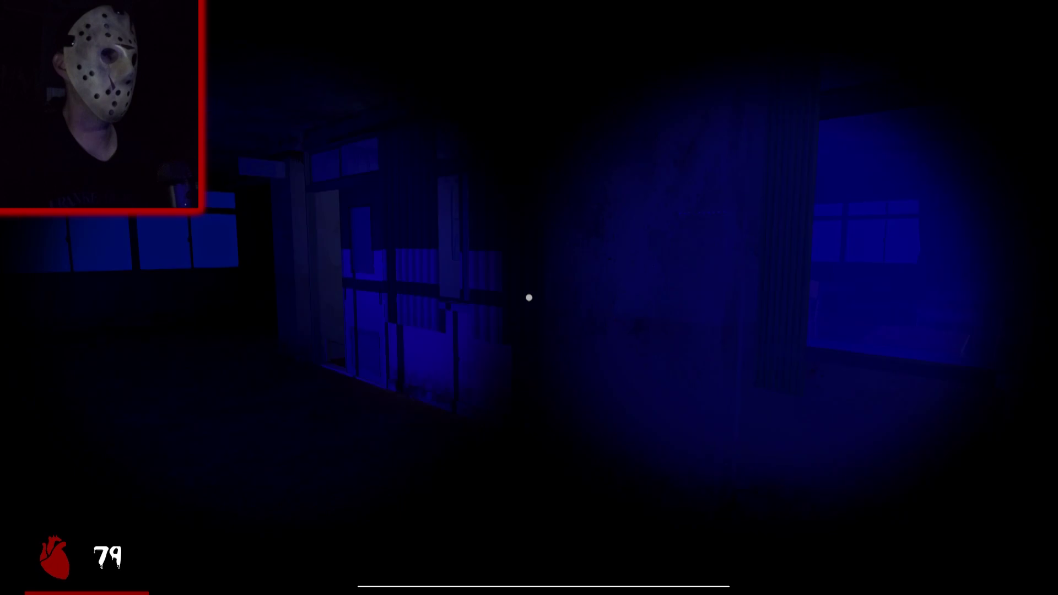
pyautogui.press('w')
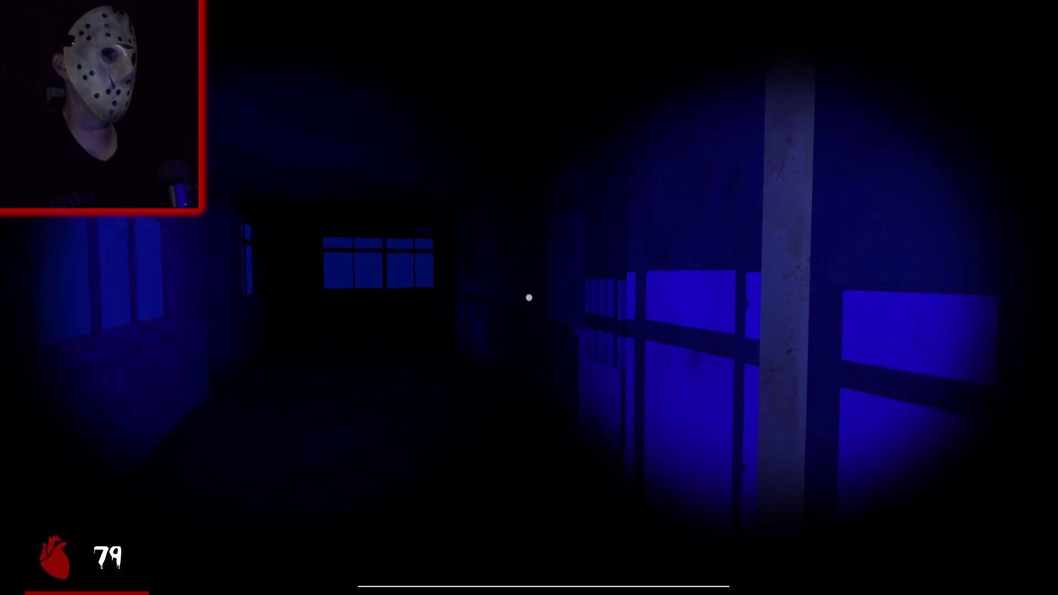
pyautogui.press('w')
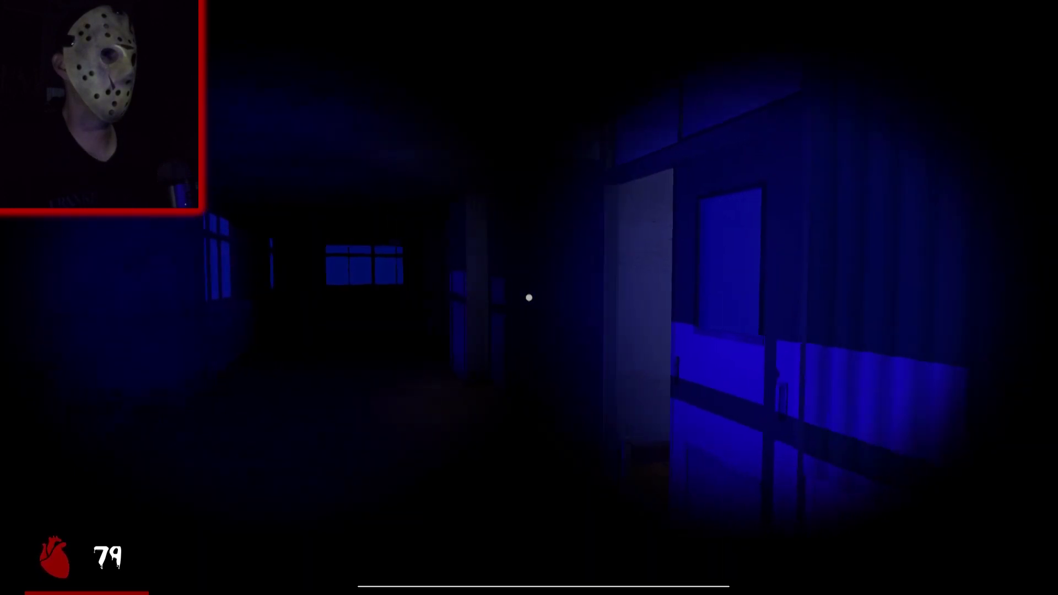
# - Continue past the lockers and the long shelf to the door beside the bookshelves
pyautogui.press('w')
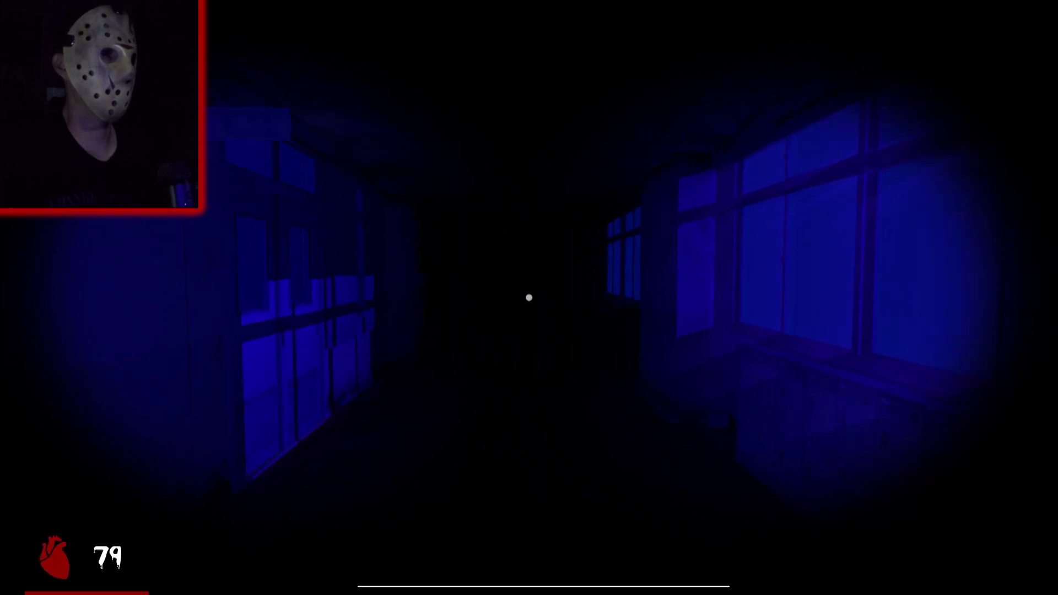
pyautogui.press('w')
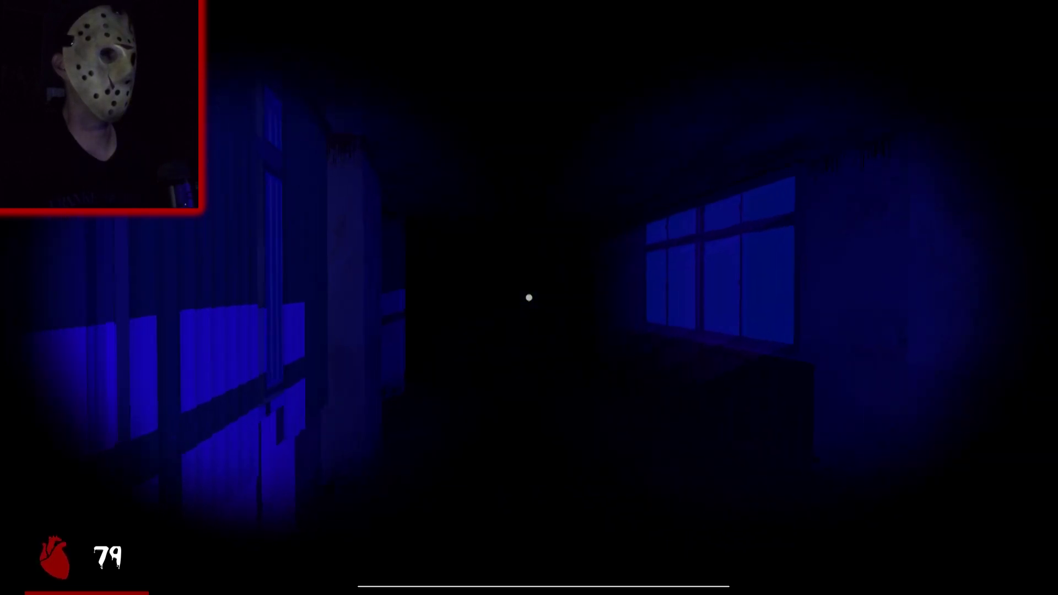
pyautogui.press('w')
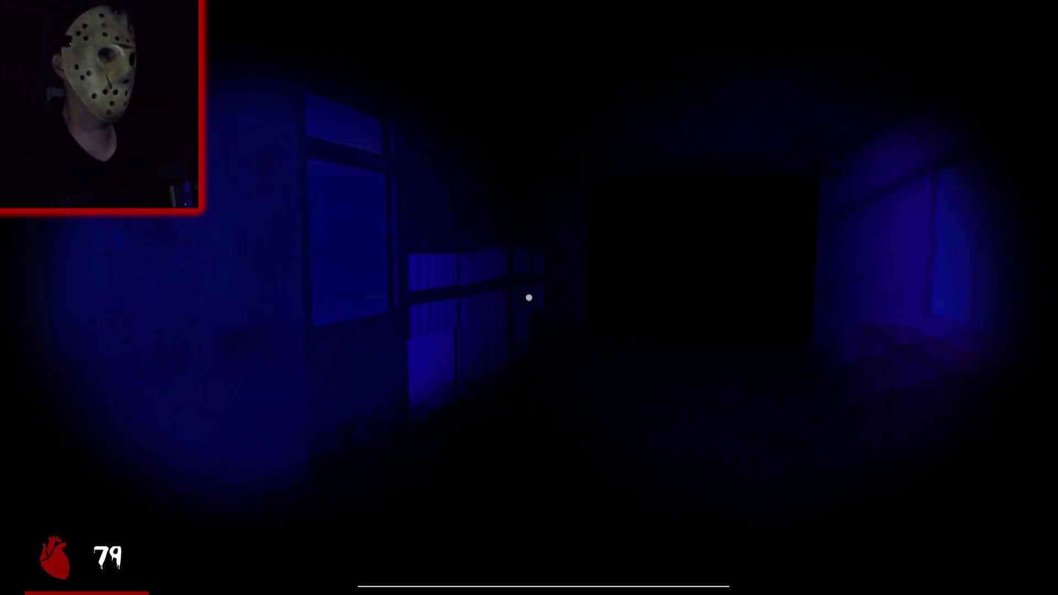
pyautogui.press('w')
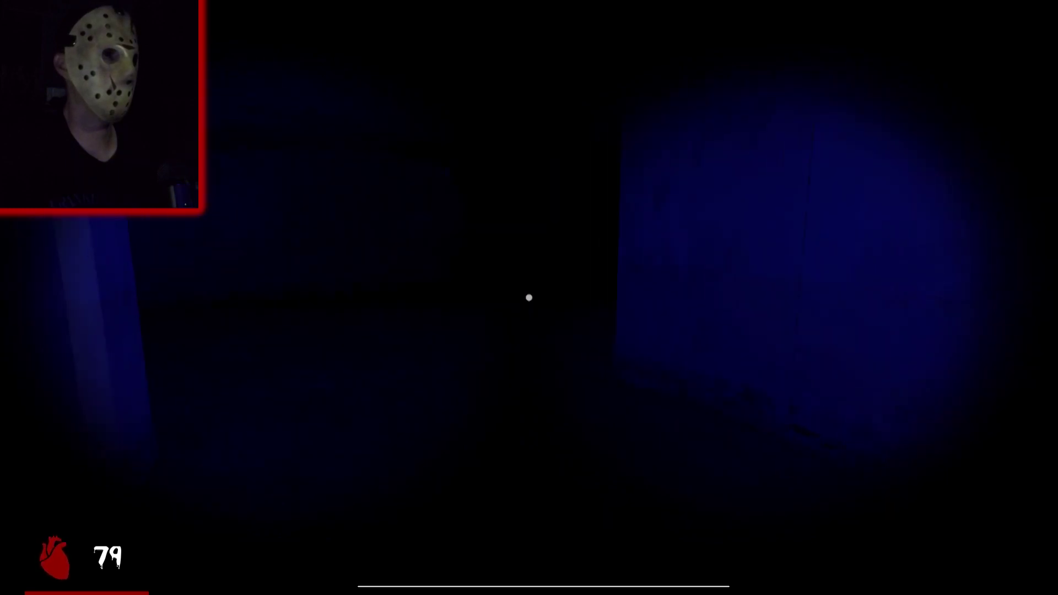
pyautogui.press('w')
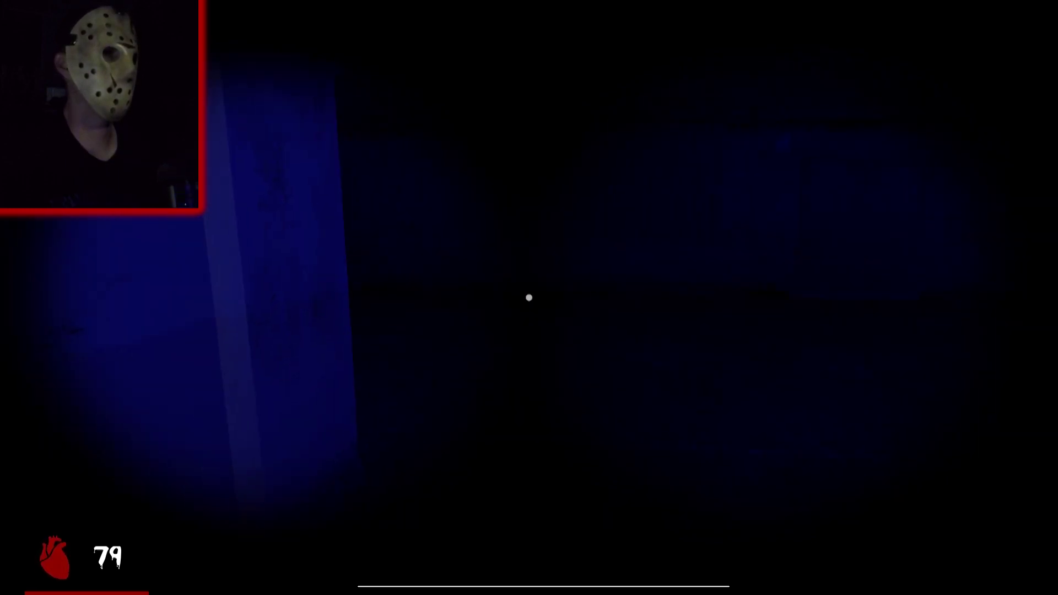
pyautogui.press('w')
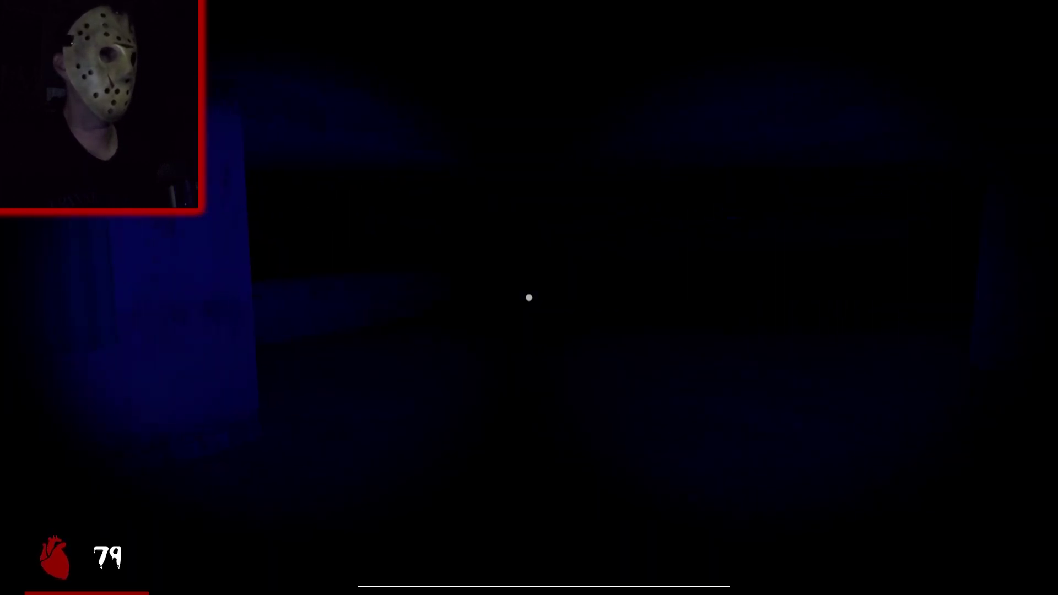
pyautogui.press('w')
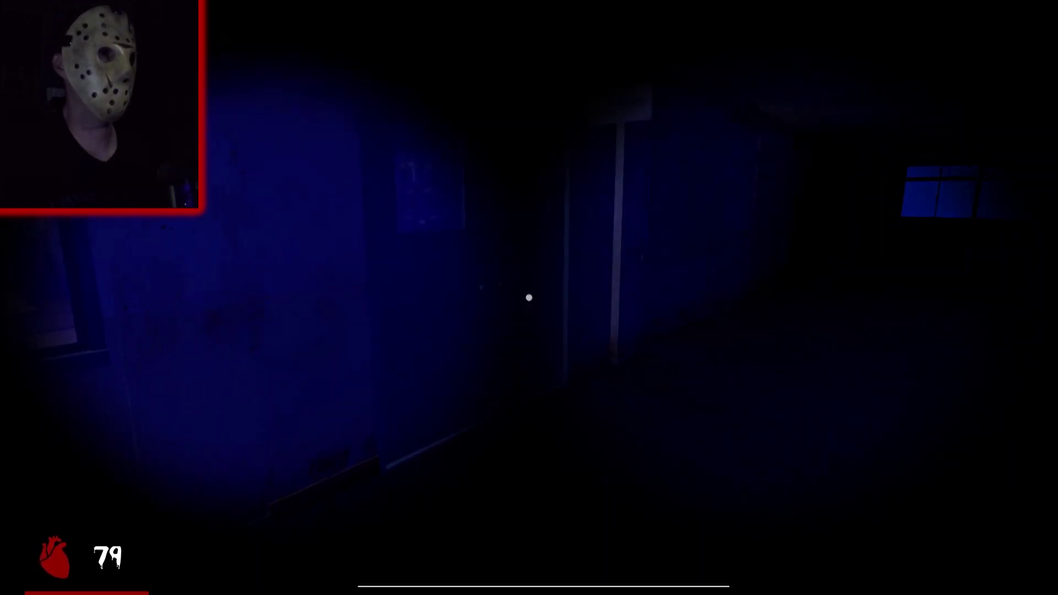
pyautogui.press('w')
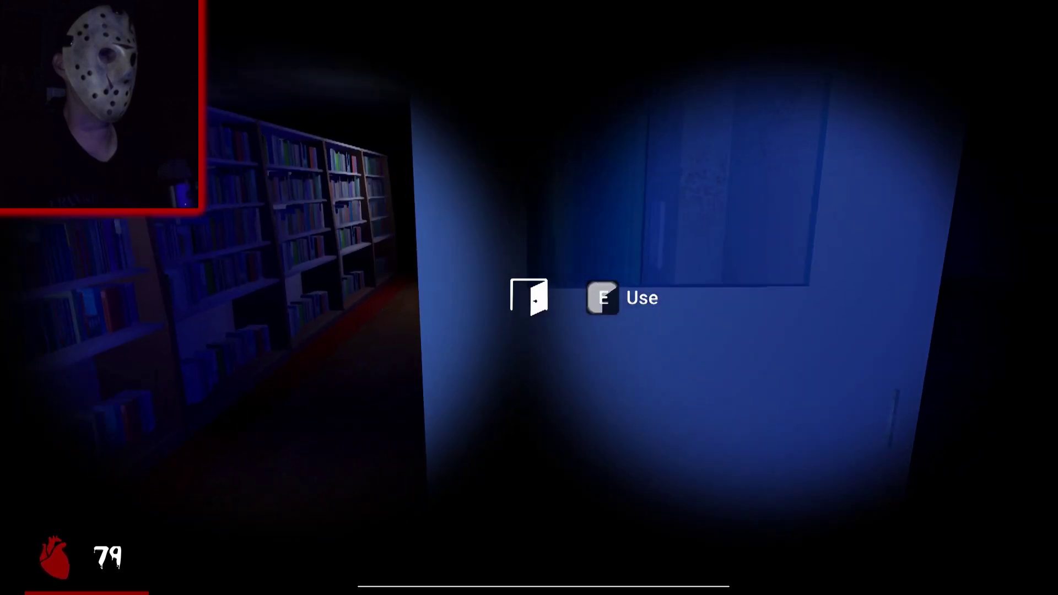
# - Open the door, pick up the C1 keycard, and open the door into the dark room
pyautogui.press('e')
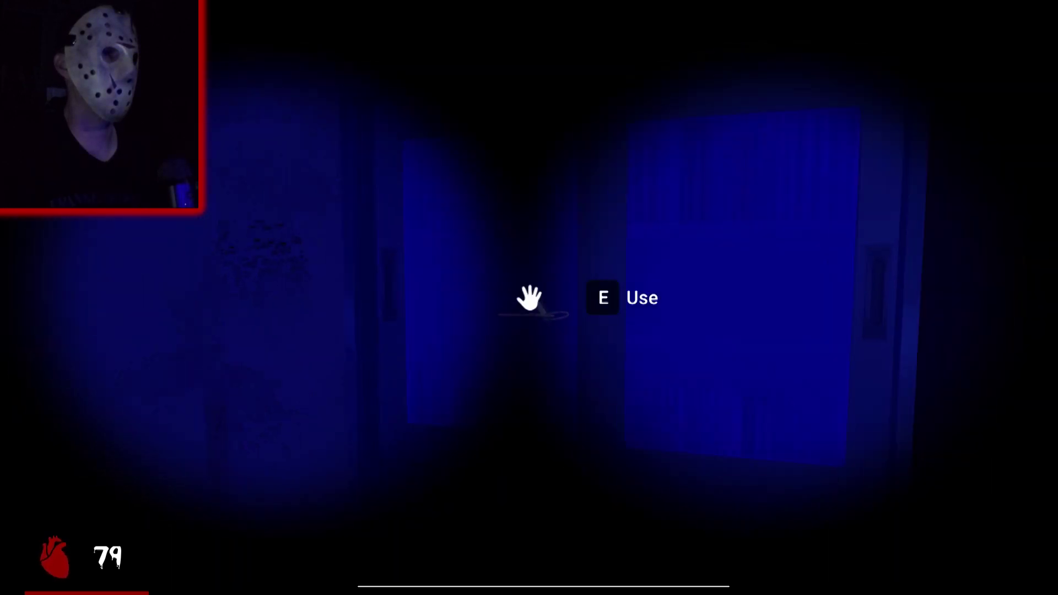
pyautogui.press('e')
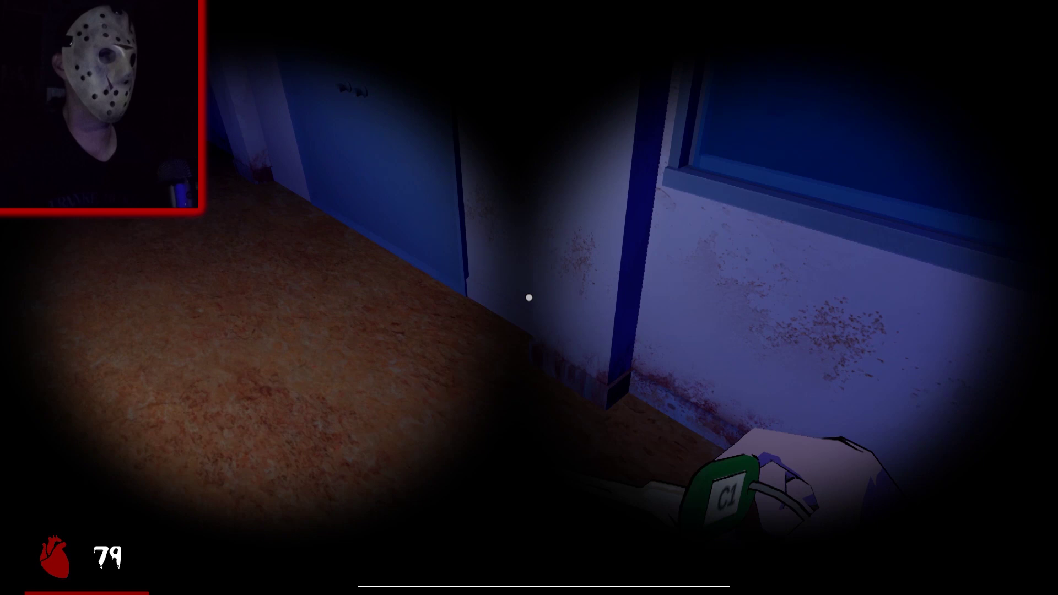
pyautogui.press('e')
# - Walk through the dark room and down the corridor to the classroom door
pyautogui.press('w')
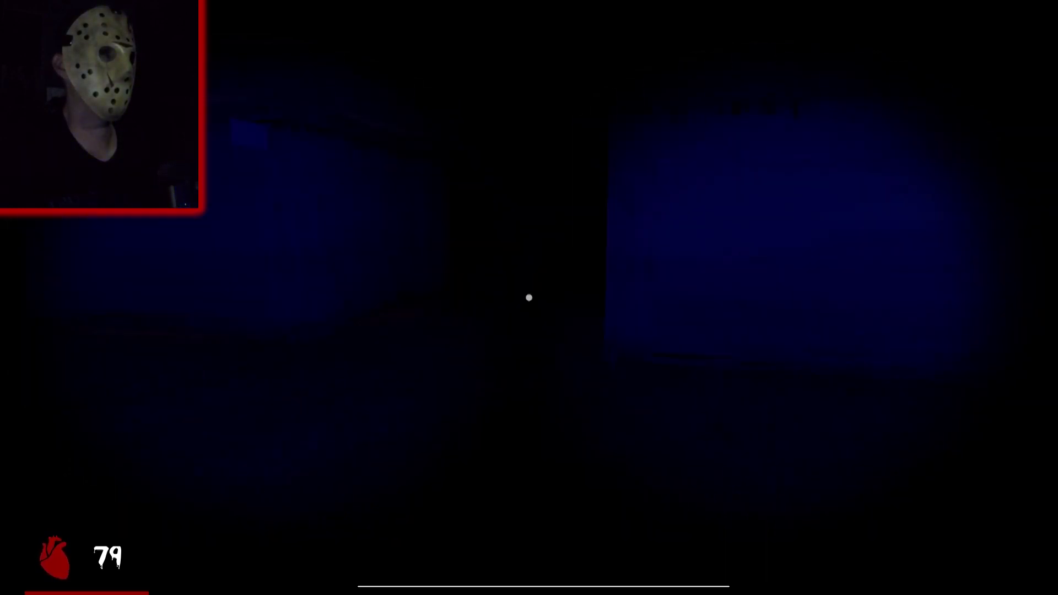
pyautogui.press('w')
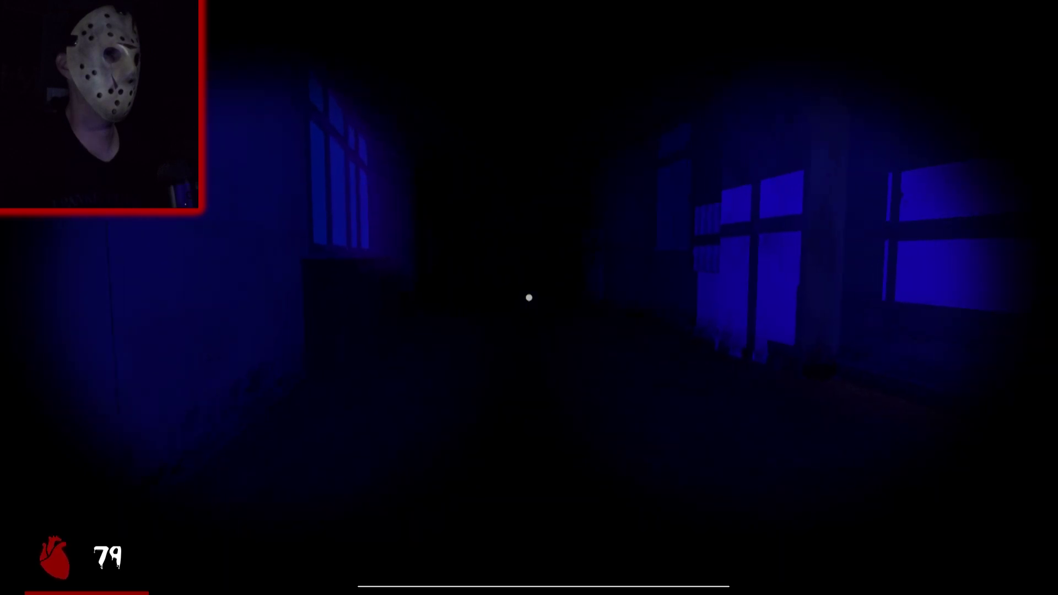
pyautogui.press('w')
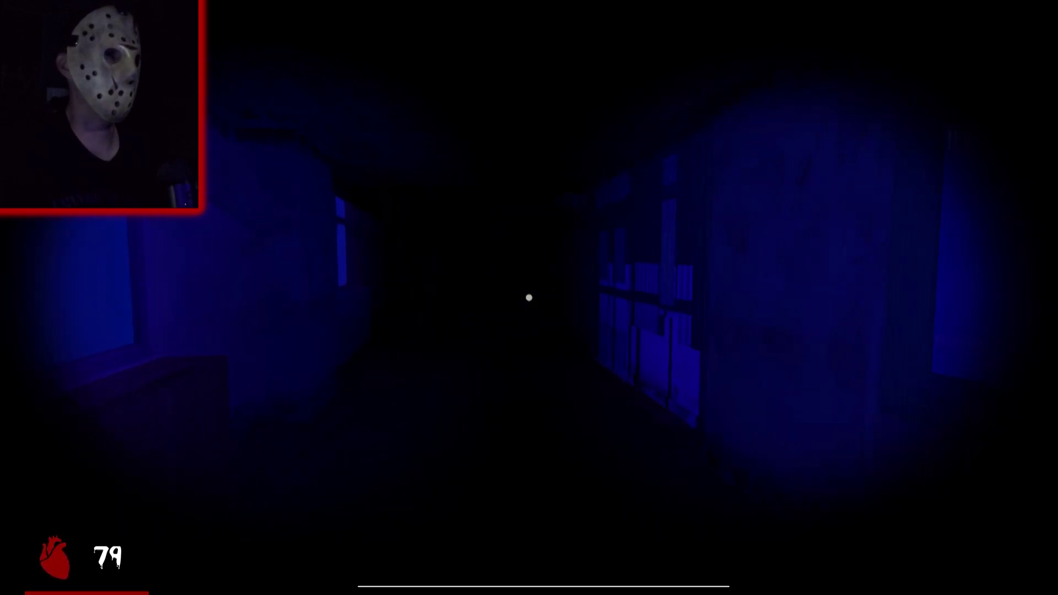
pyautogui.press('w')
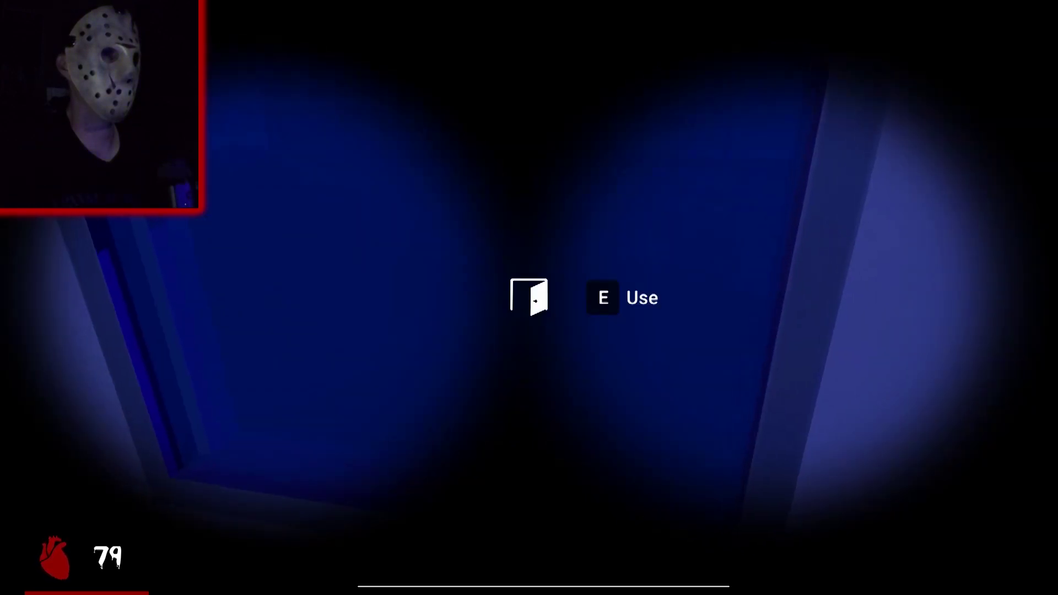
# - Walk past the desks to the classroom's back door and open it
pyautogui.press('w')
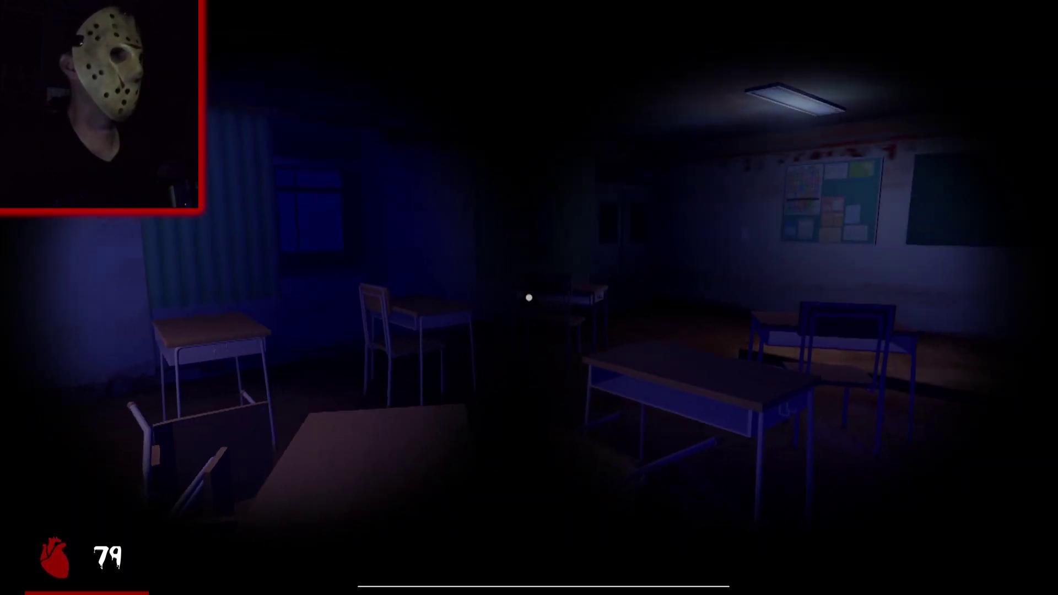
pyautogui.press('w')
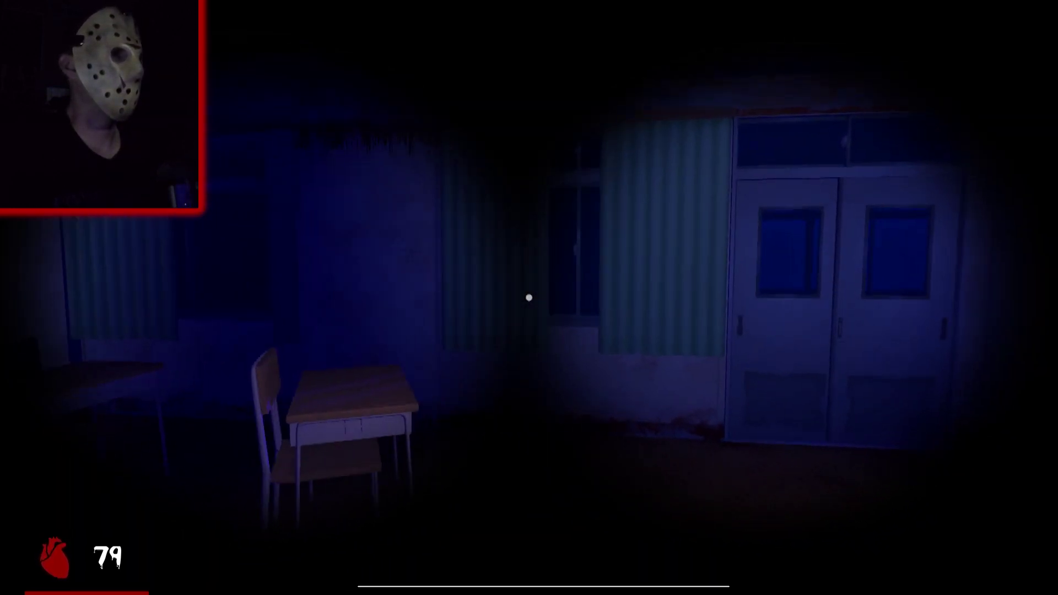
pyautogui.press('e')
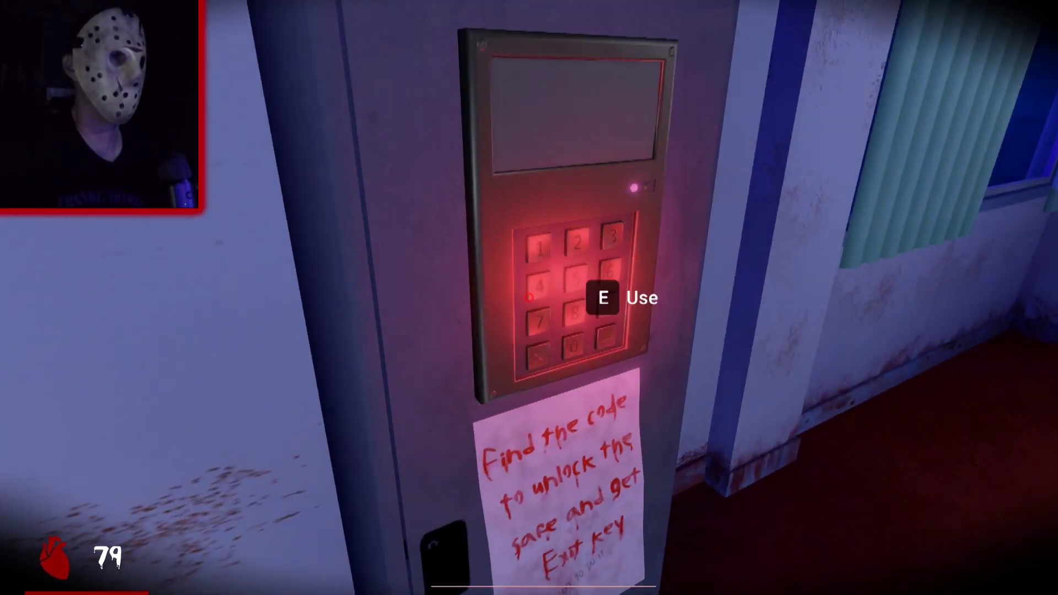
# - Enter code 7032 on the safe keypad, then walk past the office computer toward the doorway
pyautogui.press('e')
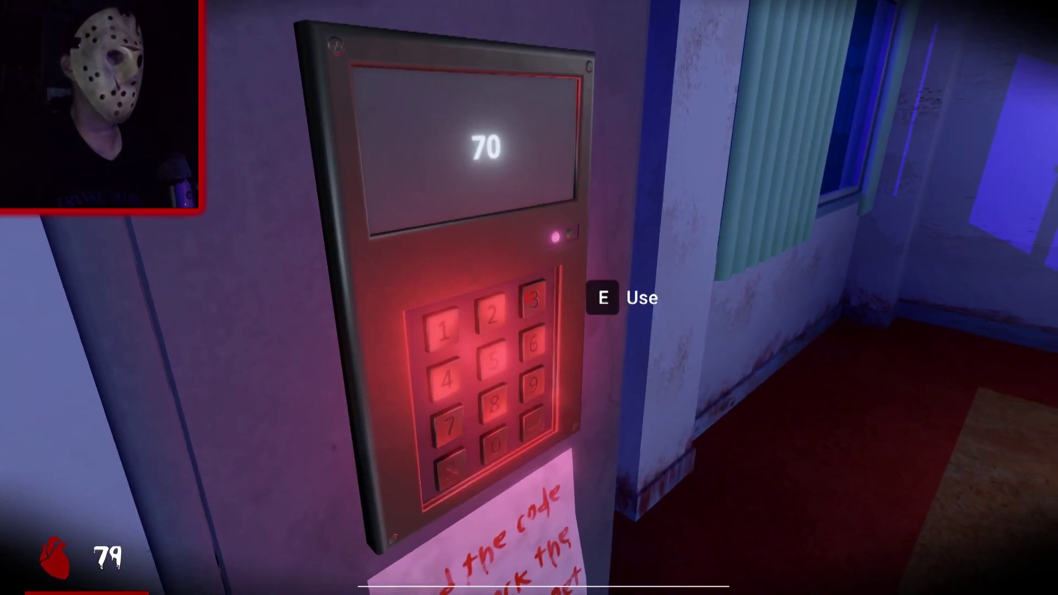
pyautogui.press('e')
pyautogui.press('e')
pyautogui.press('e')
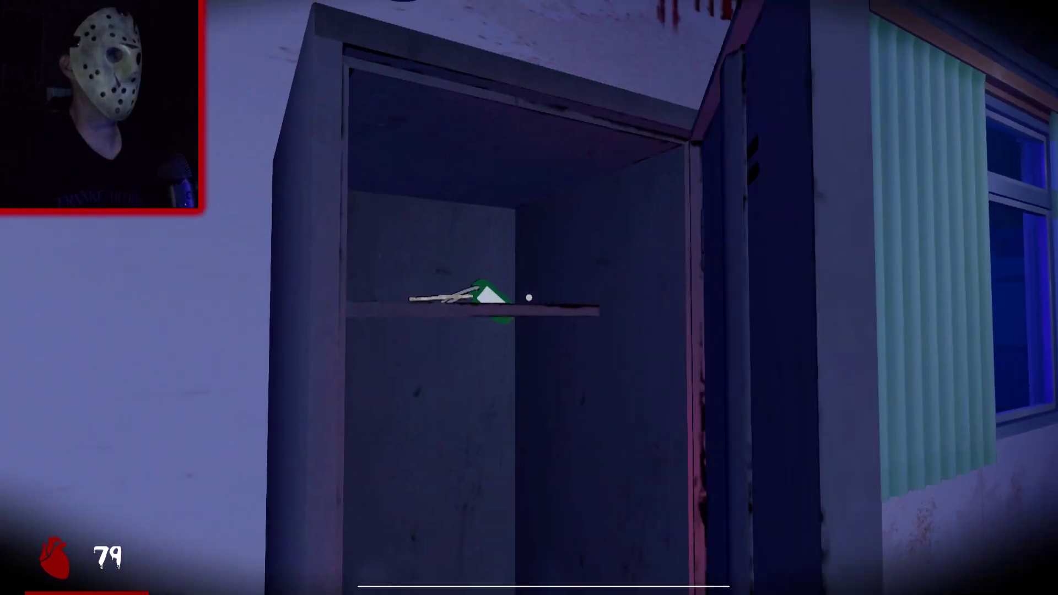
pyautogui.press('w')
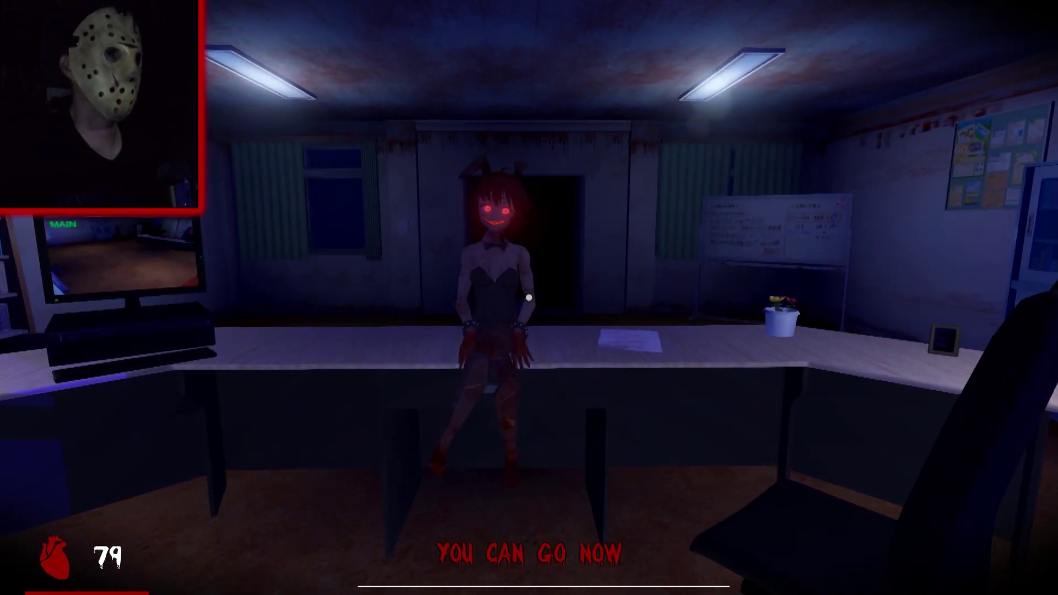
pyautogui.press('w')
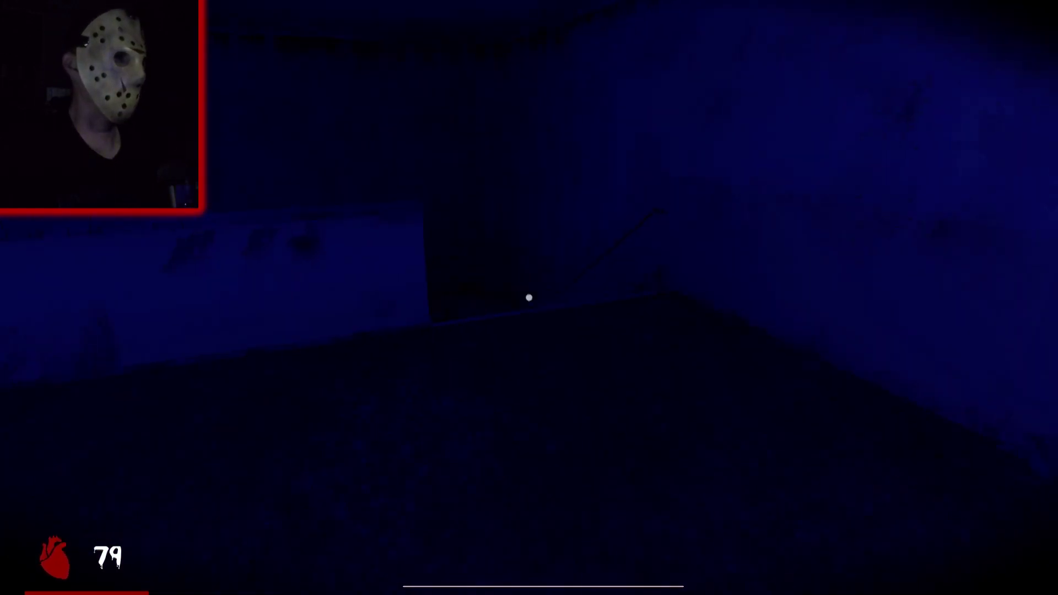
# - Carry the exit key down the locker corridor and try the locked double doors
pyautogui.press('w')
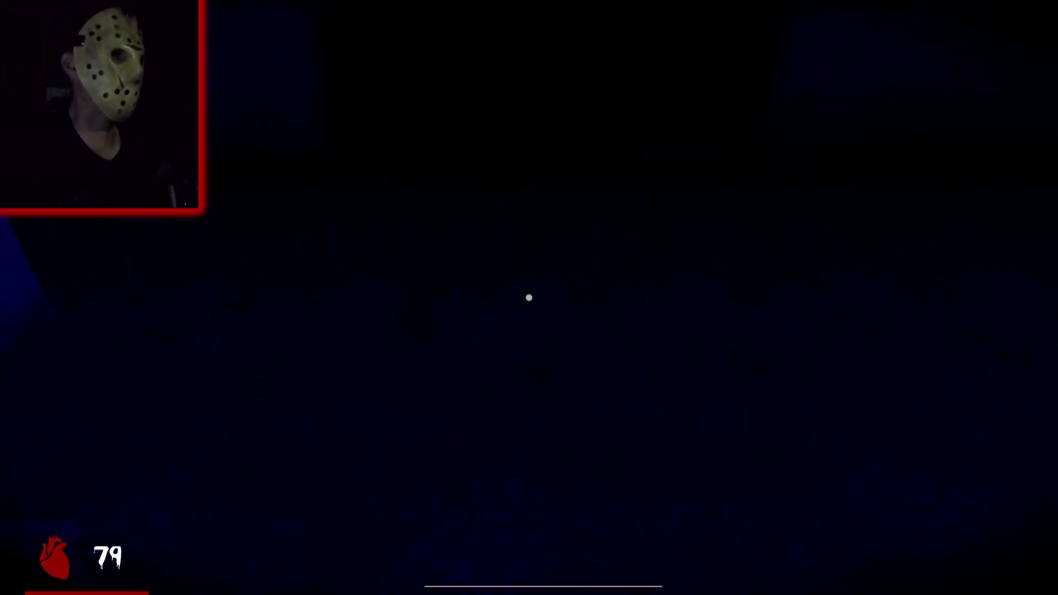
pyautogui.press('w')
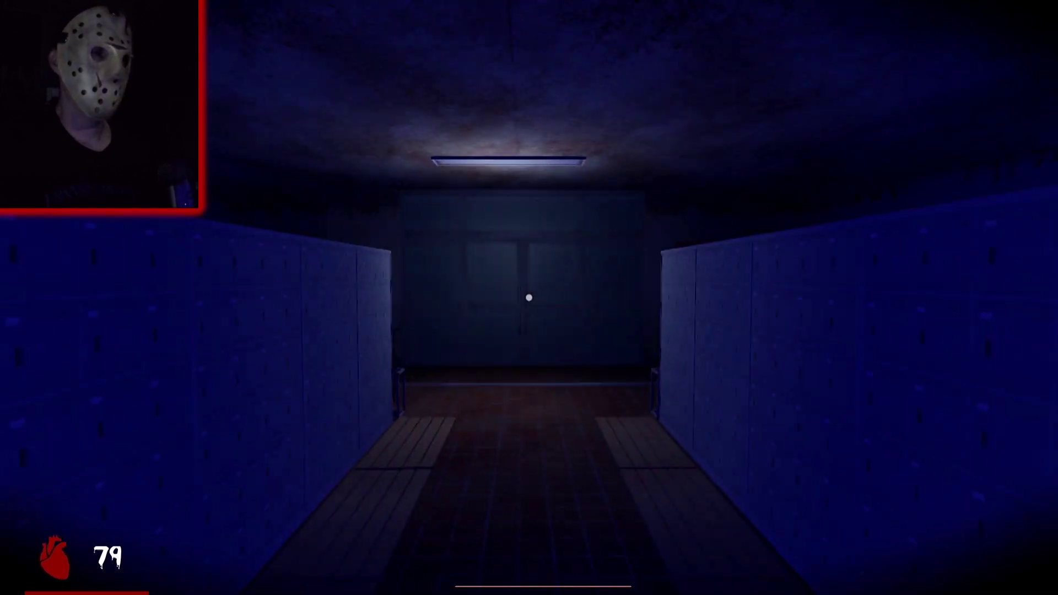
pyautogui.press('e')
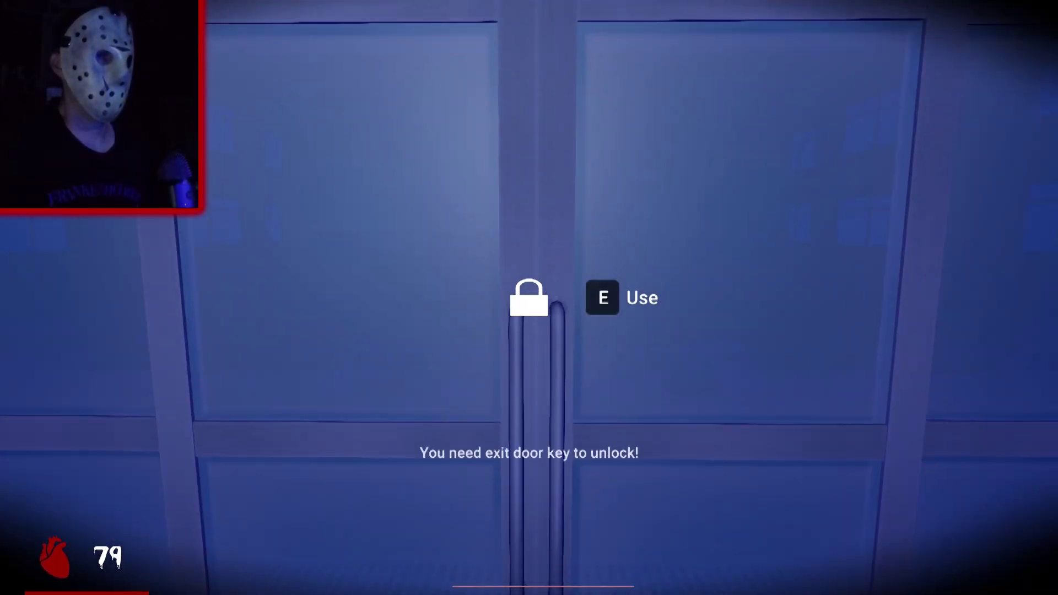
pyautogui.press('s')
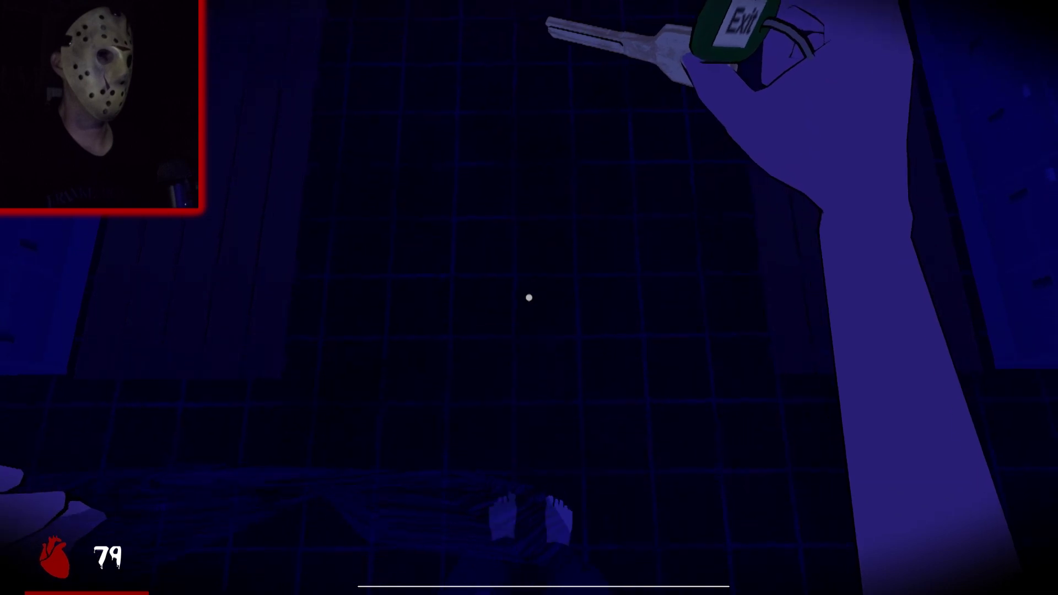
# - Back away down the locker corridor and walk through the locker room, turning right
pyautogui.moveTo(745, 413); pyautogui.dragTo(744, 290)
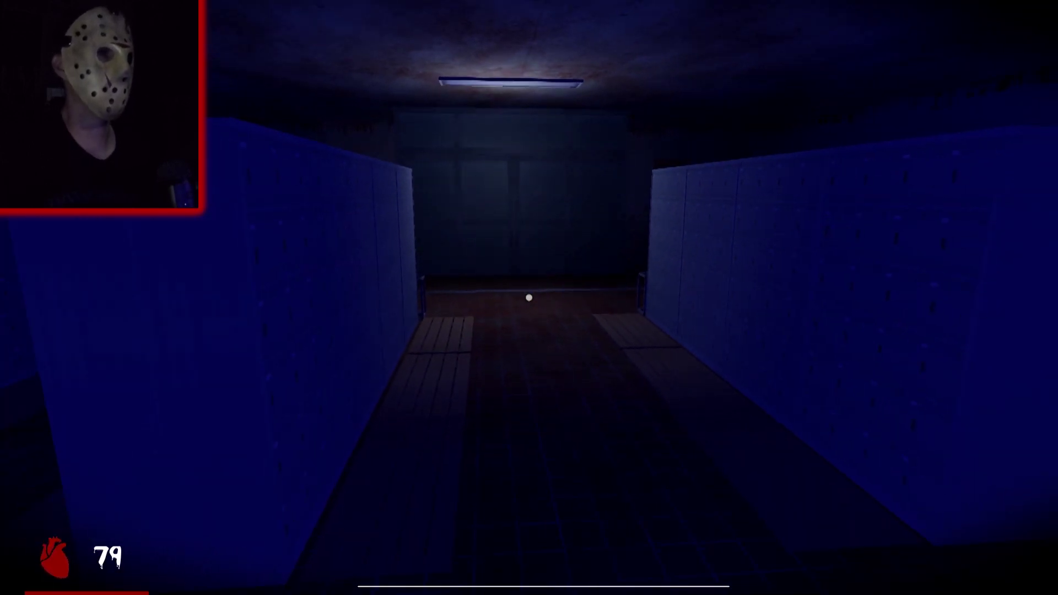
pyautogui.press('s')
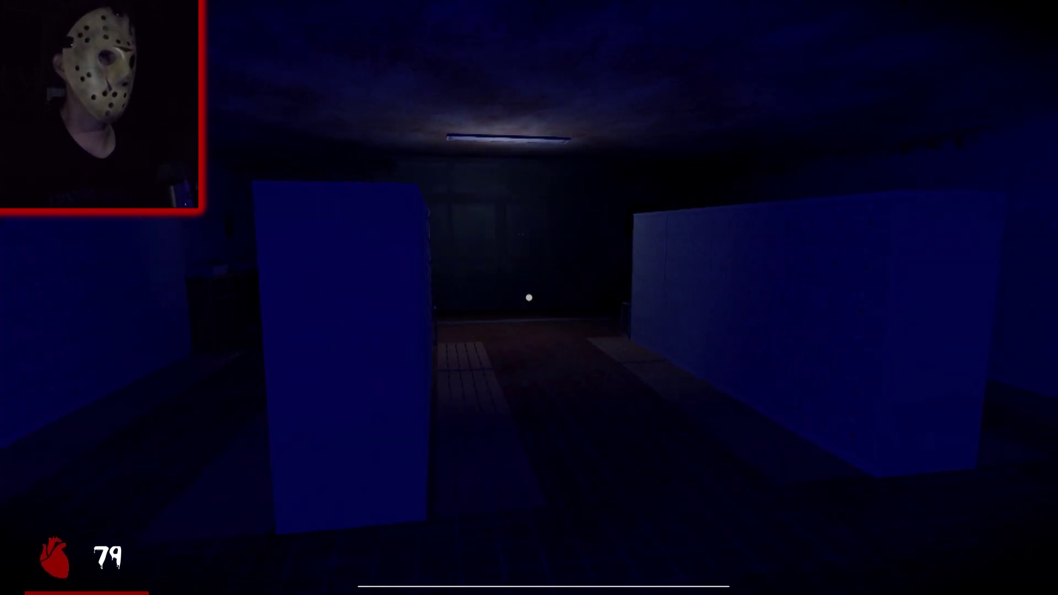
pyautogui.press('w')
pyautogui.press('s')
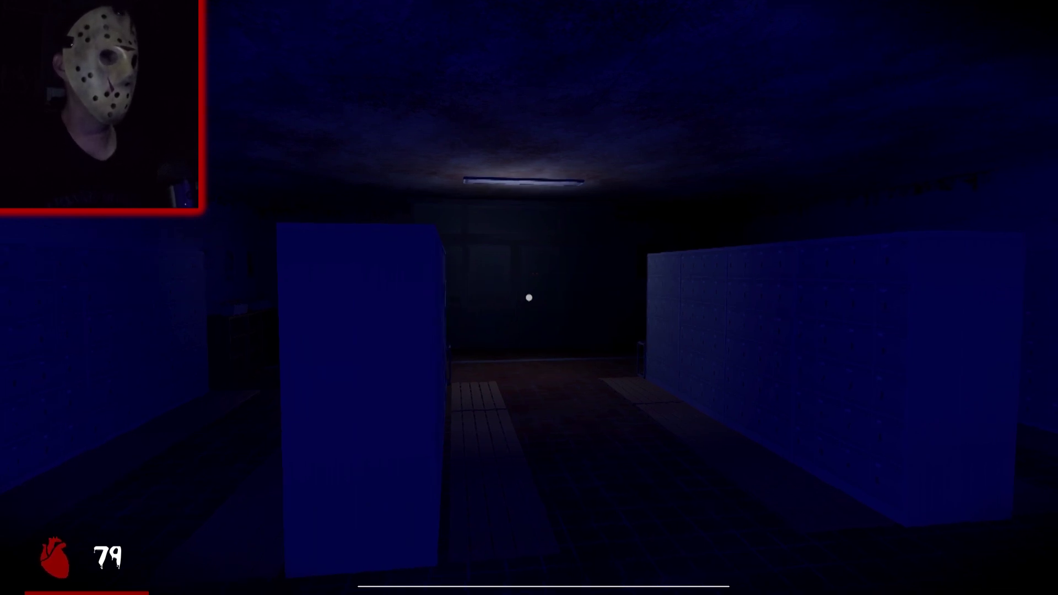
pyautogui.press('w')
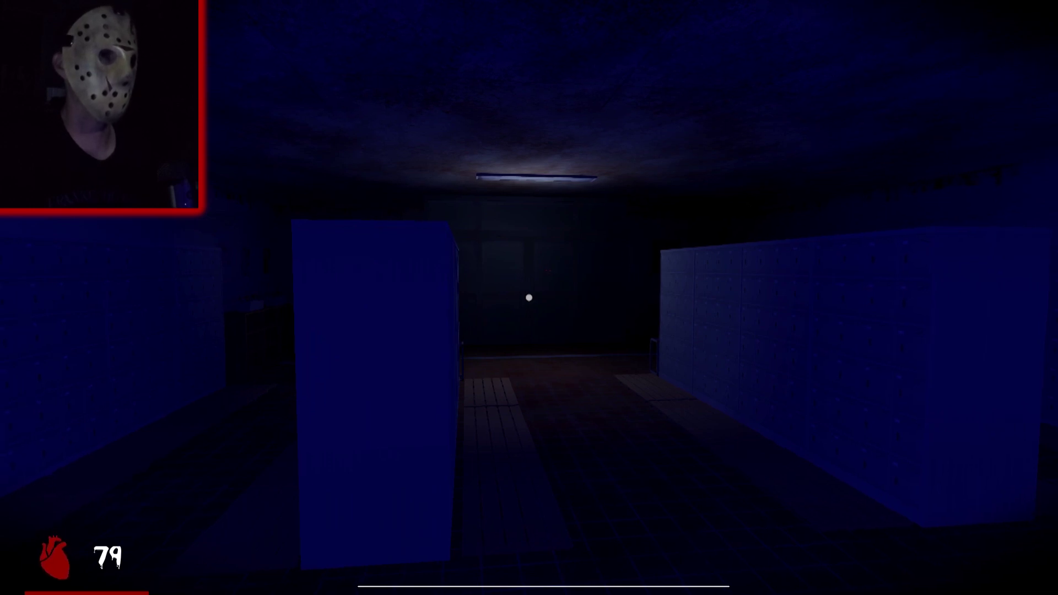
pyautogui.press('w')
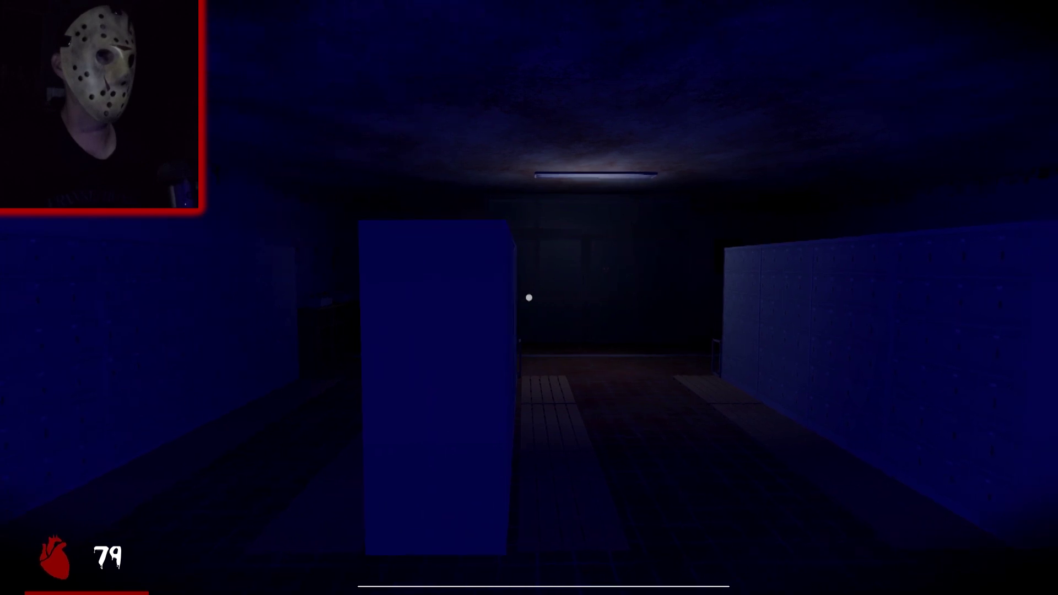
# - Walk through the far doorway and out the open exit doors to escape
pyautogui.press('w')
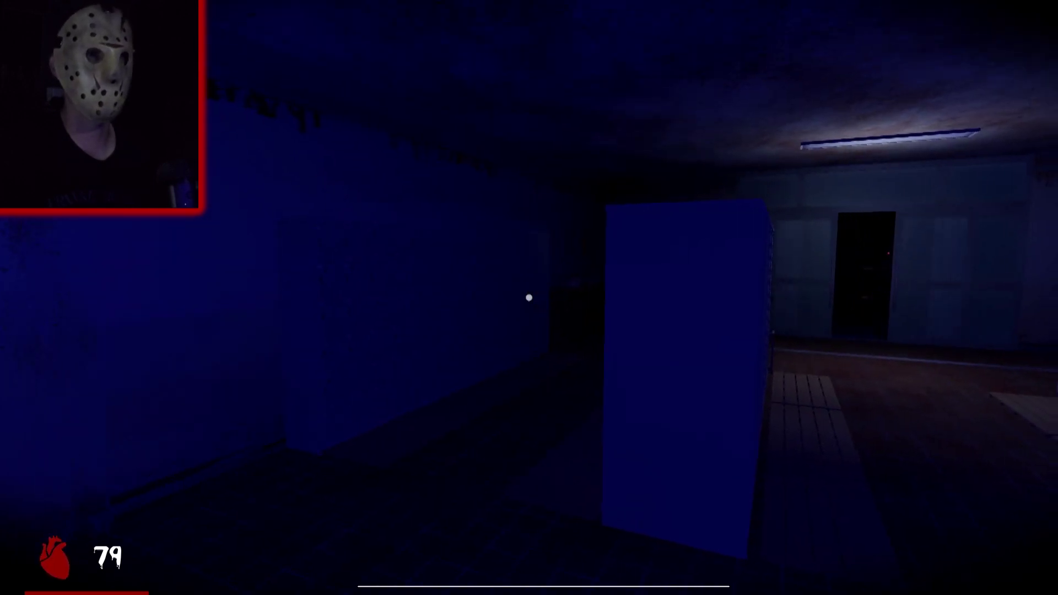
pyautogui.press('w')
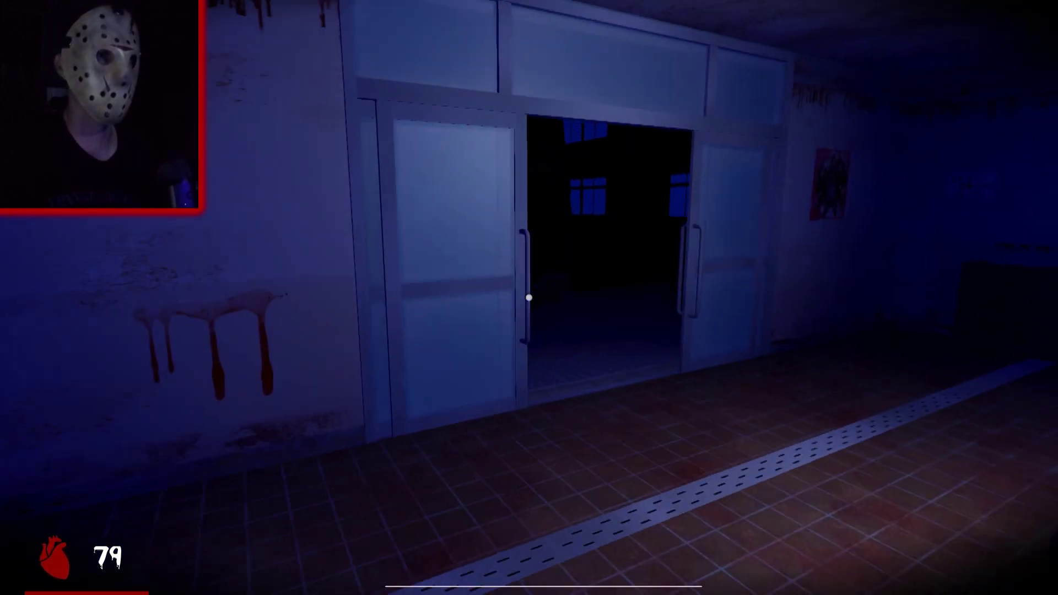